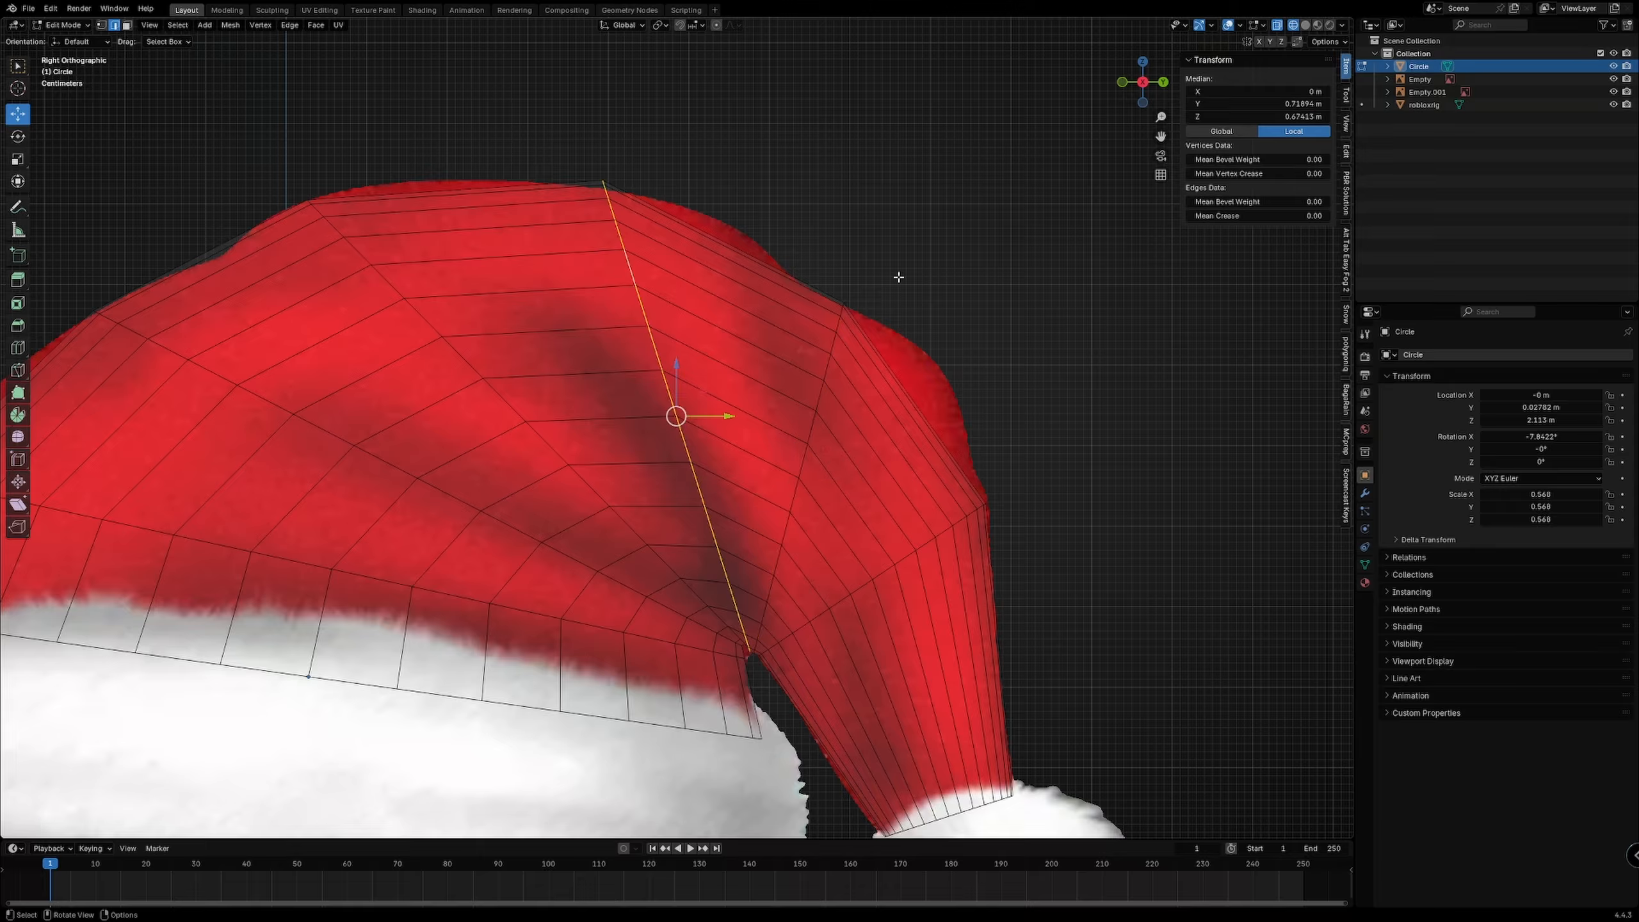
Step: Apply auto smooth shading to the hat mesh with a smoothing angle of 134°
key(Tab)
click(756, 382)
click(858, 400)
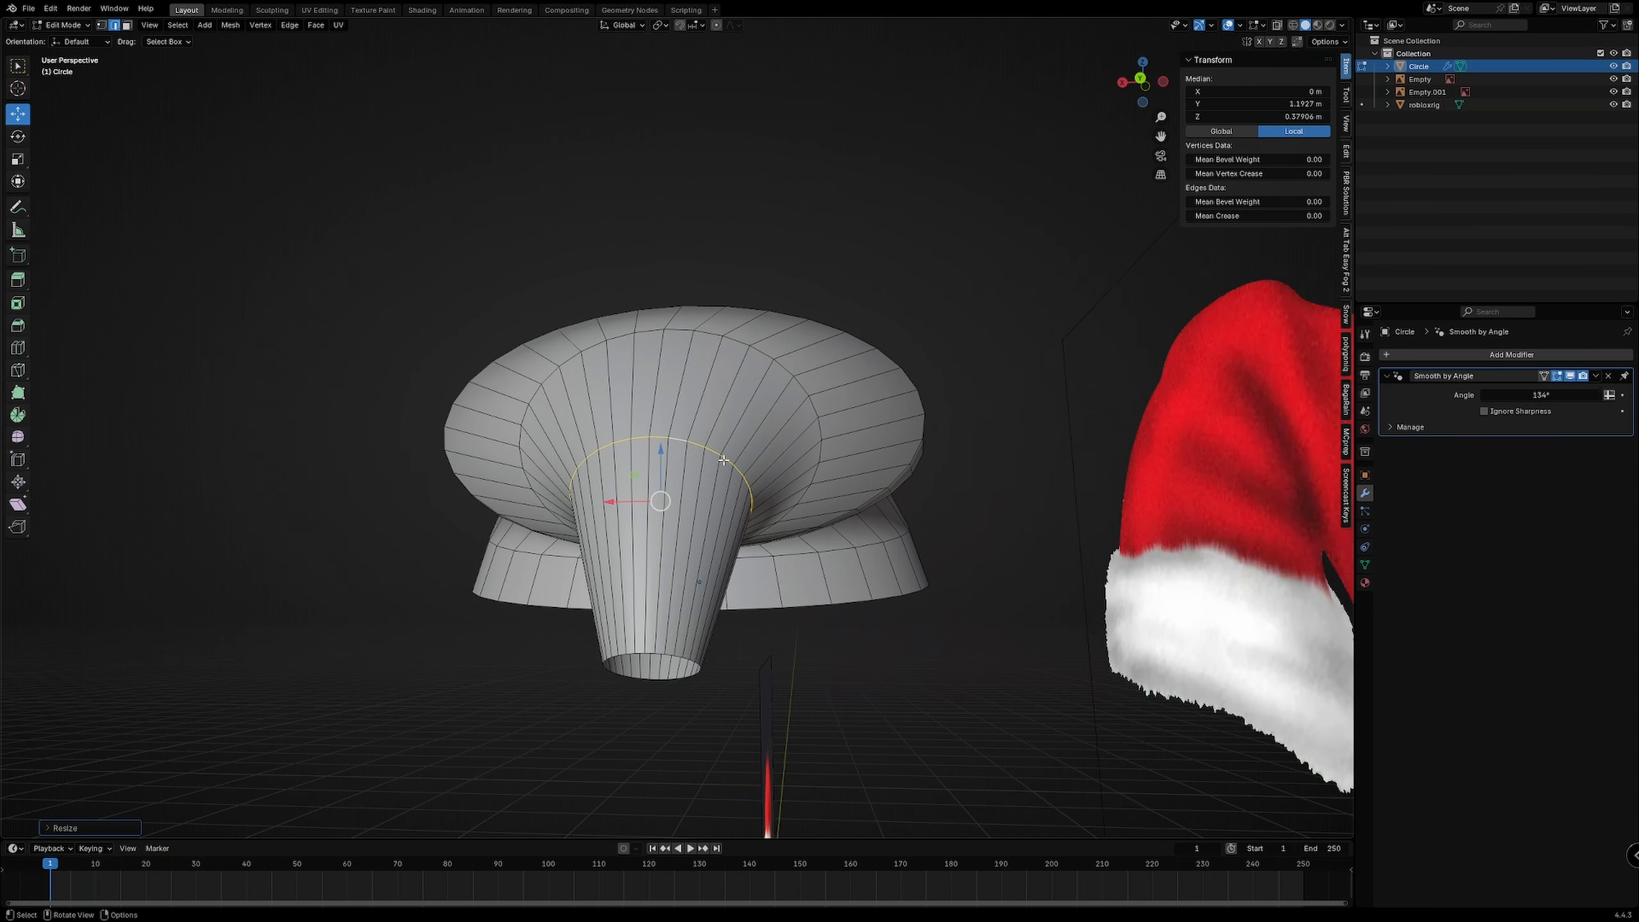
right_click(857, 370)
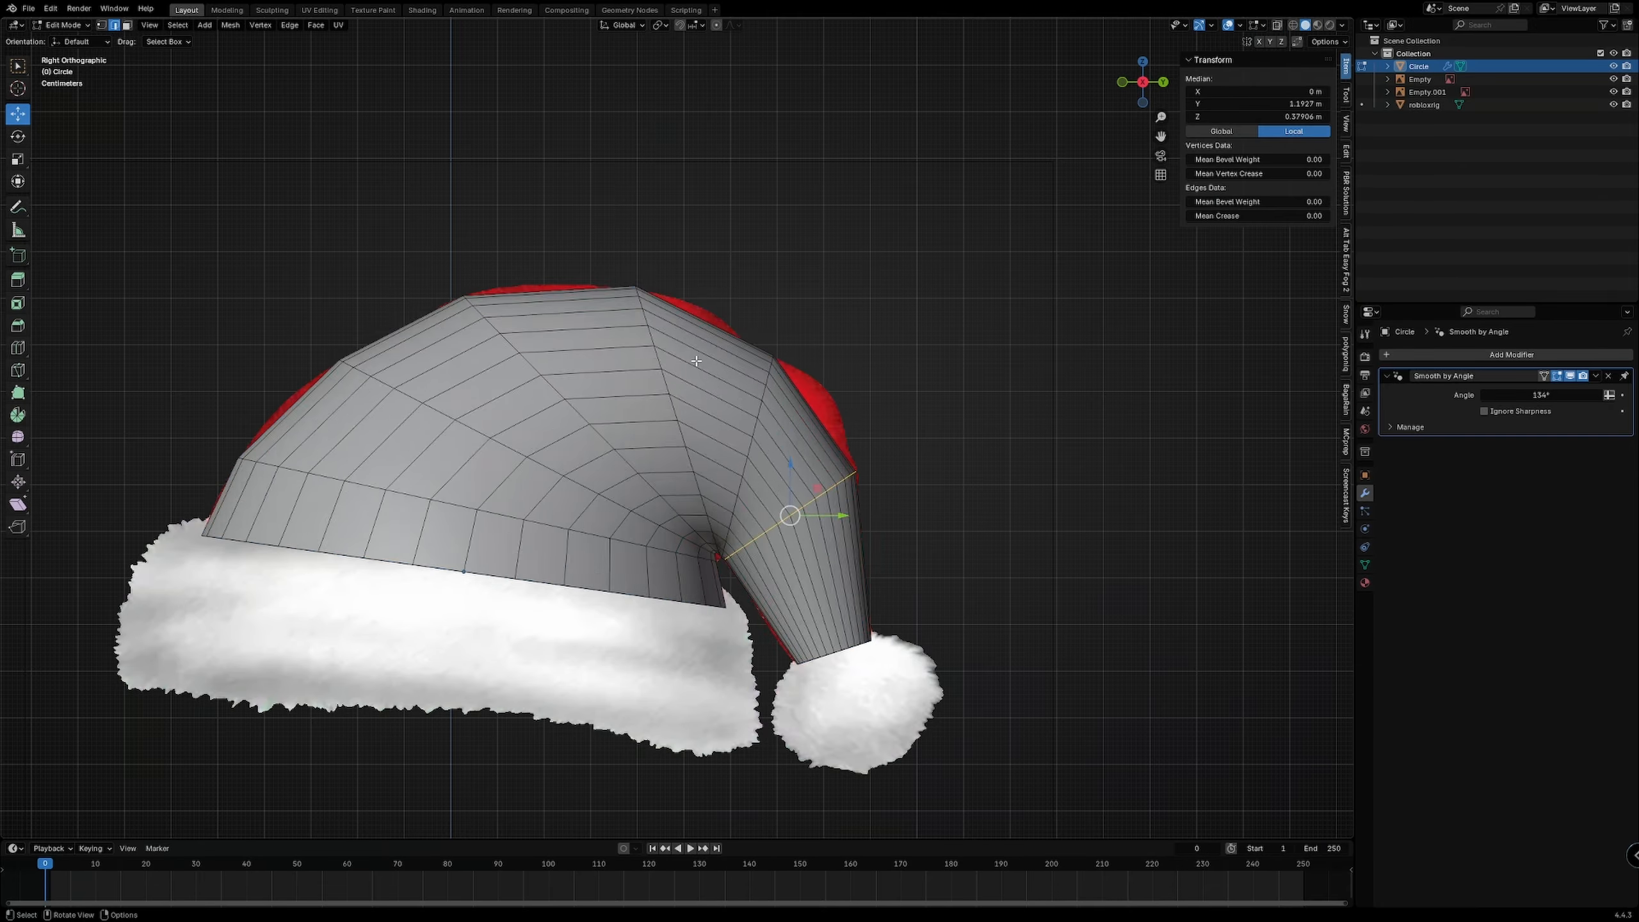
Step: Add an edge loop across the upper middle section of the hat with Loop Cut
key(shift+z)
key(a)
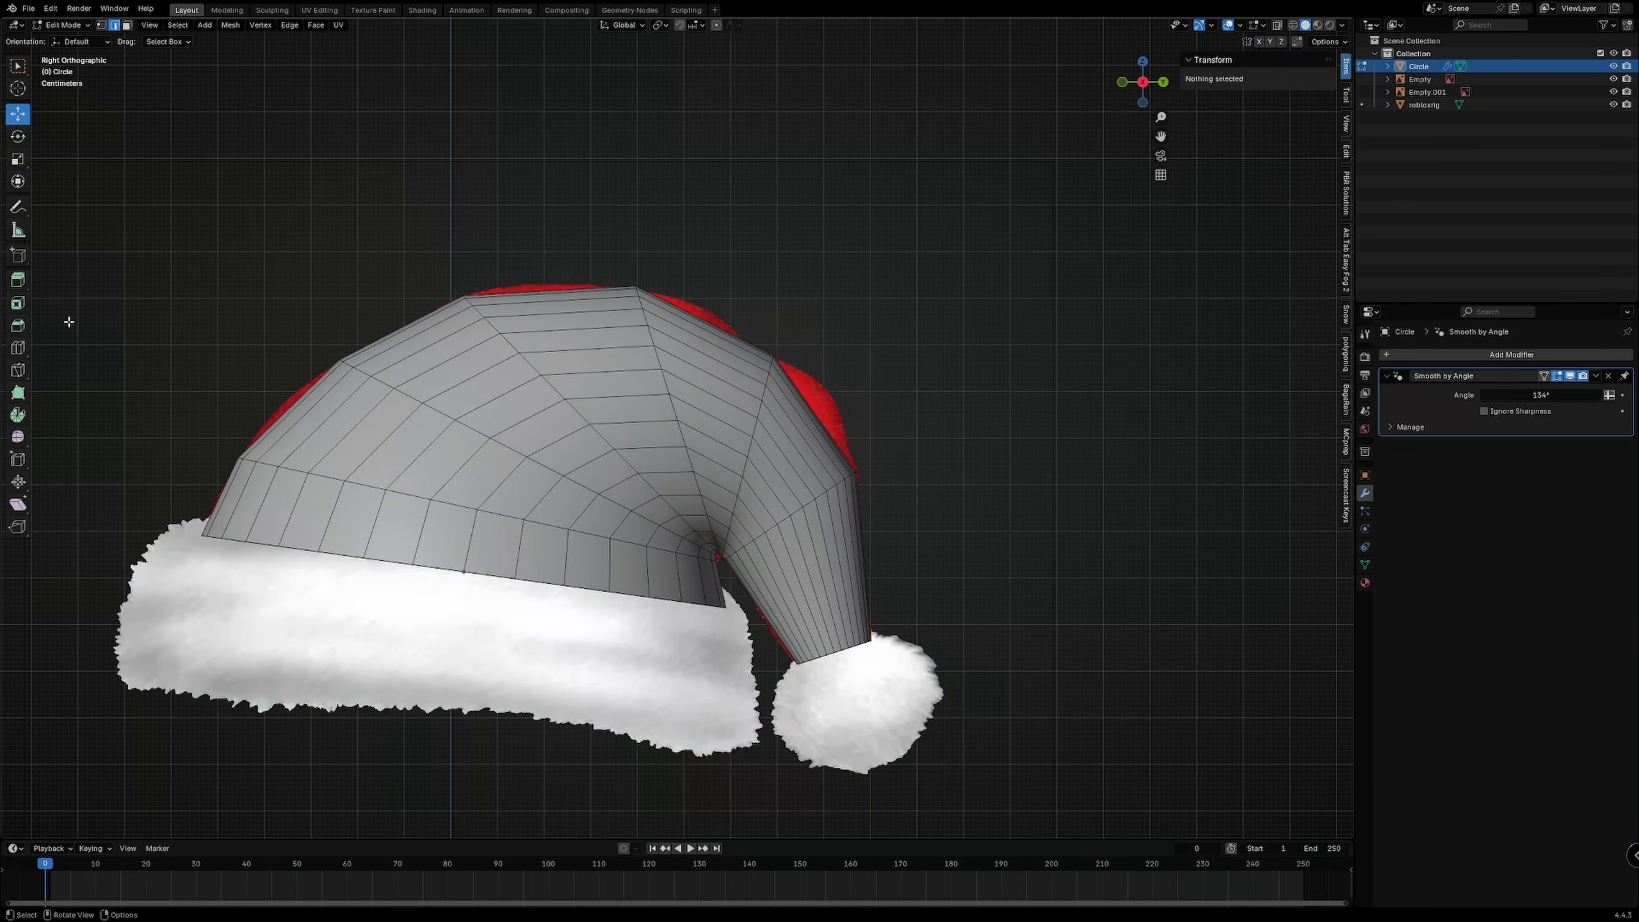
click(18, 348)
scroll(587, 348, up, 4)
click(584, 349)
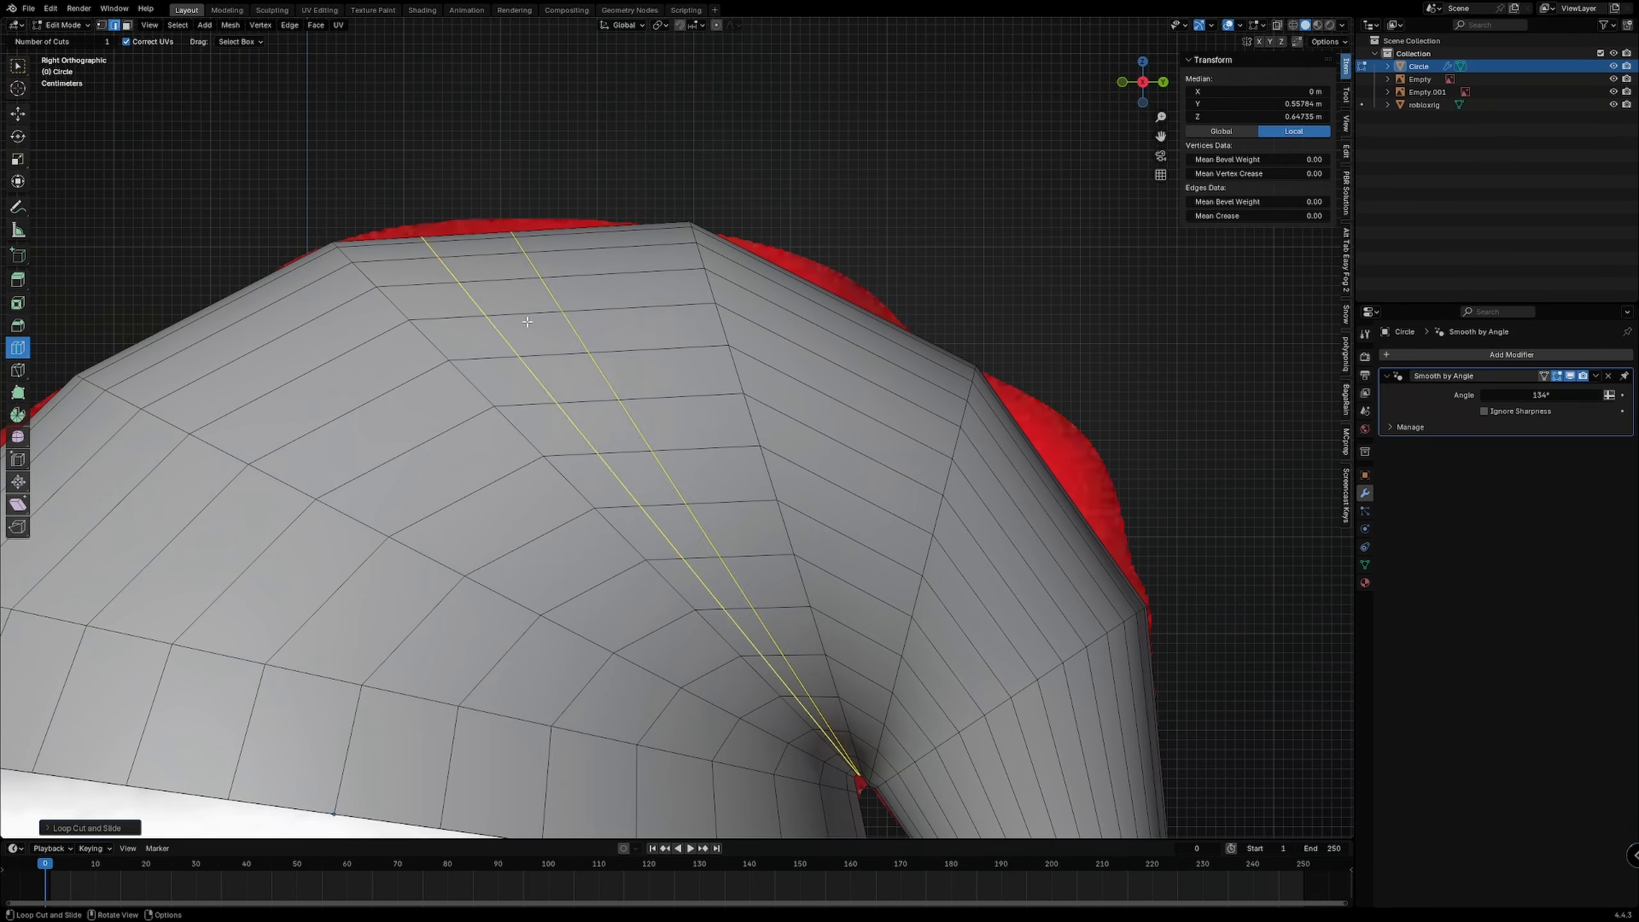
Step: Add further edge loops along the hat body and scale each one to follow the outline of the hat reference image
key(shift+z)
key(s)
shift+middle_drag(452, 272, 629, 231)
click(413, 287)
key(s)
click(296, 231)
shift+middle_drag(283, 290, 476, 200)
click(332, 340)
key(s)
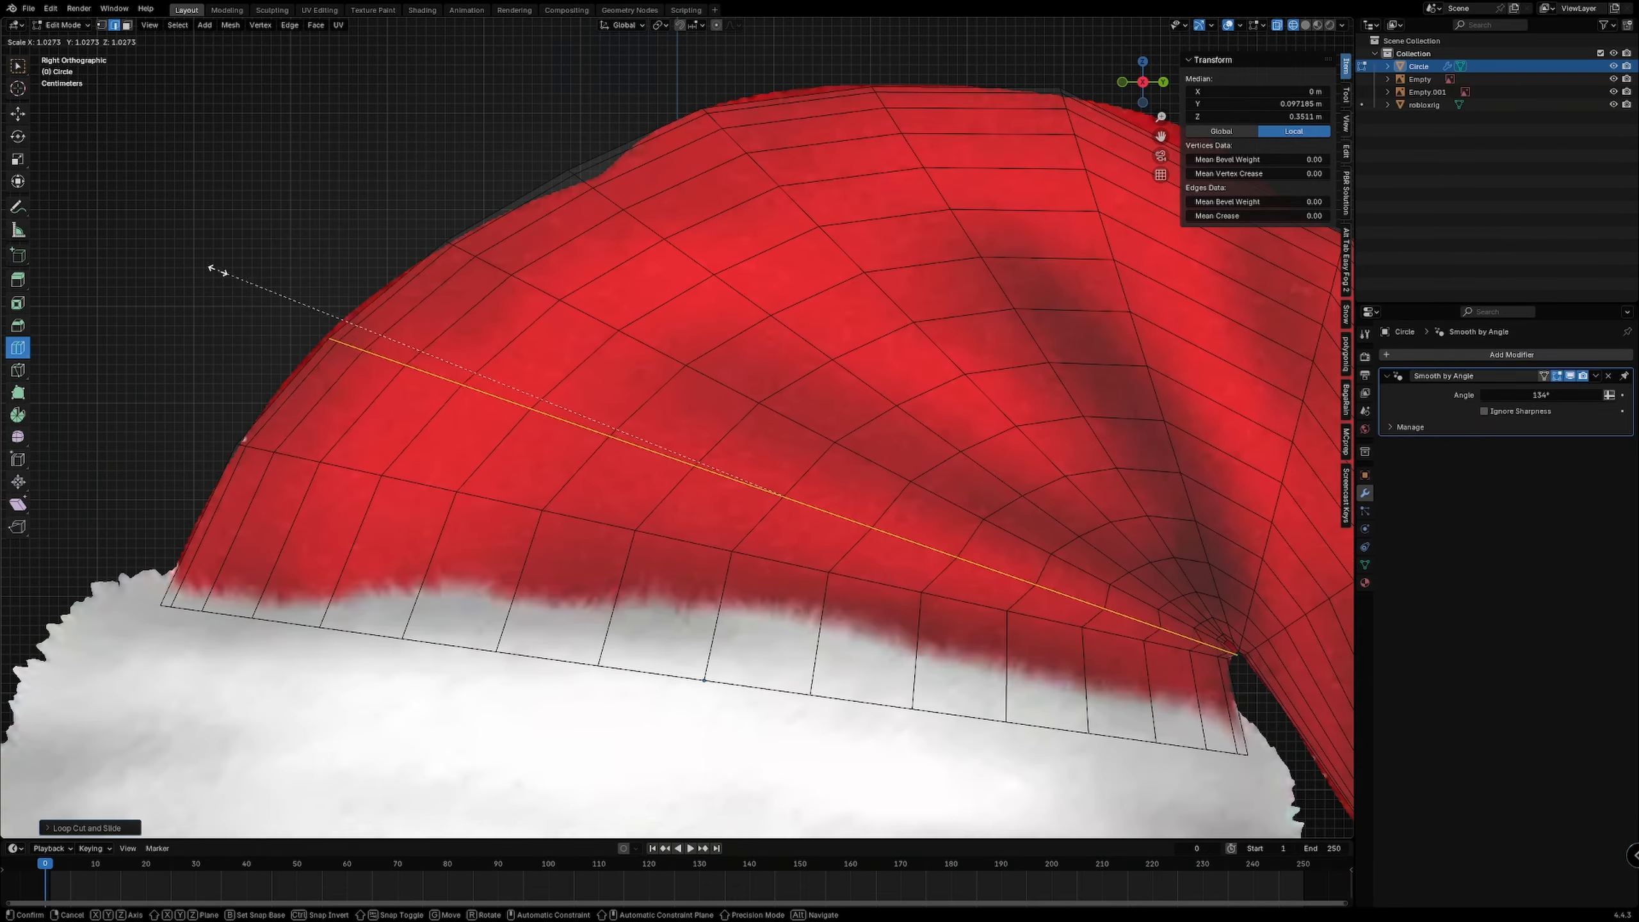
shift+middle_drag(839, 323, 300, 285)
click(863, 317)
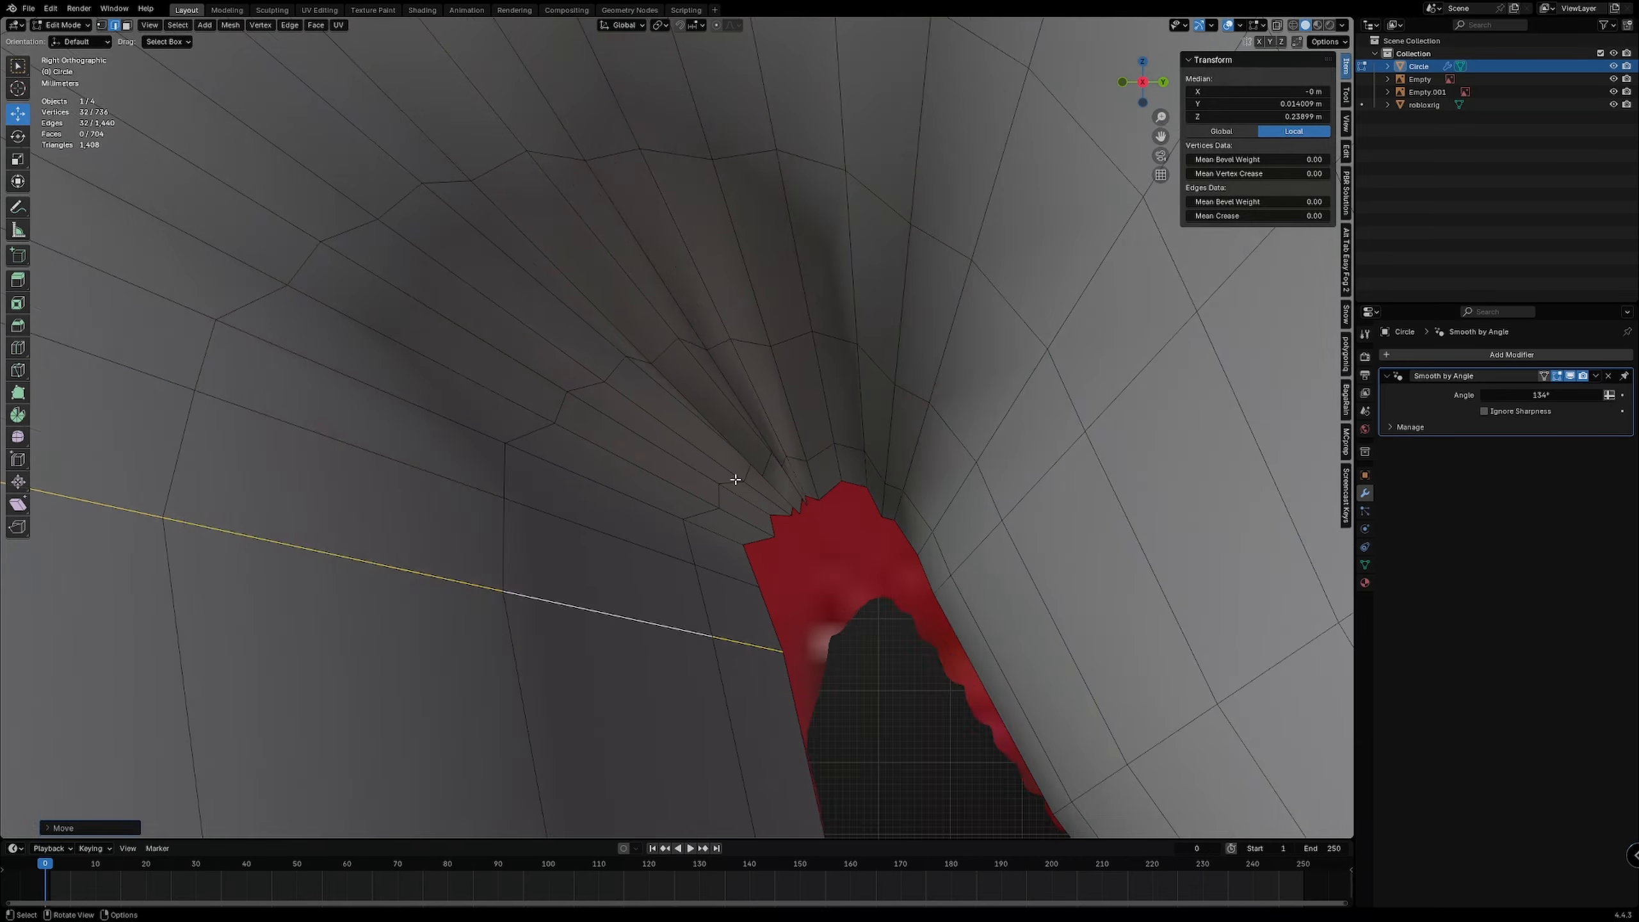
Step: Move the edge loop at the hat's inner fold to reduce its jagged, stepped outline
scroll(736, 479, up, 3)
alt+click(895, 498)
key(g)
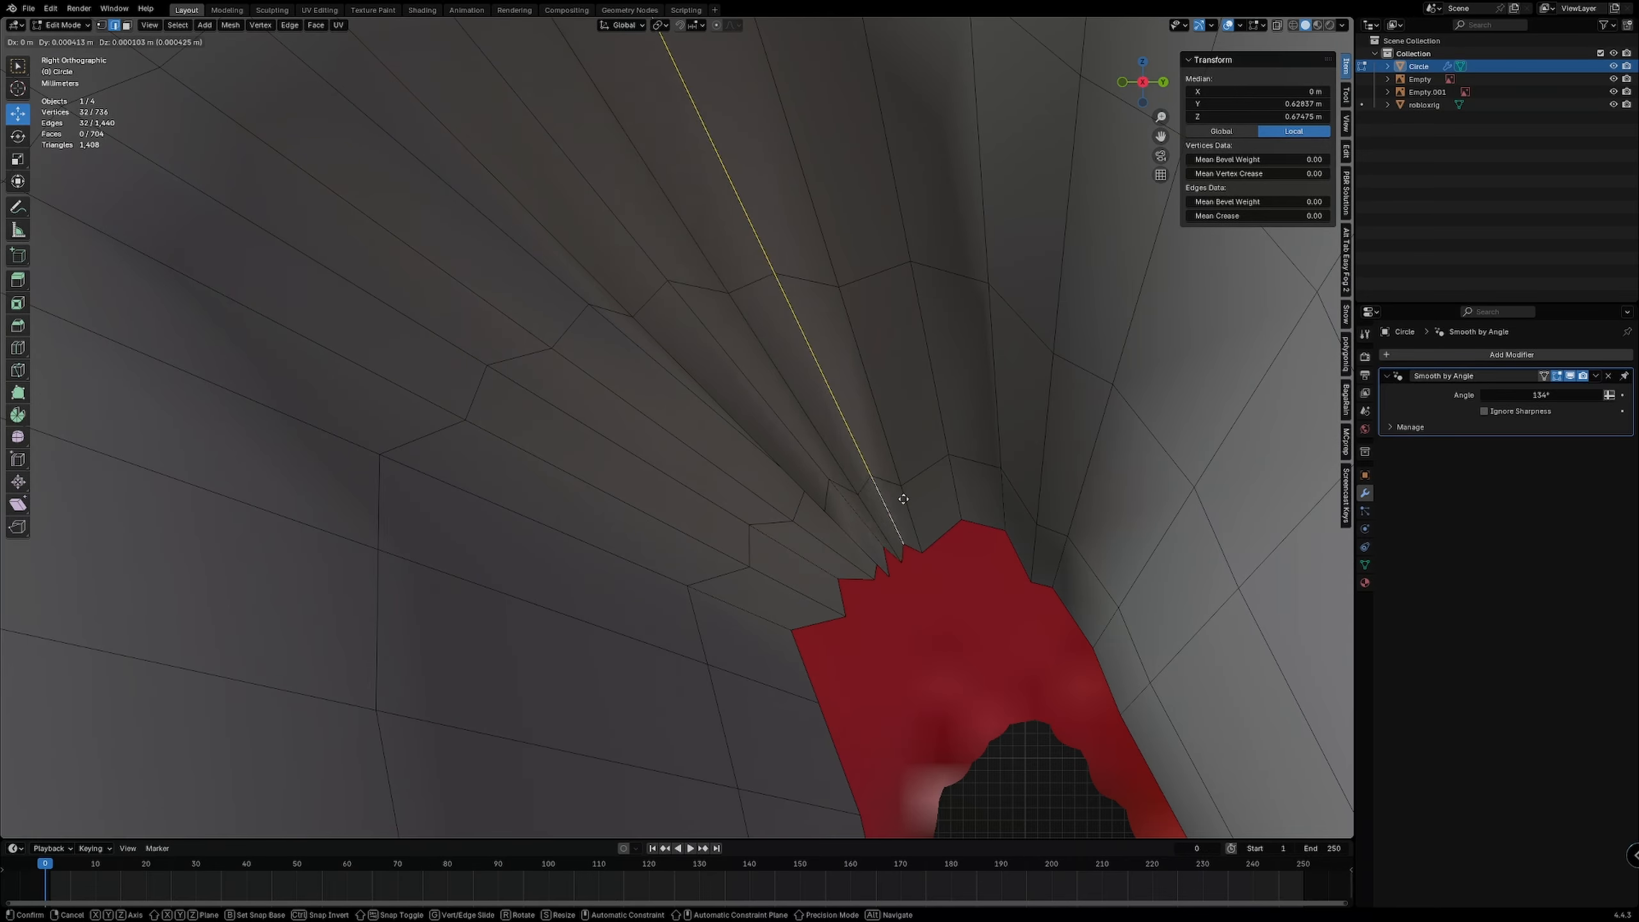
scroll(895, 453, down, 15)
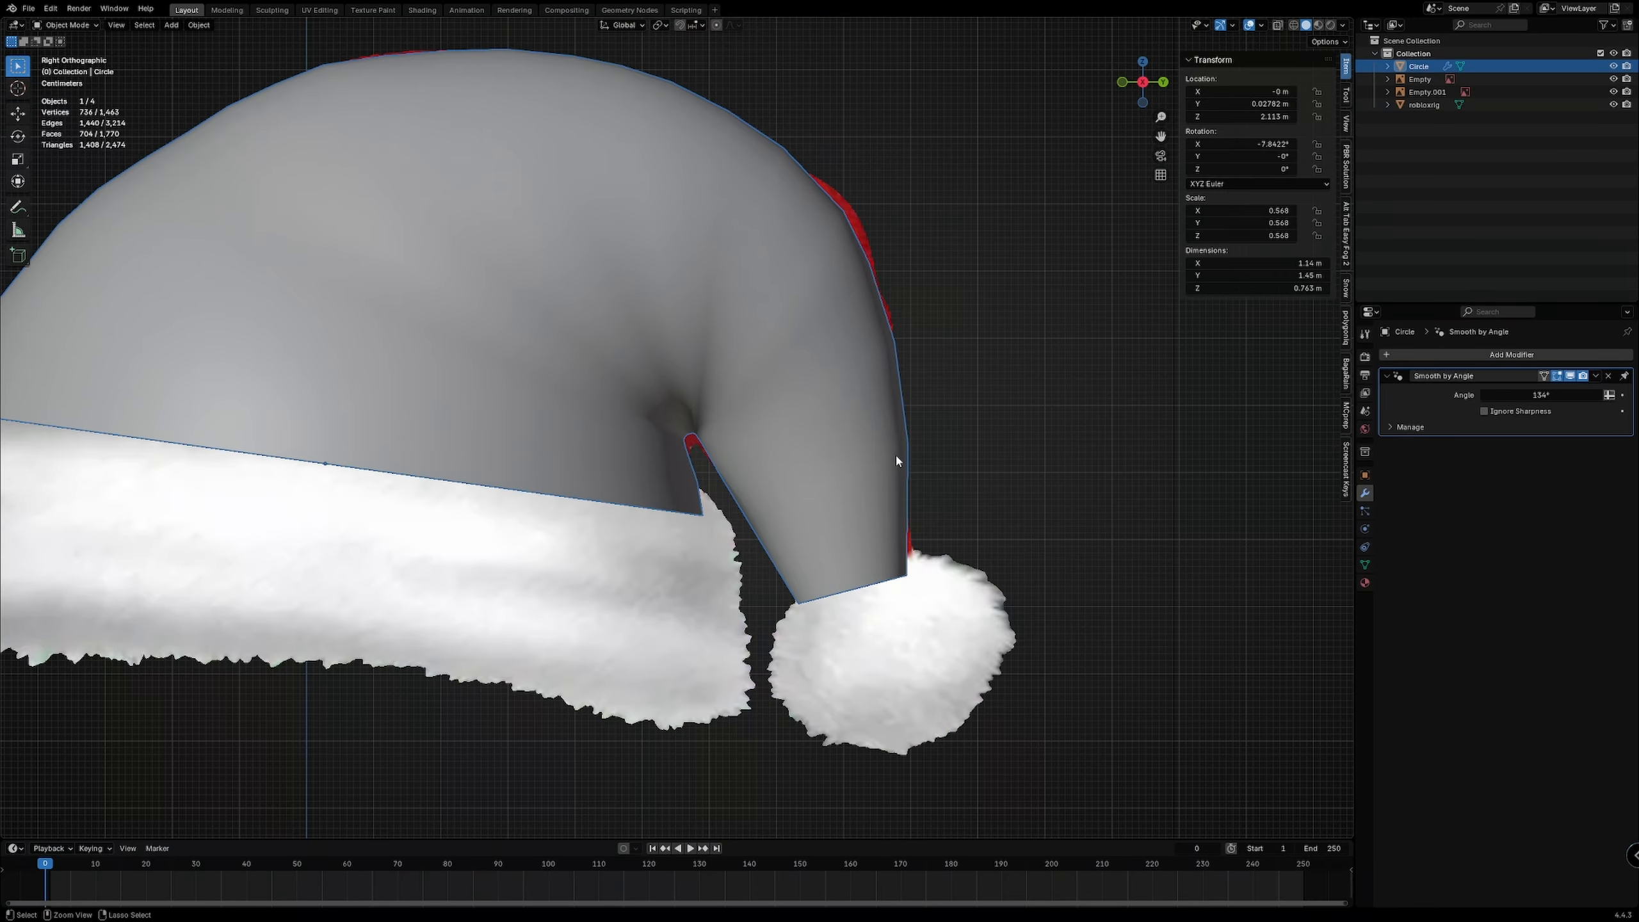
Step: Select the connected edges along the underside of the hat's inner fold and even them out
shift+middle_drag(805, 469, 714, 344)
scroll(616, 339, up, 9)
key(shift+z)
ctrl+drag(471, 193, 476, 194)
scroll(474, 184, up, 6)
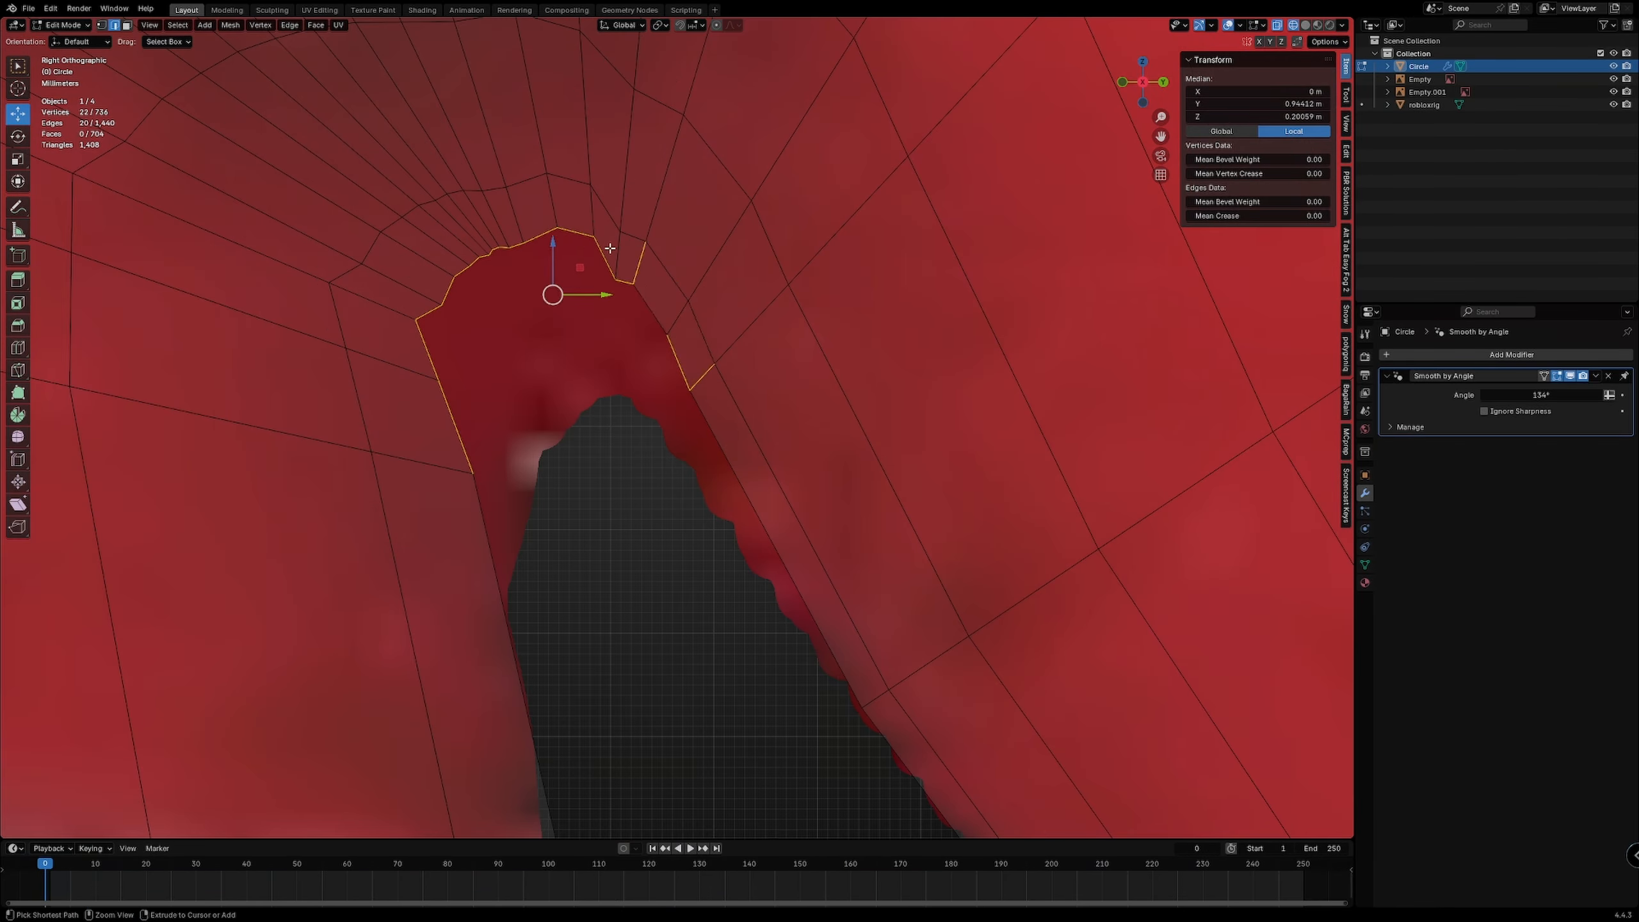
right_click(742, 355)
click(864, 425)
Step: Reposition a single edge loop at the inner fold in solid view so the bend curves more evenly
key(shift+z)
alt+click(684, 258)
key(g)
scroll(671, 431, down, 9)
scroll(774, 484, down, 8)
key(Tab)
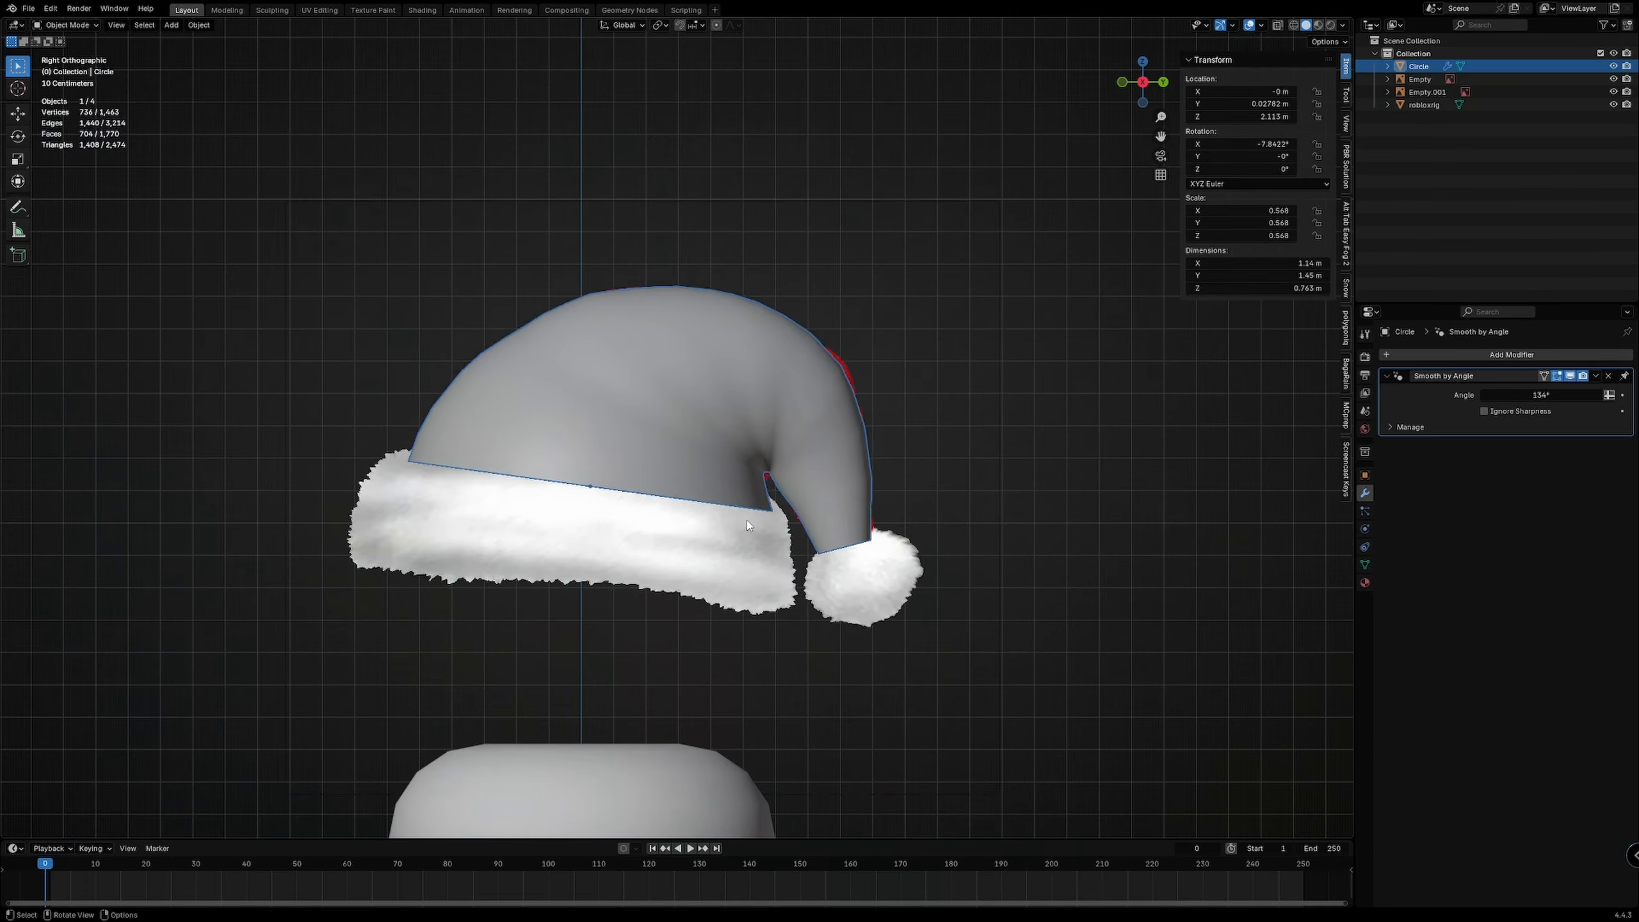
Step: Adjust the position and angle of the edge loops between the brim and the inner fold
key(Tab)
scroll(793, 487, up, 8)
middle_drag(801, 504, 851, 452)
alt+click(863, 560)
key(g)
click(812, 489)
scroll(813, 490, down, 4)
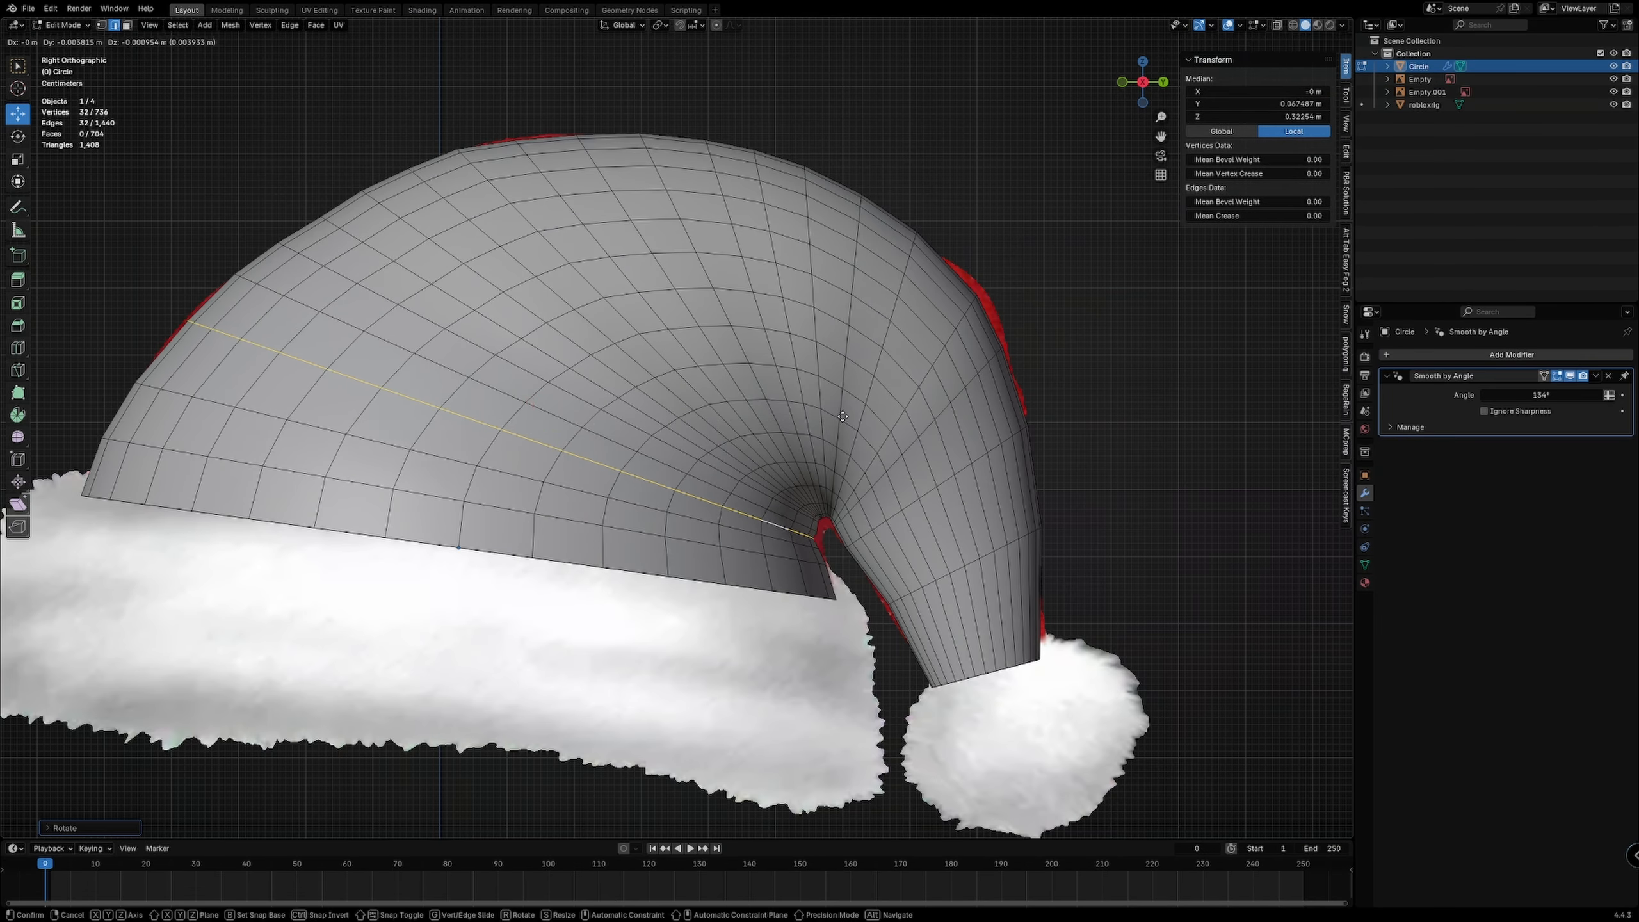
Step: Scale and move the edge loop above the brim to fit the front of the hat reference
scroll(794, 489, up, 3)
key(s)
click(761, 489)
scroll(726, 488, up, 4)
scroll(726, 488, up, 2)
key(g)
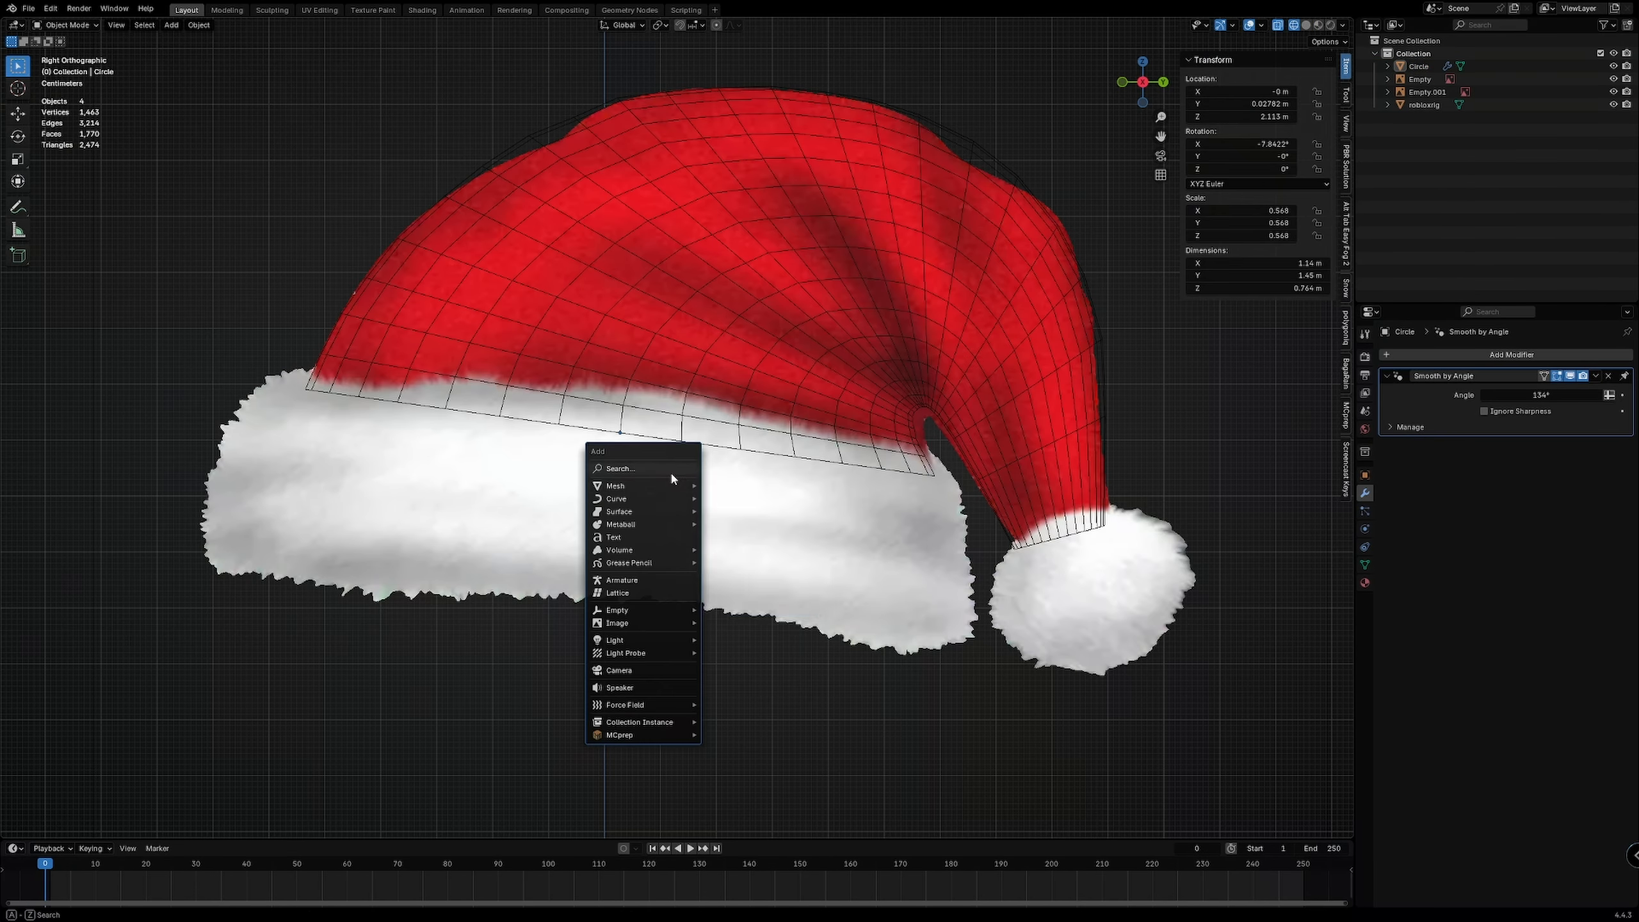
Step: Add a cylinder around the hat's base as the brim and replace its top cap with a grid fill
click(742, 541)
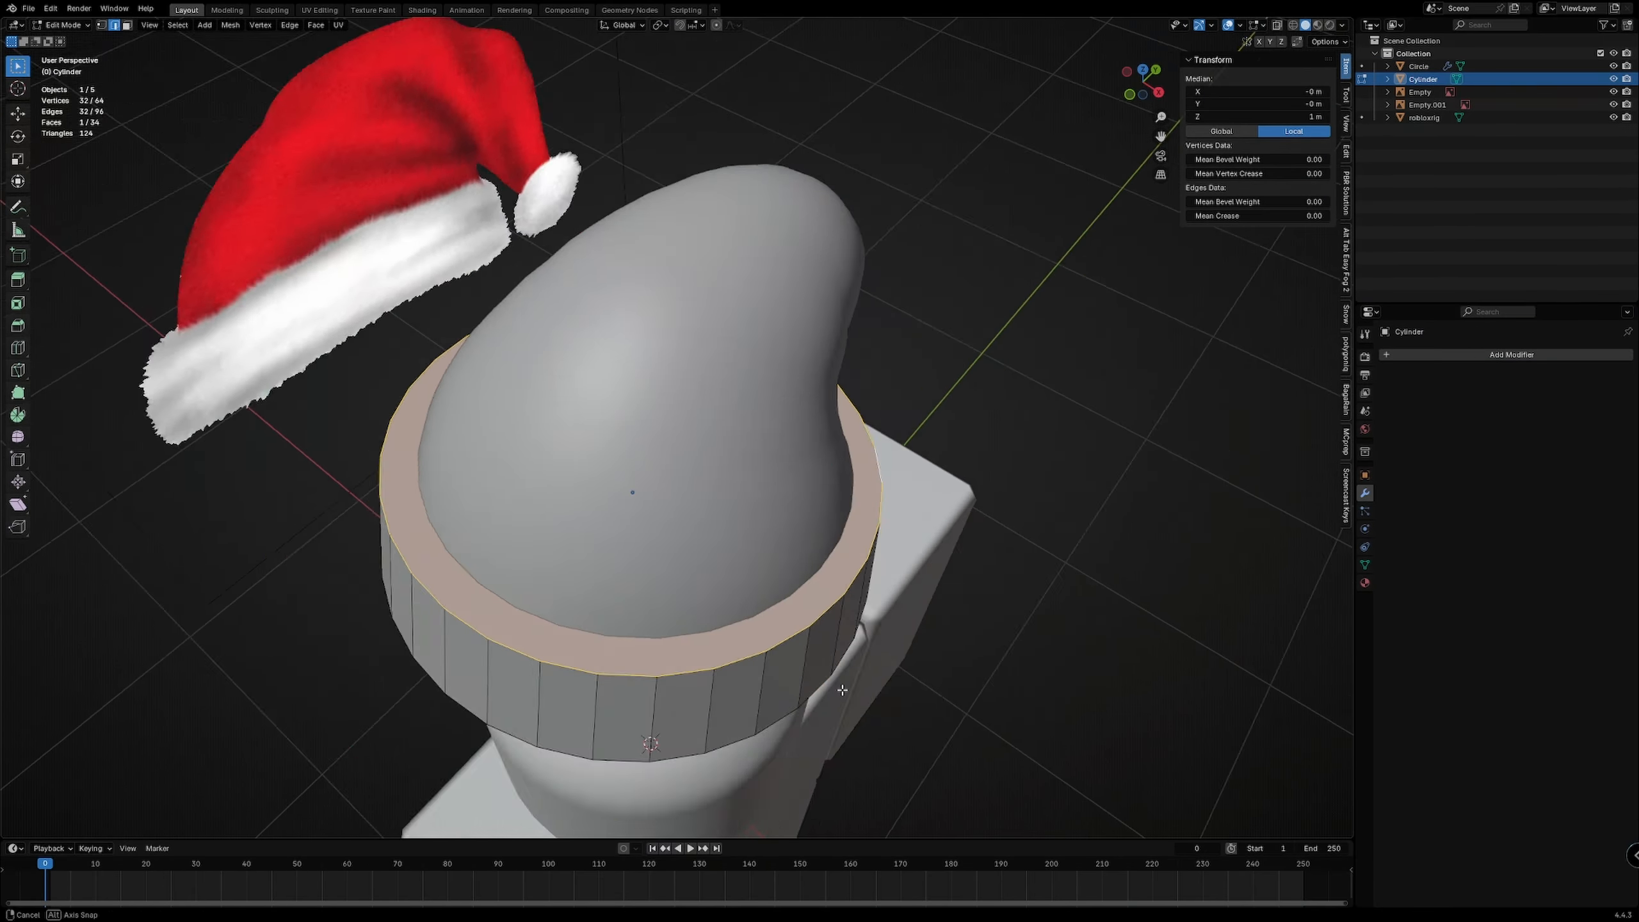
right_click(906, 591)
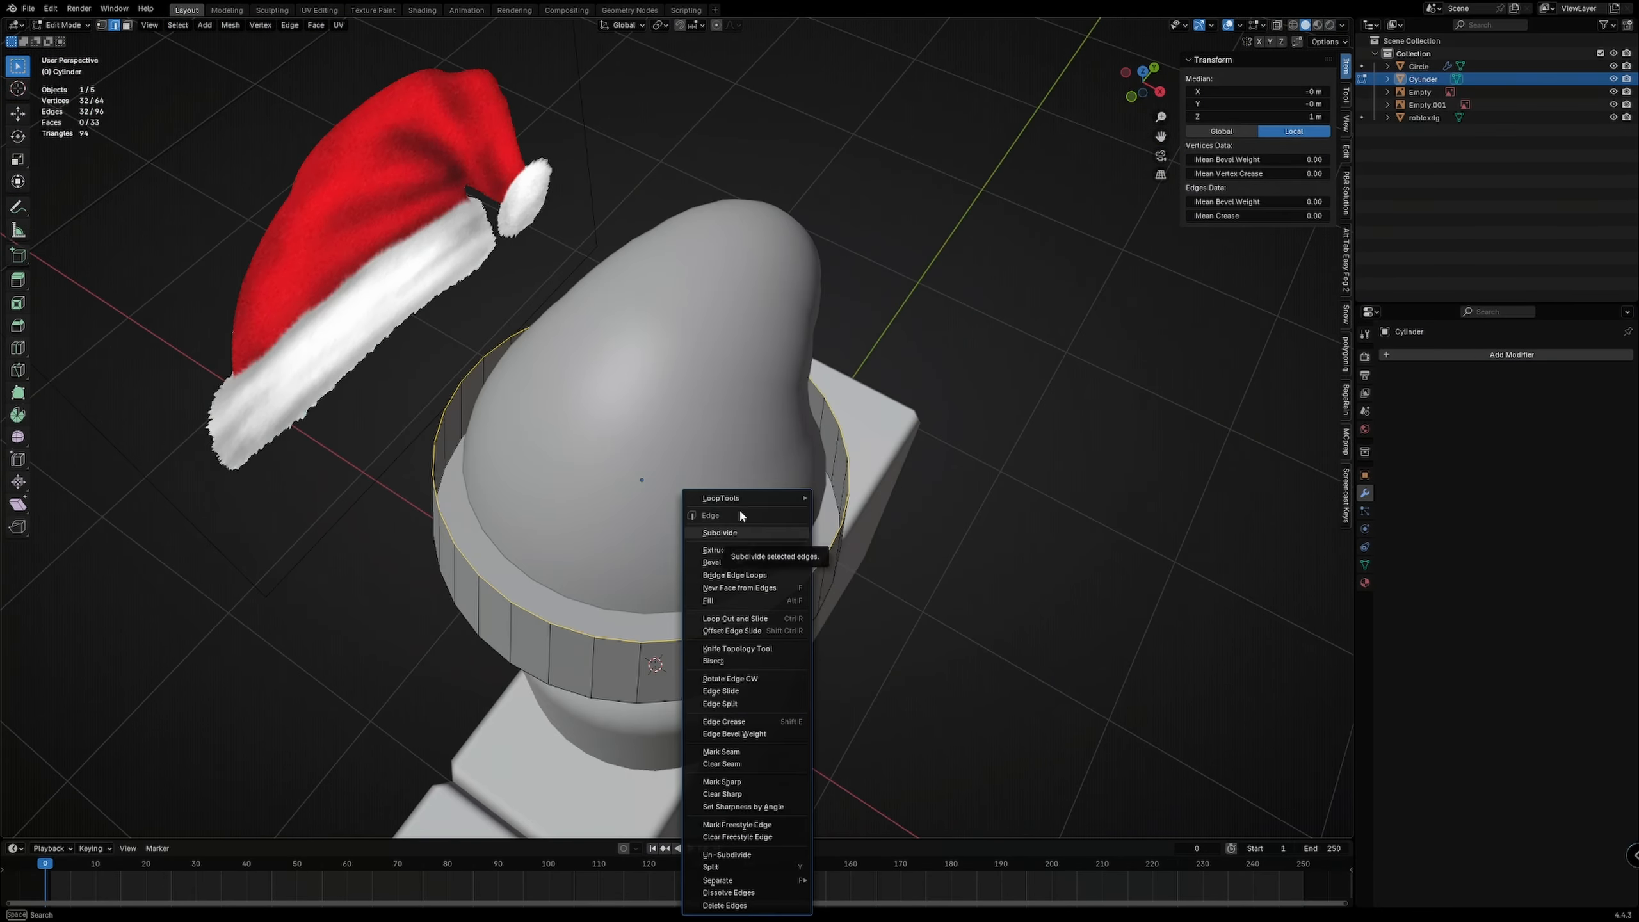
click(316, 25)
click(366, 177)
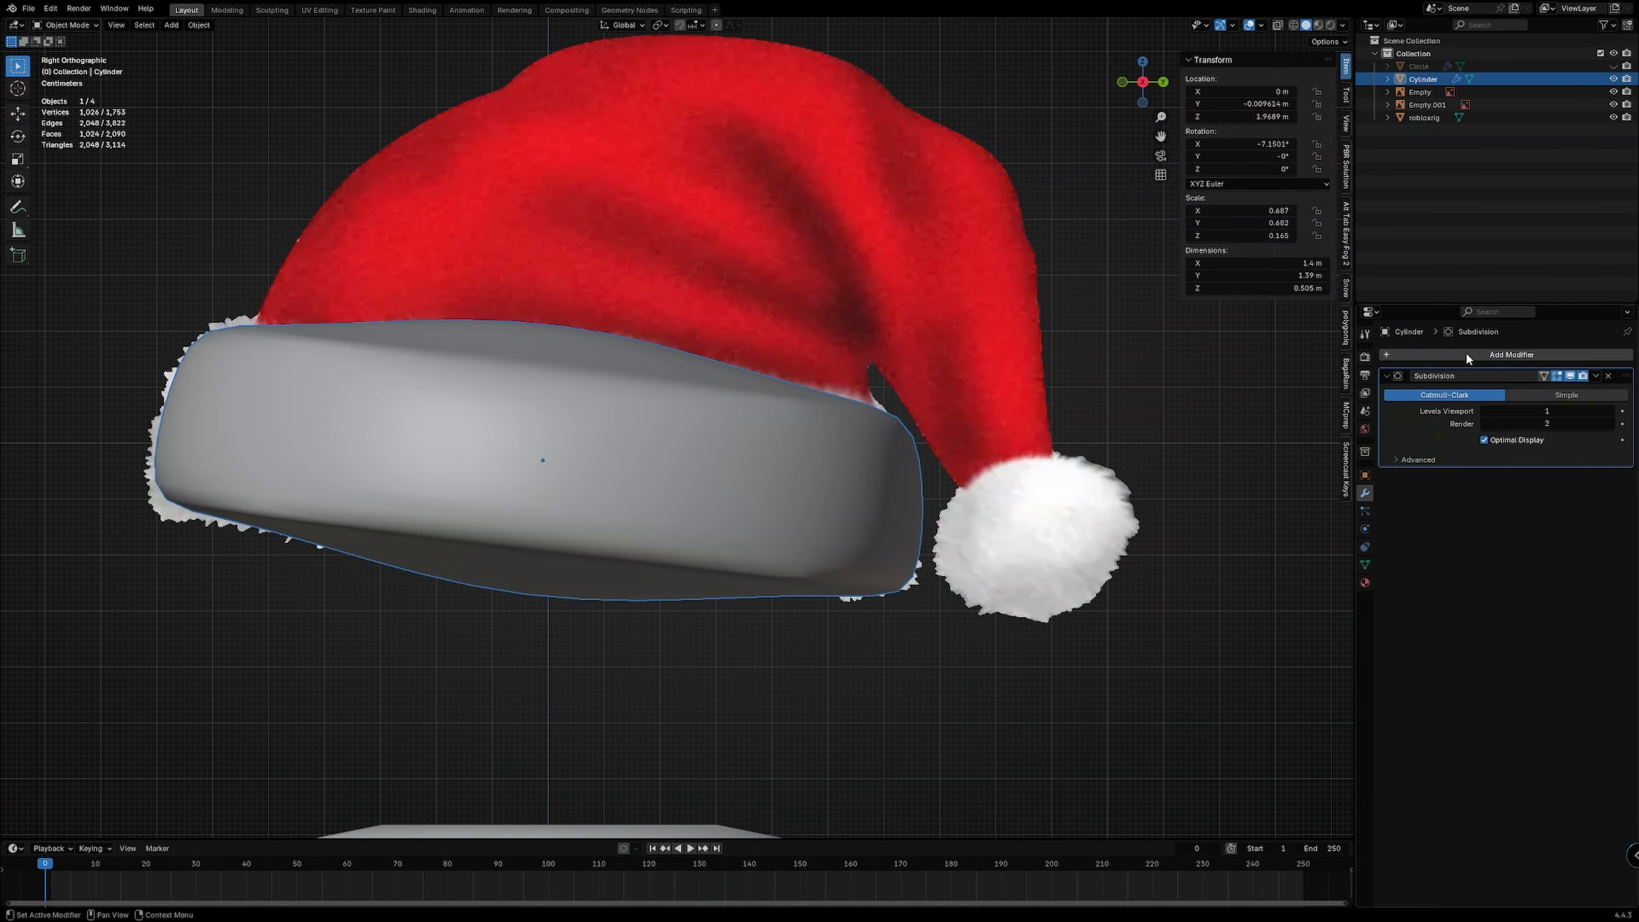
Step: Add a second Subdivision Surface modifier to the brim cylinder
click(1465, 351)
key(Escape)
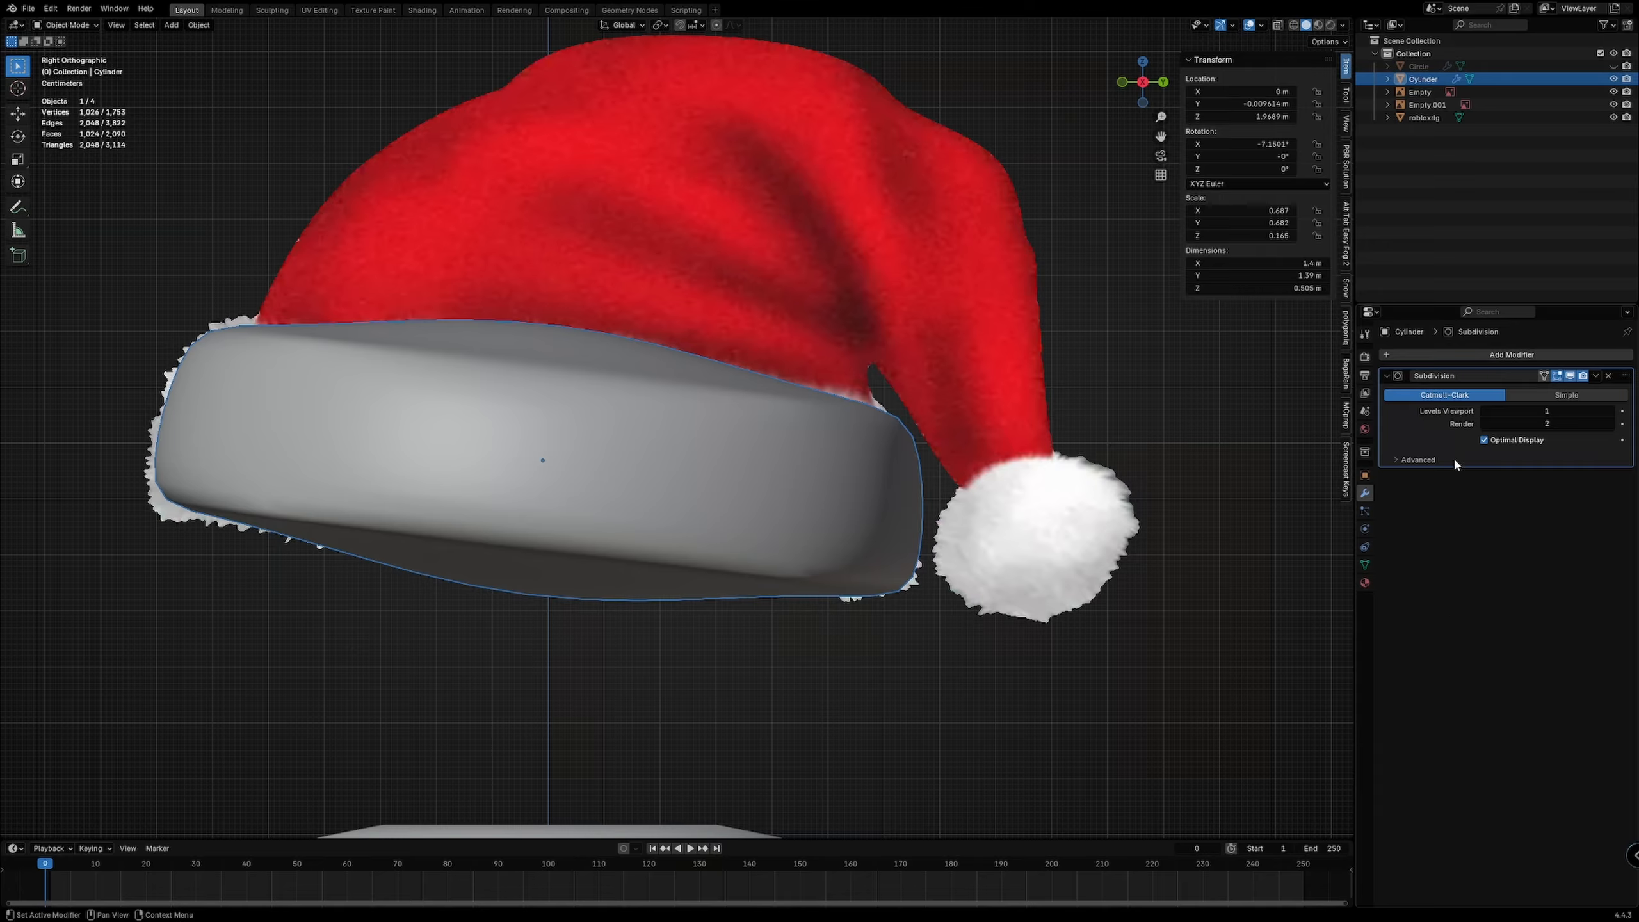
text(sub)
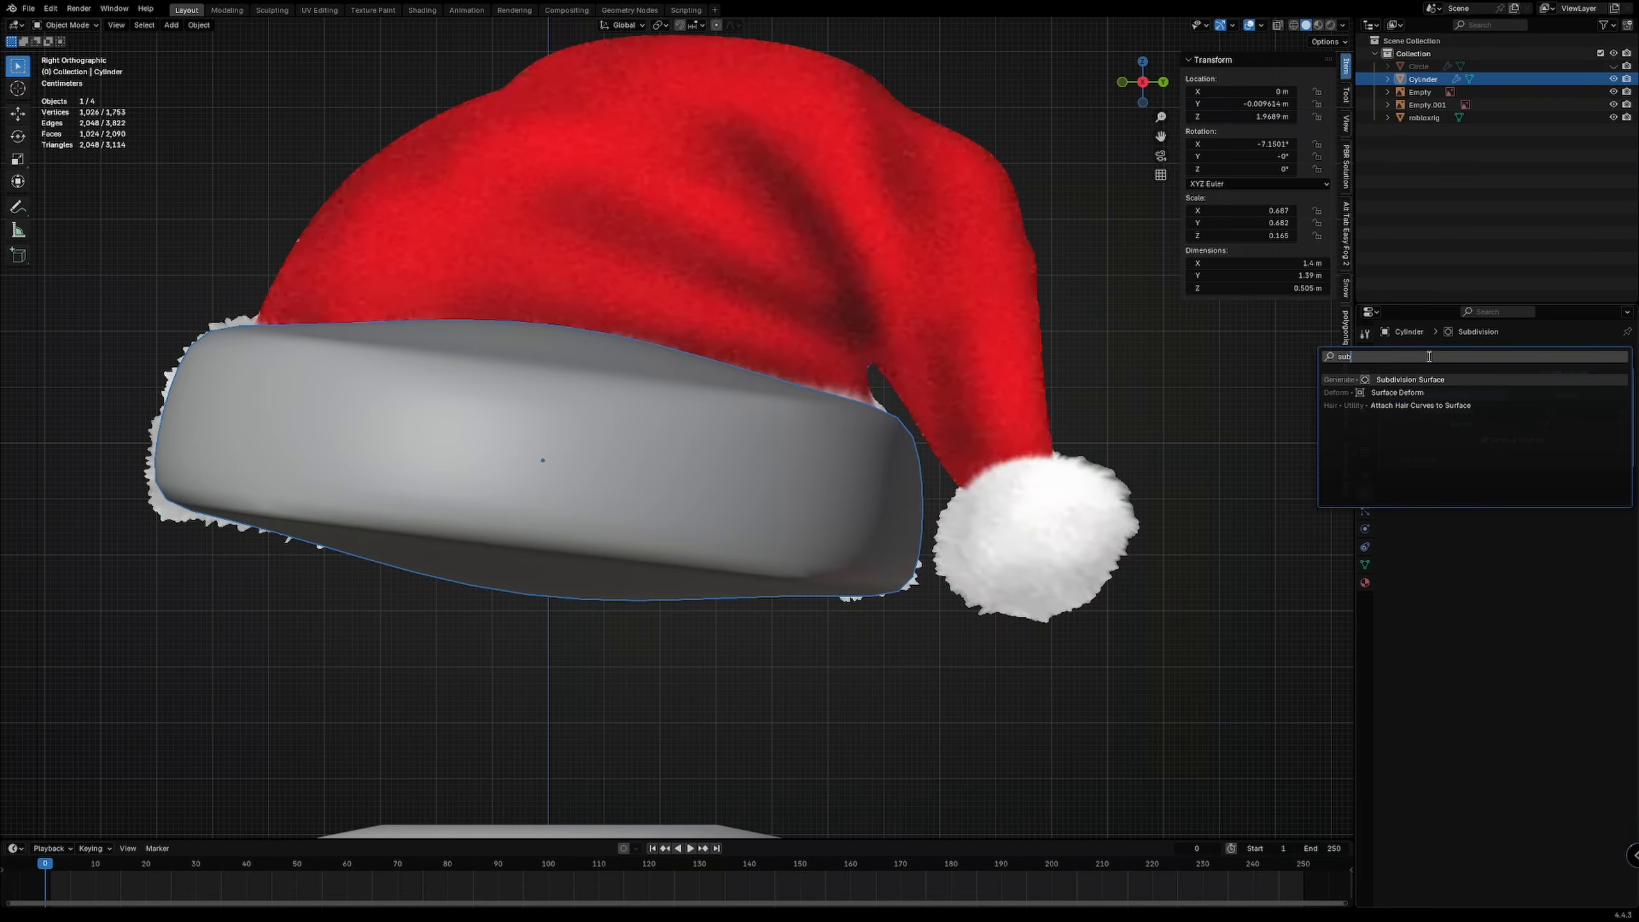
click(1433, 378)
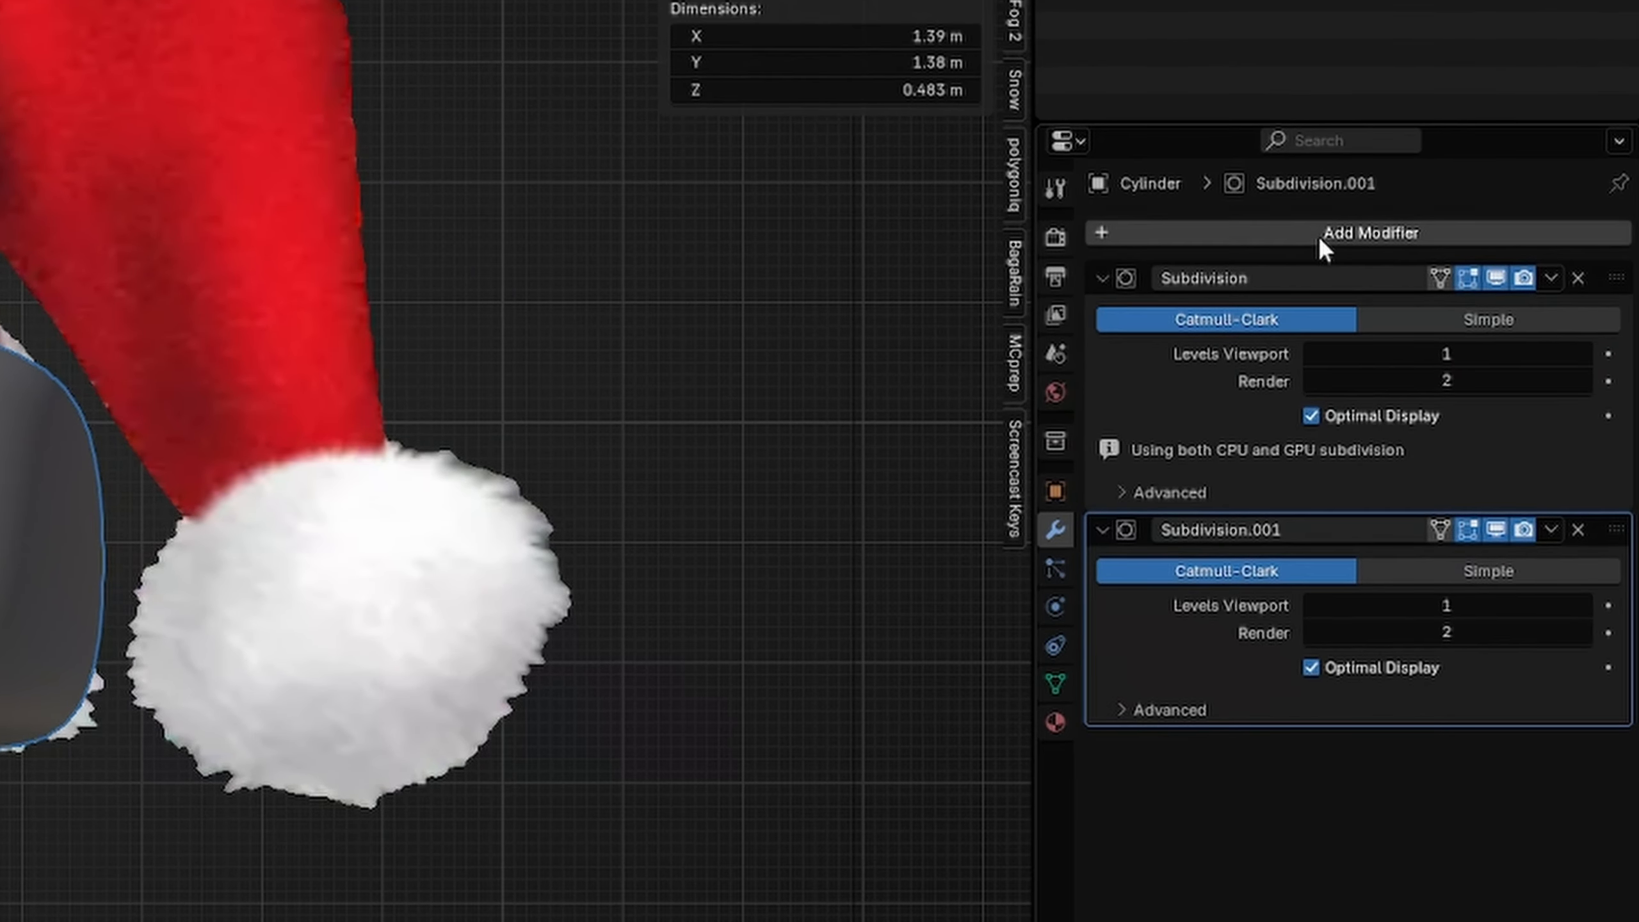
Step: Add a Displace modifier to the brim and give it a new texture of type Clouds
click(1422, 306)
text(d)
key(Return)
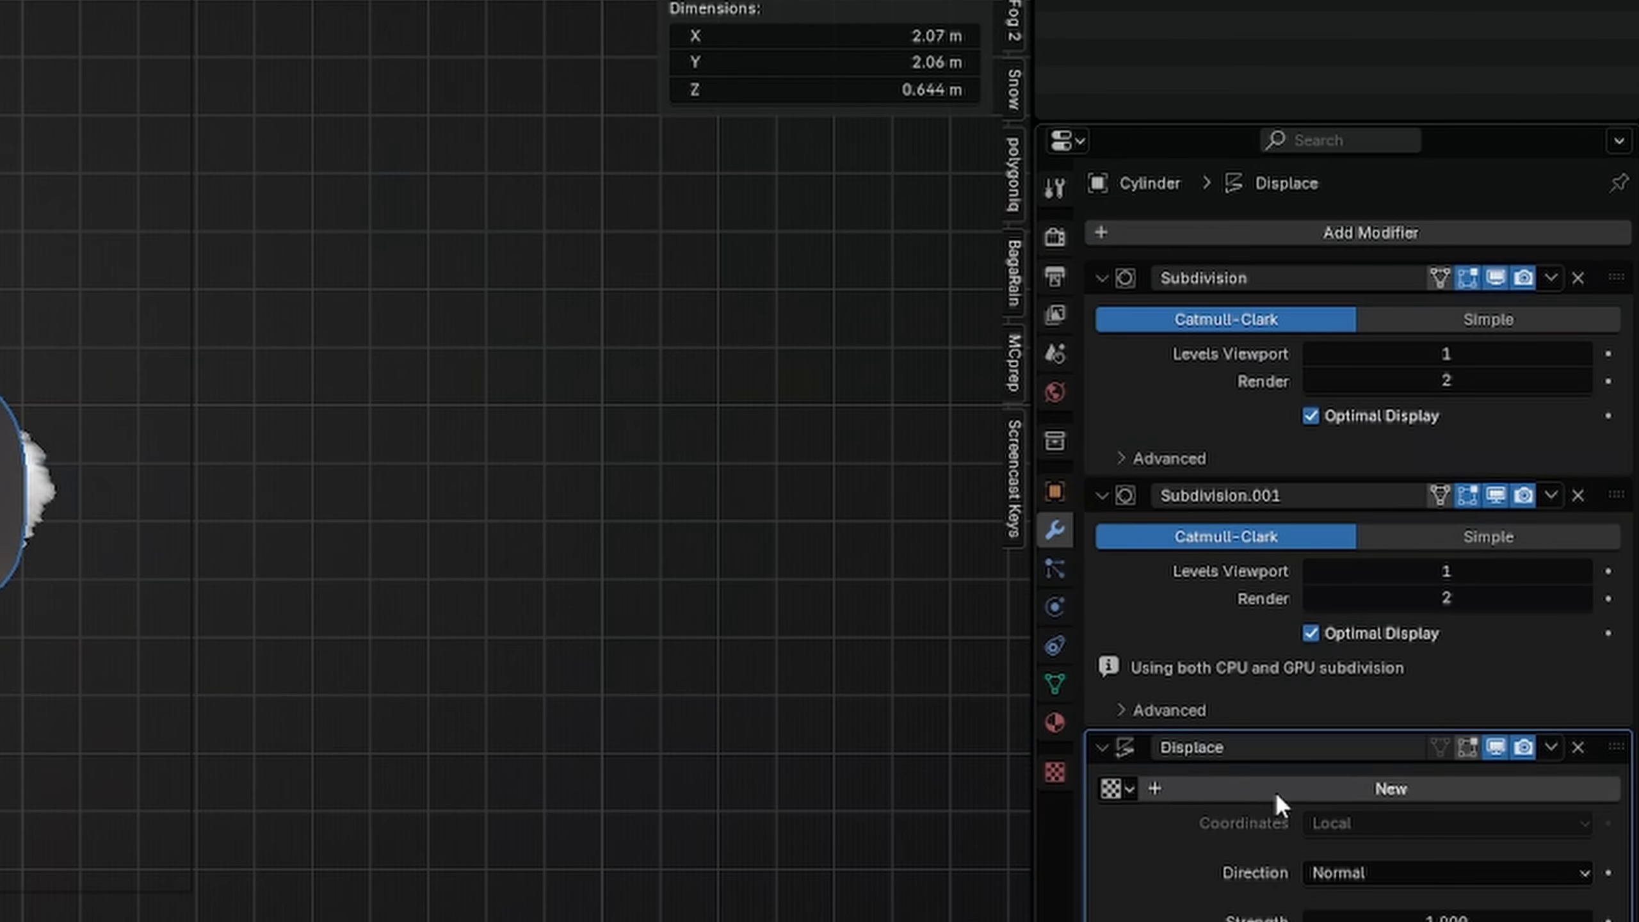
click(1275, 788)
click(1055, 772)
click(1284, 317)
click(1268, 407)
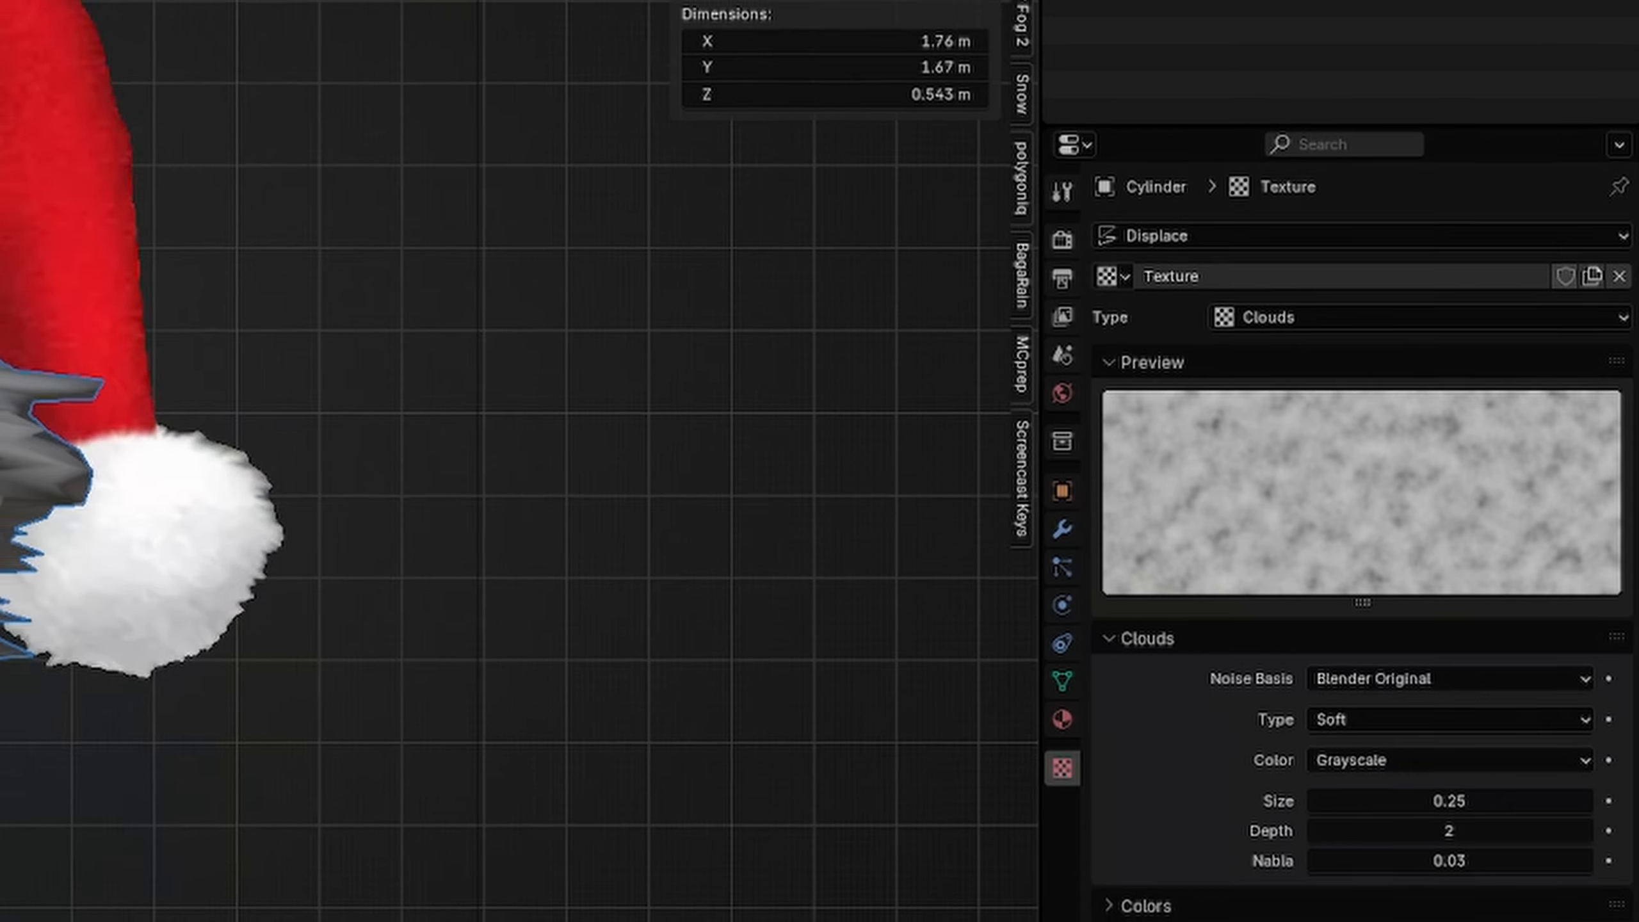
Step: Apply the brim's scale and set the Displace strength to -0.1
key(ctrl+a)
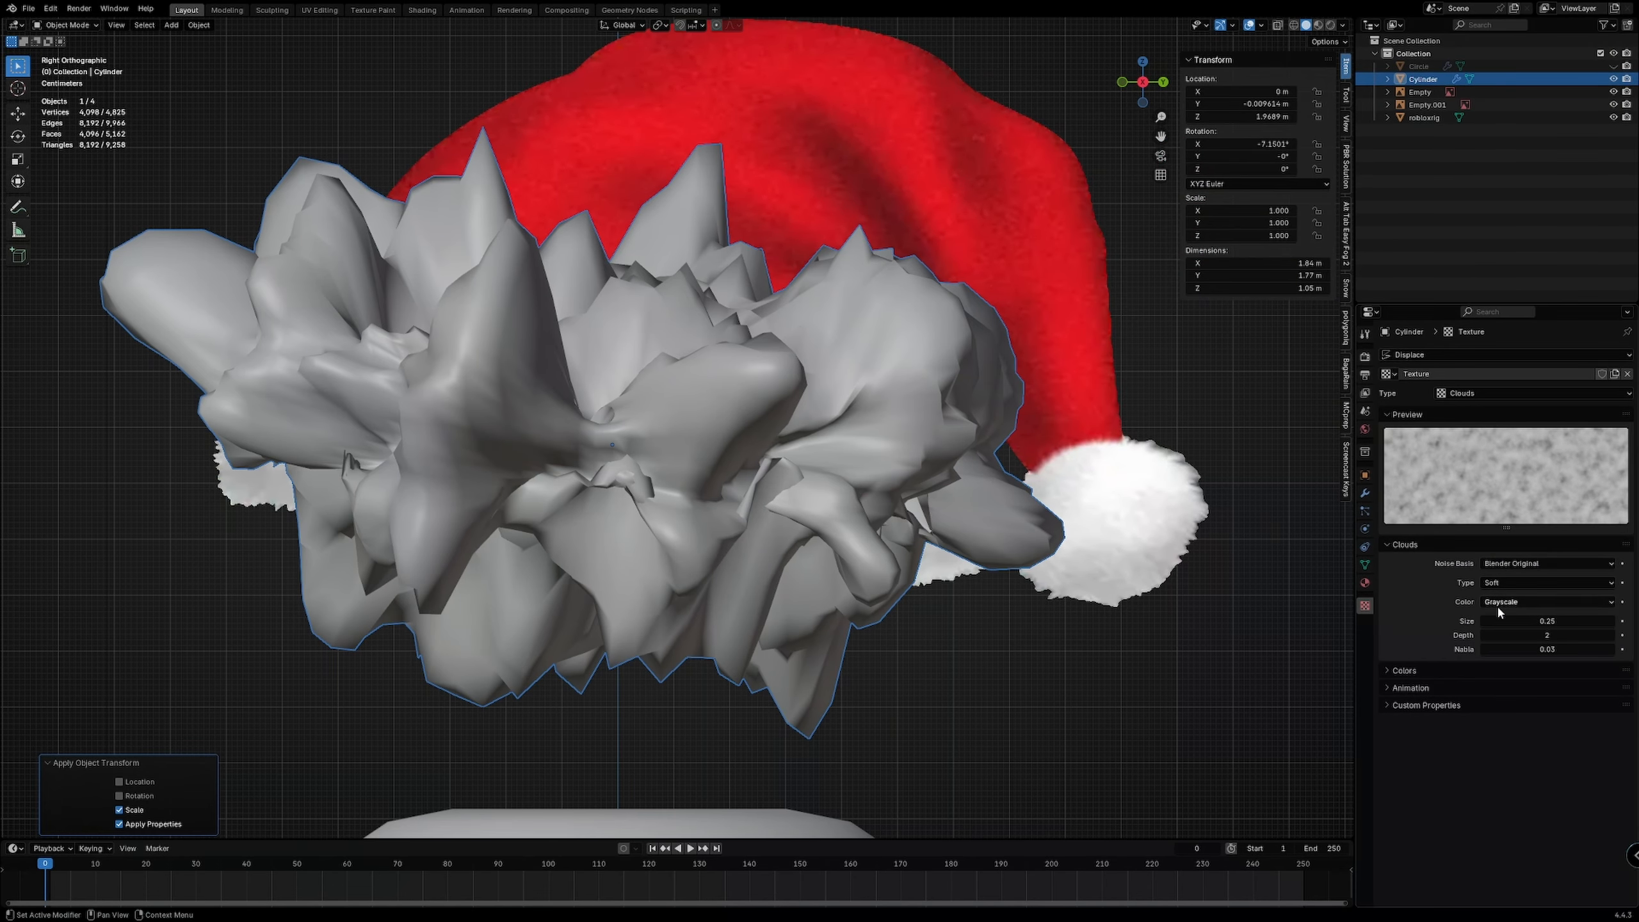
click(1365, 492)
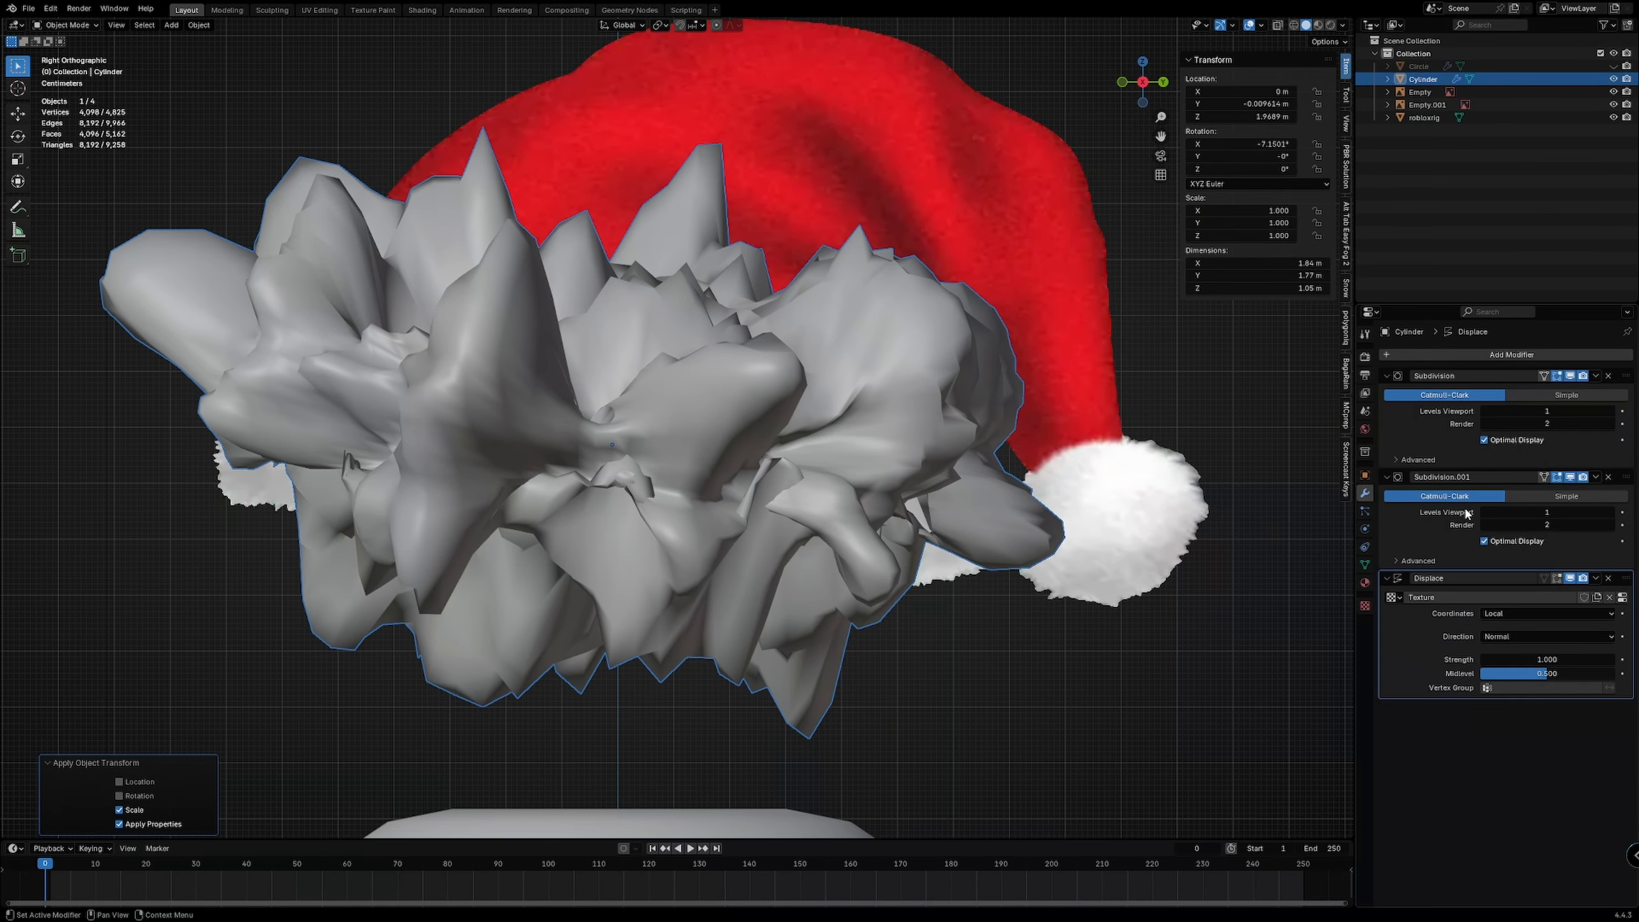
drag(1551, 657, 1509, 658)
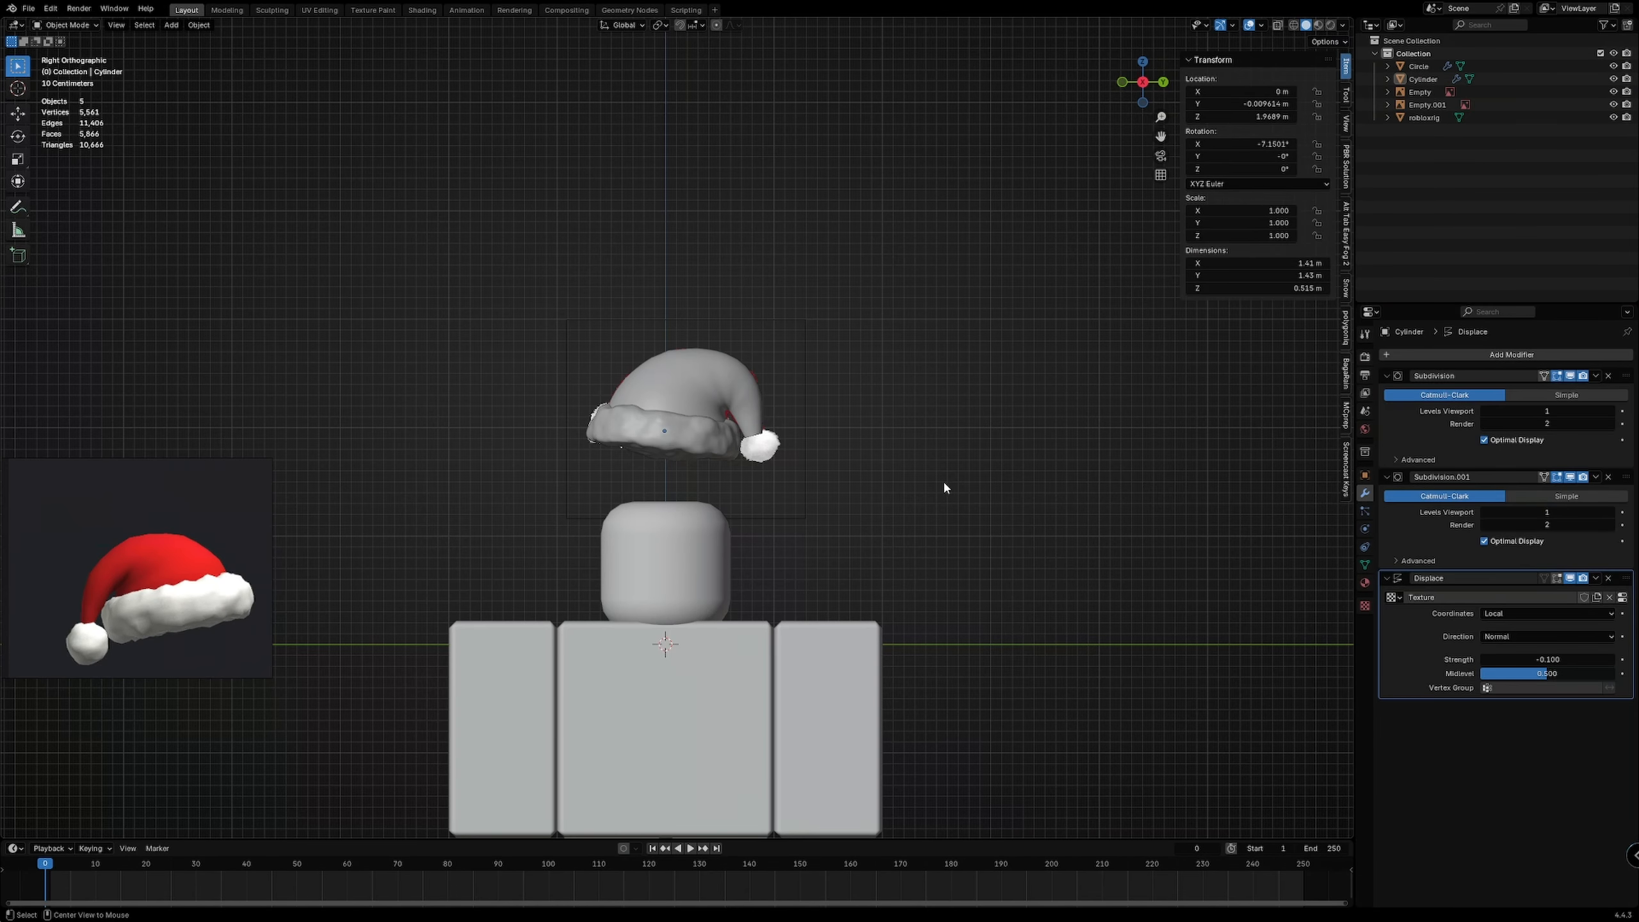
Step: Select the brim and set the size of its Clouds displacement texture to 0.15
scroll(713, 439, up, 1)
scroll(713, 438, down, 1)
scroll(713, 438, up, 5)
click(713, 438)
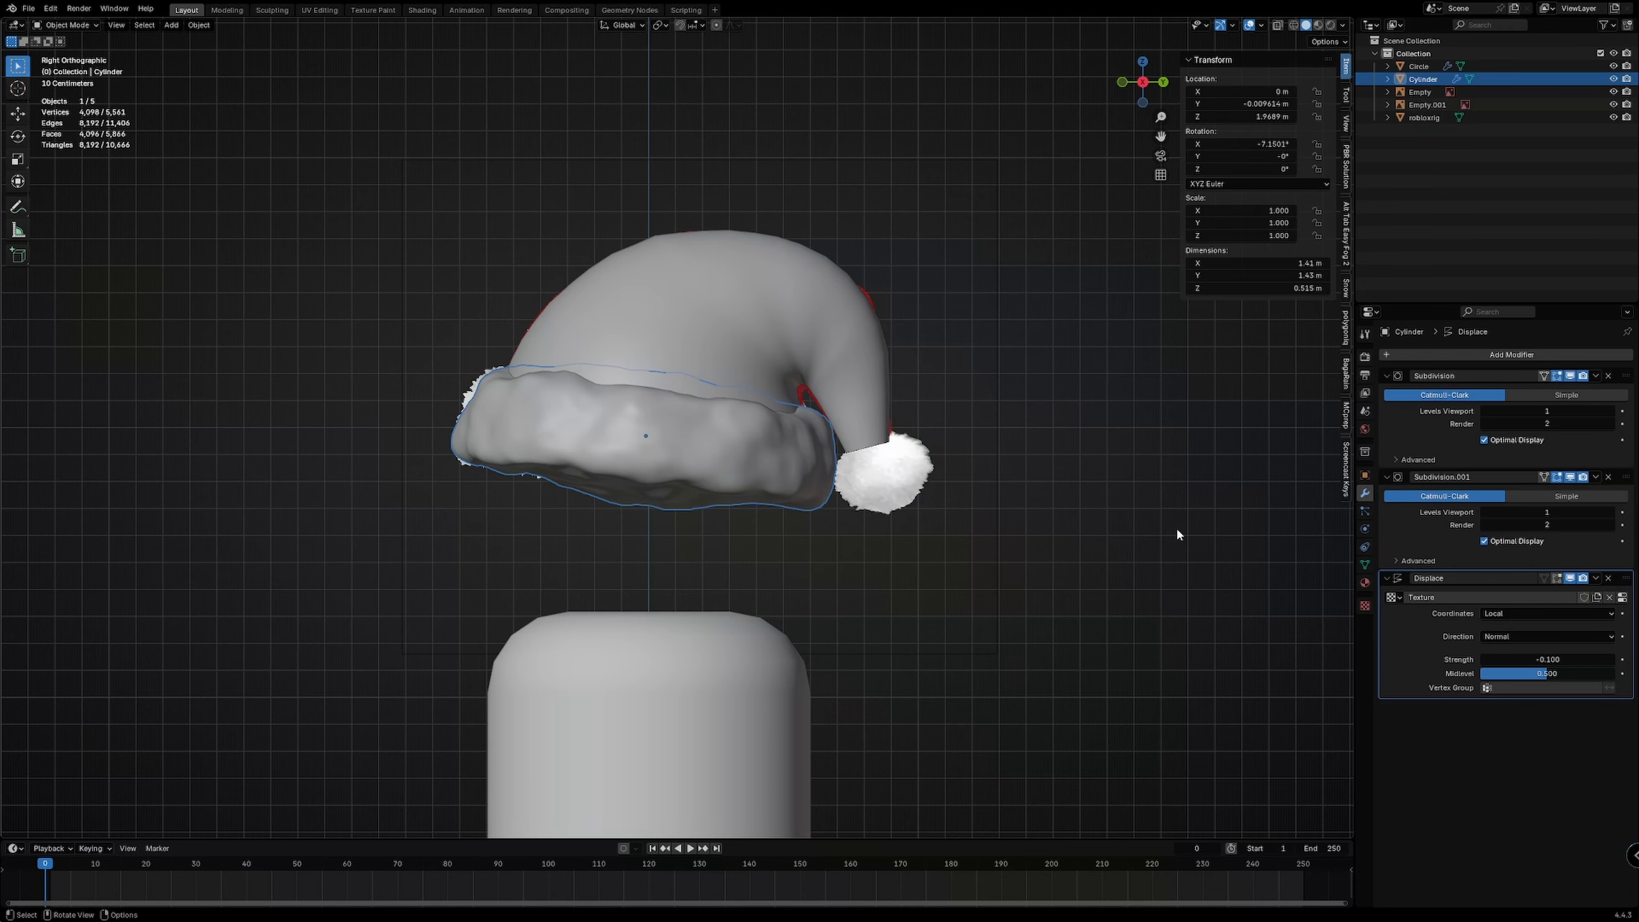
key(Tab)
key(Tab)
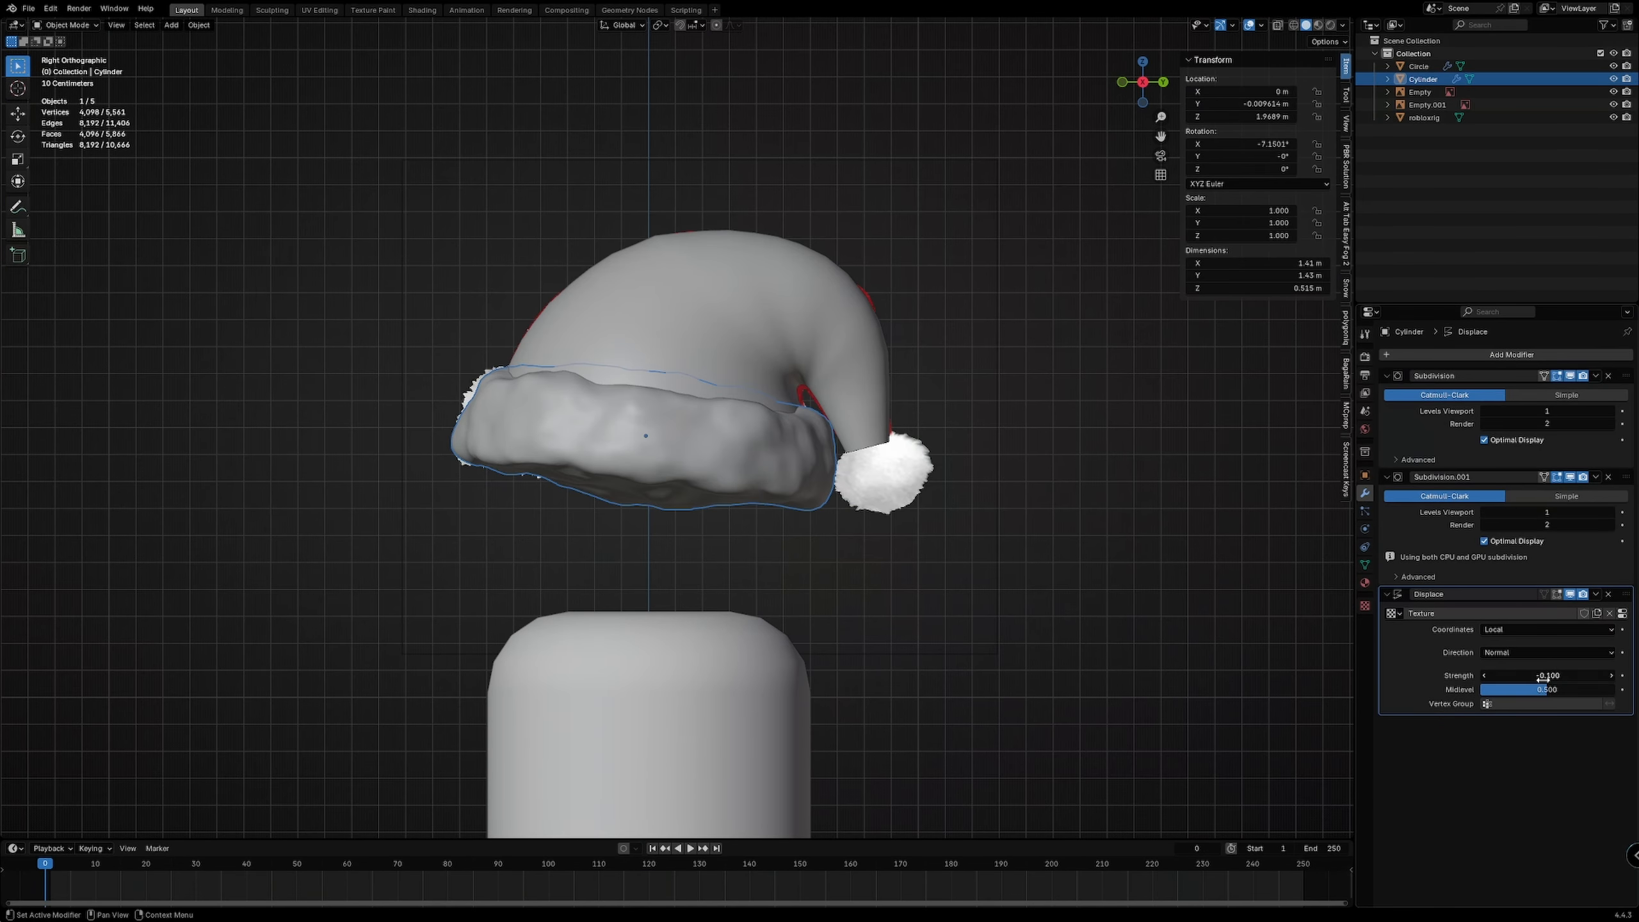
click(1365, 606)
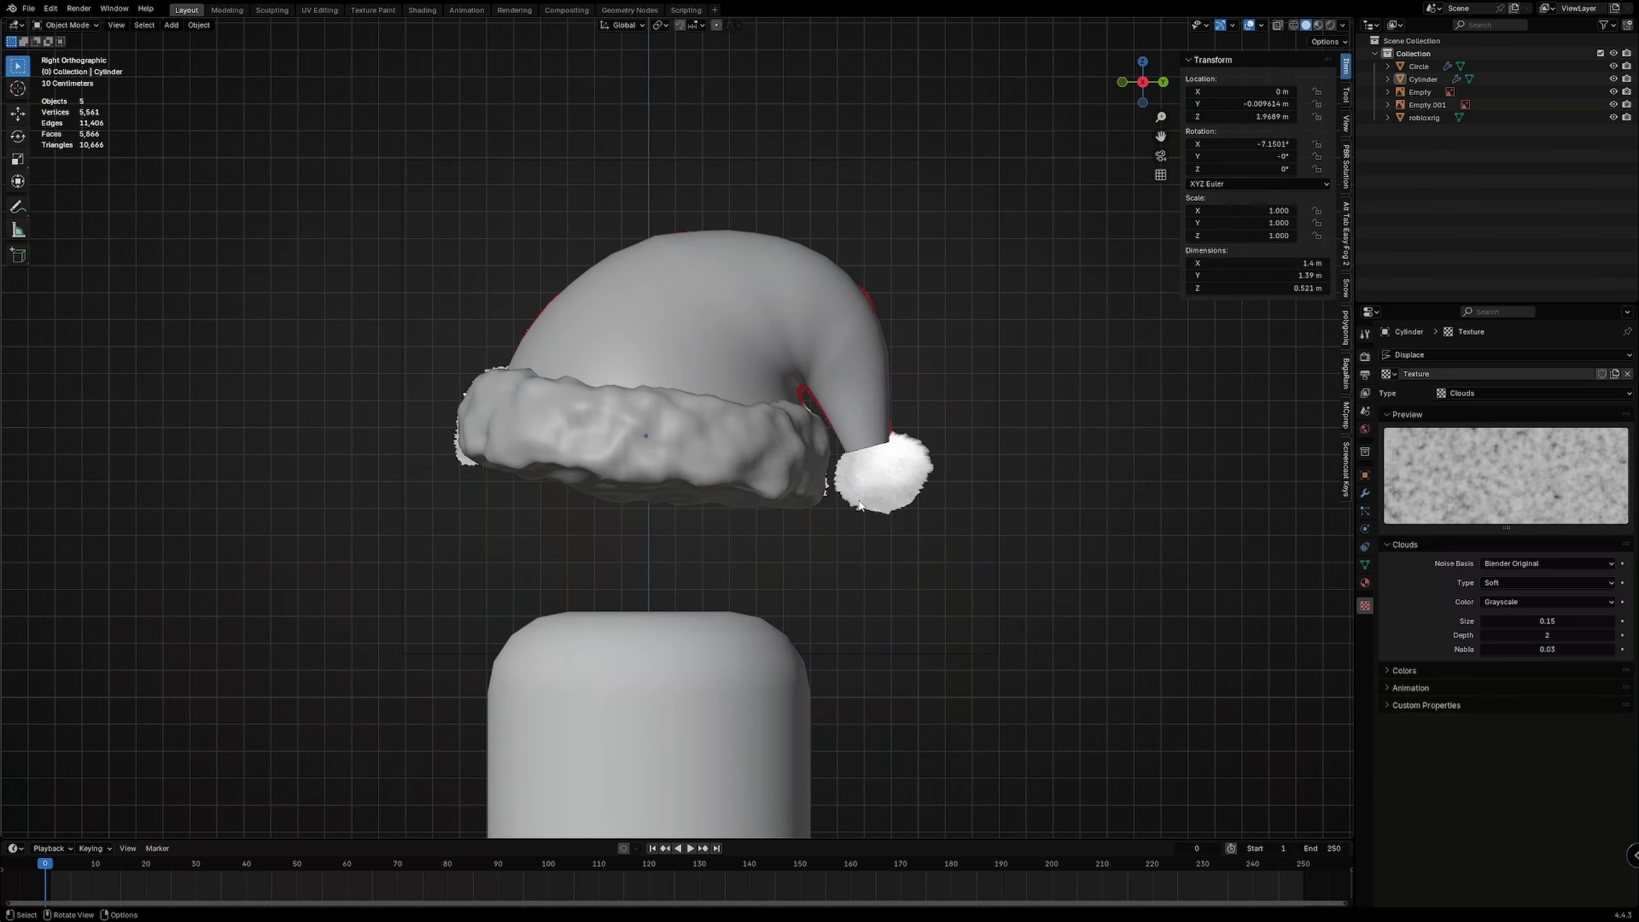
scroll(645, 426, up, 5)
Step: Set the strength of the brim's Displace modifier to 0.1
click(1365, 494)
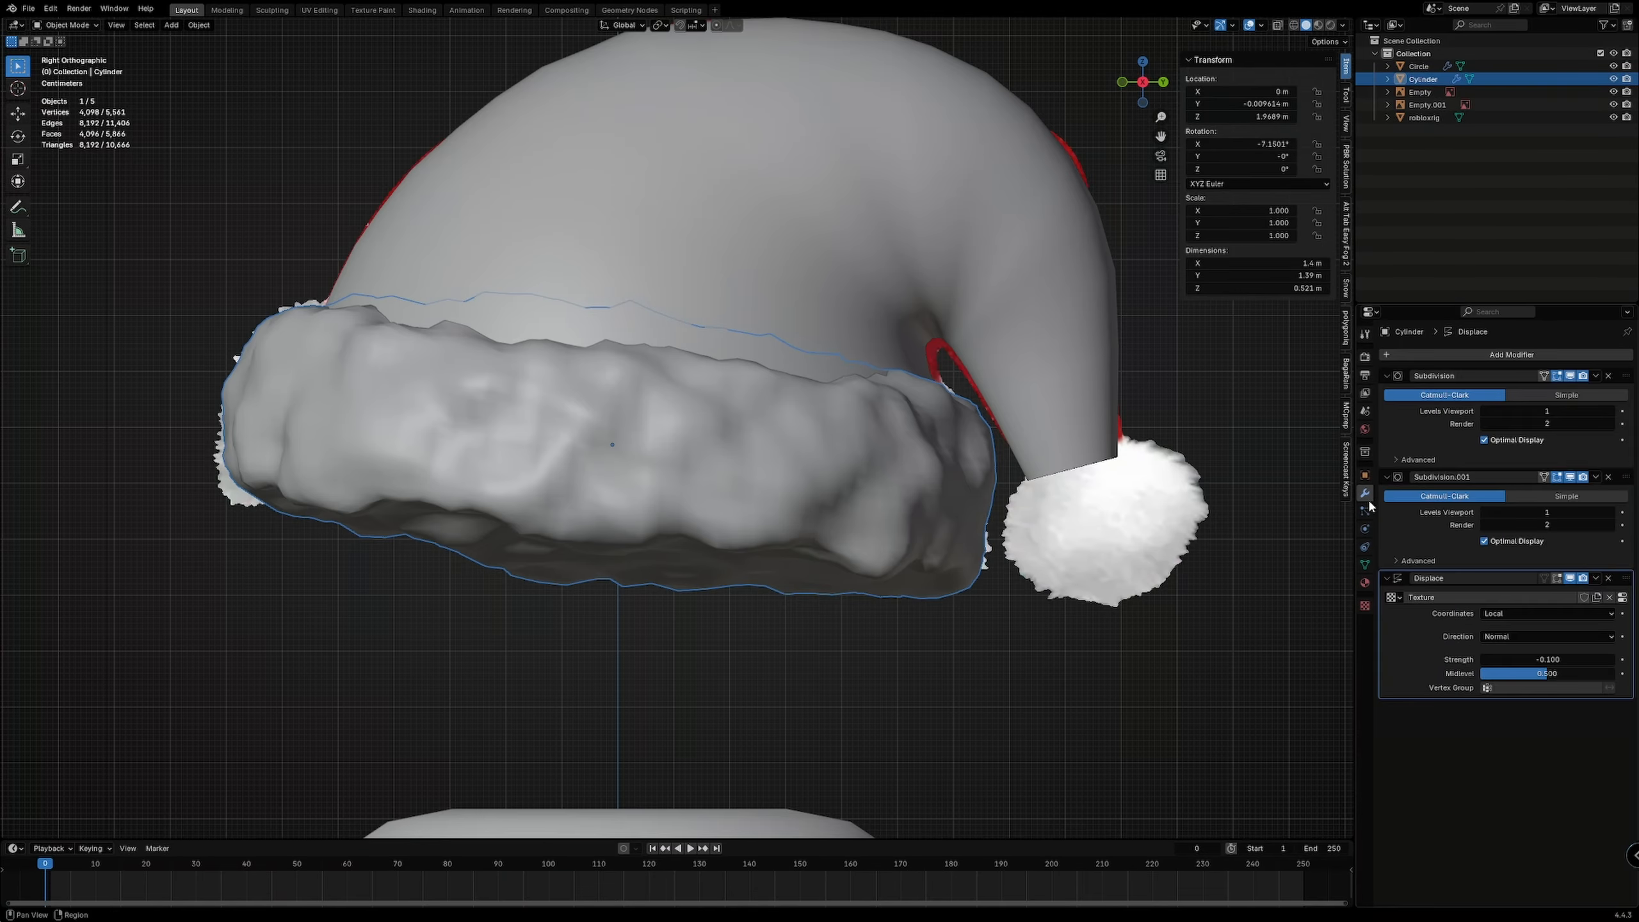
drag(1547, 659, 1574, 660)
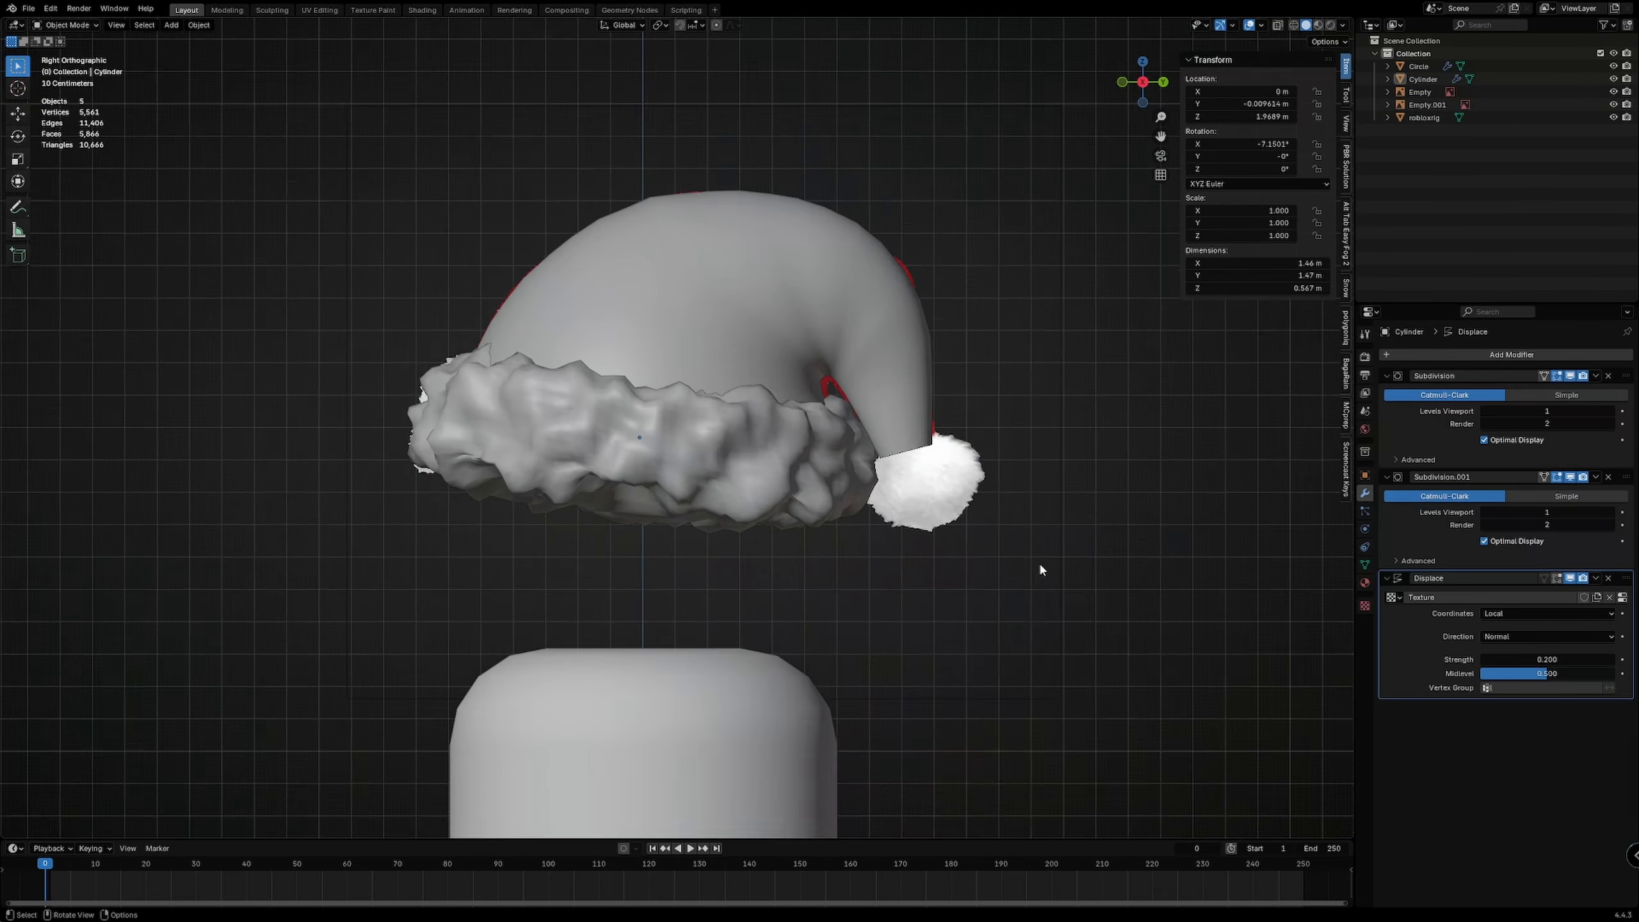
double_click(1586, 659)
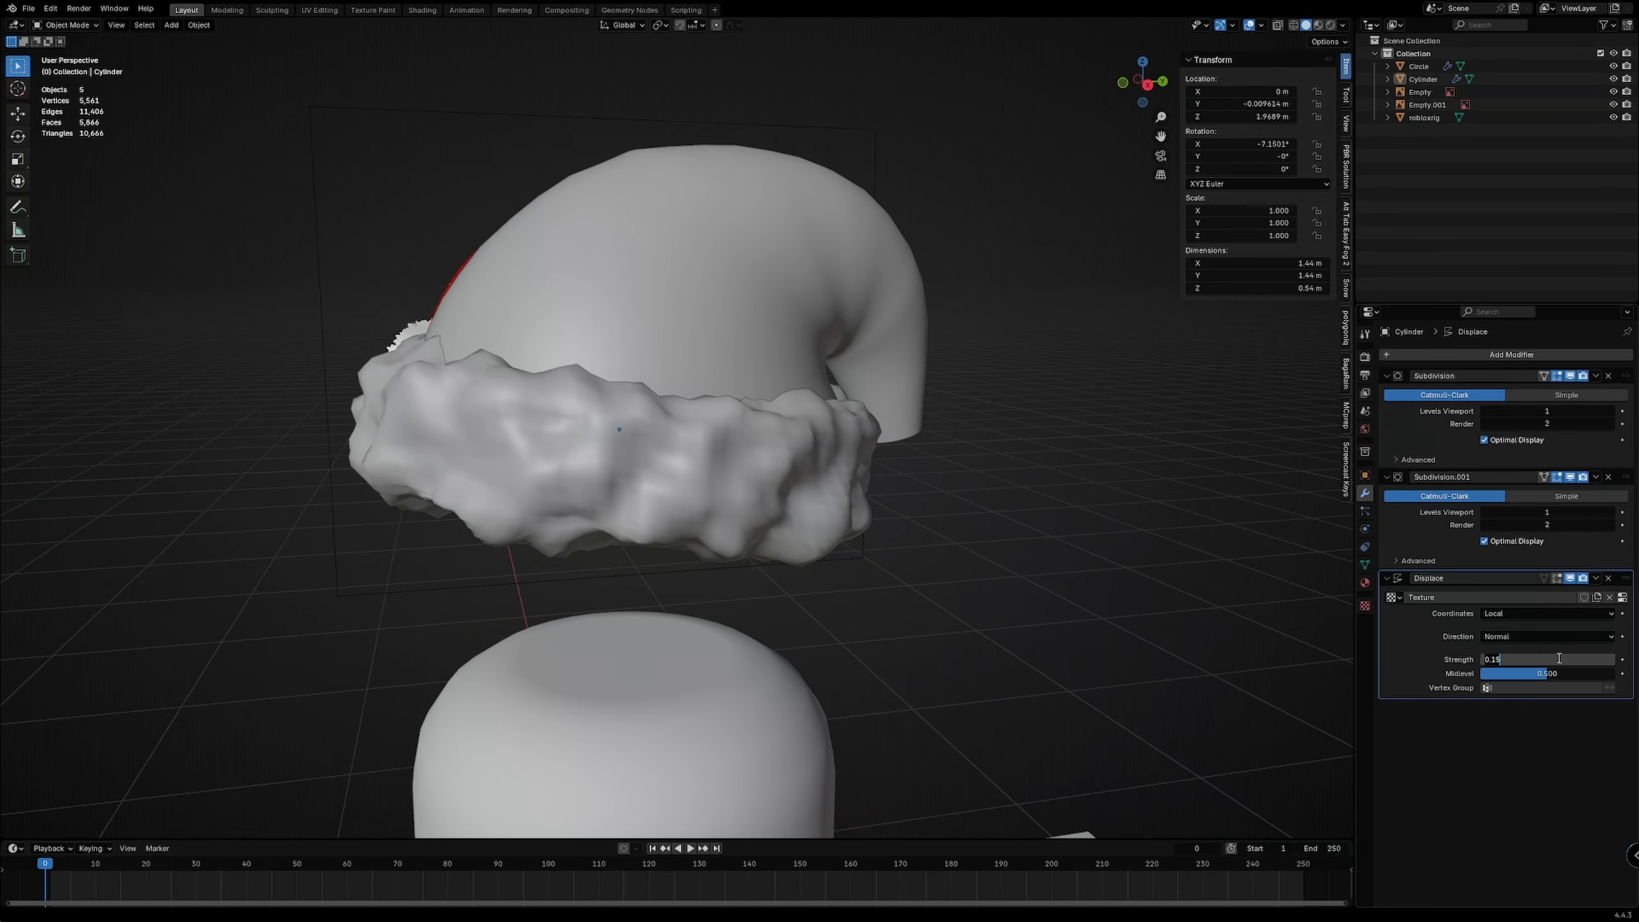
key(Return)
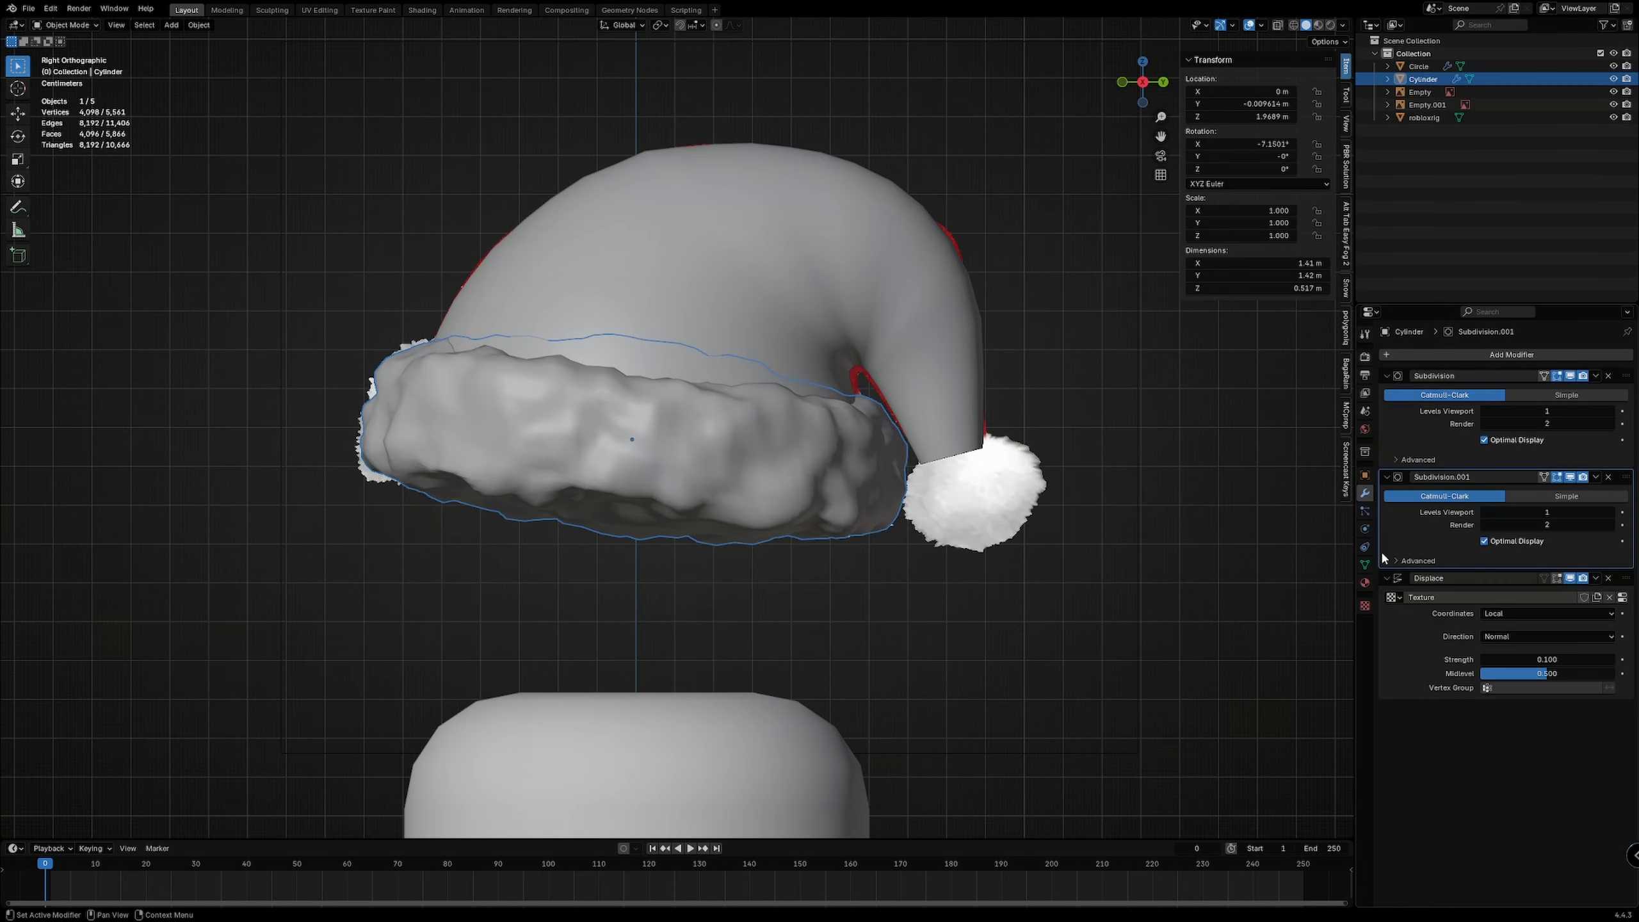
Step: Duplicate the brim, keep the original hidden as a backup, and apply the copy's Subdivision and Displace modifiers
key(ctrl+a)
key(ctrl+a)
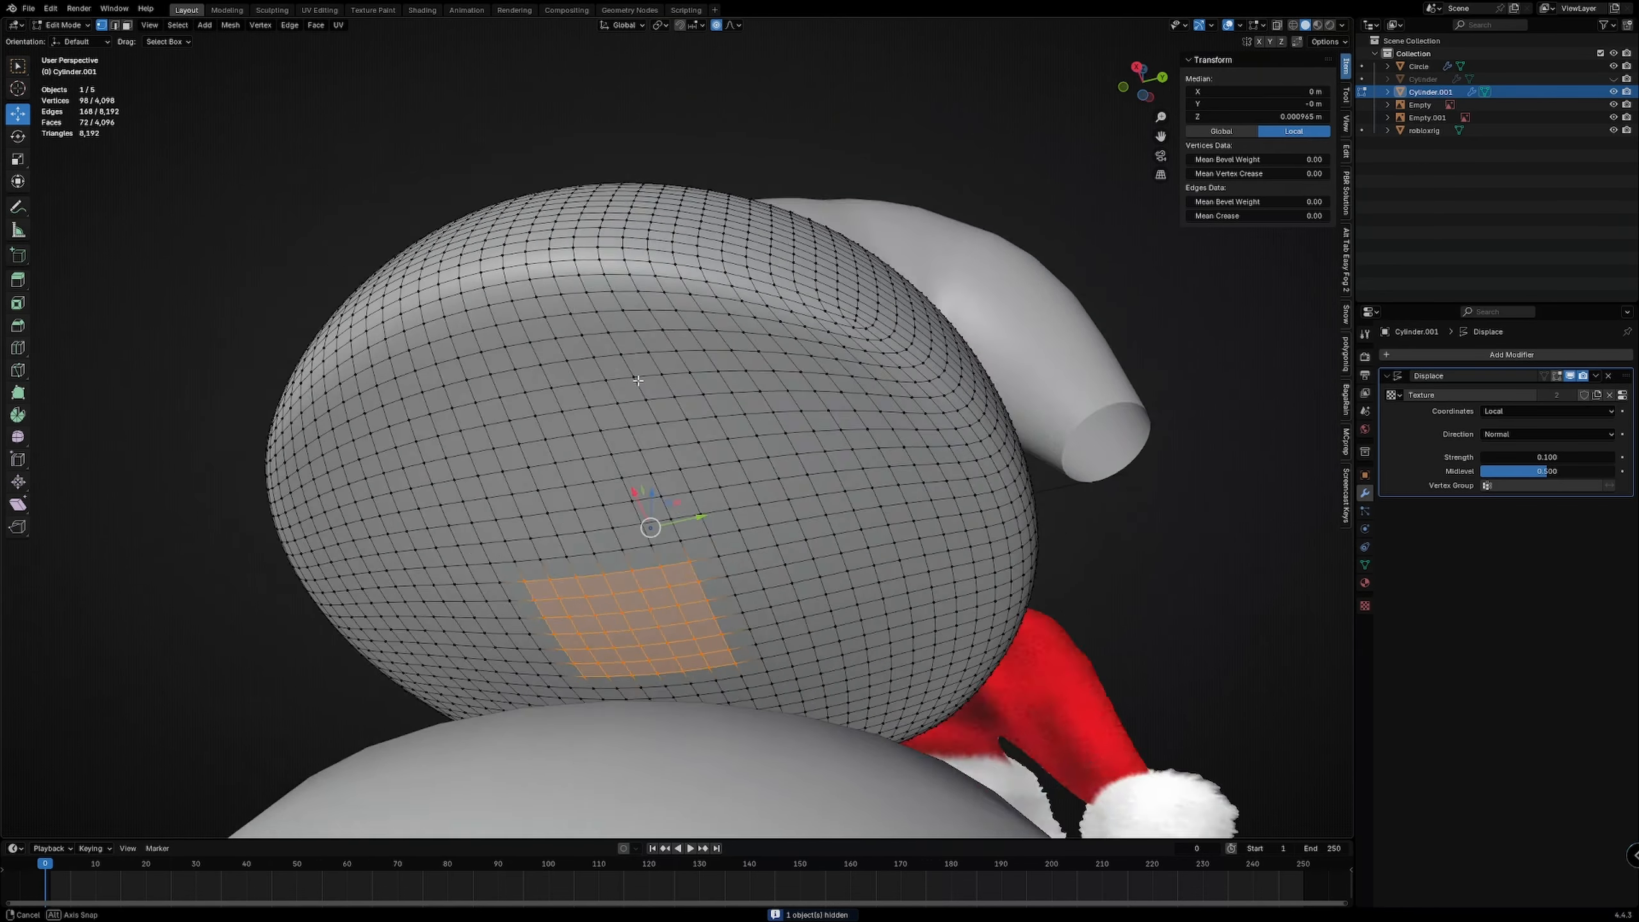
middle_drag(710, 452, 753, 536)
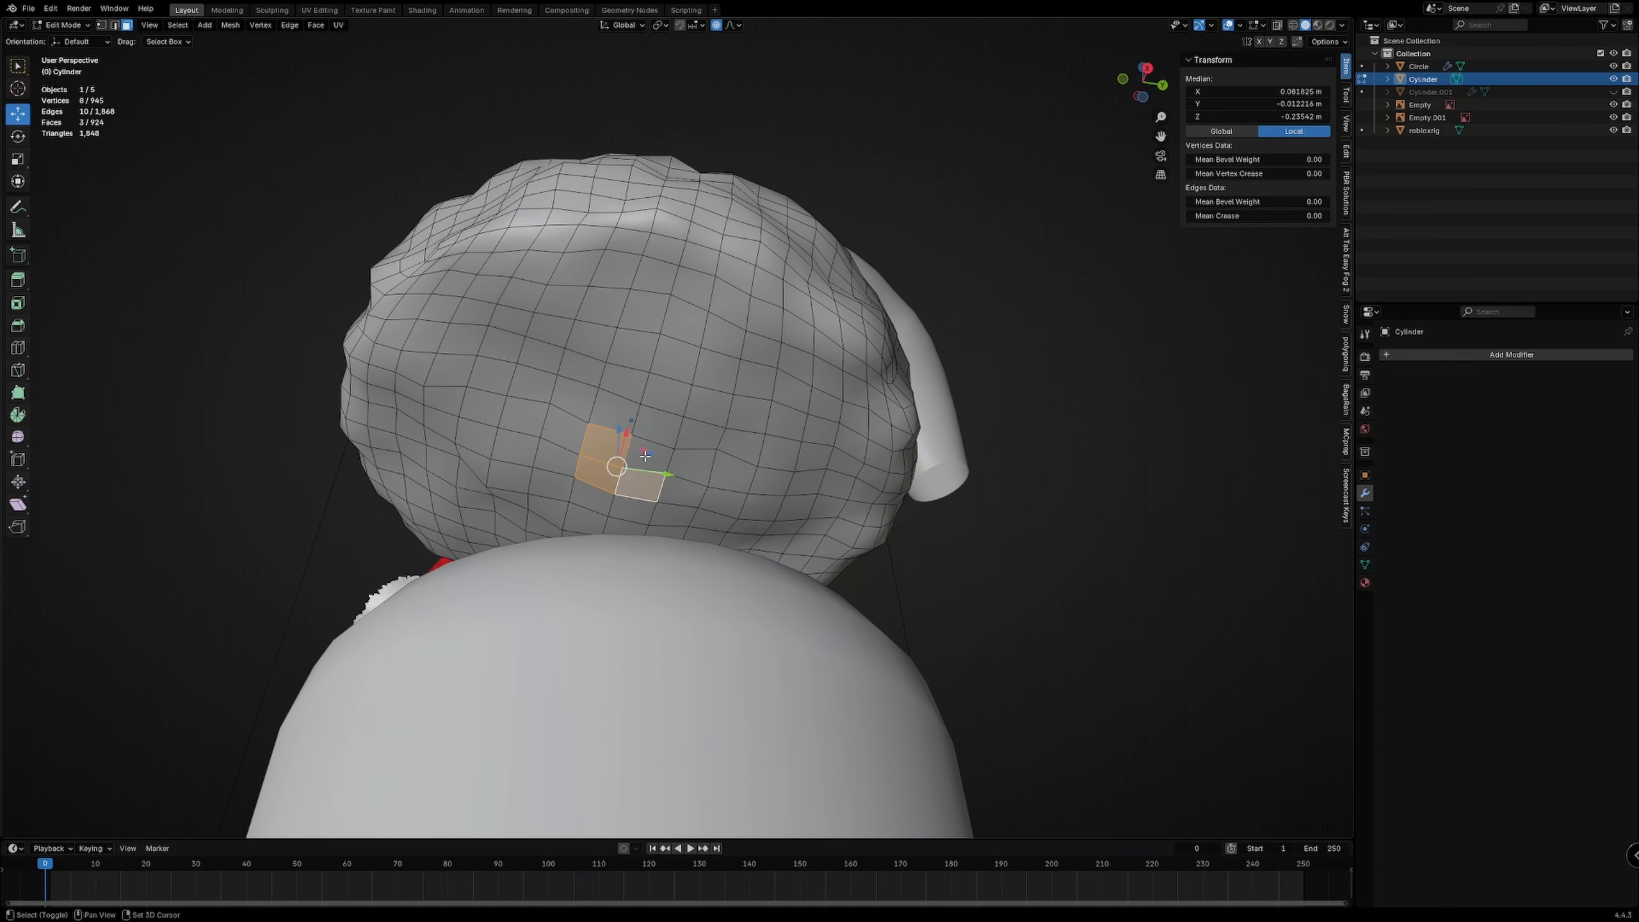
right_click(648, 449)
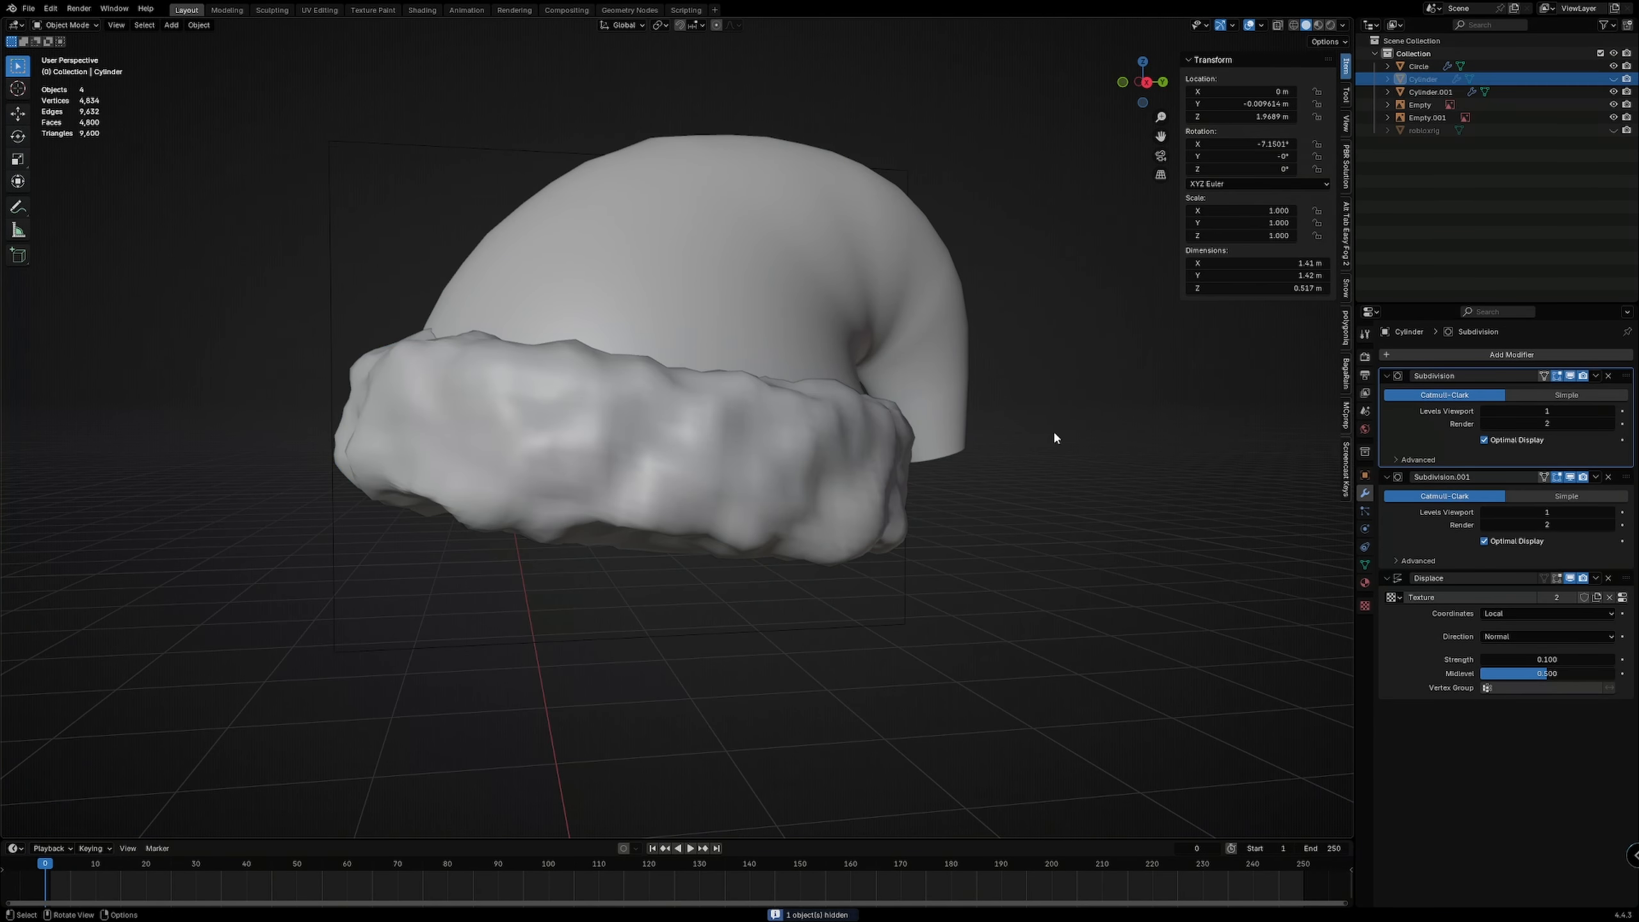
key(ctrl+a)
key(ctrl+a)
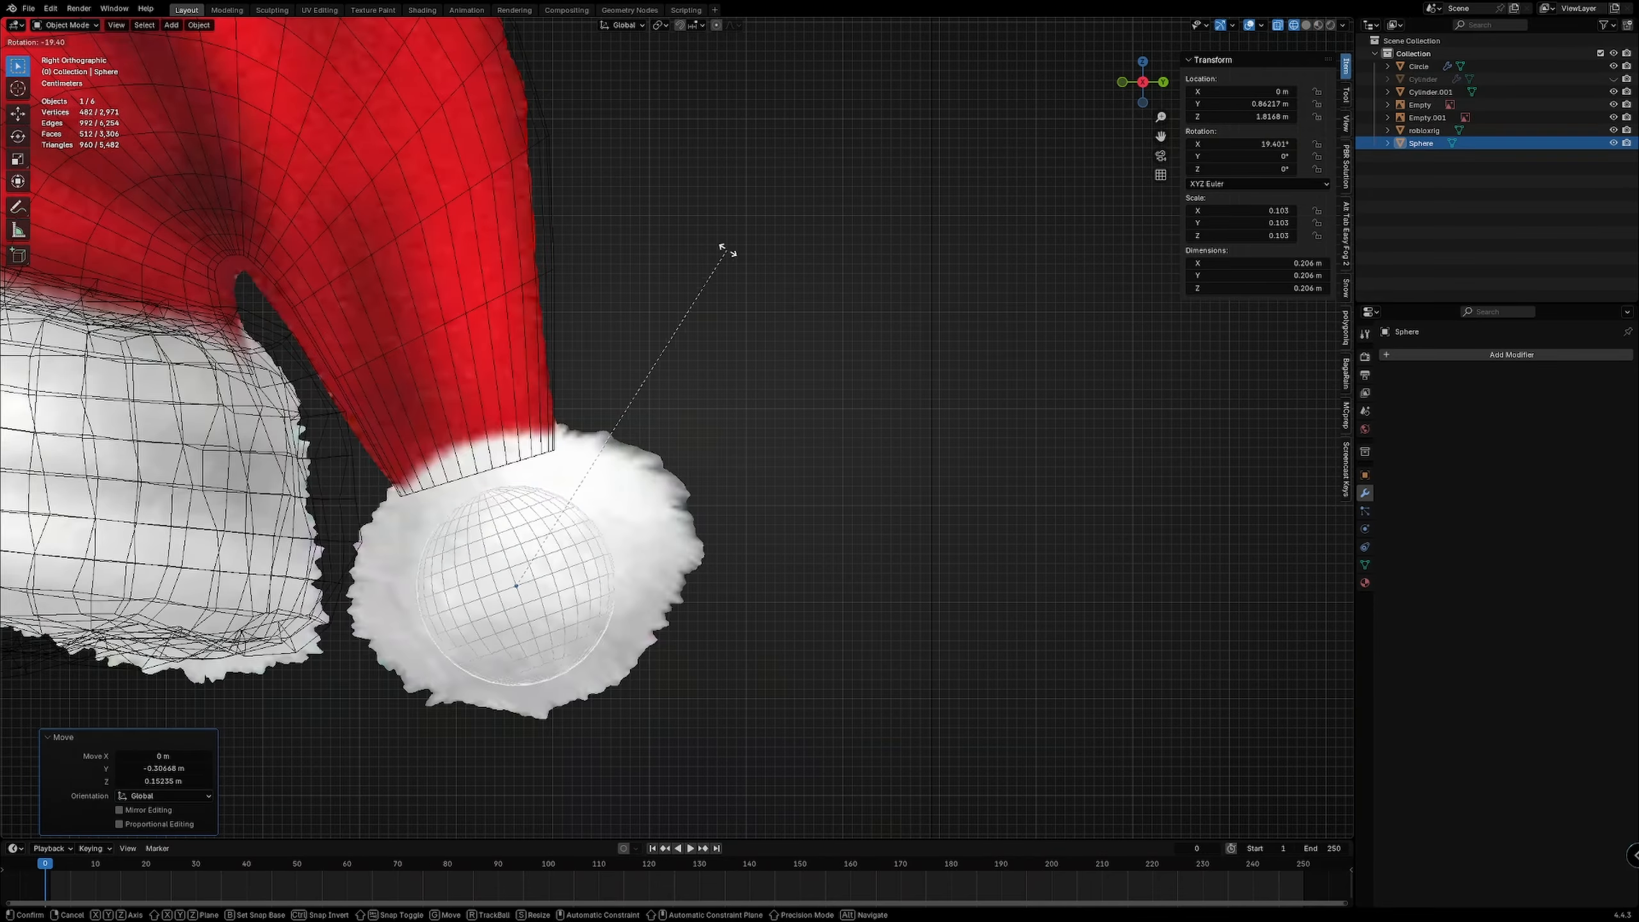
Step: Rotate the sphere at the hat's tip by about 19° to match the angle of the pom-pom
click(764, 381)
right_click(649, 497)
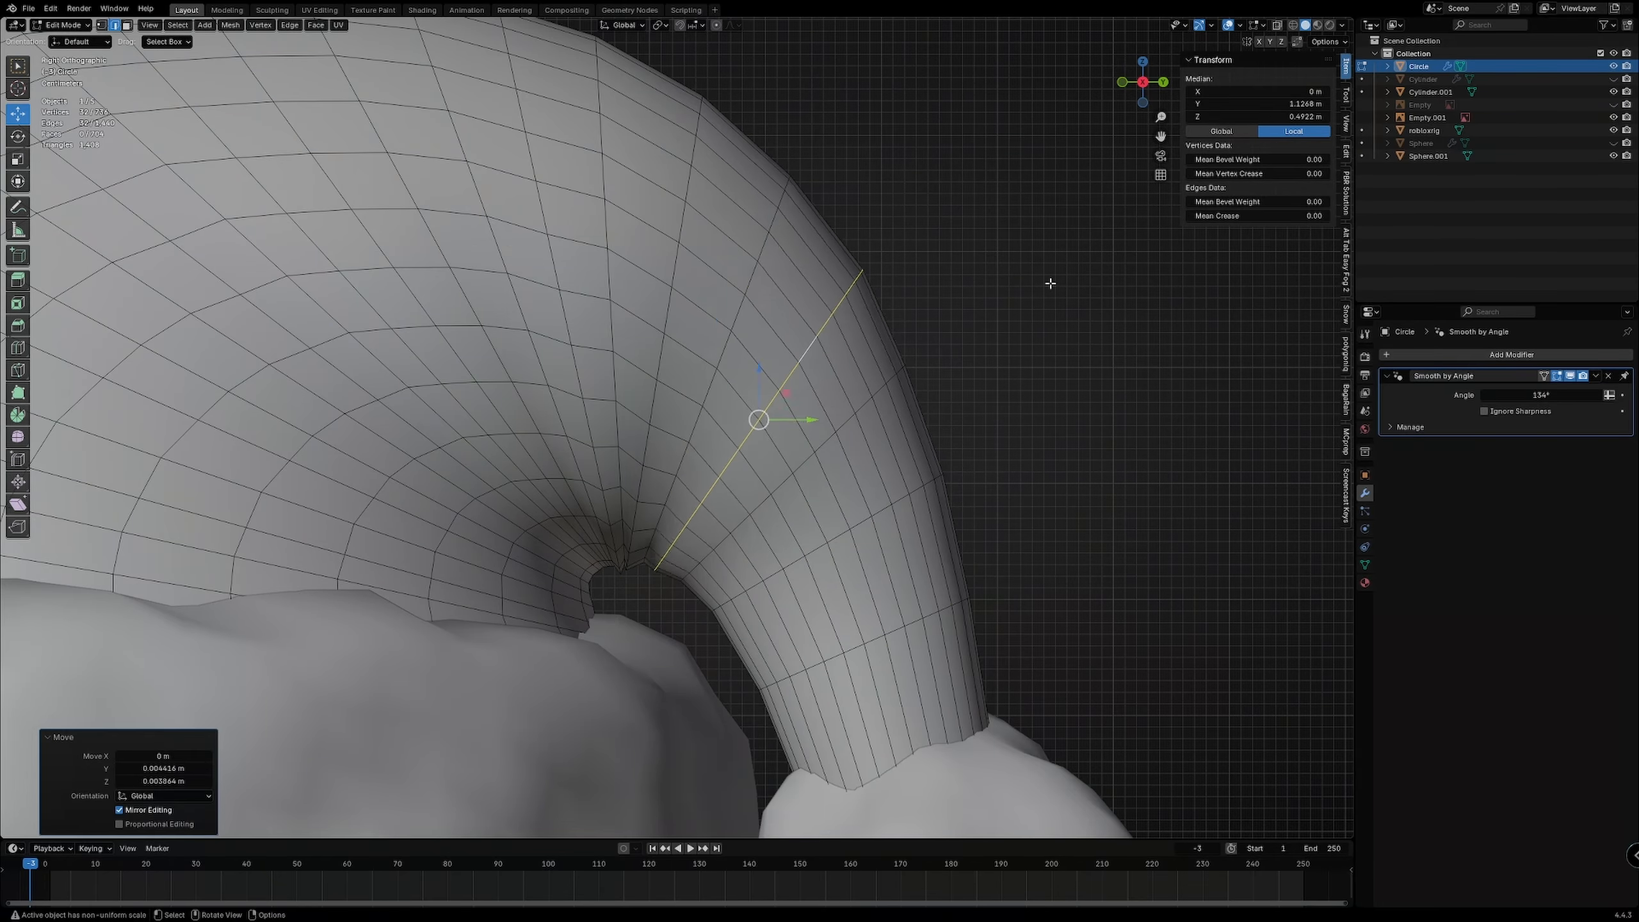
Step: Move and scale individual edge loops around the hat body's bend to even out the curve
key(g)
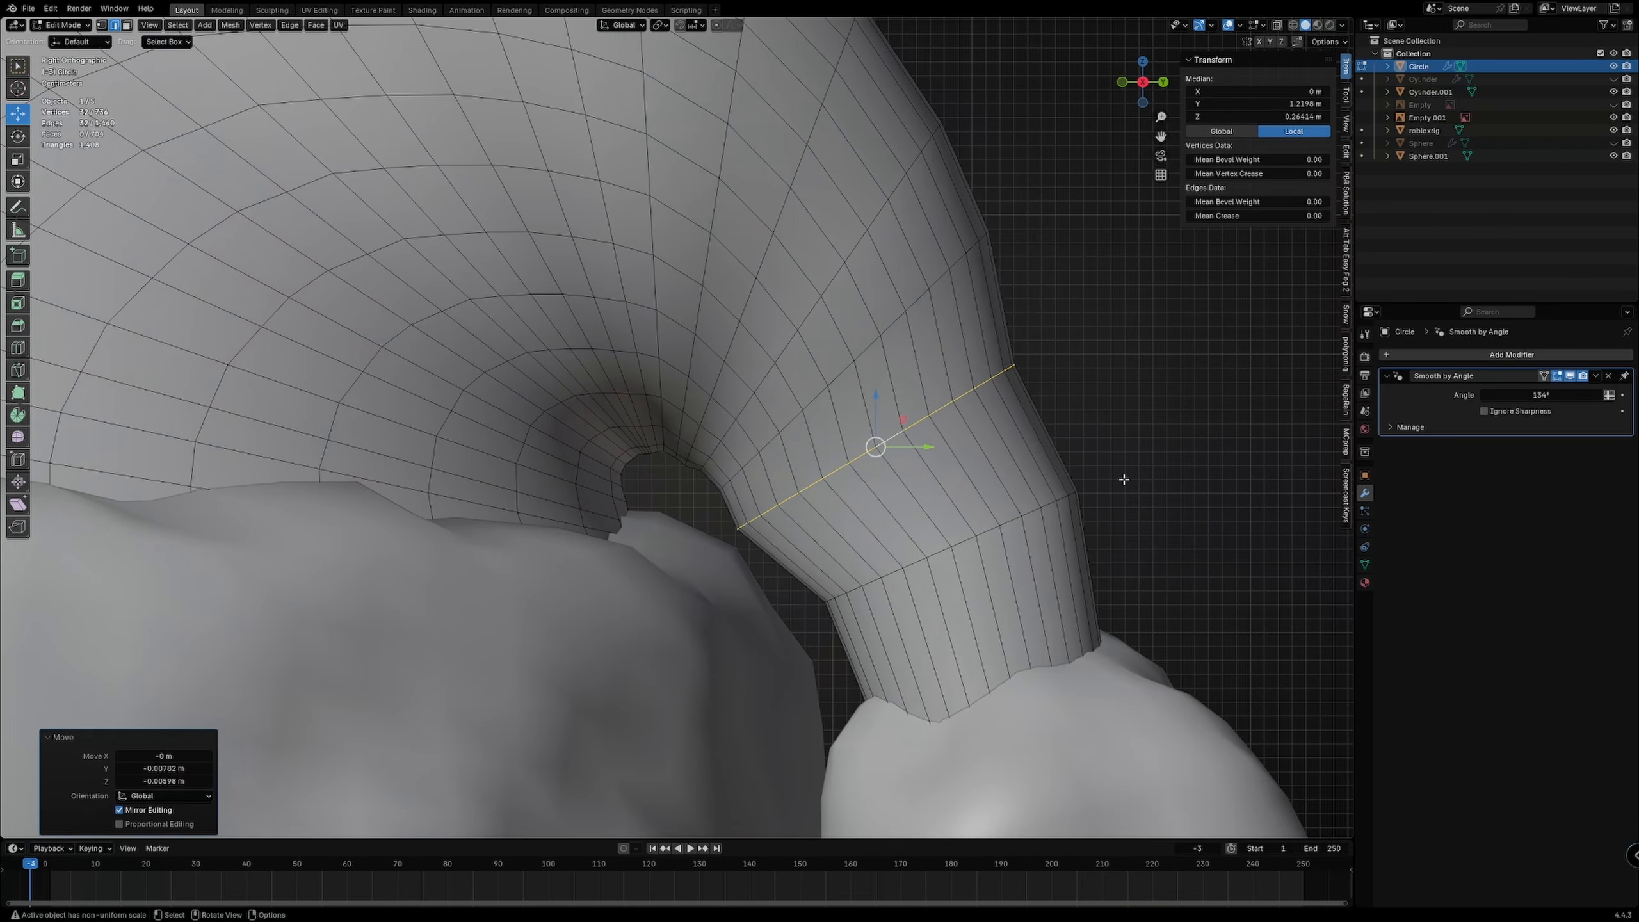
key(s)
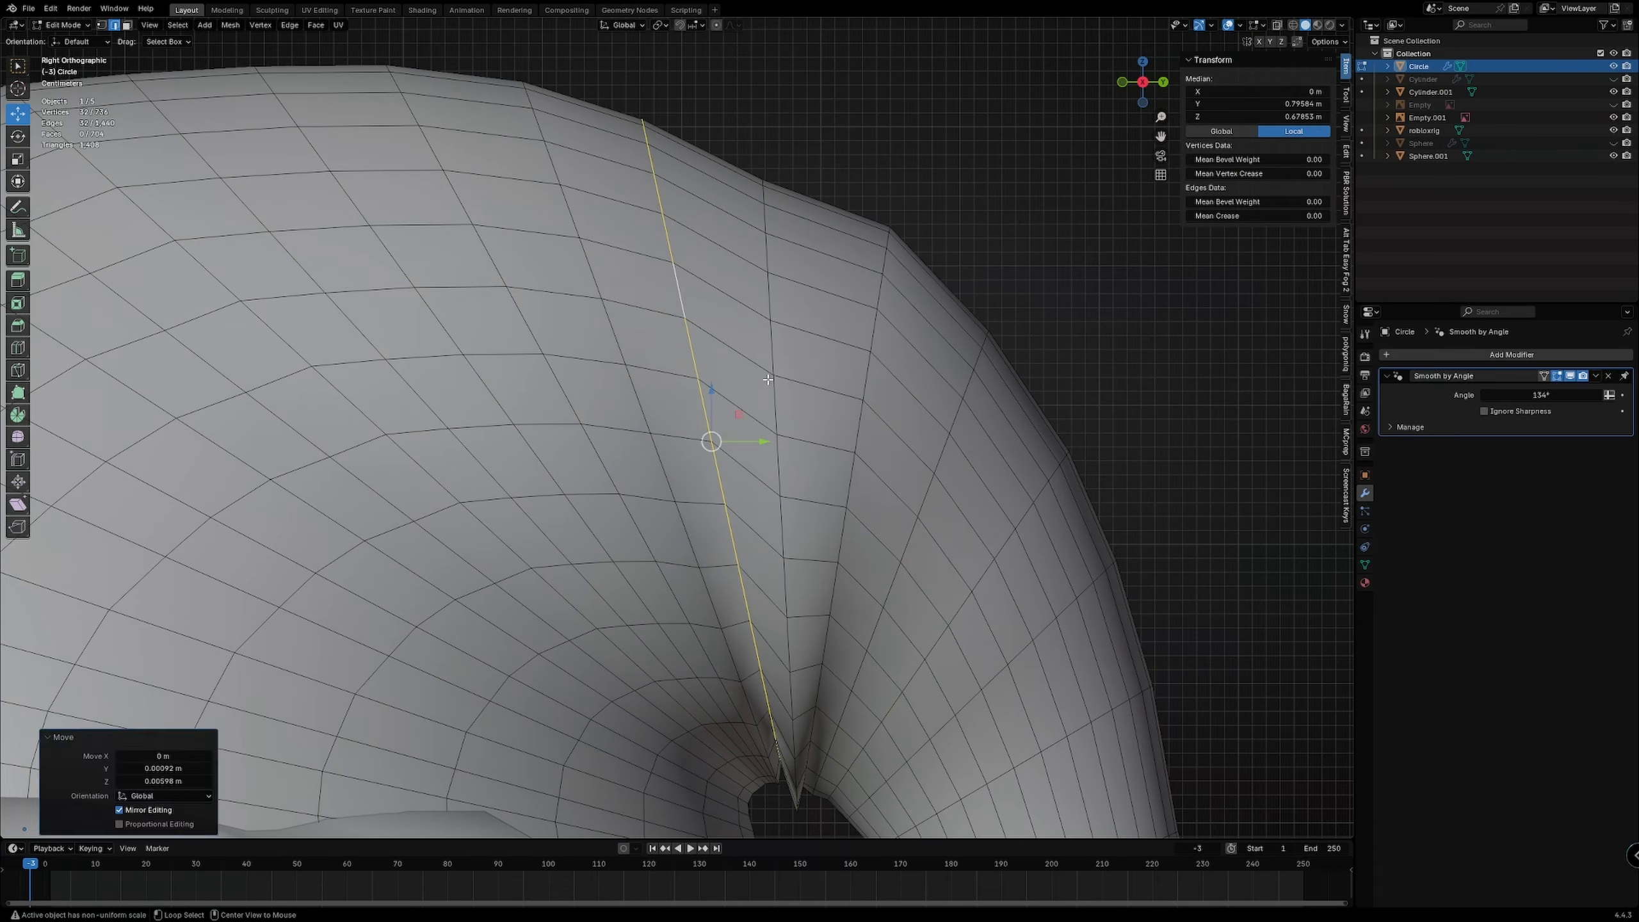
key(g)
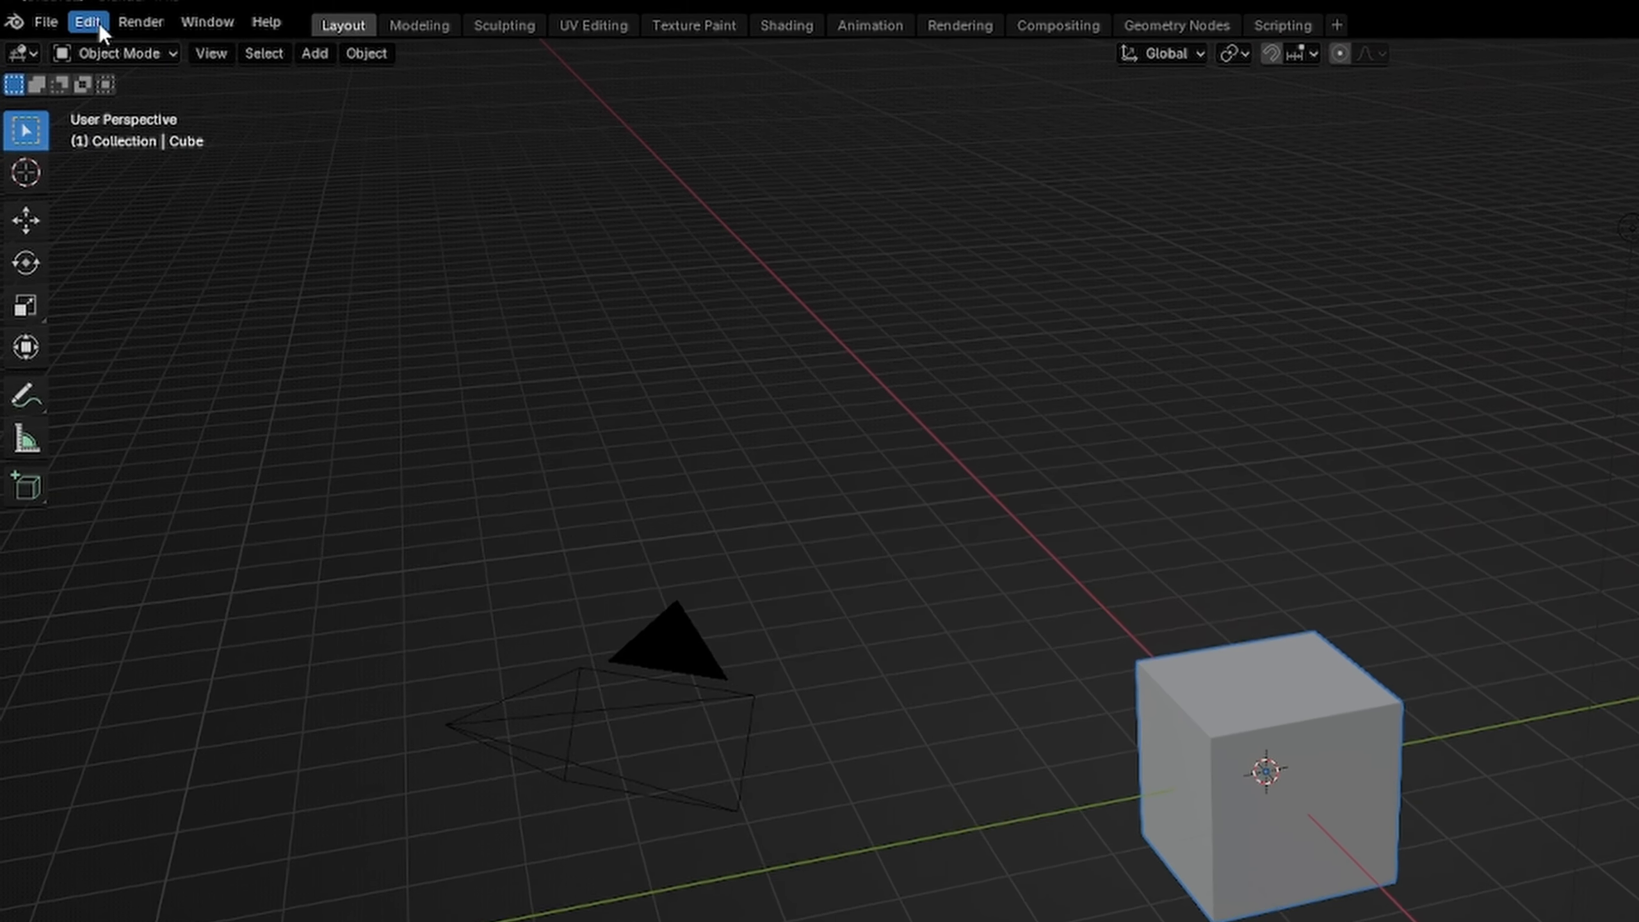
Step: Search the add-on preferences for "loop" and toggle the LoopTools add-on's activation
click(91, 19)
click(187, 415)
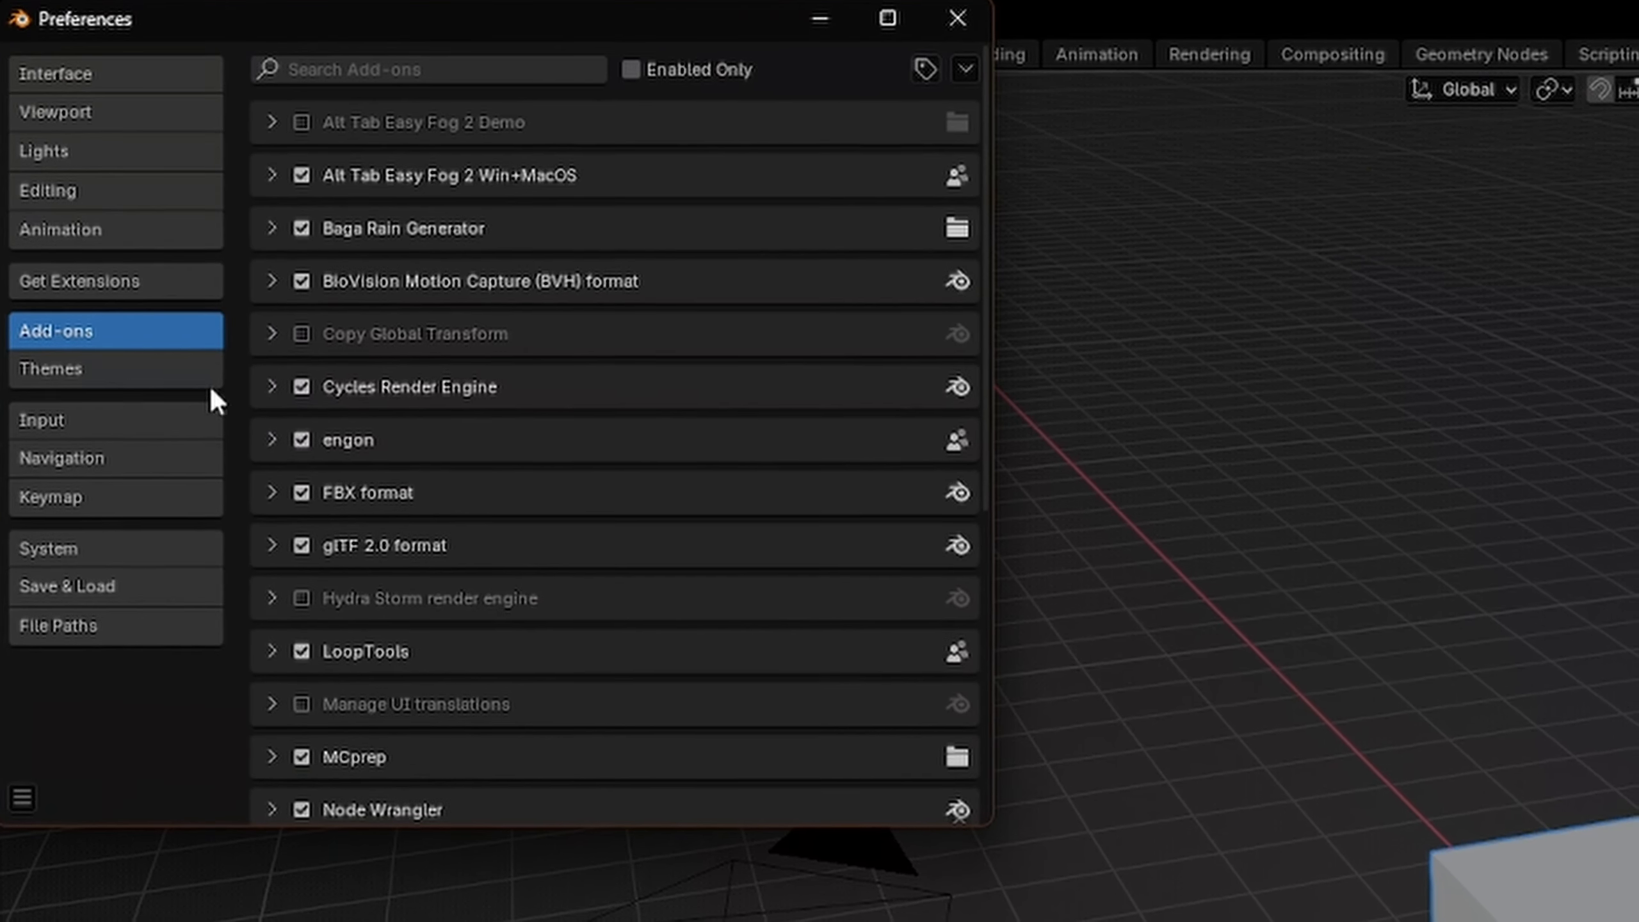
click(395, 68)
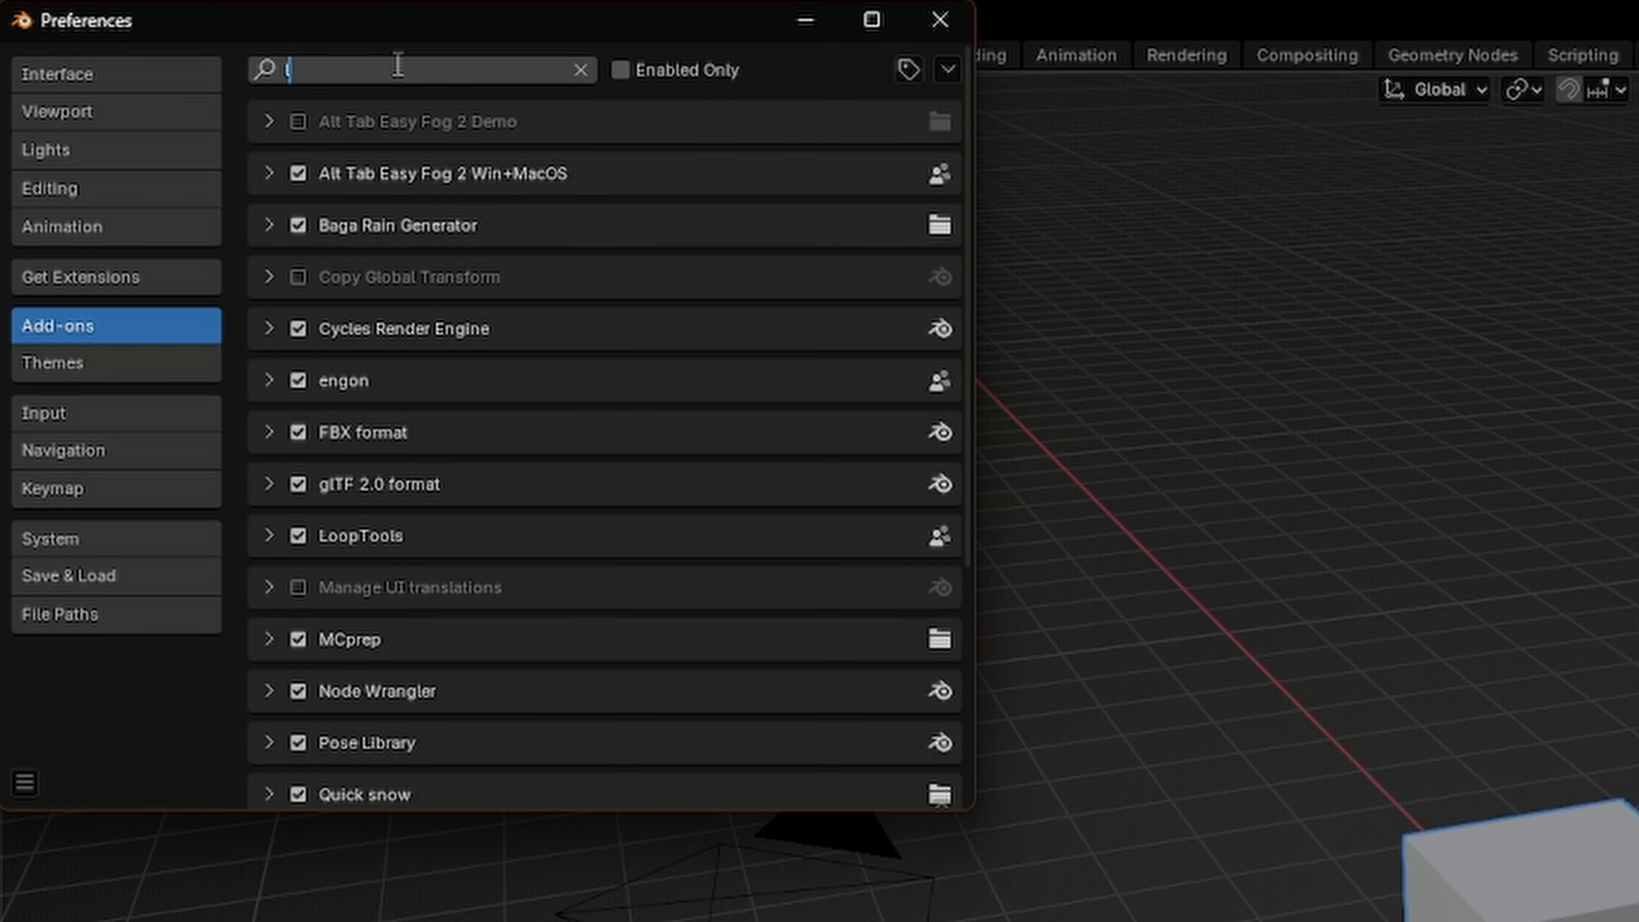
text(loop)
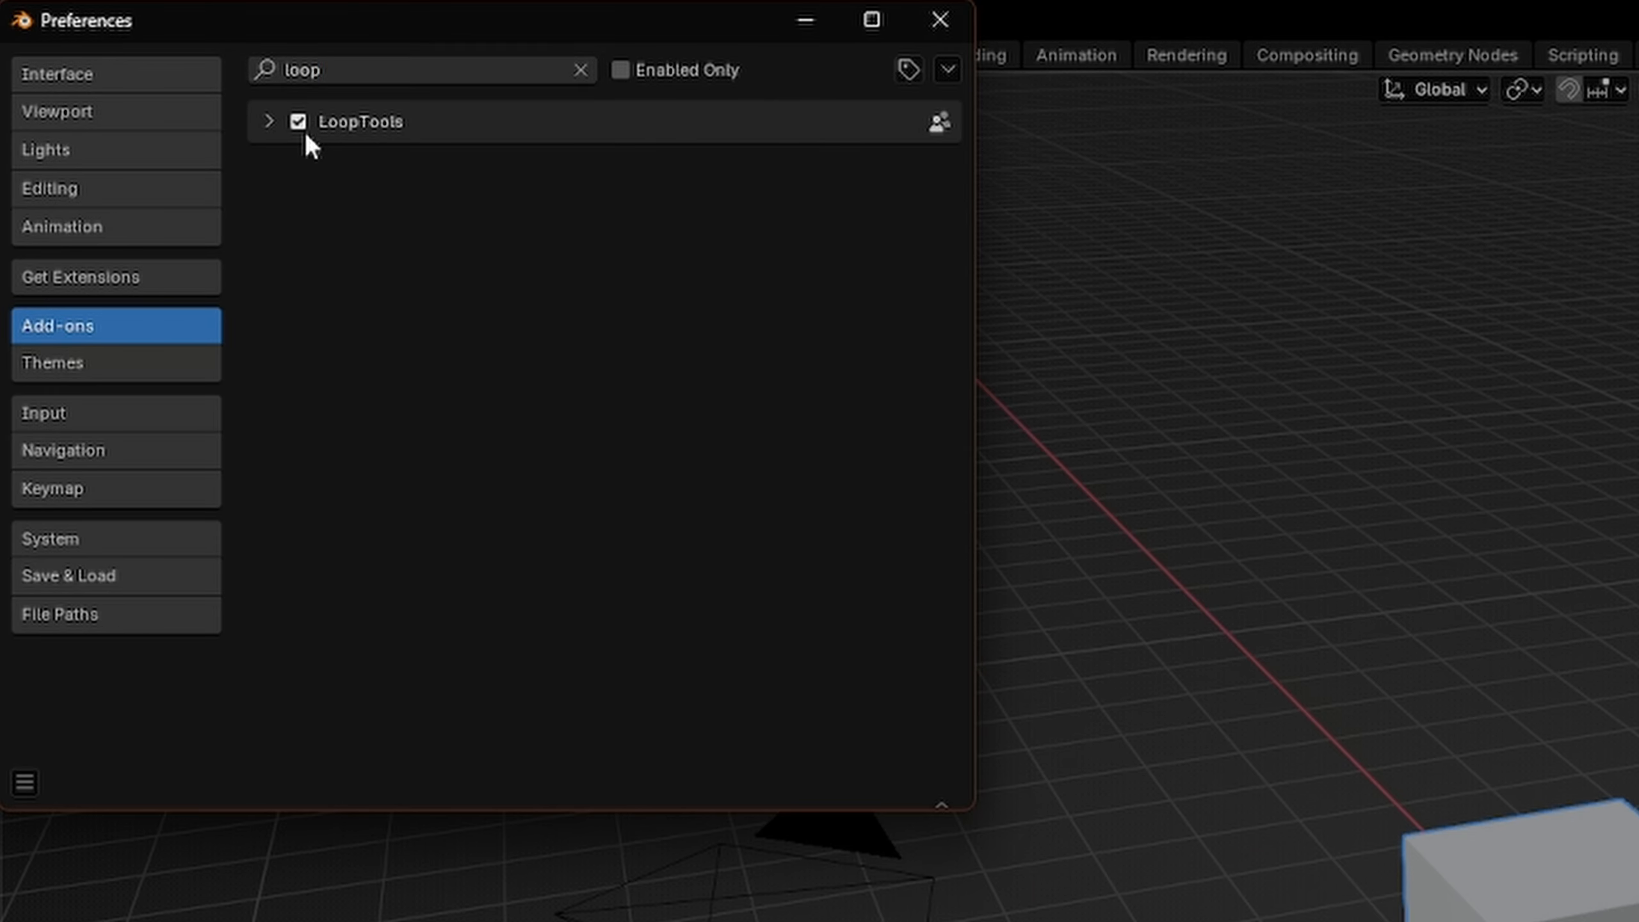
click(296, 124)
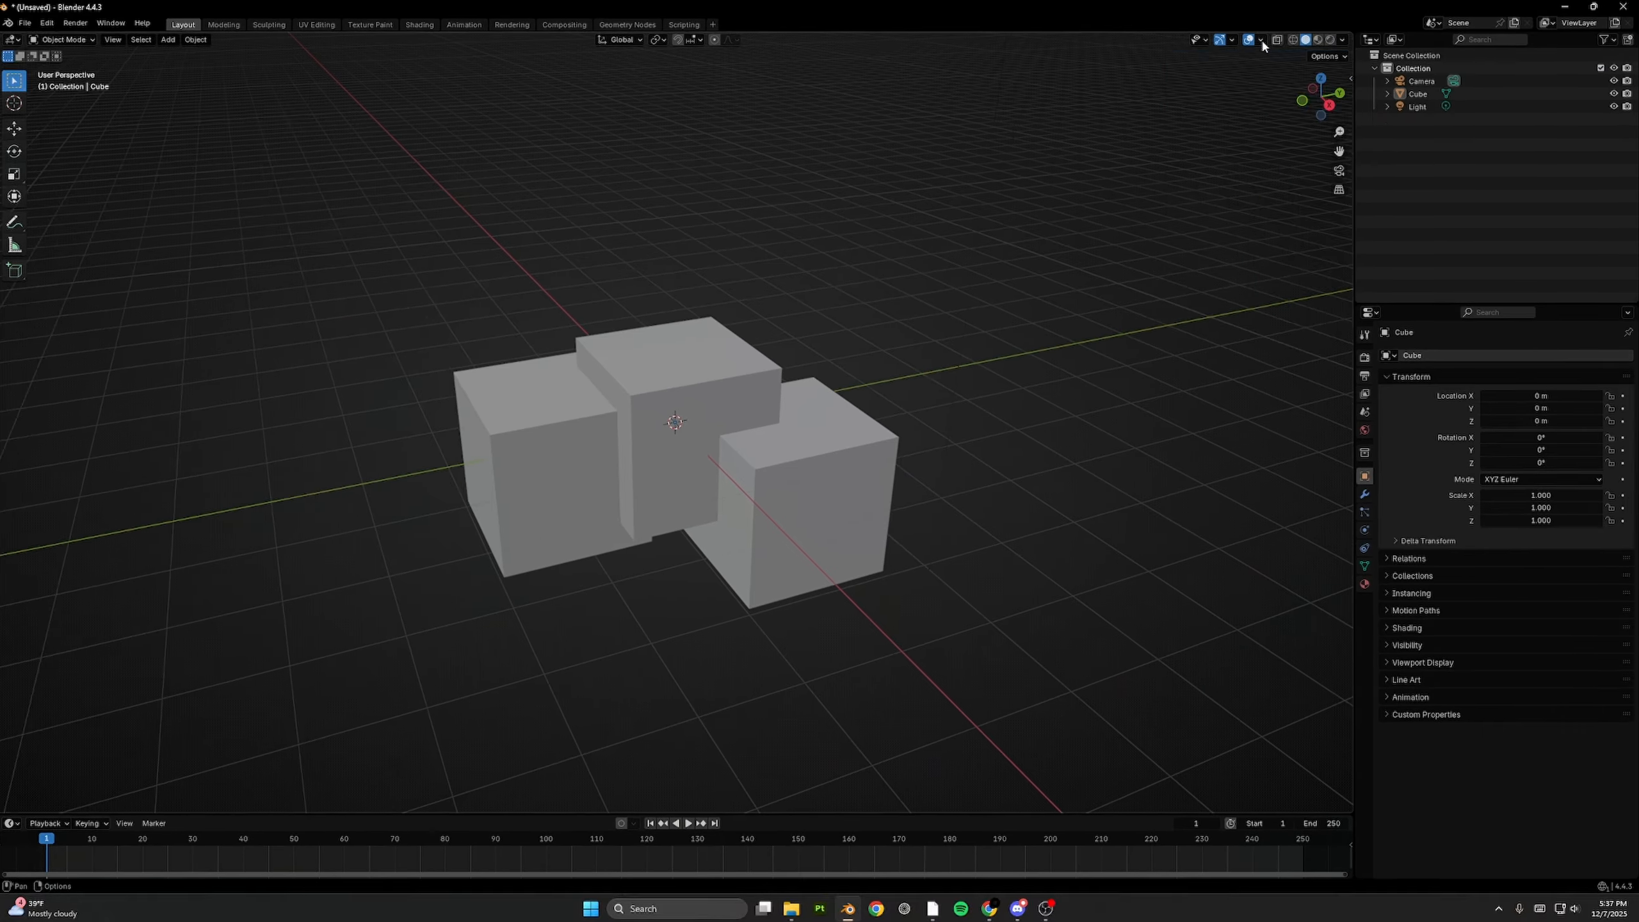
Step: Turn on the Face Orientation overlay and check the demo cubes for inverted faces
click(1244, 55)
click(993, 393)
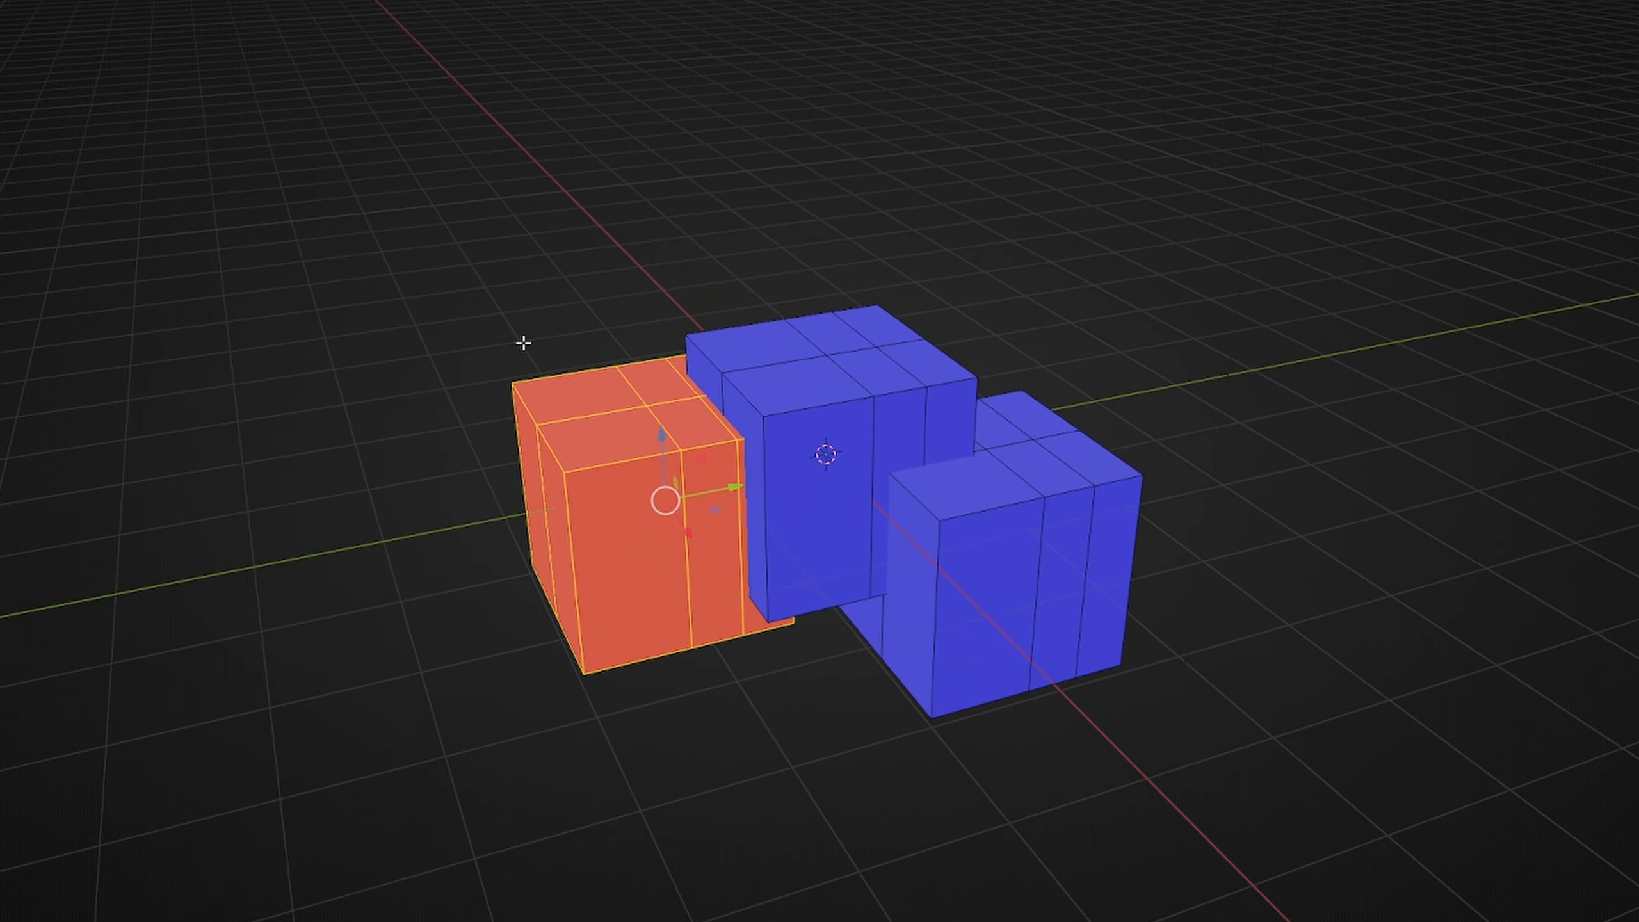
click(521, 339)
click(852, 309)
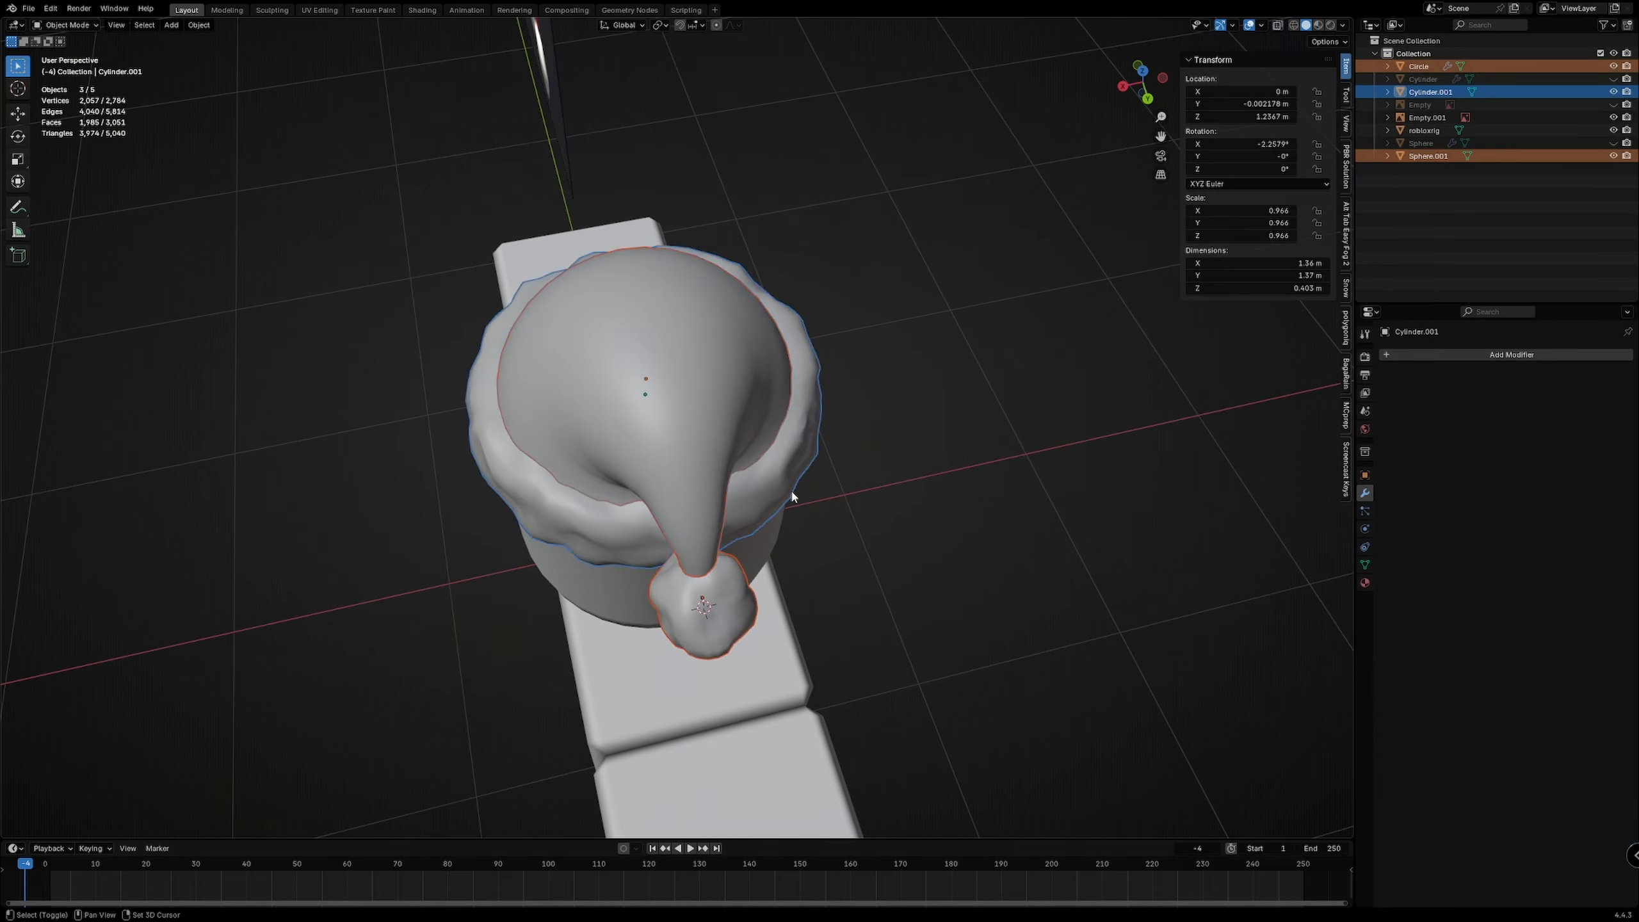
key(grave)
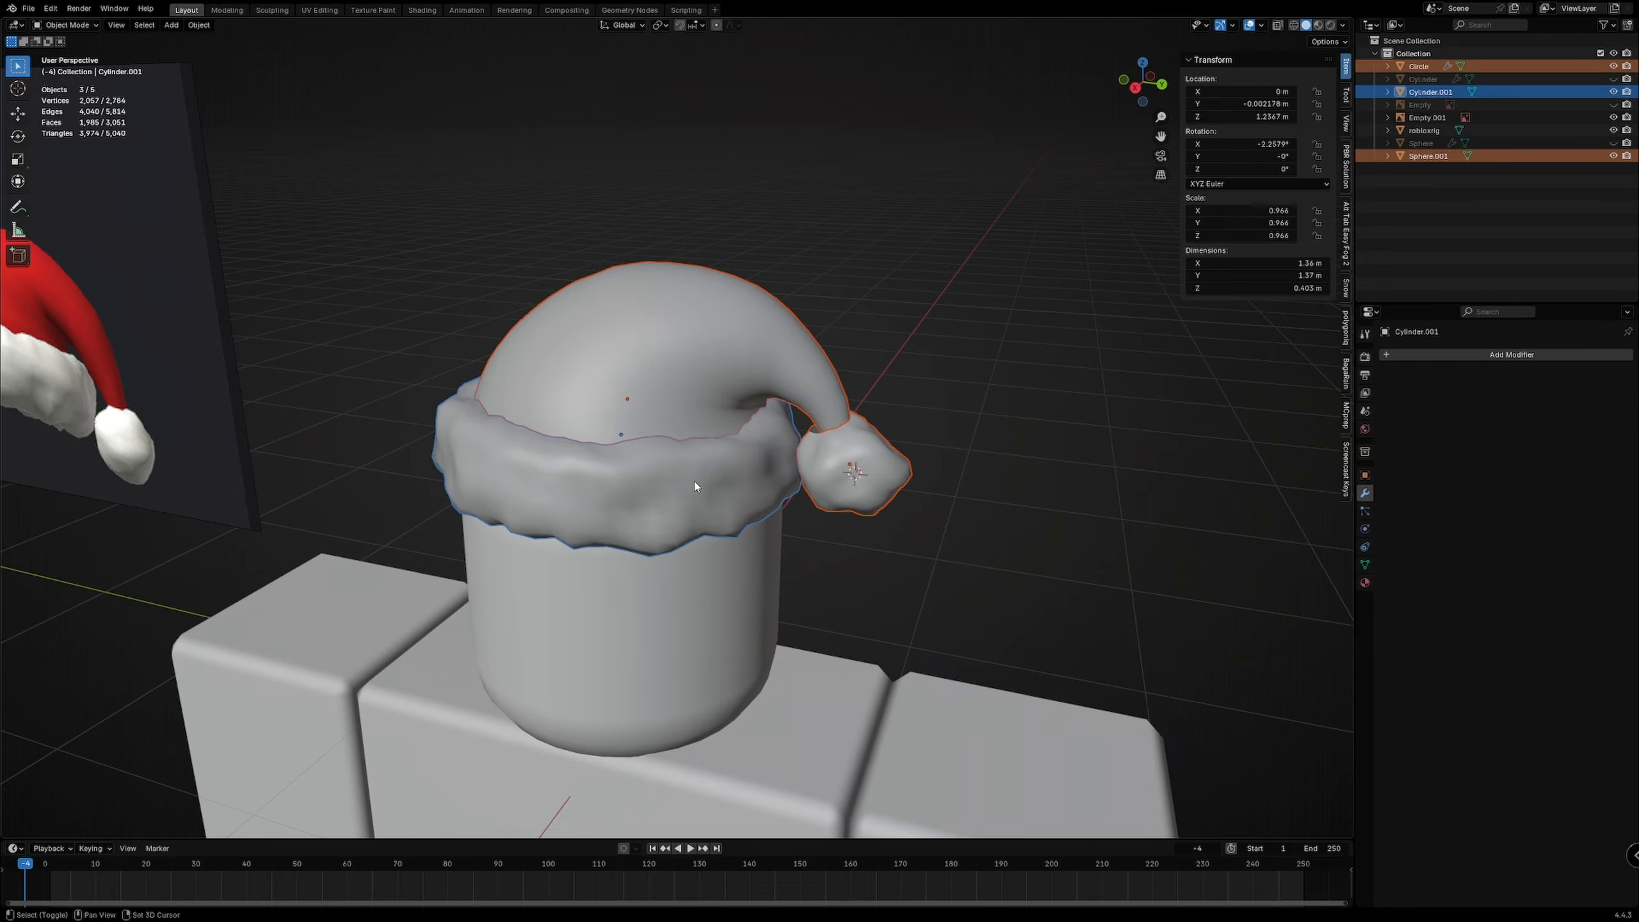
key(KP_7)
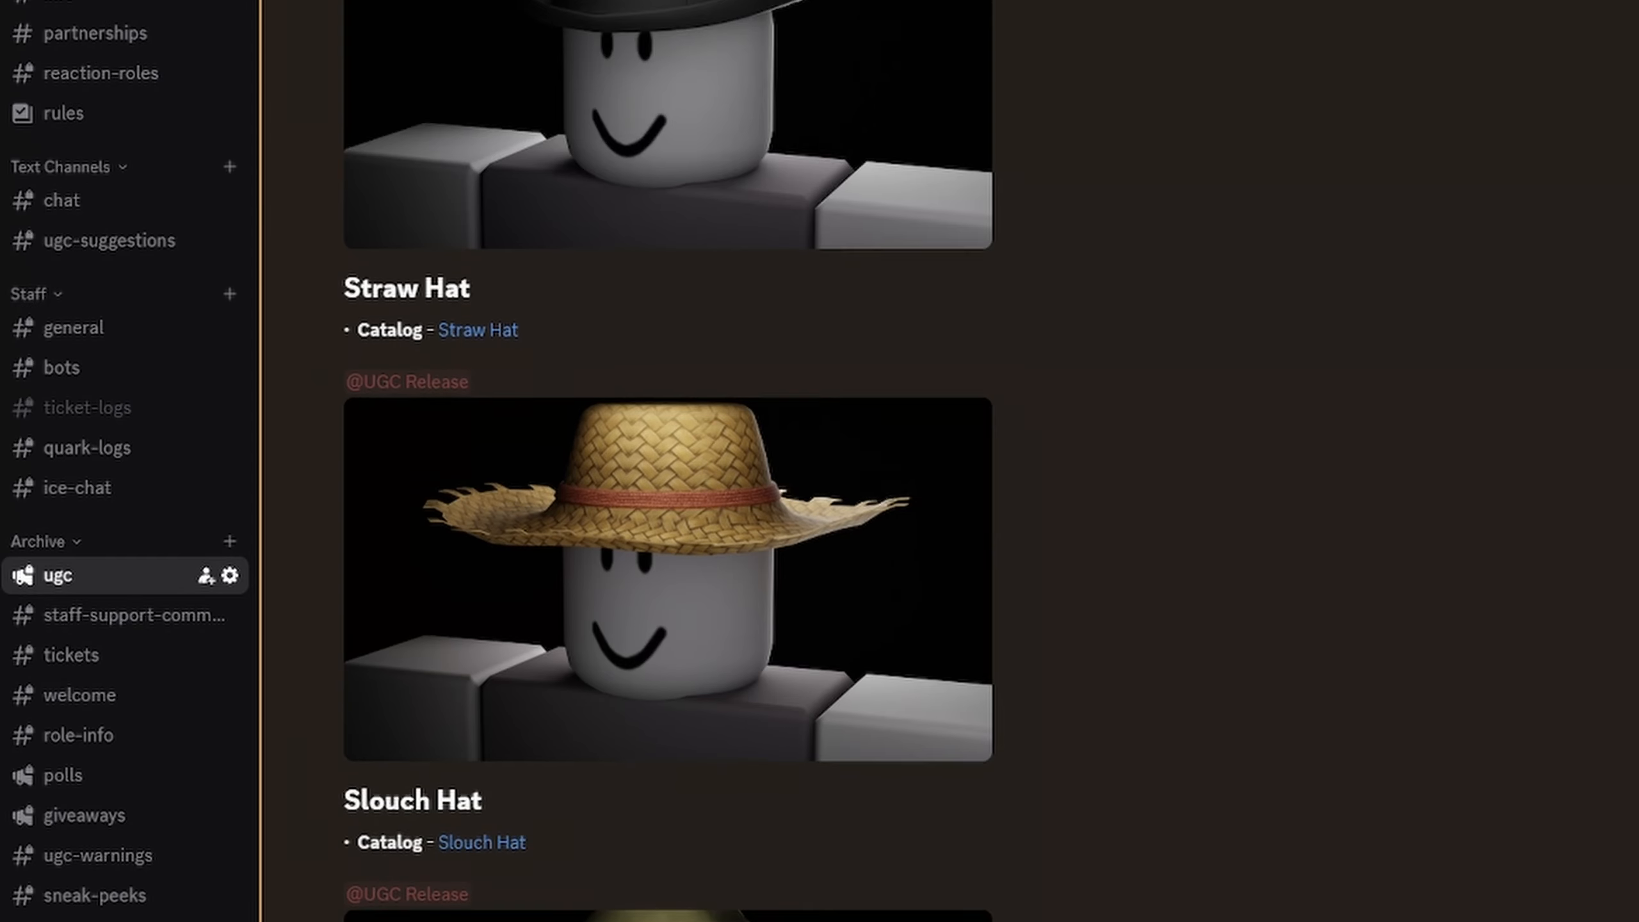
scroll(668, 461, down, 15)
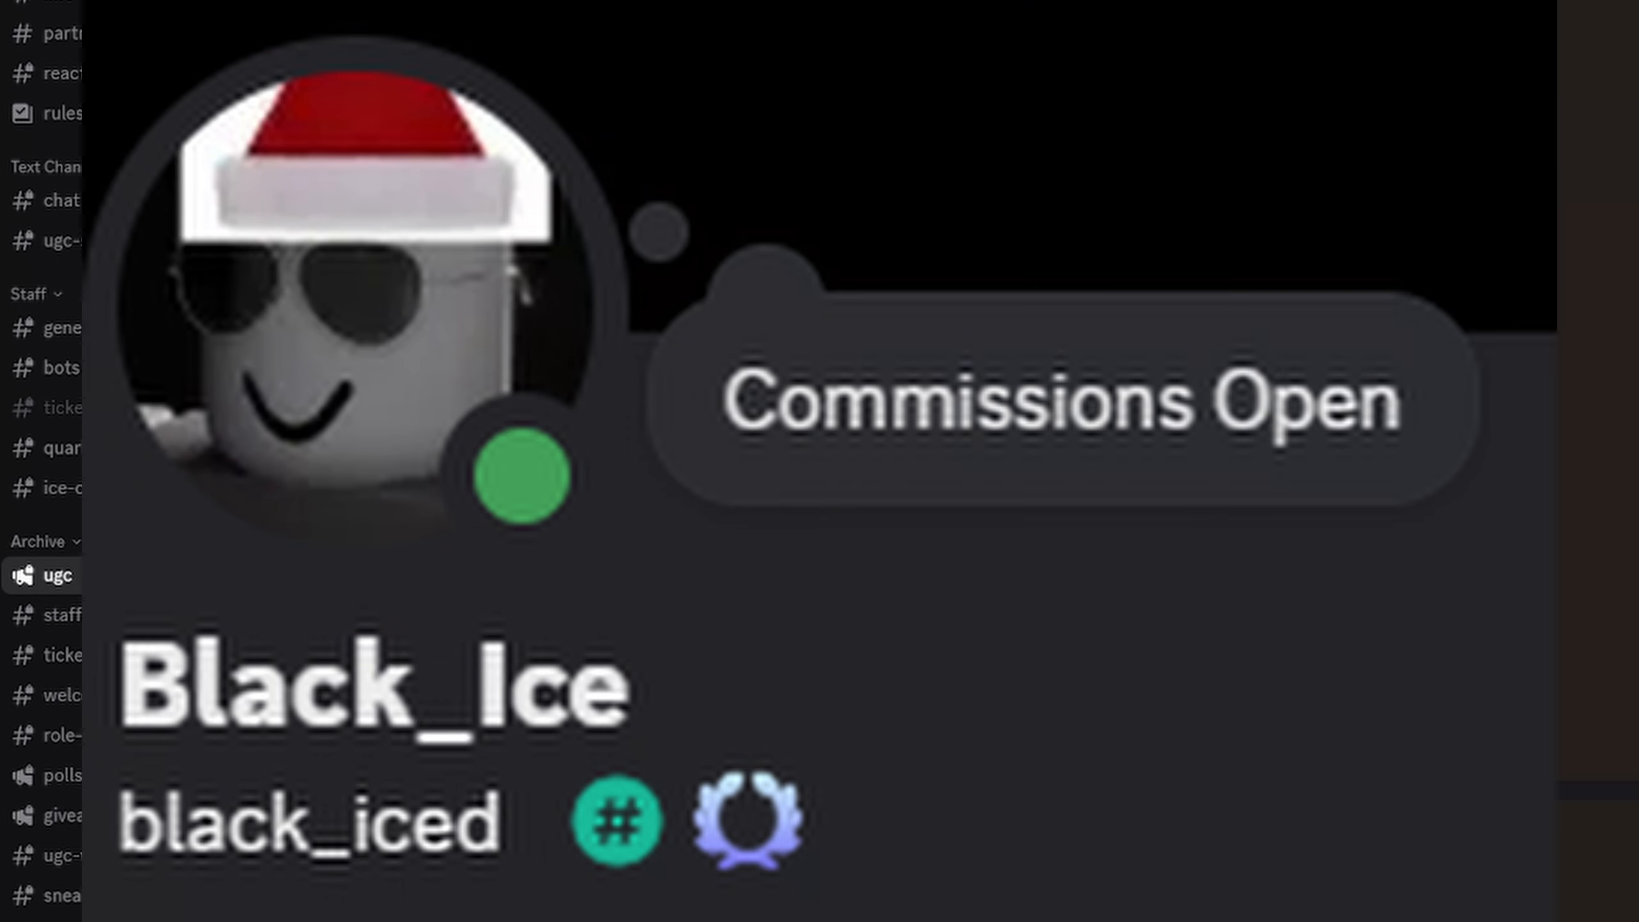
scroll(668, 461, down, 10)
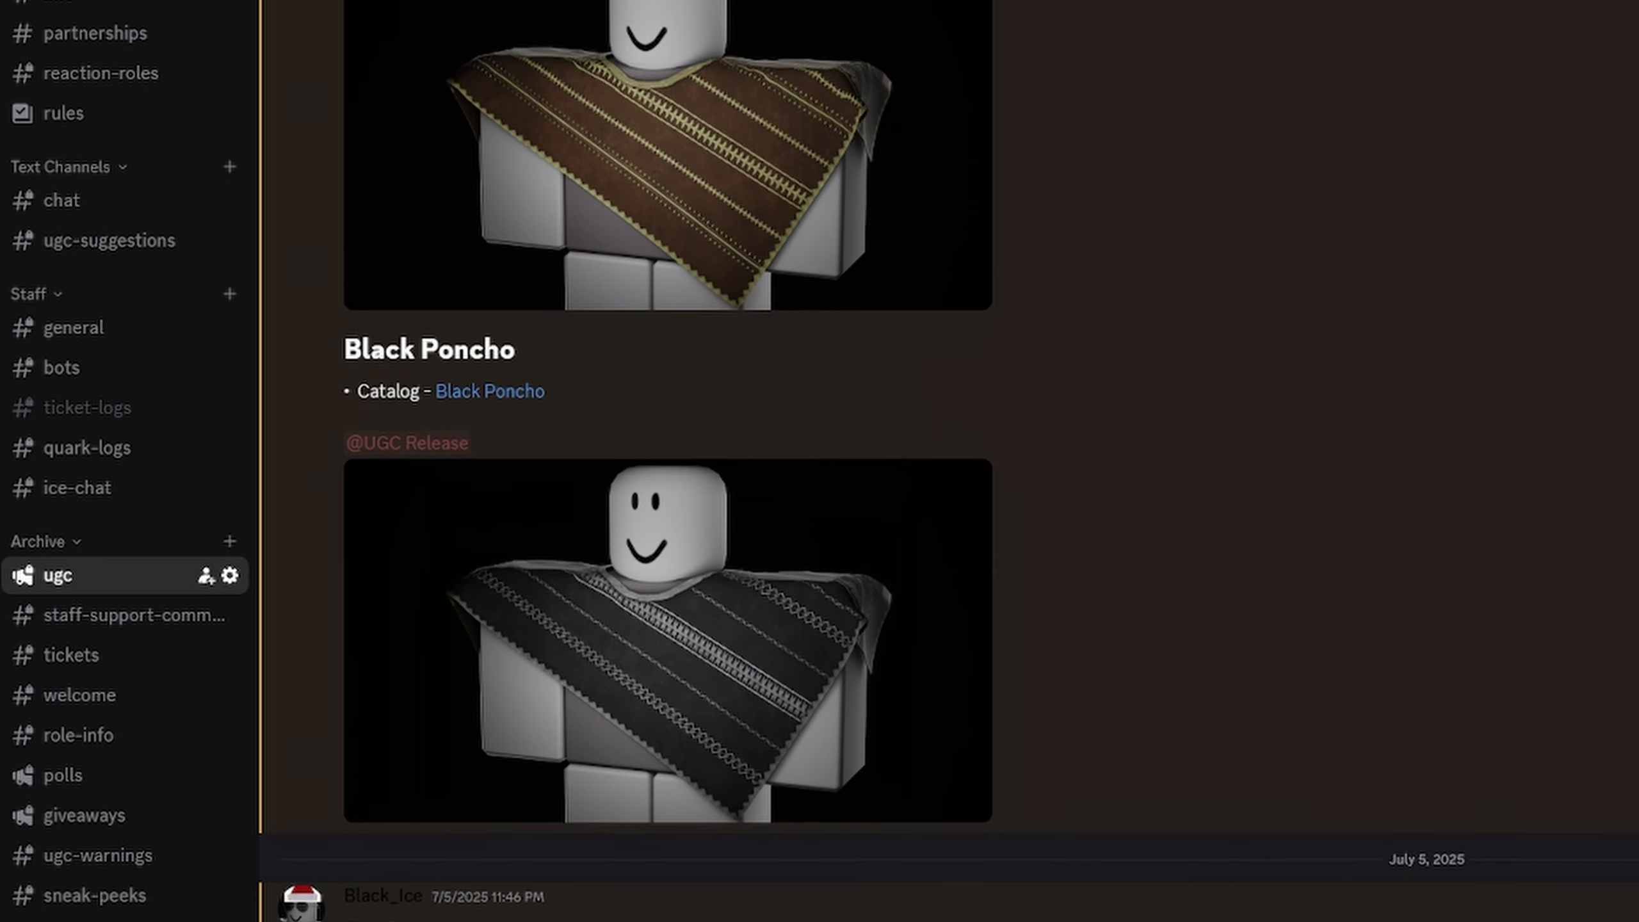
scroll(668, 461, down, 8)
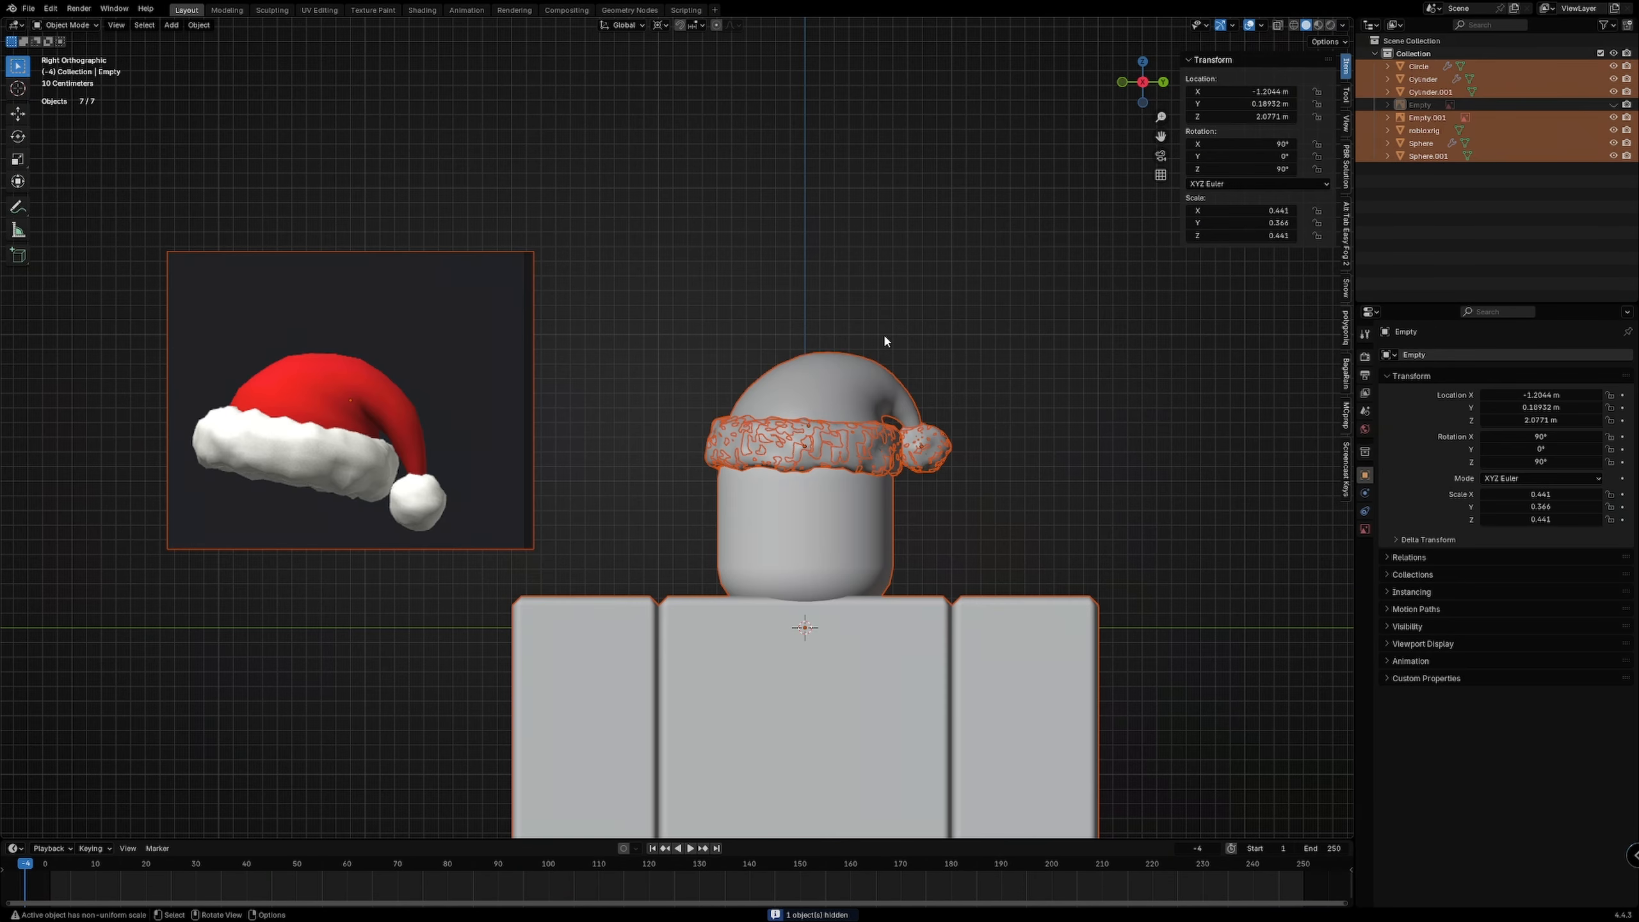
Step: Apply the transforms of all selected scene objects
key(ctrl+a)
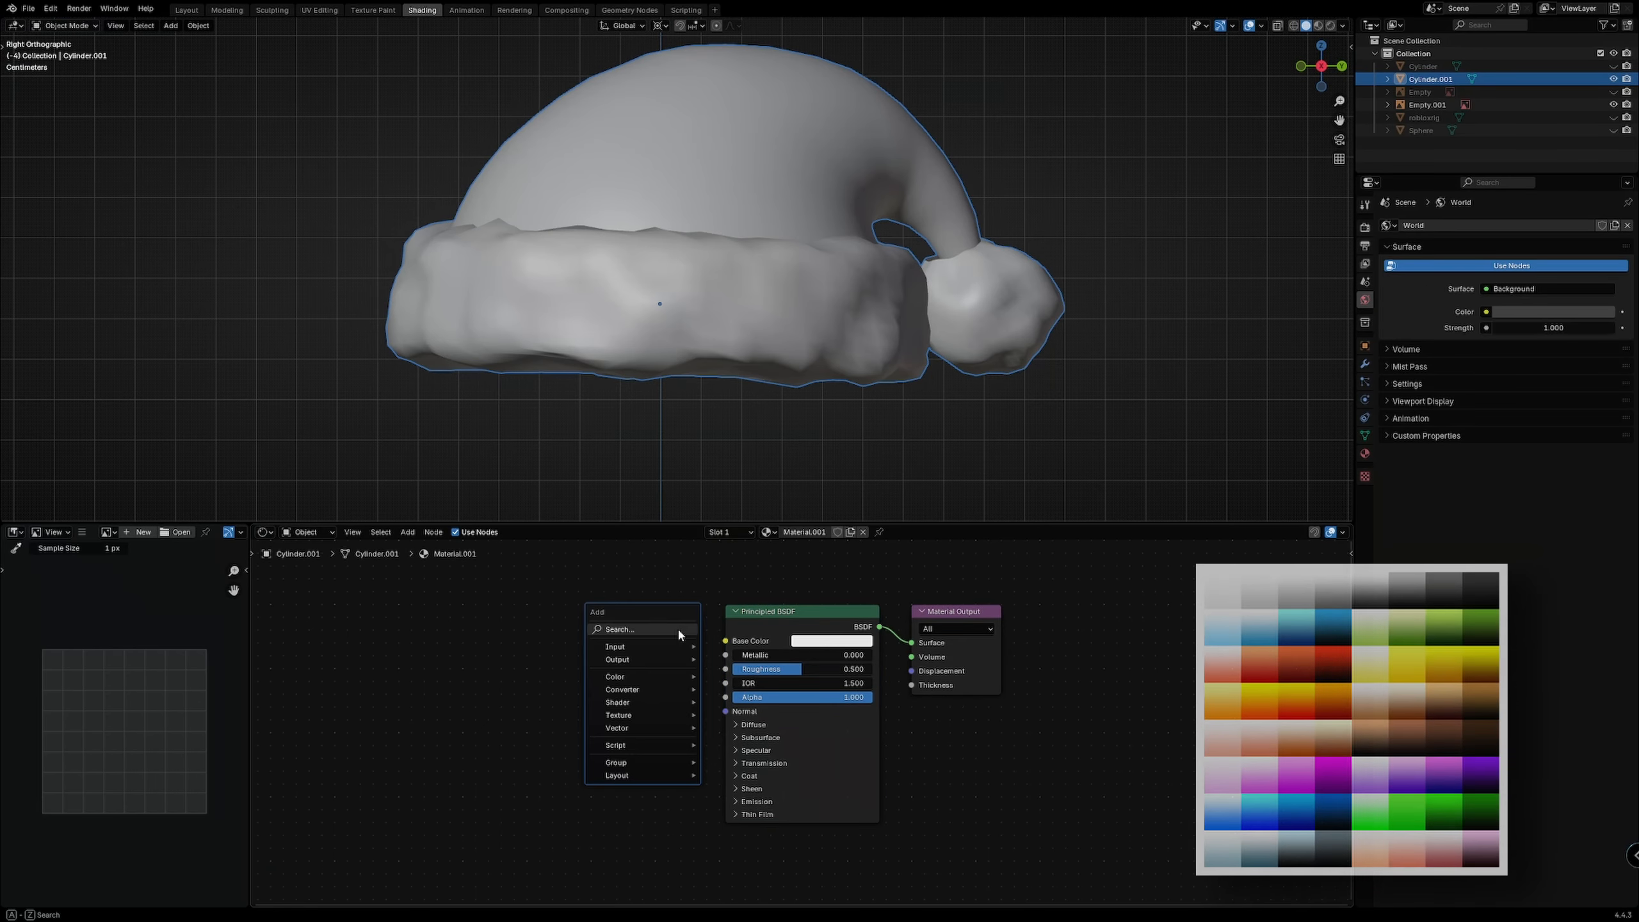
Step: Add the colour palette picture as an Image Texture to the hat's material and connect its Color to Base Color
text(iam)
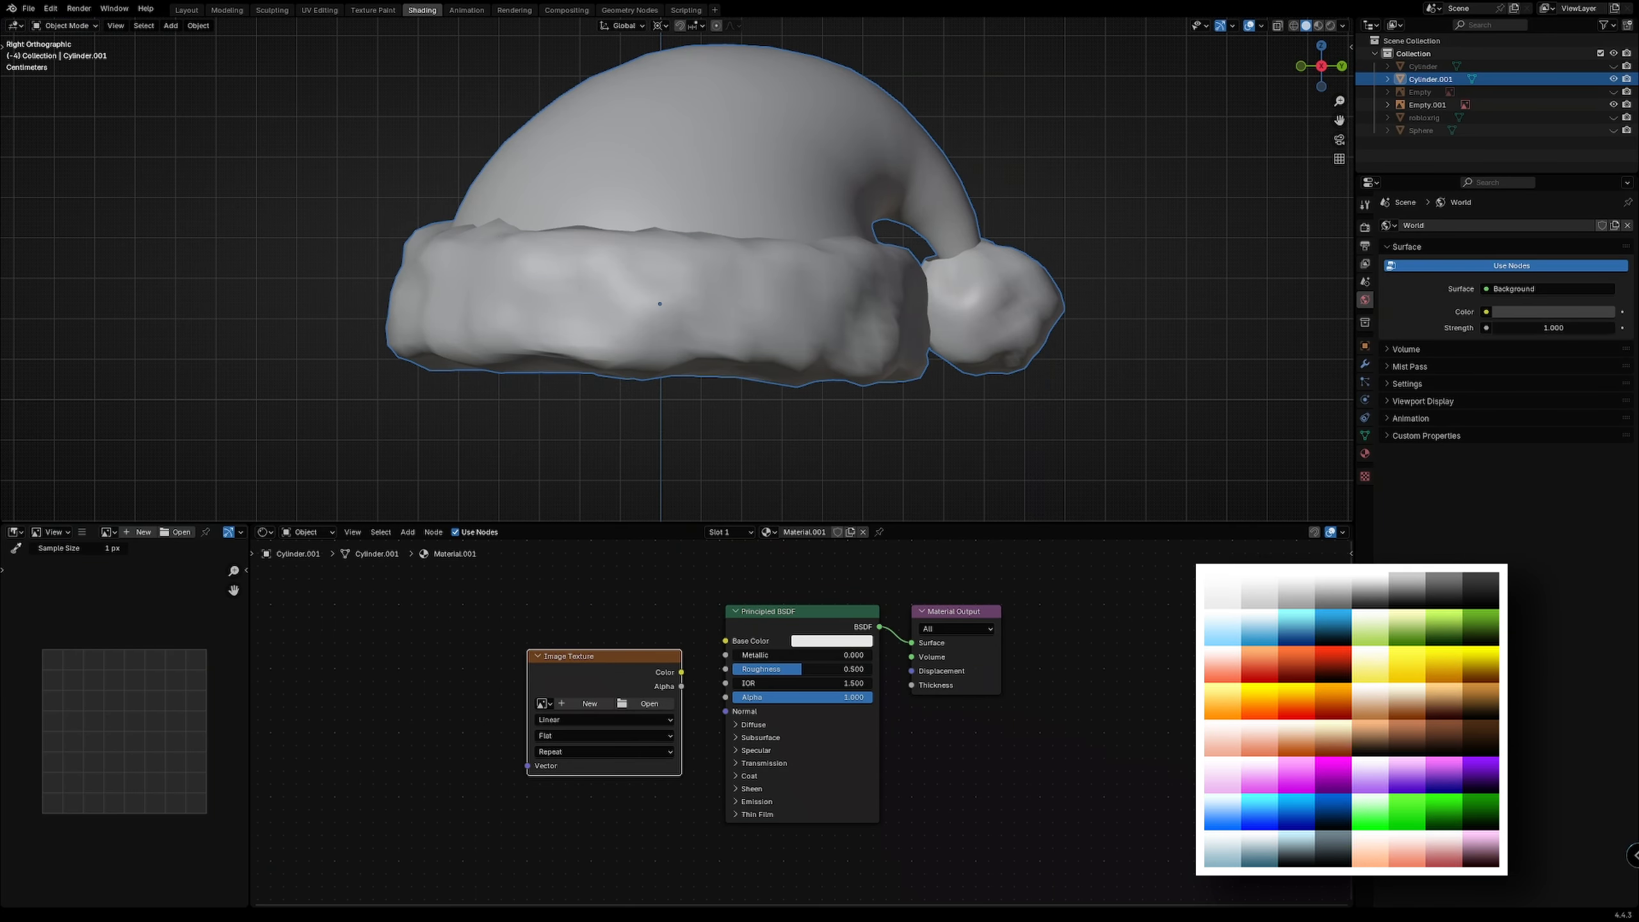
middle_drag(396, 711, 589, 718)
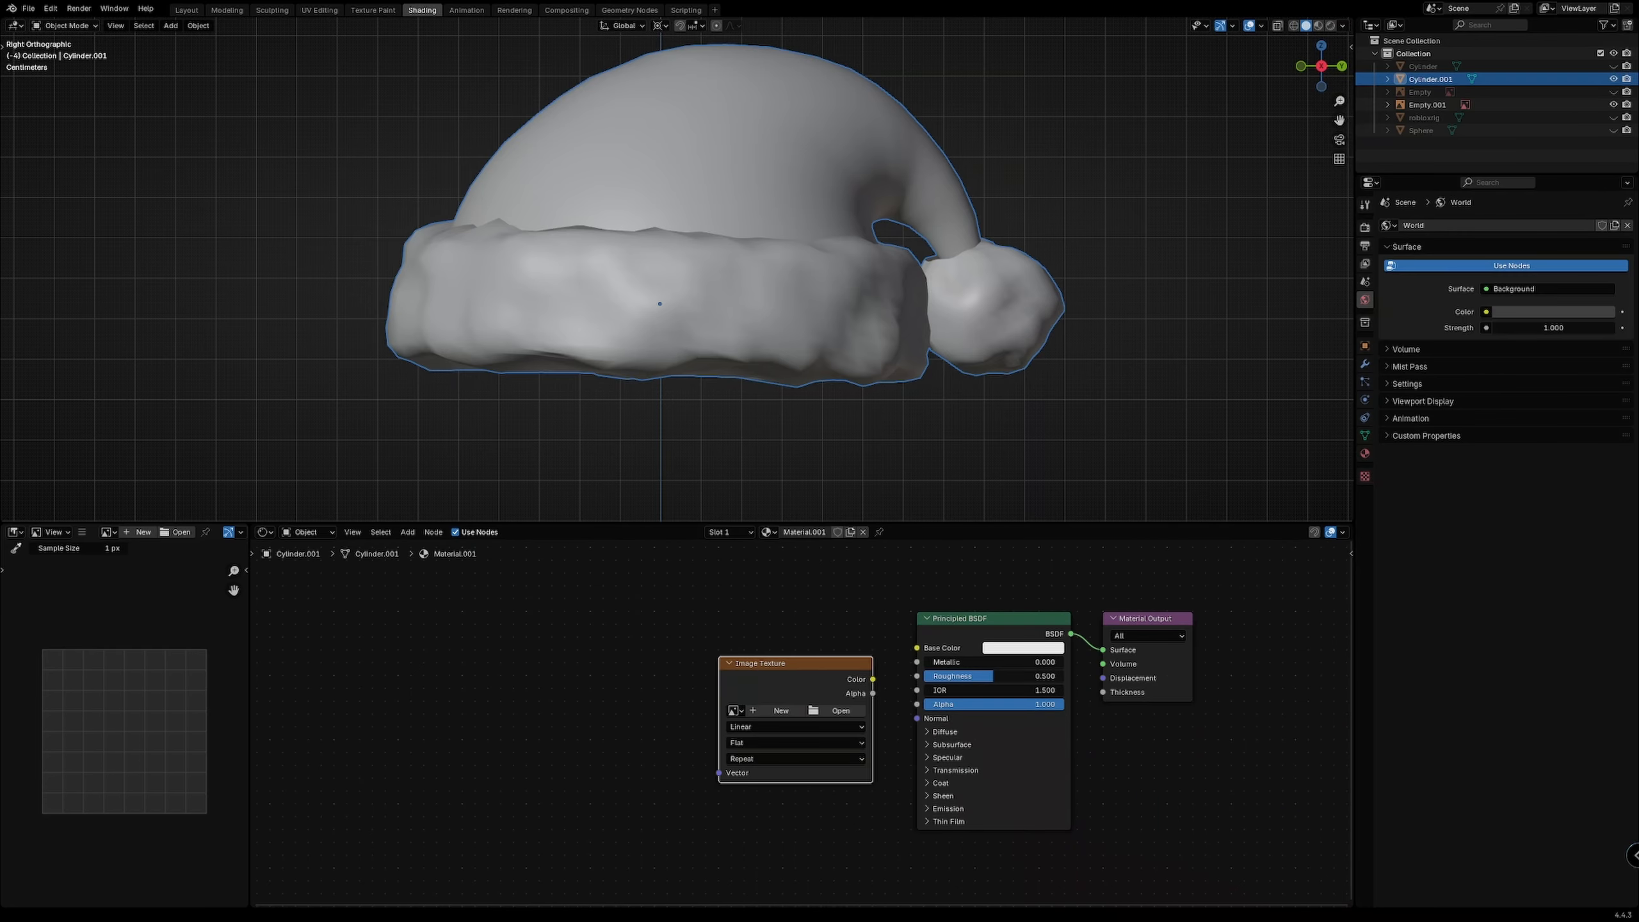
drag(595, 742, 599, 742)
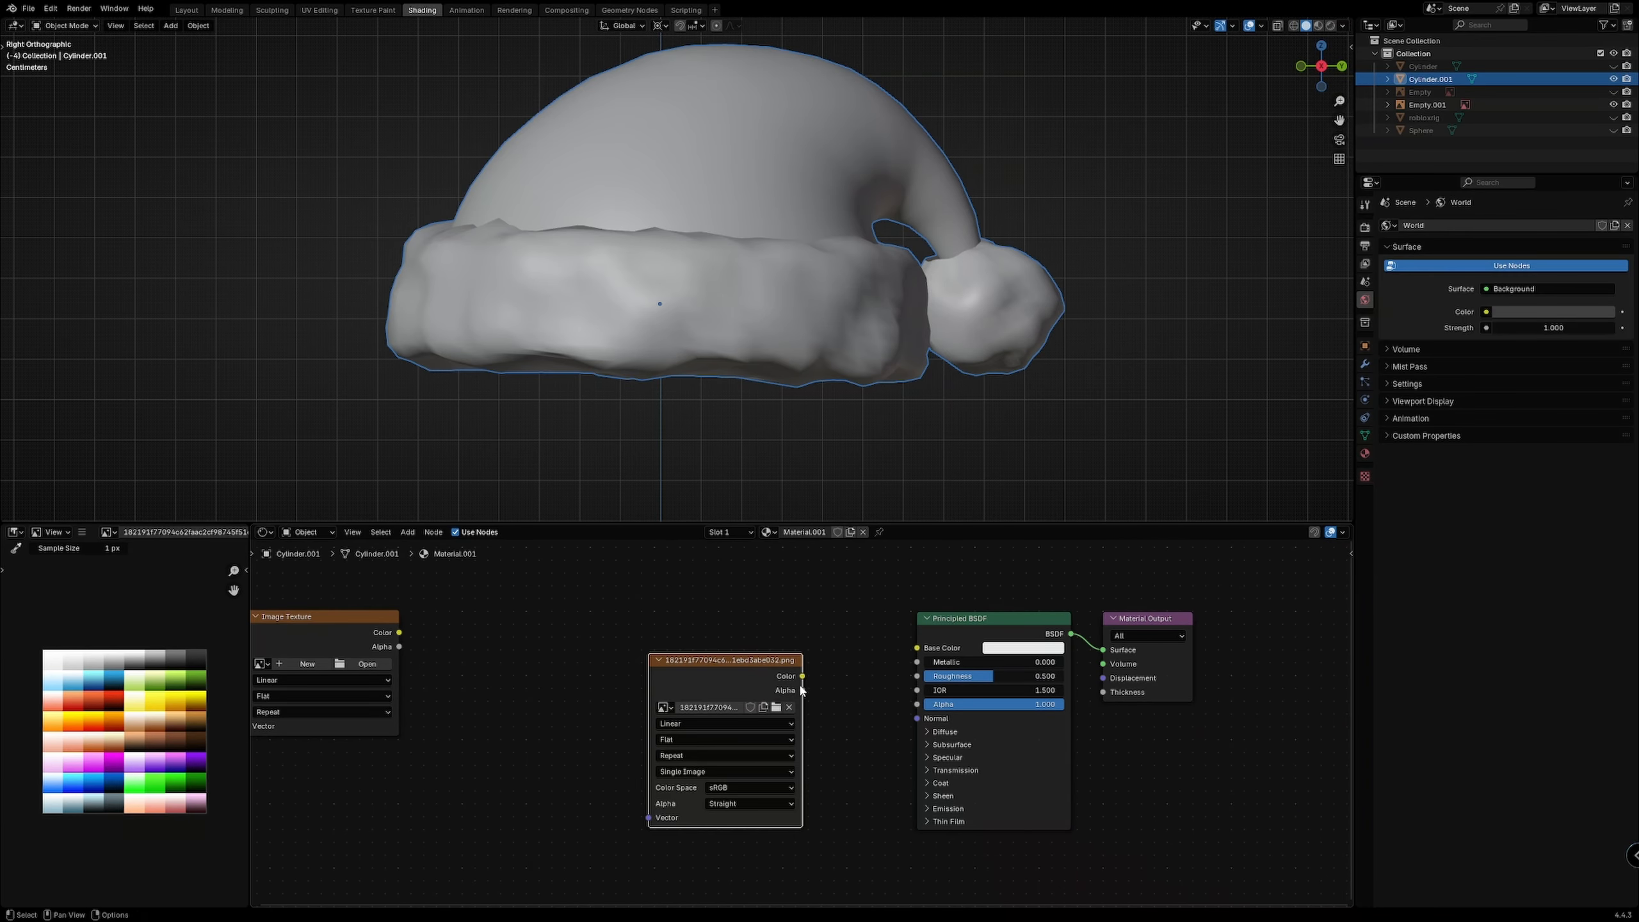
scroll(783, 344, up, 2)
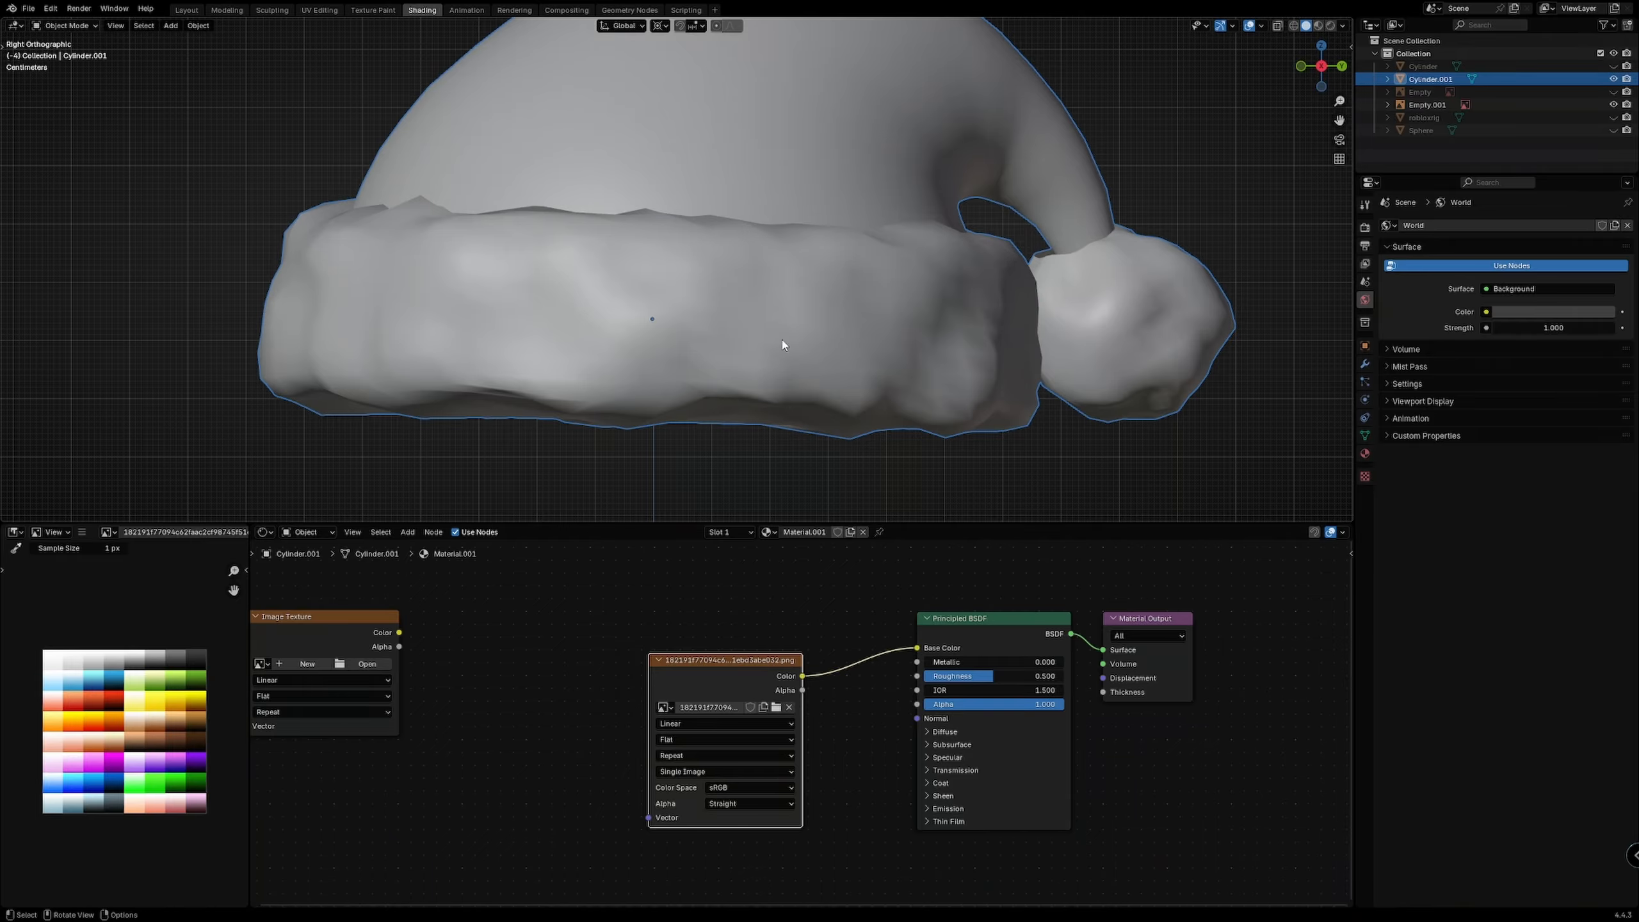
Step: Select all linked geometry of the hat body and unwrap it from the right view with Project from View
scroll(639, 155, down, 1)
key(Tab)
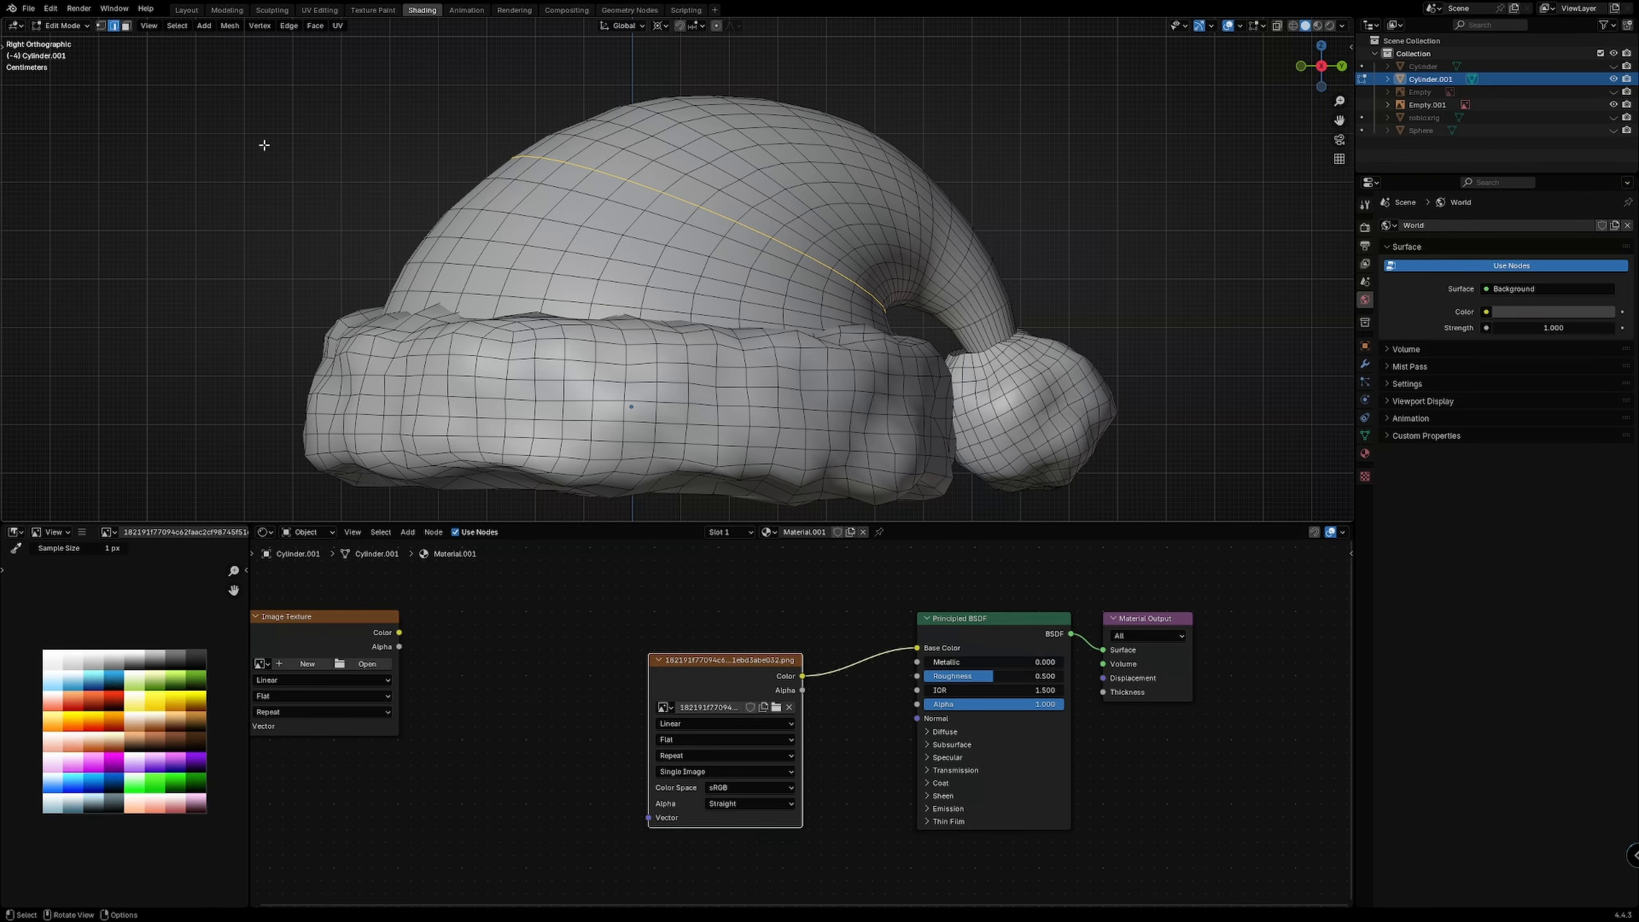
key(ctrl+l)
shift+middle_drag(302, 257, 336, 299)
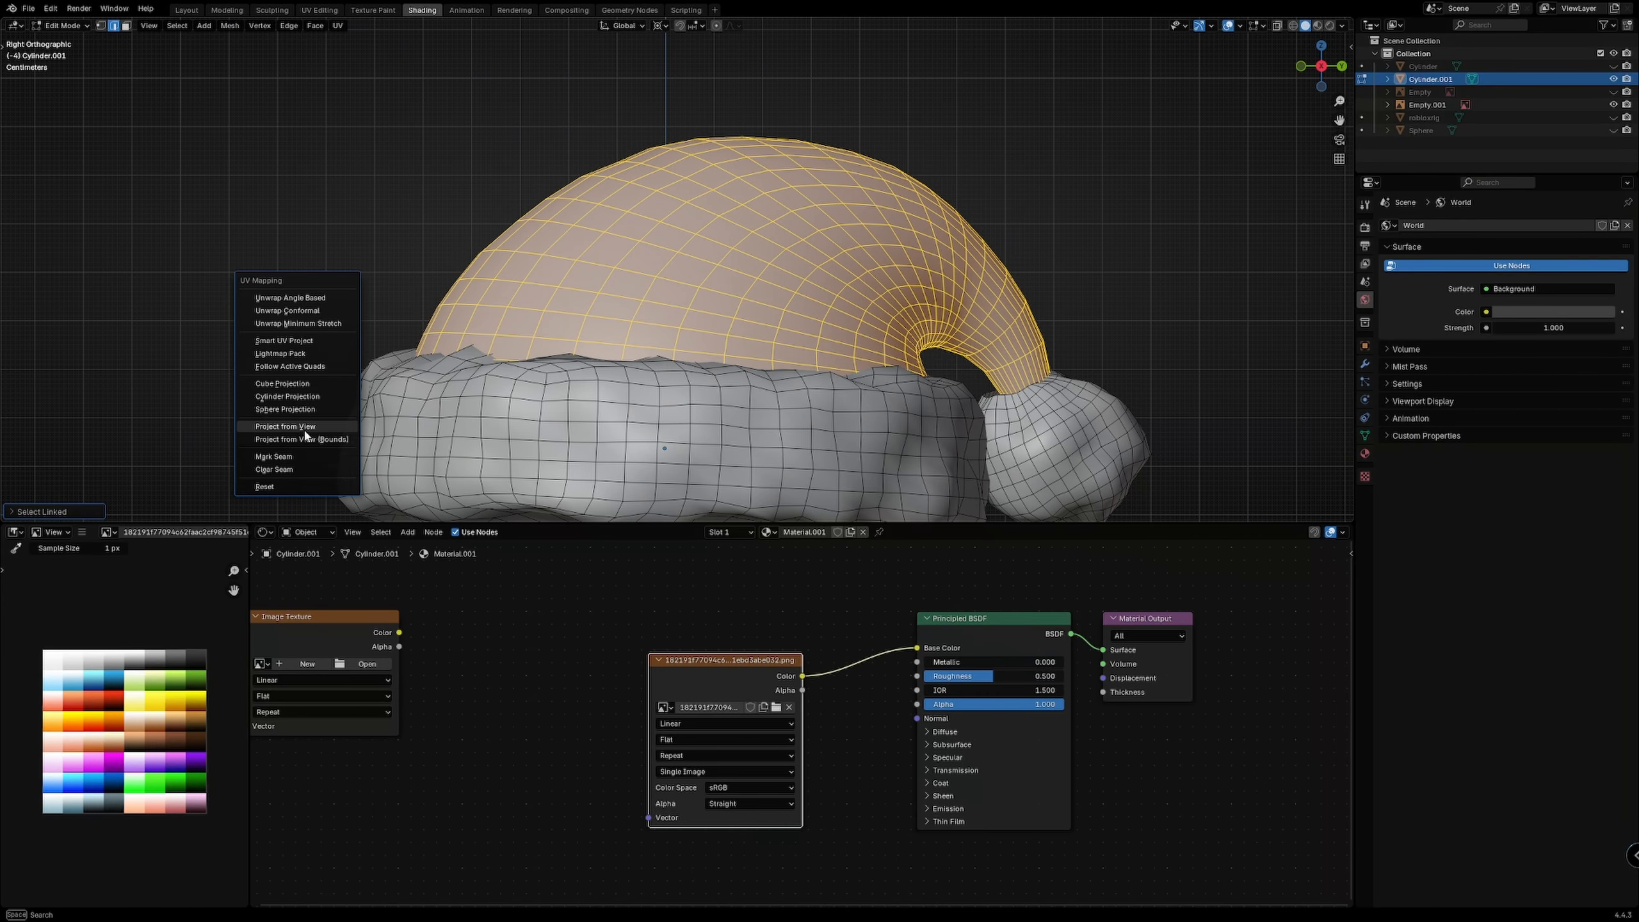
Step: Switch to the UV Editing workspace and display the hat in Material Preview from the right side
click(334, 9)
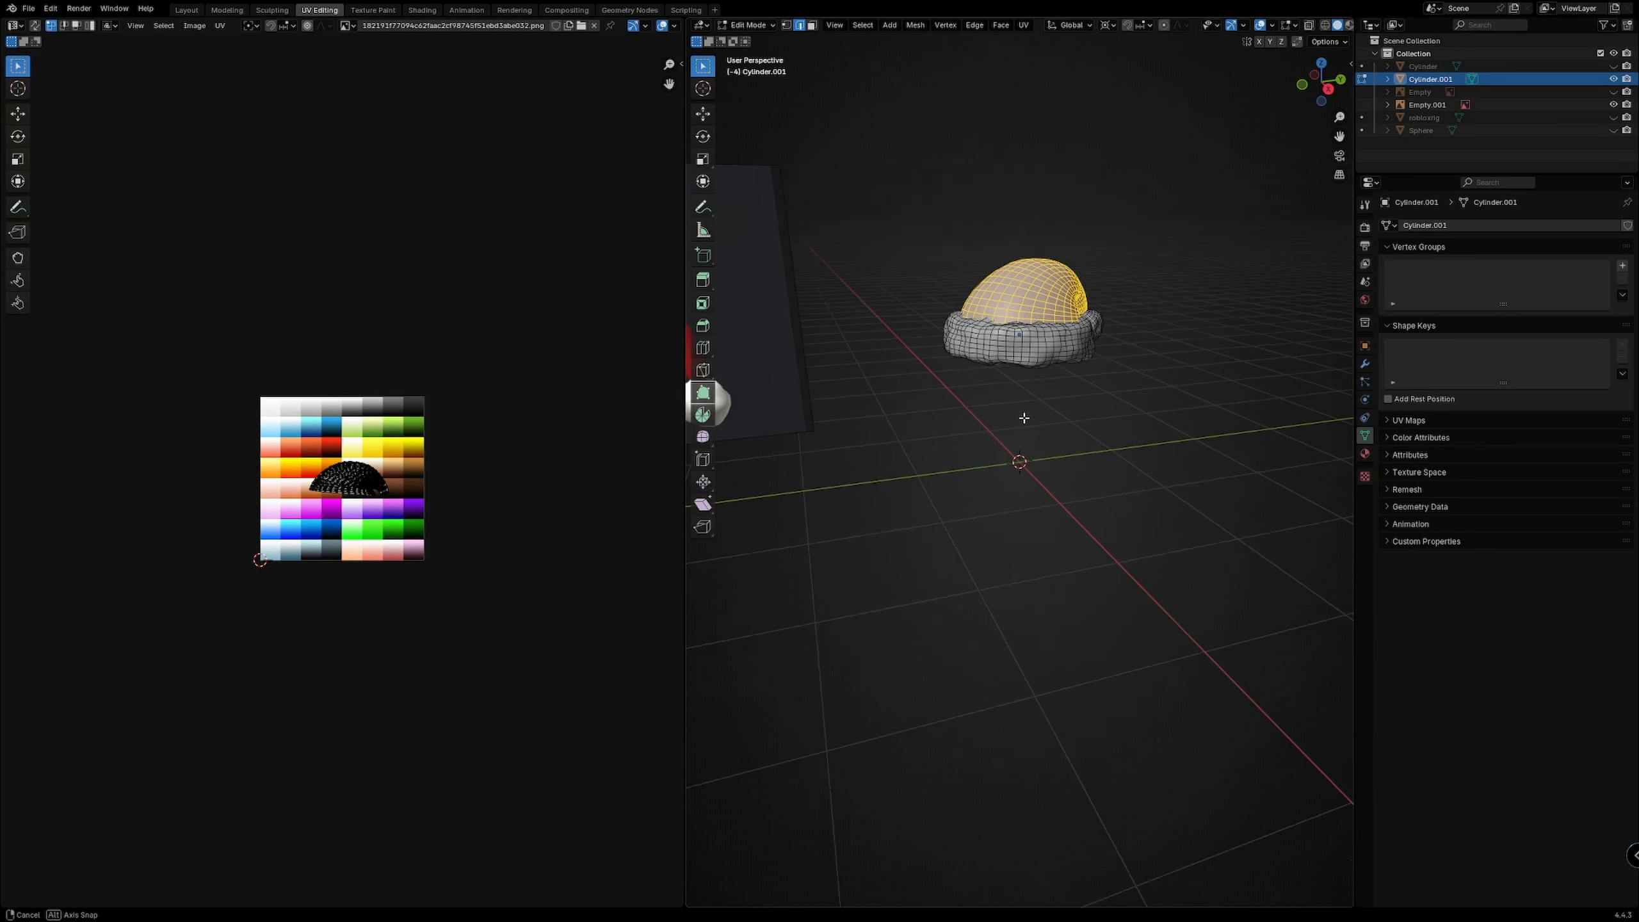
mouse_move(1024, 417)
alt+middle_down()
mouse_move(1058, 400)
mouse_move(1074, 498)
alt+middle_up()
key(z)
scroll(1087, 452, up, 8)
shift+middle_drag(1108, 247, 986, 337)
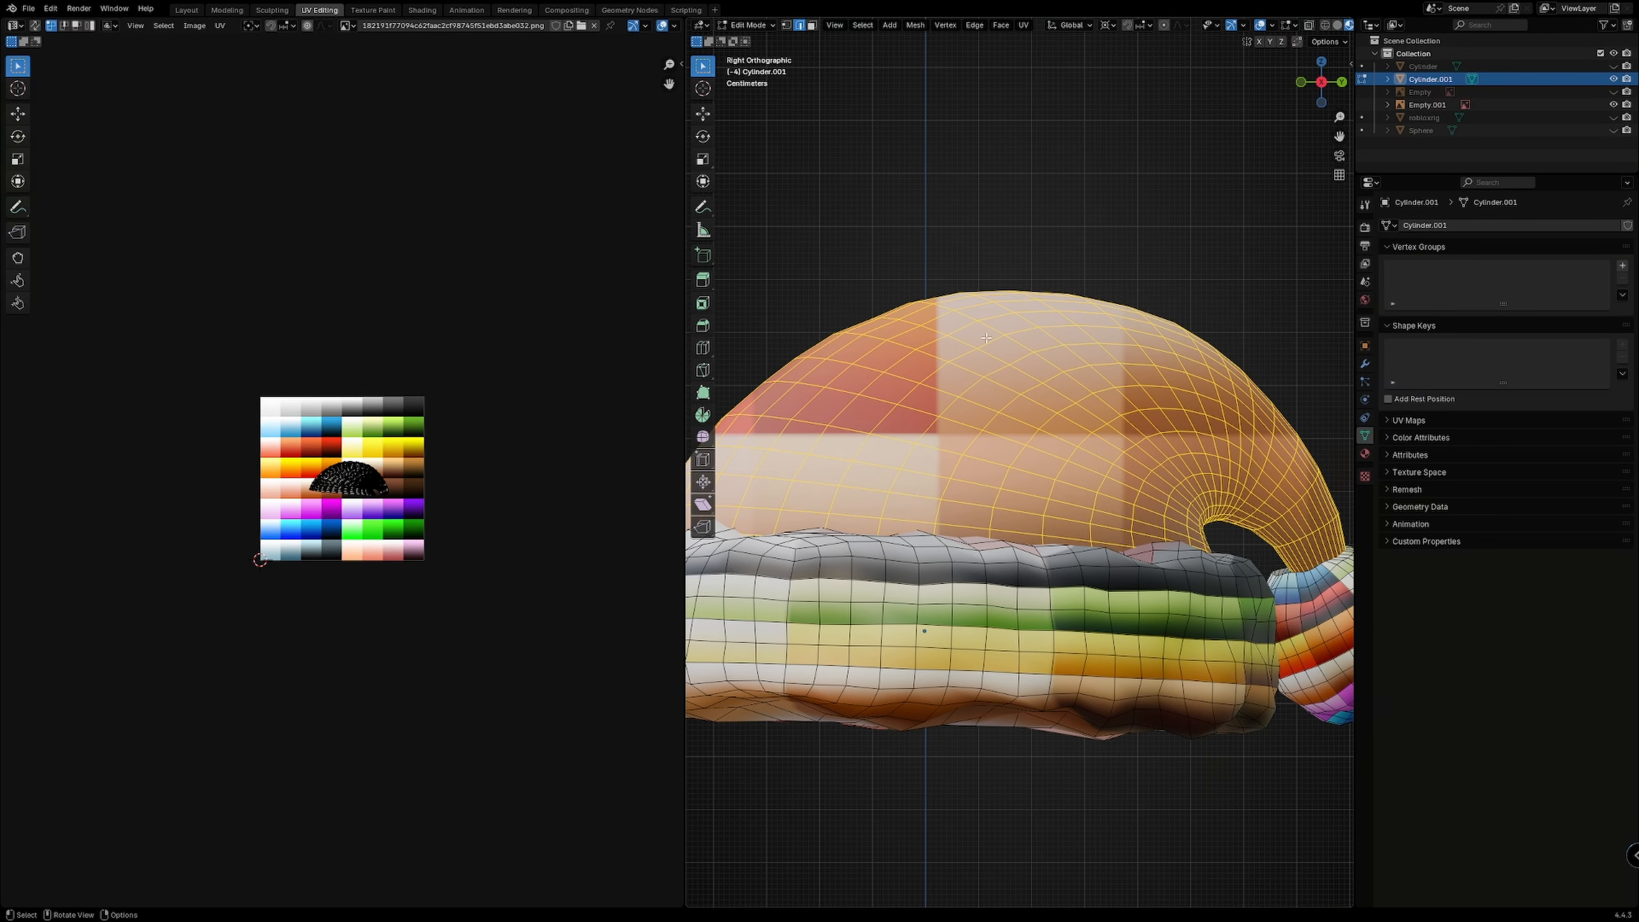
scroll(986, 337, up, 1)
Step: Move and scale the hat body's UV island to fit inside the palette's bright red swatch, and return to Object Mode
scroll(347, 454, up, 6)
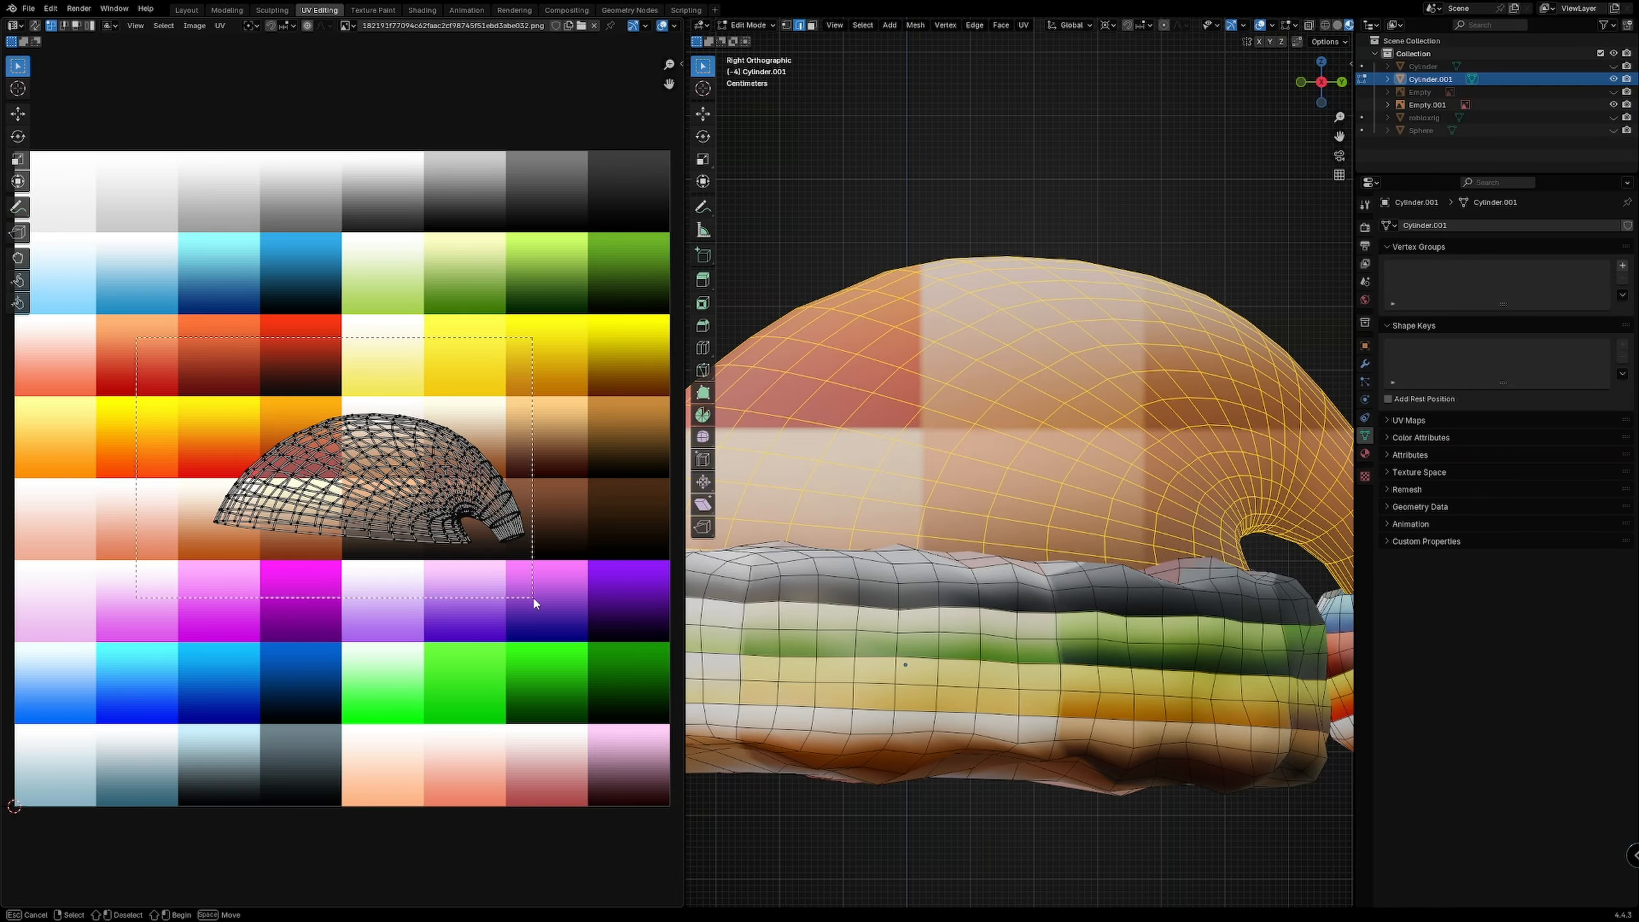
key(g)
click(391, 425)
scroll(420, 413, up, 6)
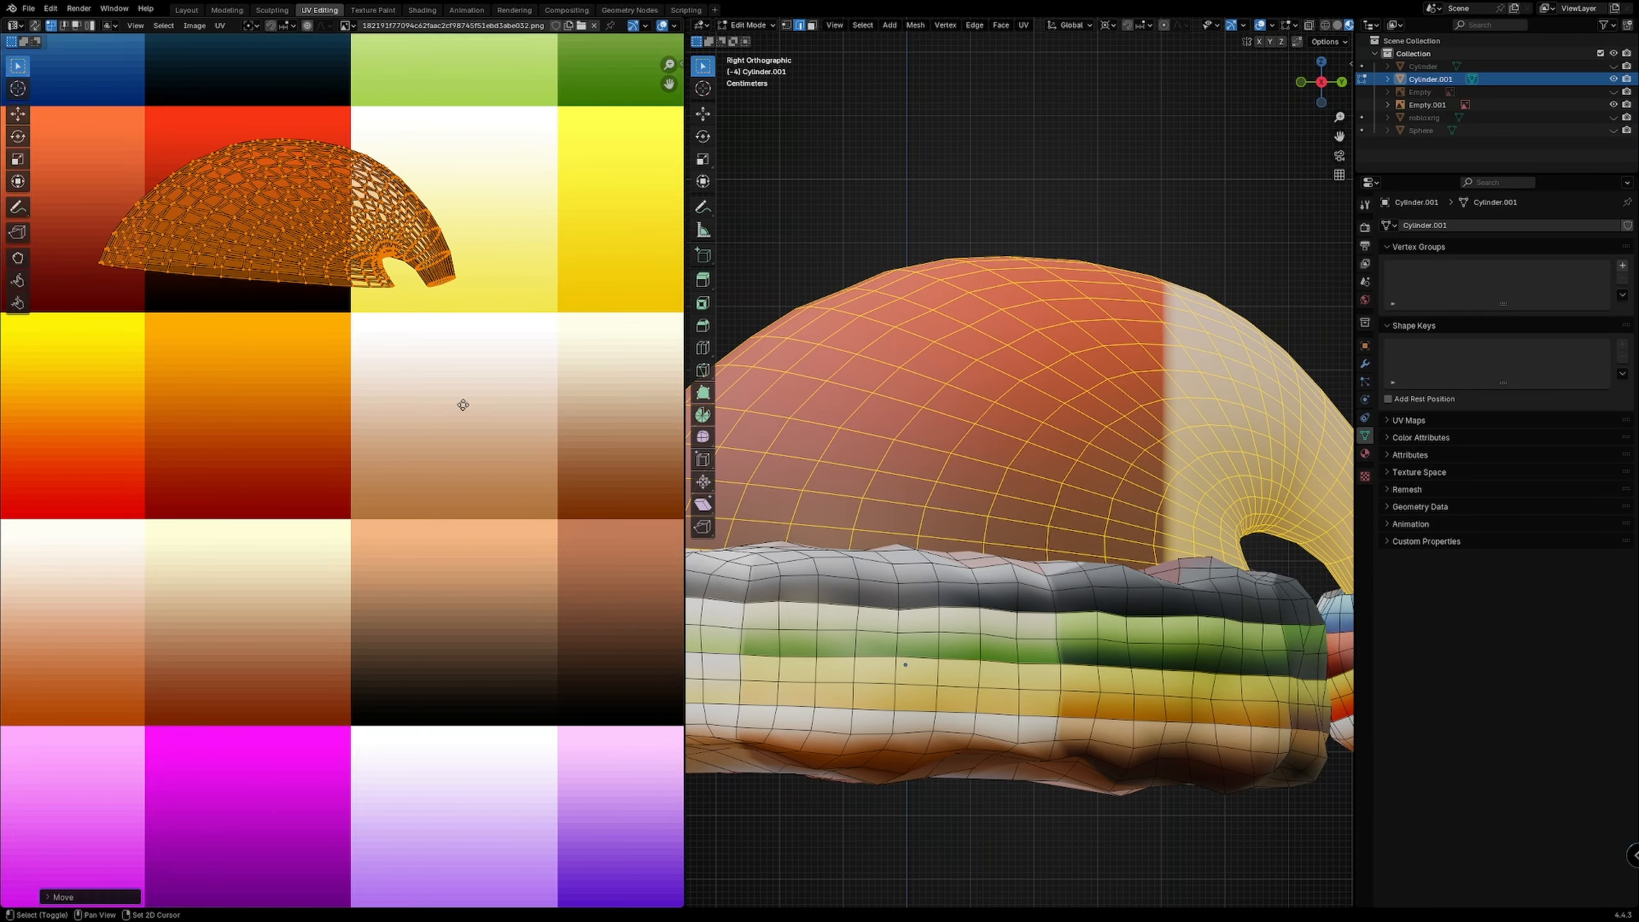
key(s)
click(452, 330)
middle_drag(452, 330, 522, 486)
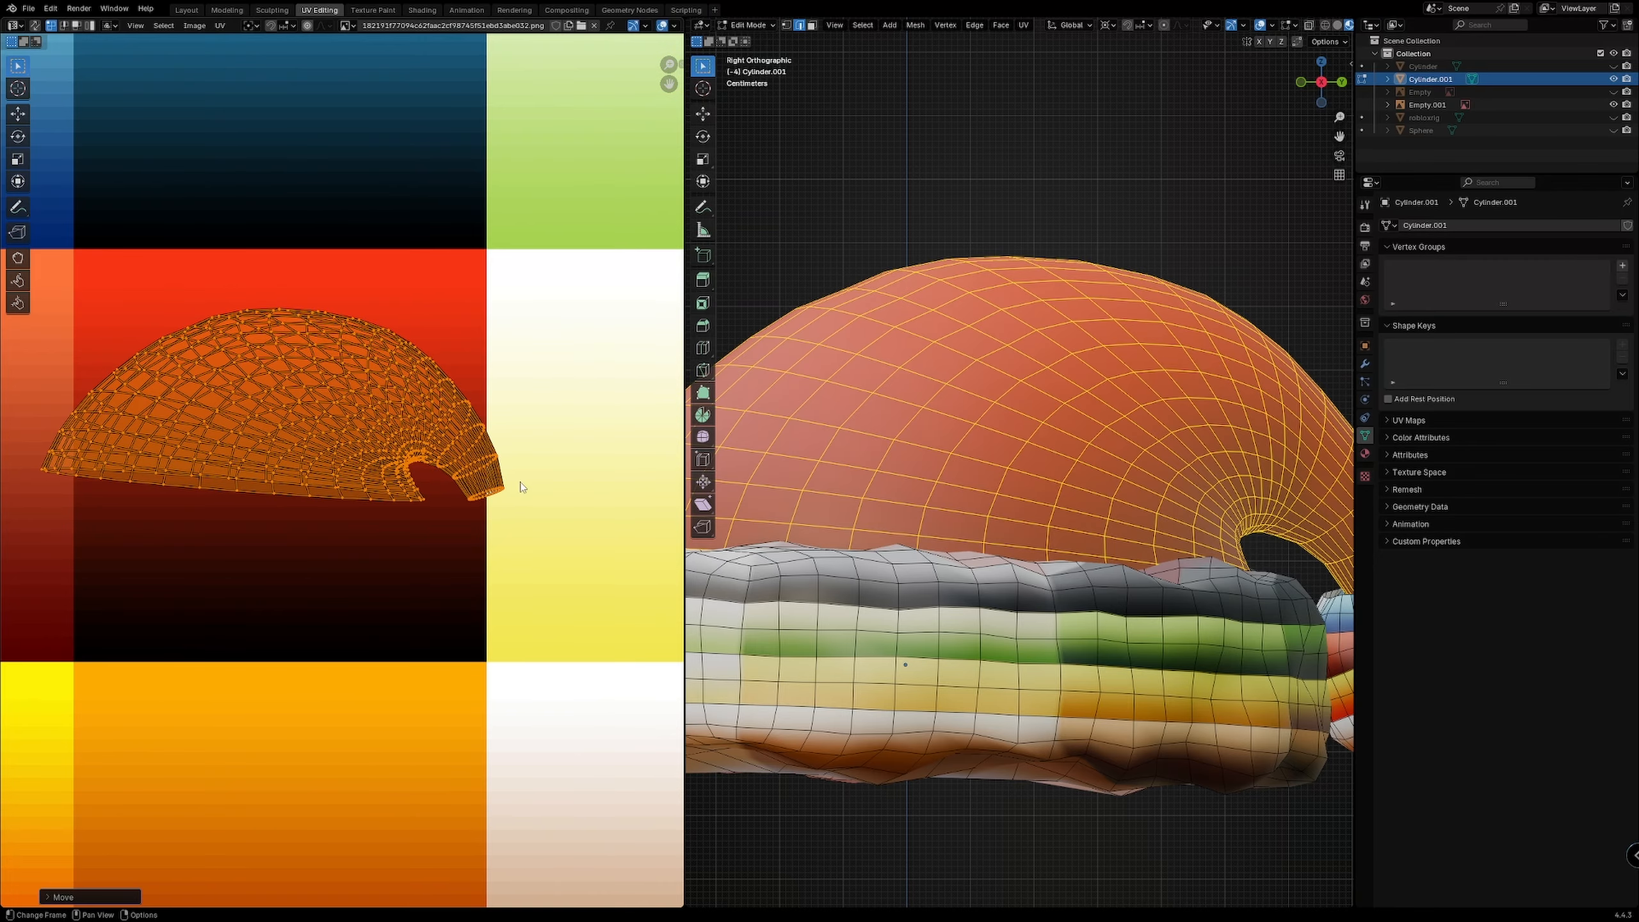
key(Tab)
Step: Set the Principled BSDF roughness of the hat's material to 0.686
scroll(879, 522, down, 4)
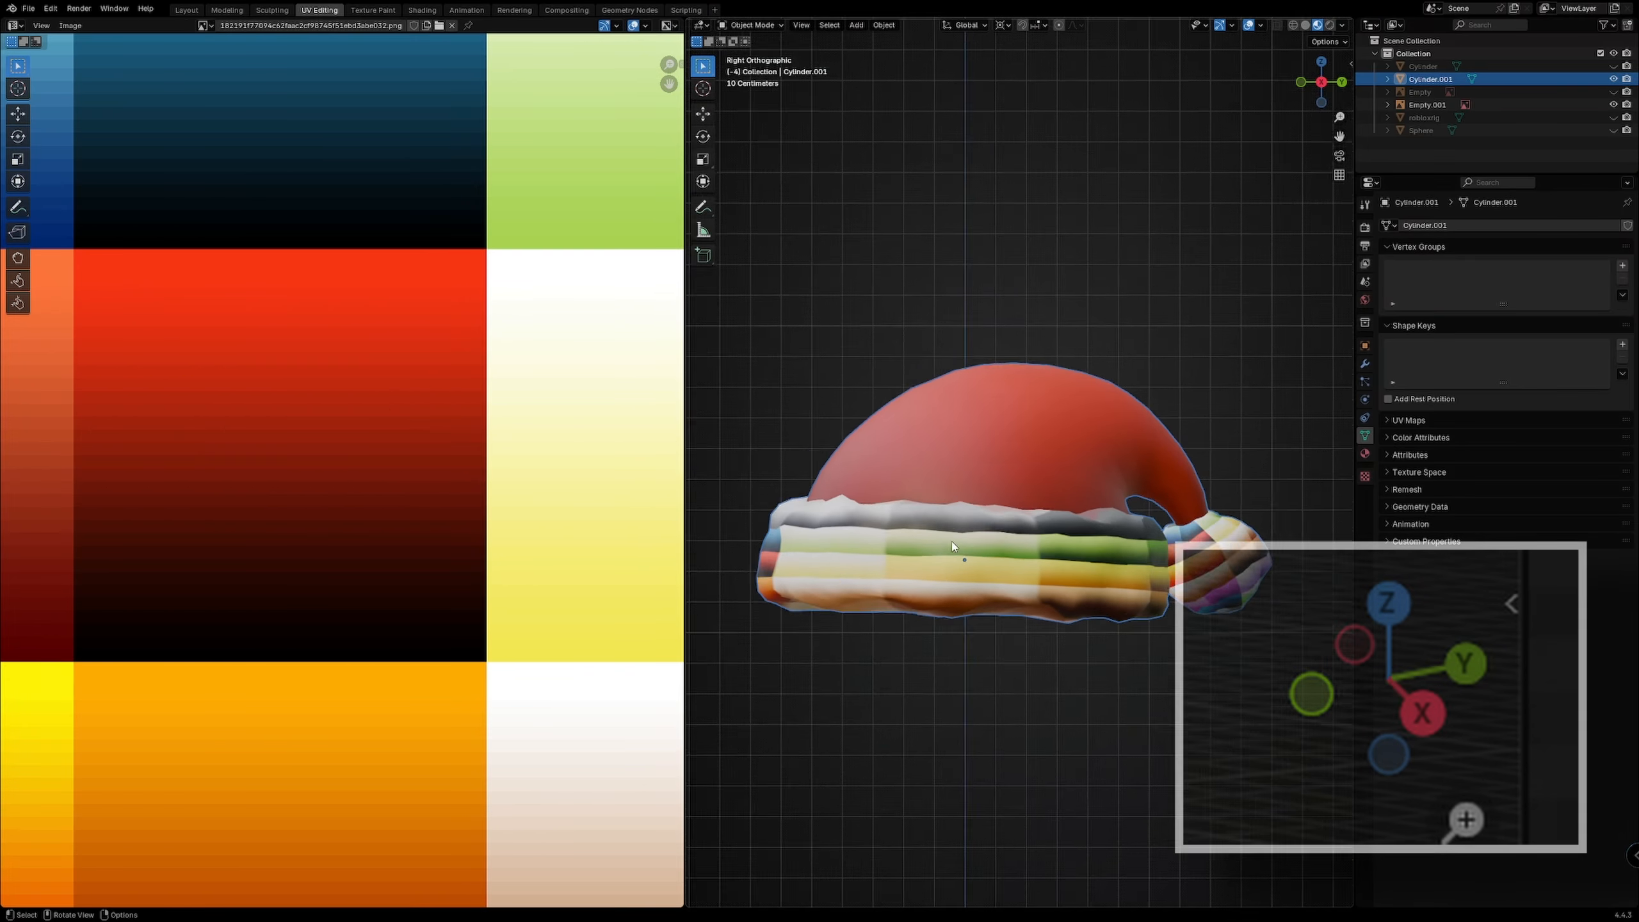
middle_drag(879, 523, 977, 600)
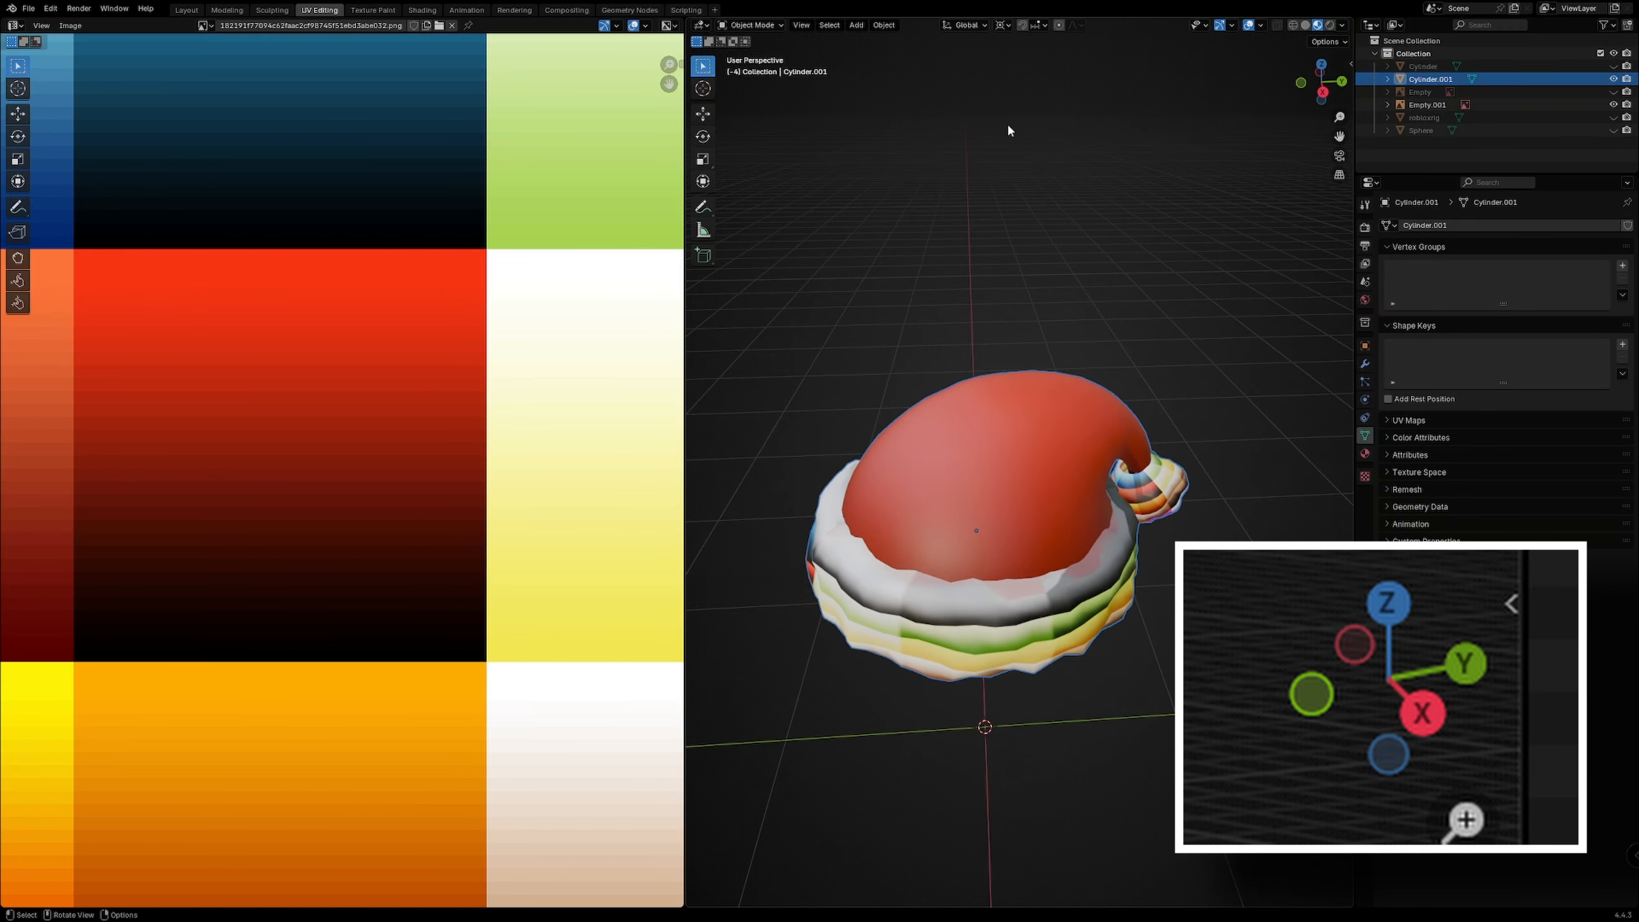
click(422, 10)
mouse_move(710, 271)
middle_down()
mouse_move(750, 318)
mouse_move(799, 446)
mouse_move(802, 742)
middle_up()
mouse_move(979, 676)
mouse_down()
mouse_move(952, 676)
mouse_move(1028, 676)
mouse_up()
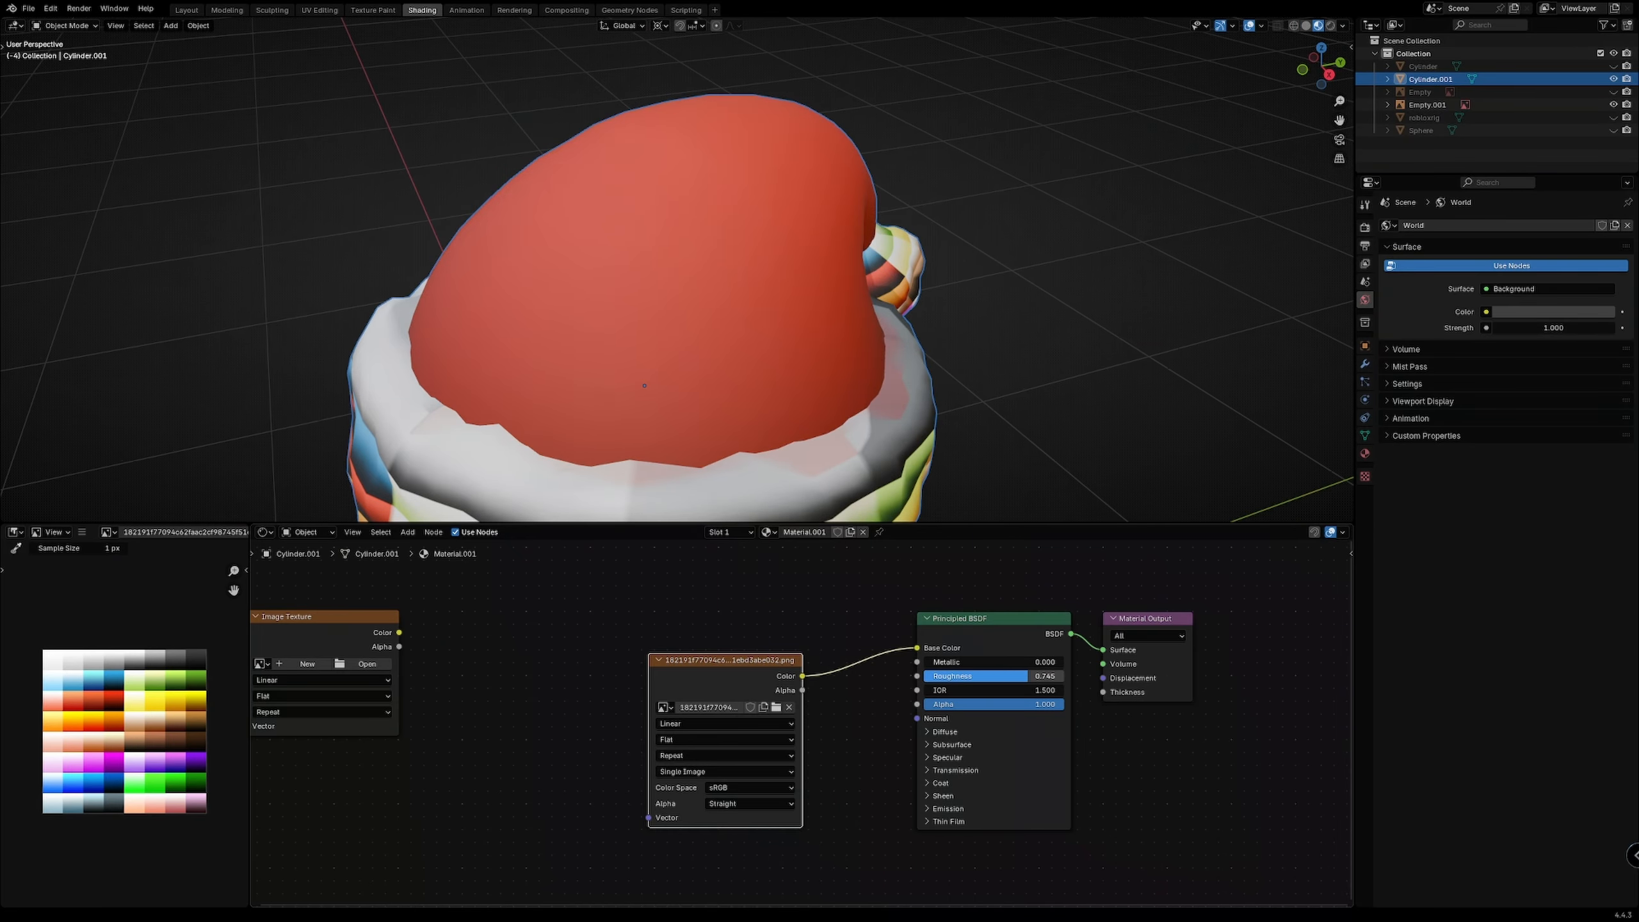
scroll(732, 223, down, 5)
middle_drag(732, 223, 758, 414)
Step: Select the brim and pom-pom geometry and unwrap both from the right view with Project from View
key(KP_3)
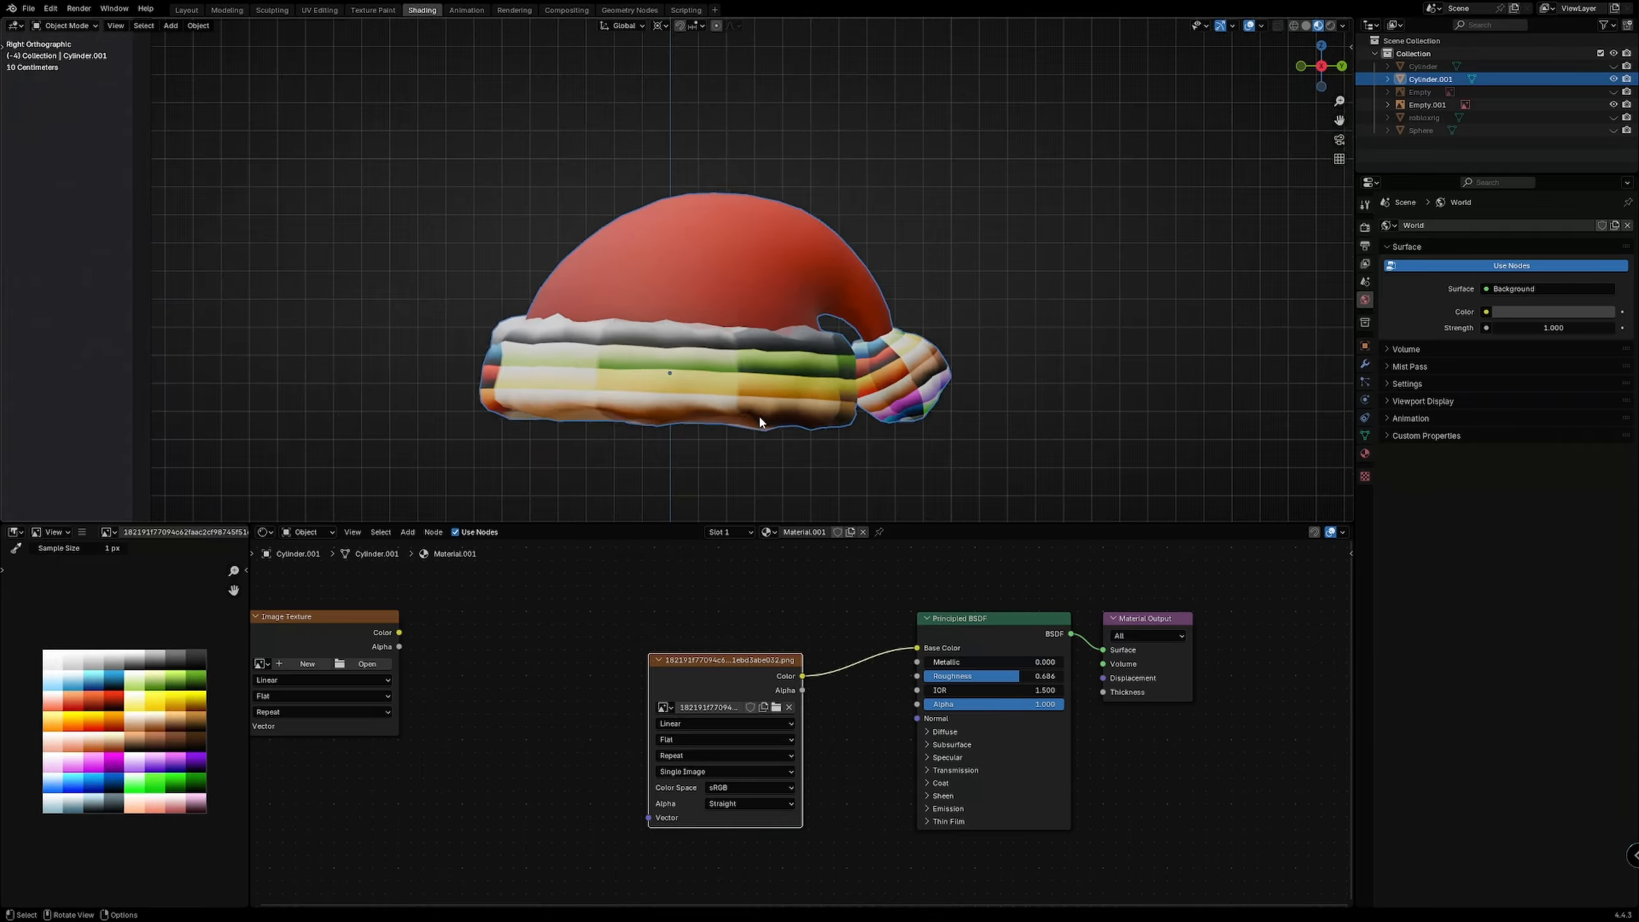
key(Tab)
click(882, 455)
scroll(816, 462, up, 2)
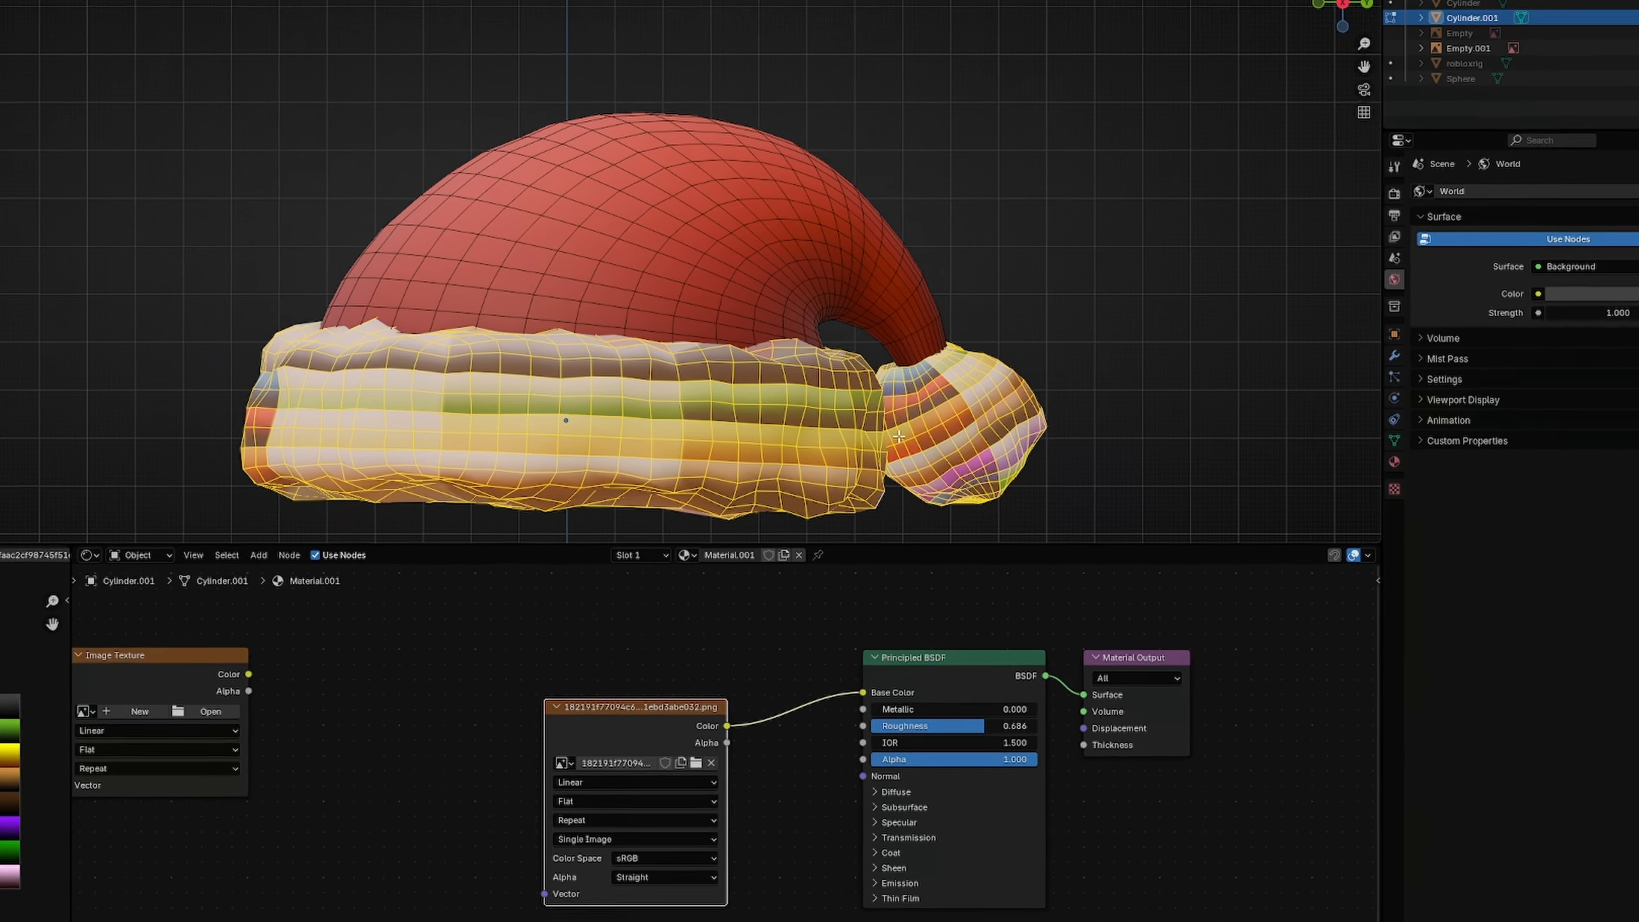
key(u)
click(953, 434)
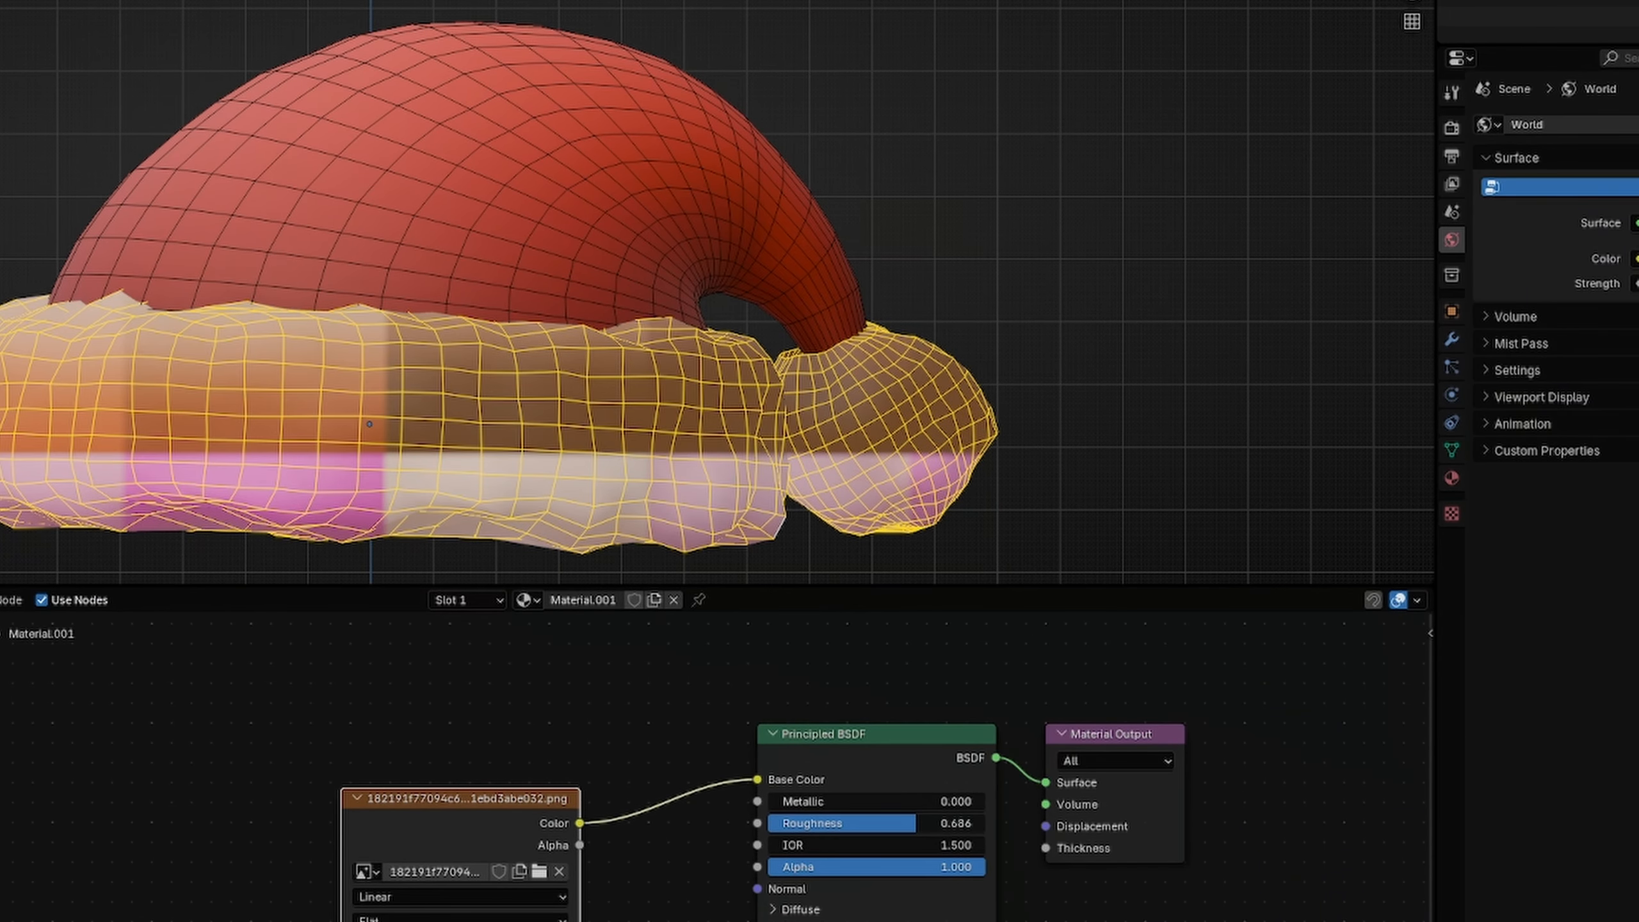
Step: Scale down the brim and pom-pom UVs and move them onto the palette's second white-to-light-grey swatch
click(320, 10)
key(KP_3)
scroll(404, 407, down, 11)
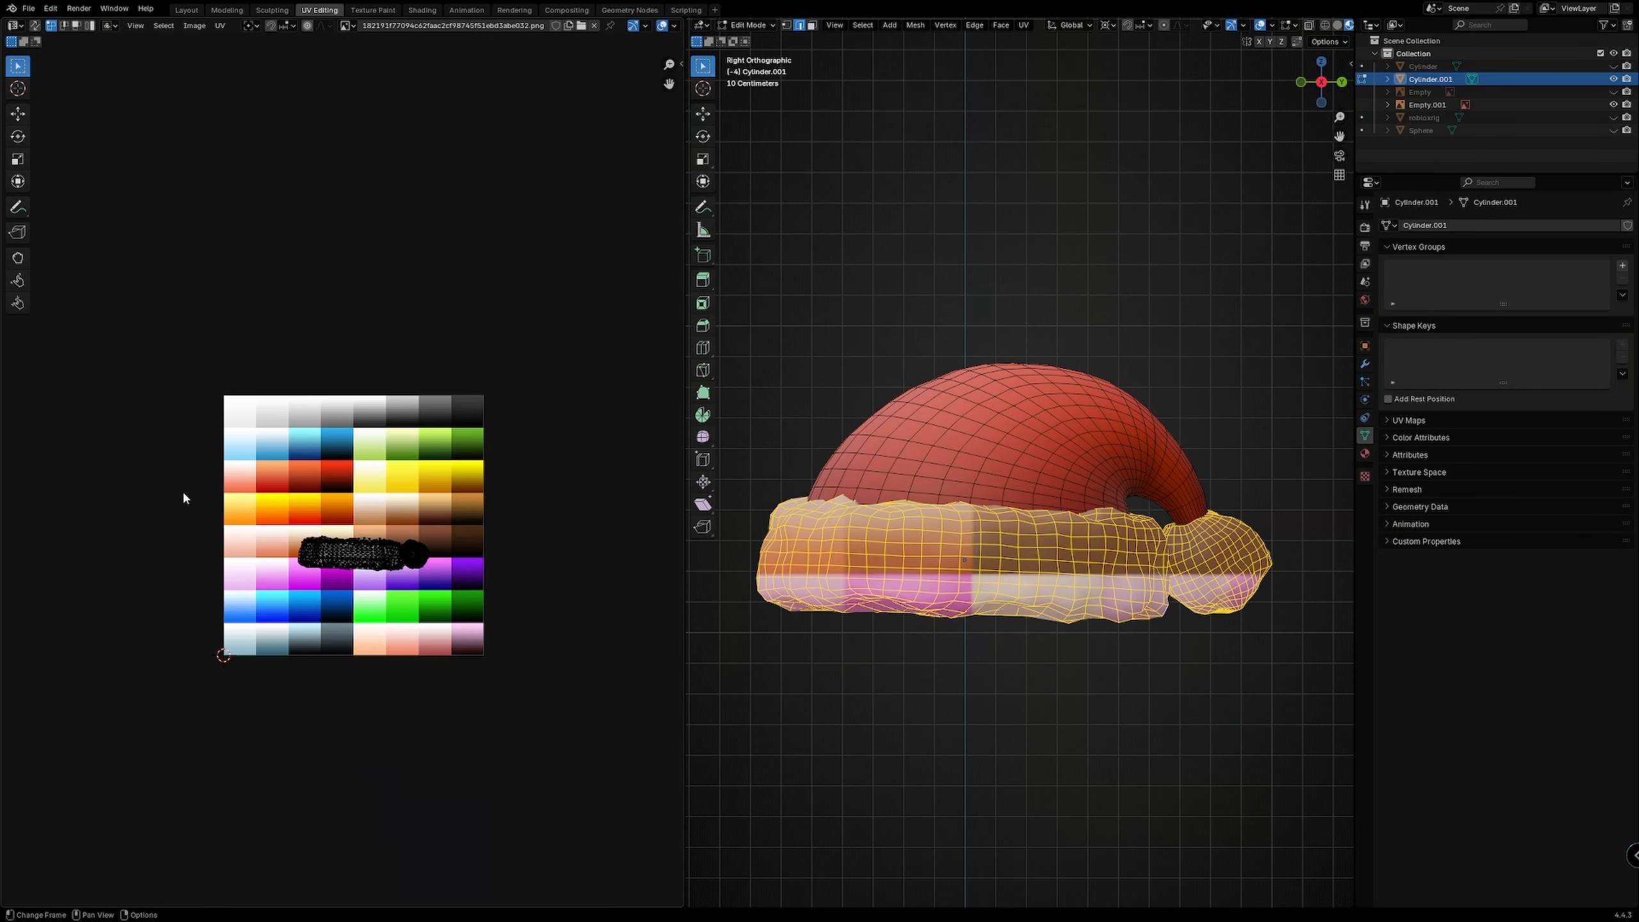
key(a)
scroll(549, 629, up, 3)
key(s)
key(g)
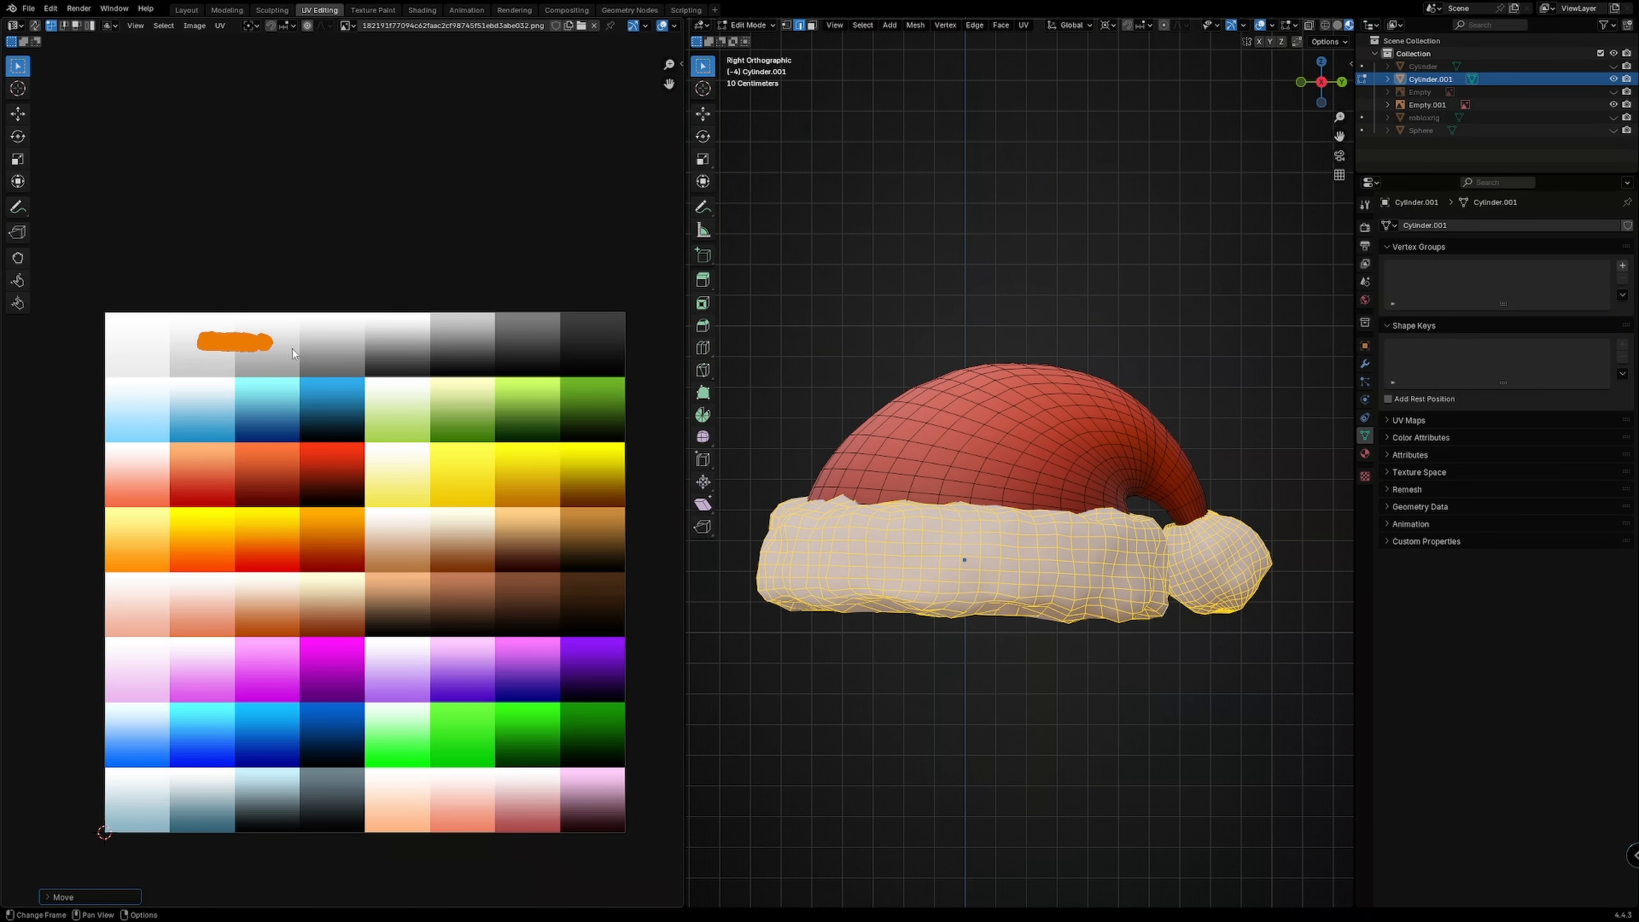
scroll(291, 349, up, 5)
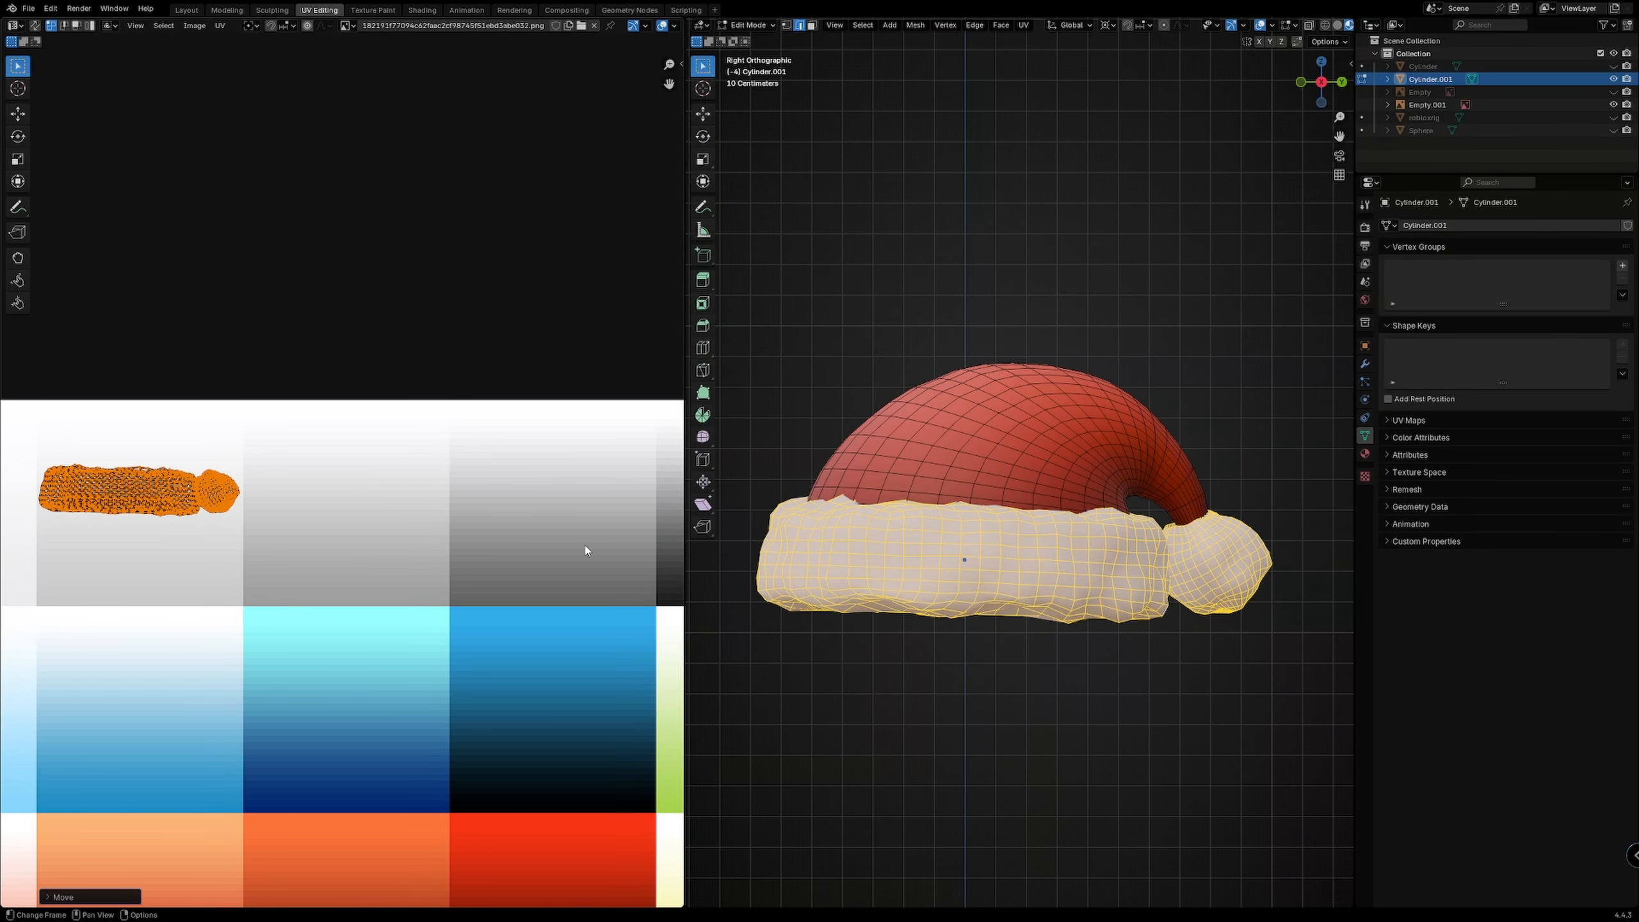
Step: Leave Edit Mode and display the hat in solid shading in the Layout workspace
key(Tab)
scroll(942, 693, down, 7)
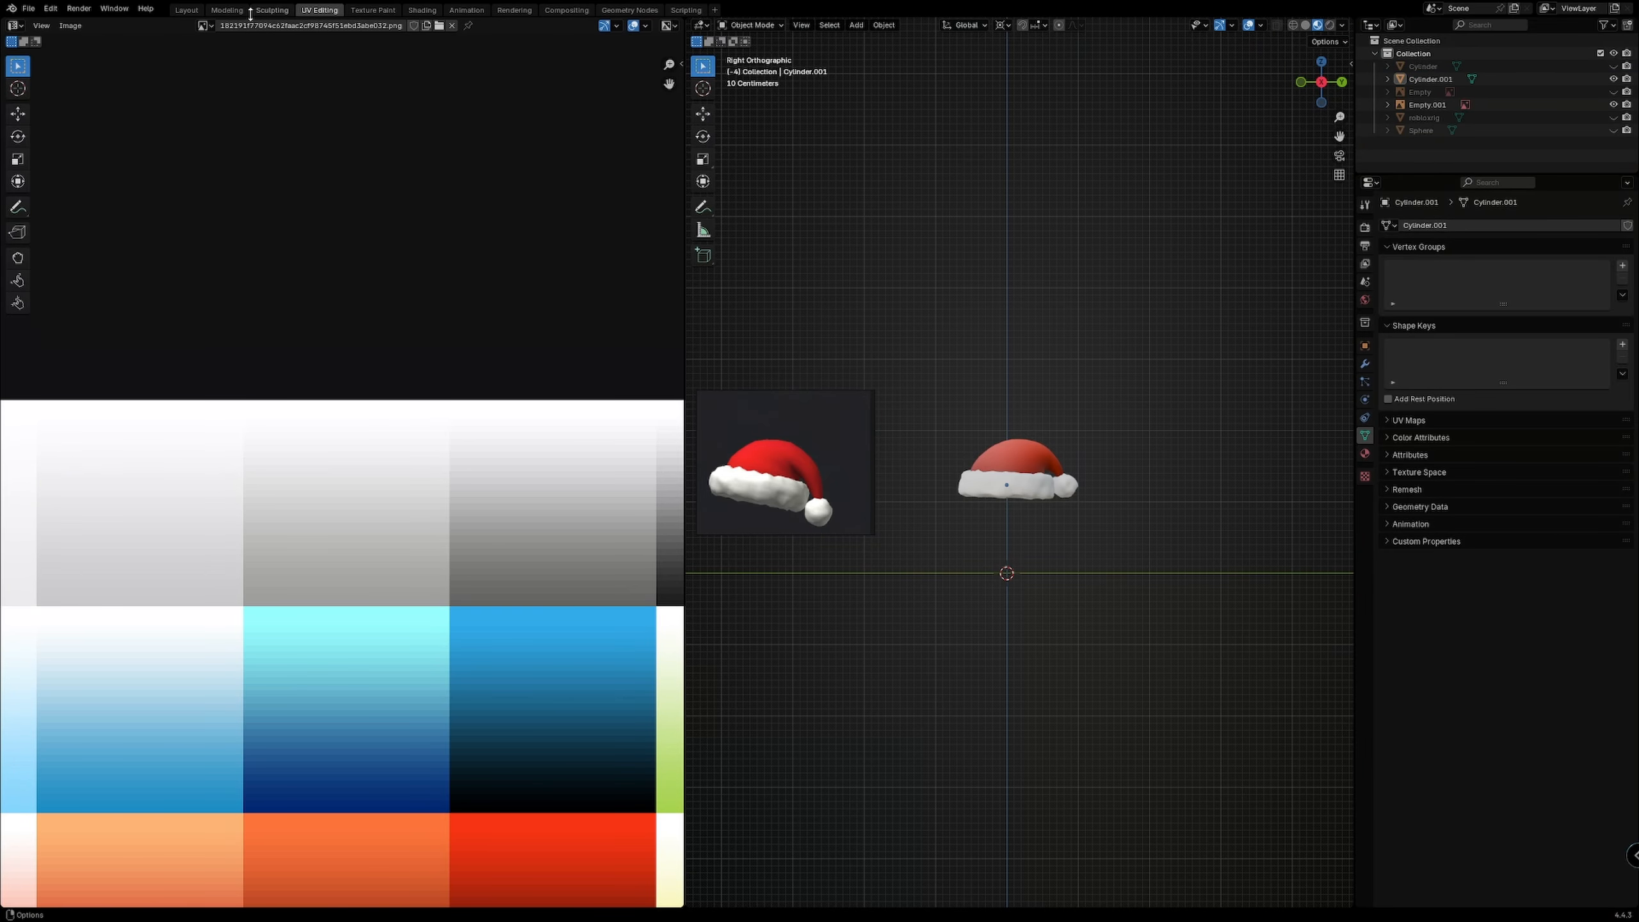
click(187, 10)
scroll(925, 304, up, 3)
key(z)
Step: Mark seams along the edge loops around the opening on the brim's underside
scroll(903, 361, down, 5)
mouse_move(861, 406)
middle_down()
mouse_move(733, 442)
mouse_move(903, 335)
middle_up()
scroll(945, 315, down, 4)
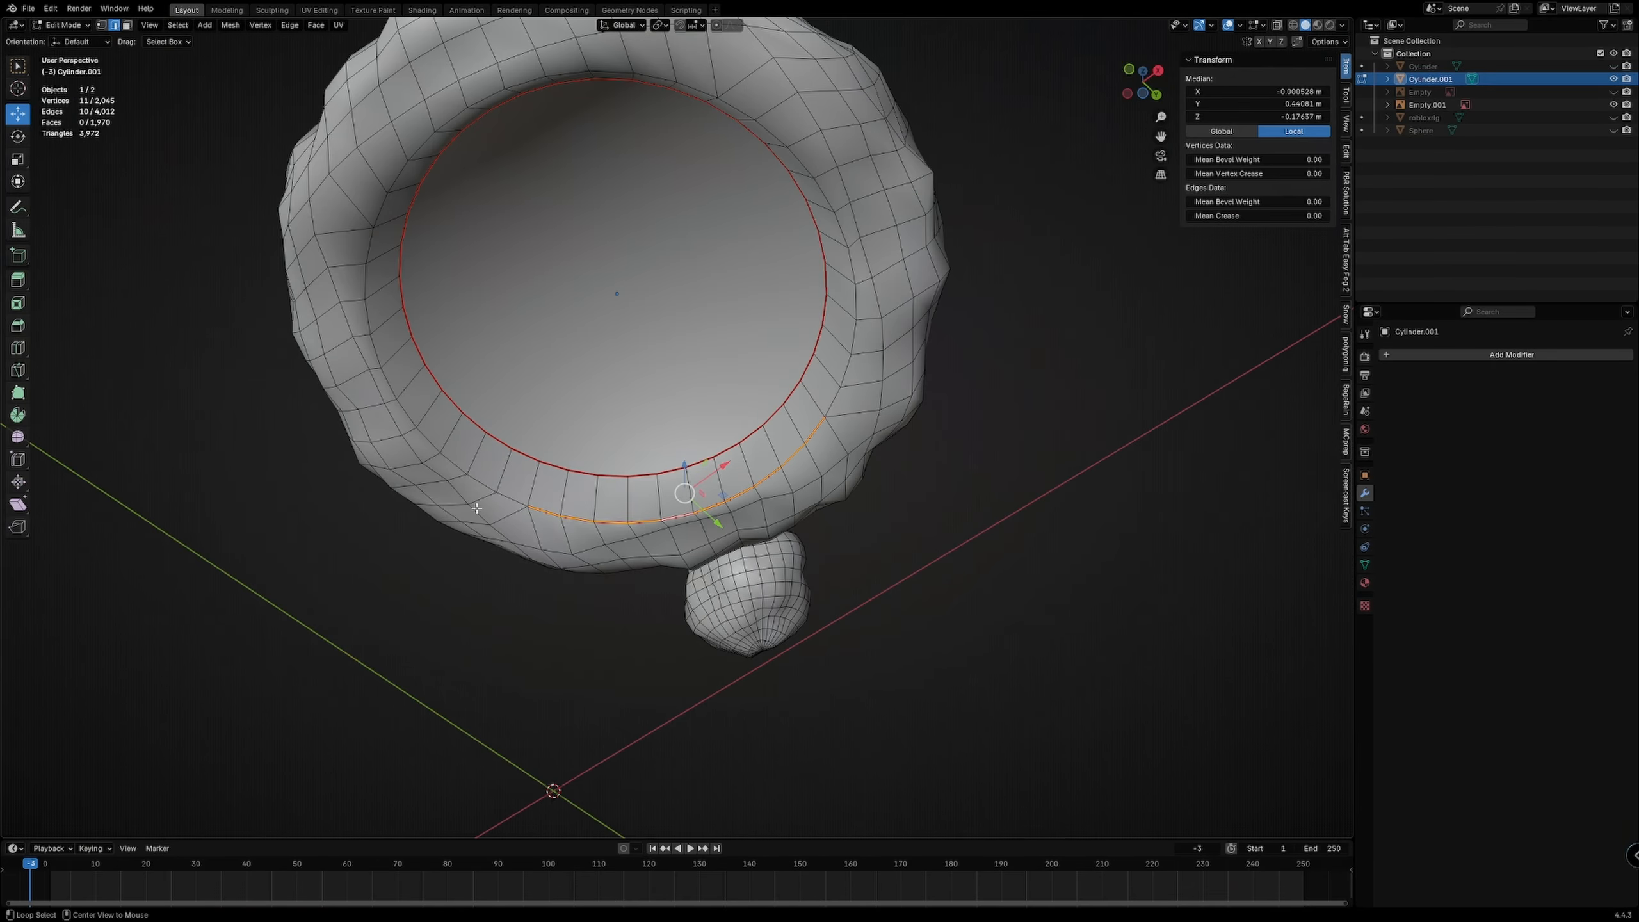
alt+click(481, 485)
middle_drag(480, 485, 291, 507)
middle_drag(516, 568, 774, 549)
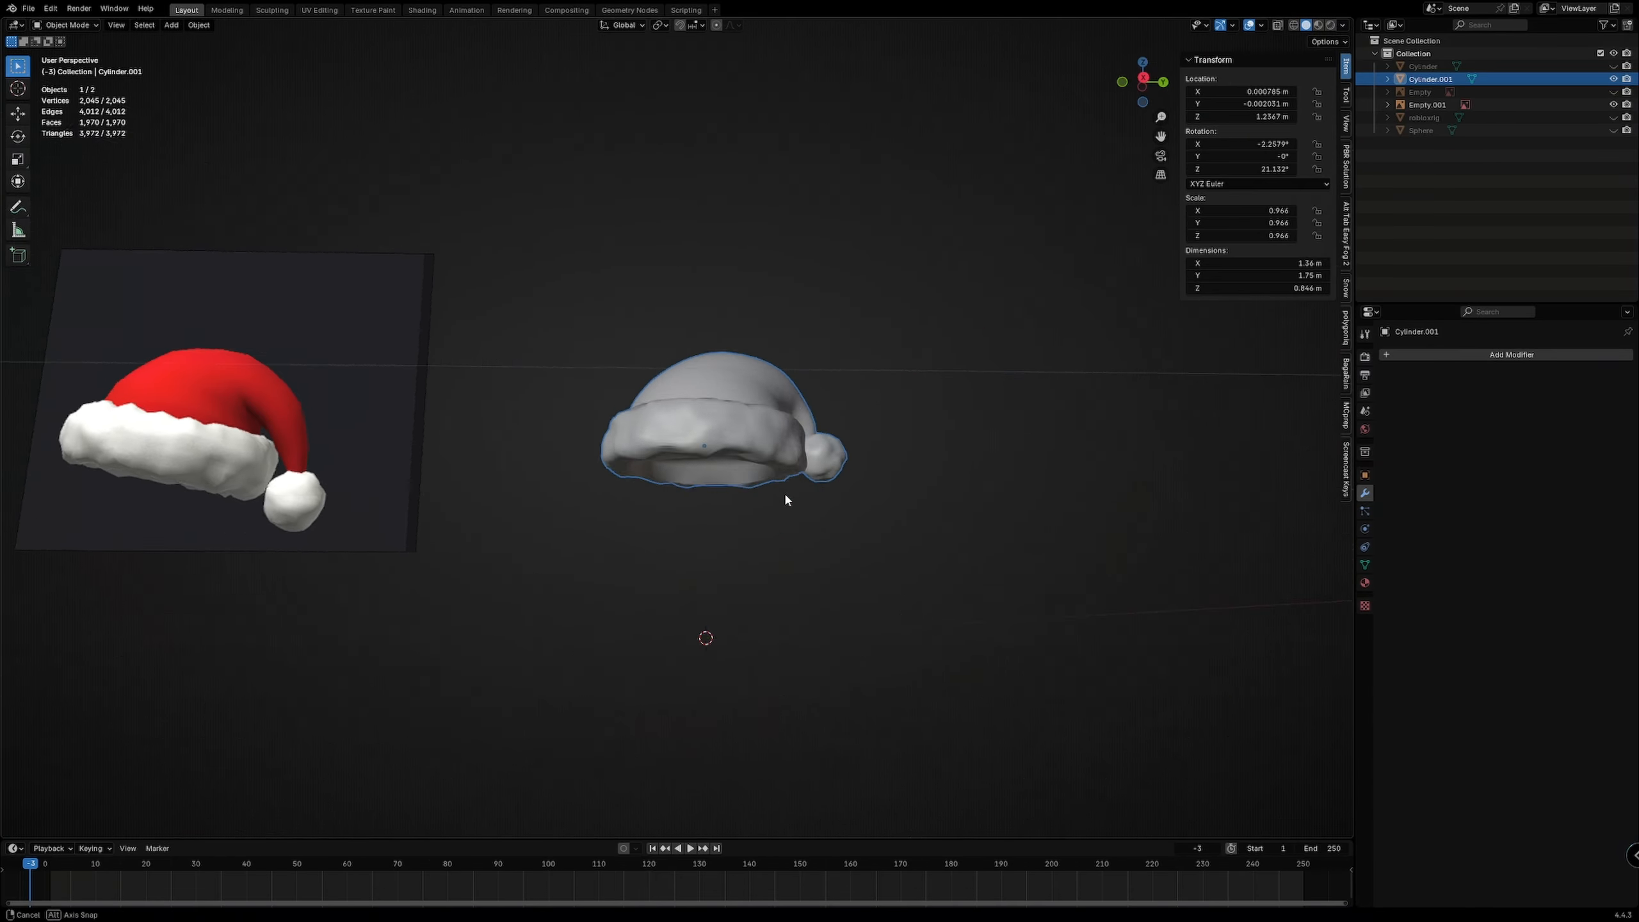
Step: Select the low-poly hat in the right view and export it as santahatlow.fbx
alt+middle_drag(786, 496, 768, 510)
click(563, 571)
scroll(563, 571, up, 9)
mouse_move(563, 571)
middle_down()
mouse_move(567, 633)
mouse_move(559, 568)
middle_up()
scroll(567, 632, down, 8)
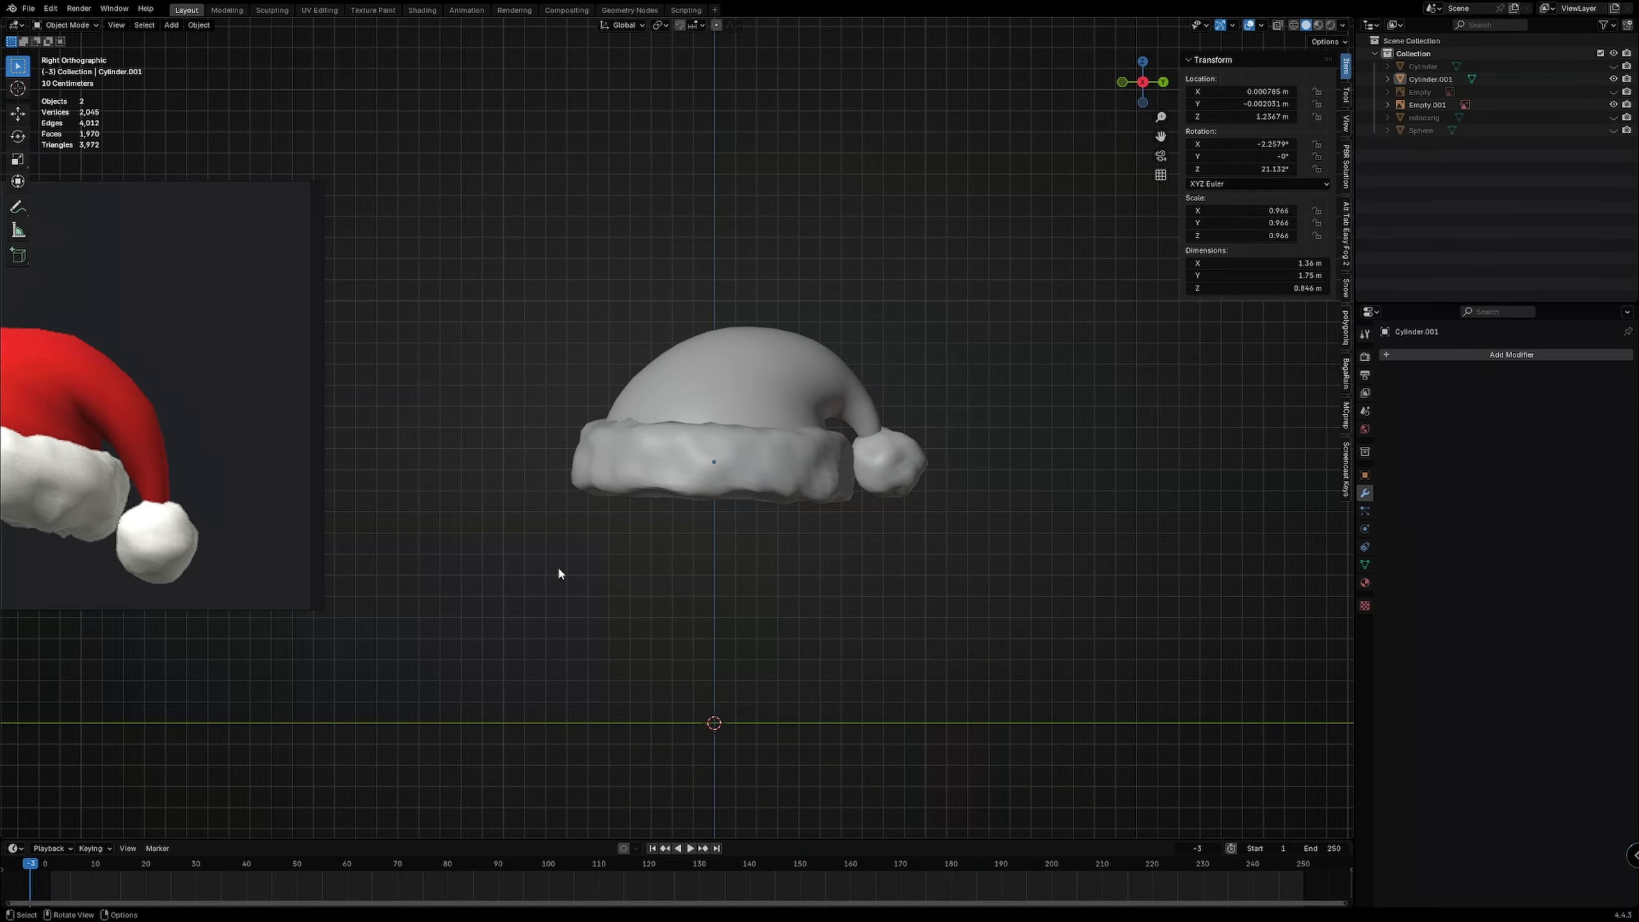
drag(508, 196, 965, 533)
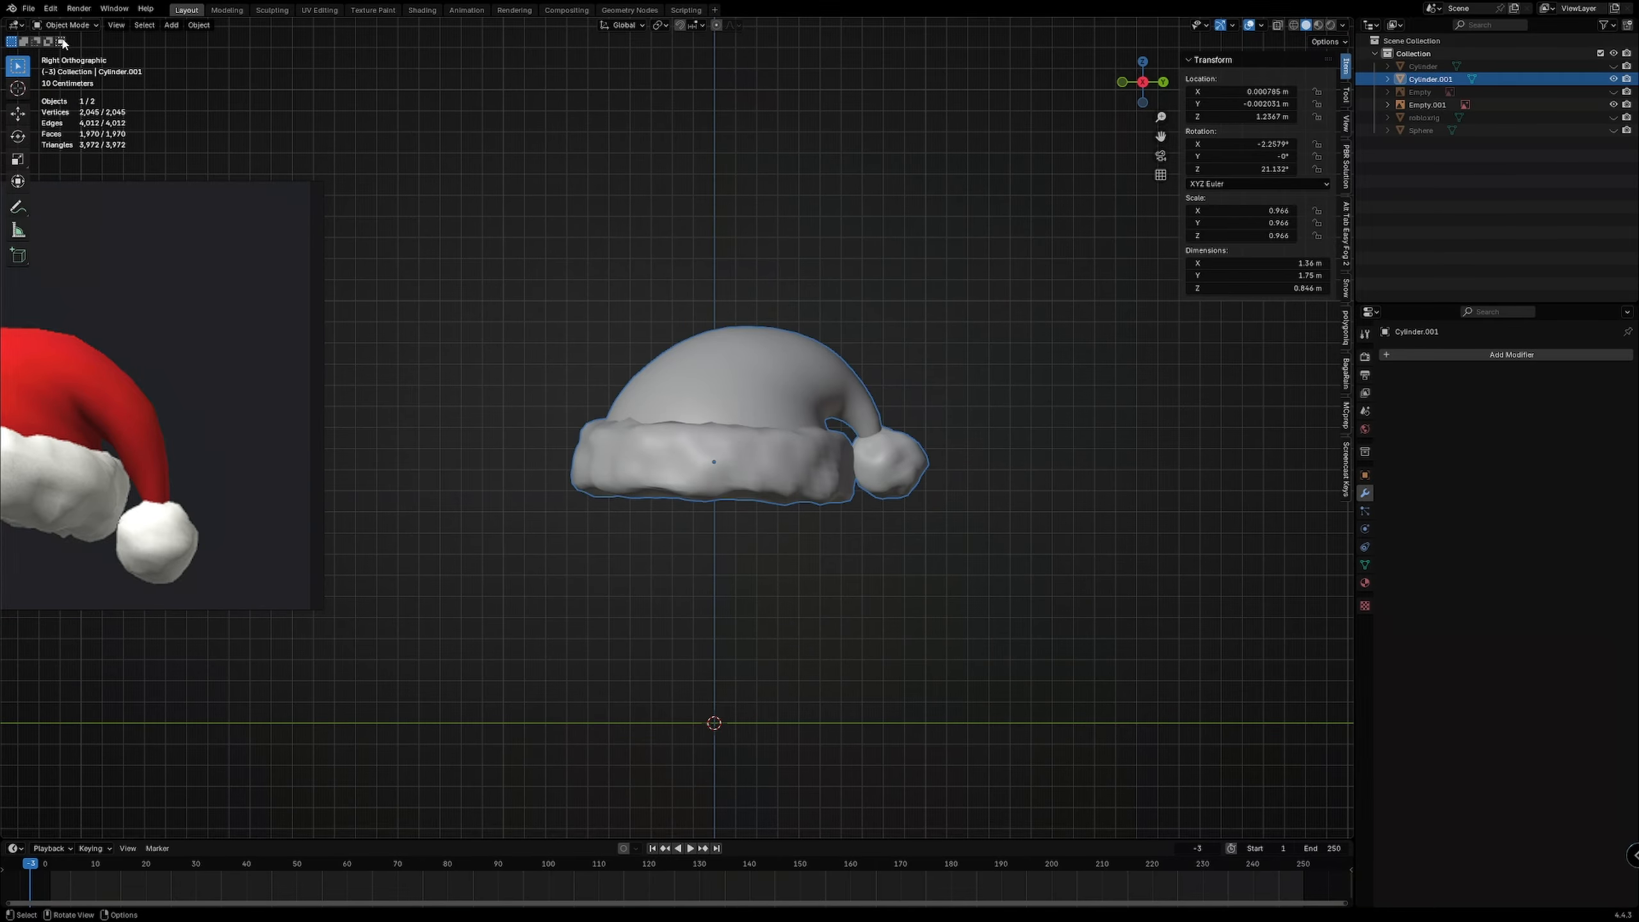
mouse_move(88, 208)
click(193, 306)
click(422, 368)
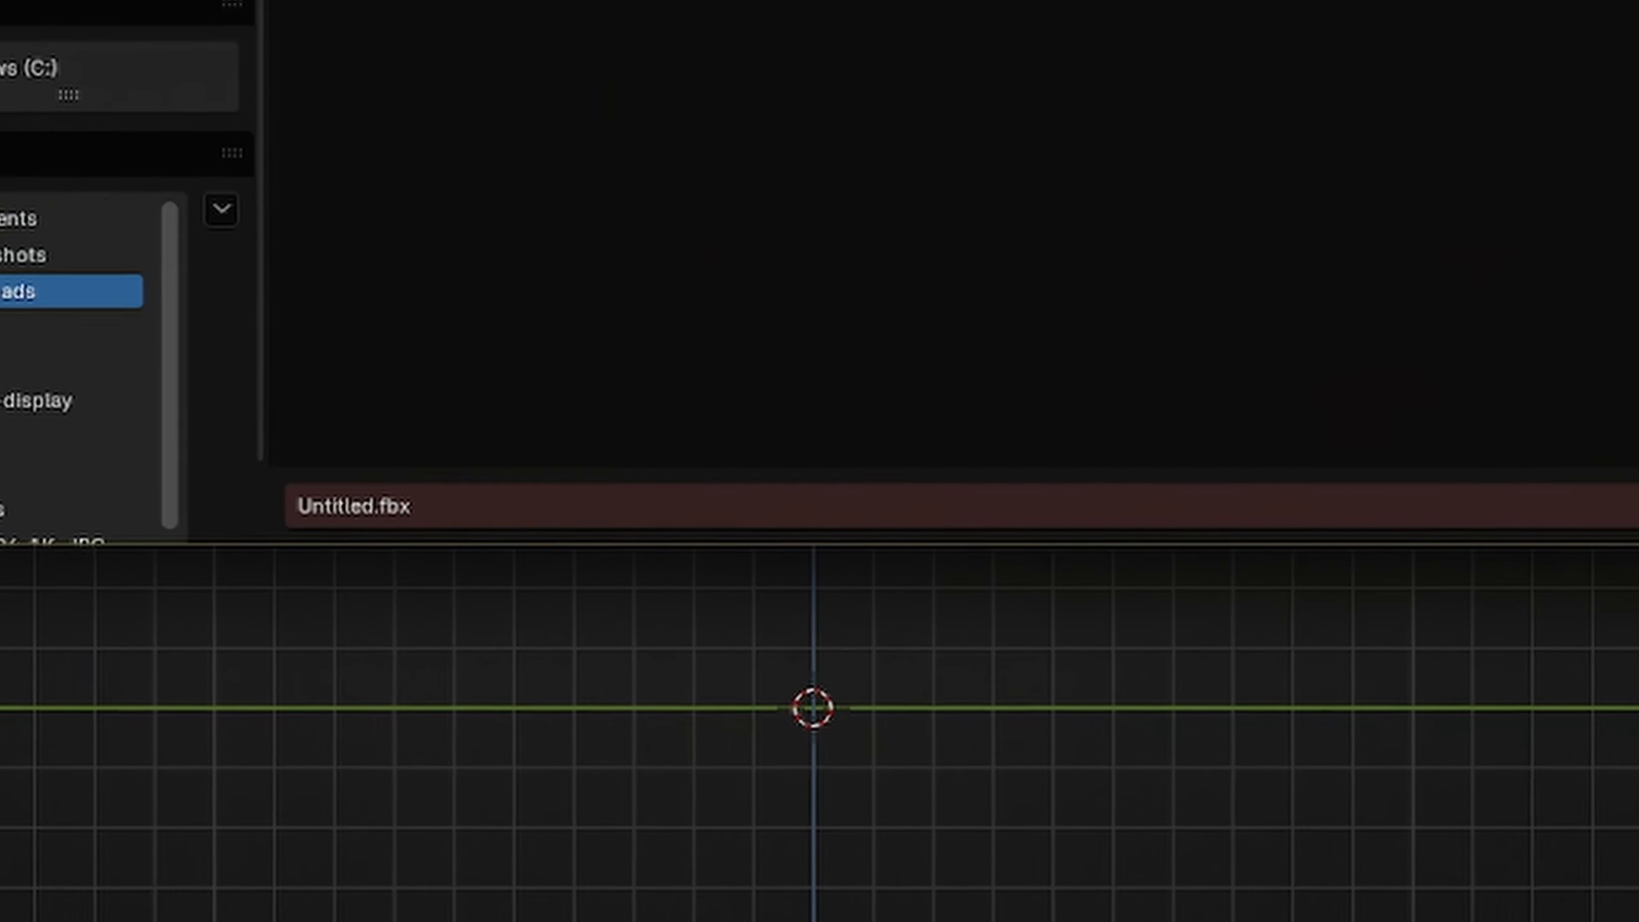
double_click(550, 652)
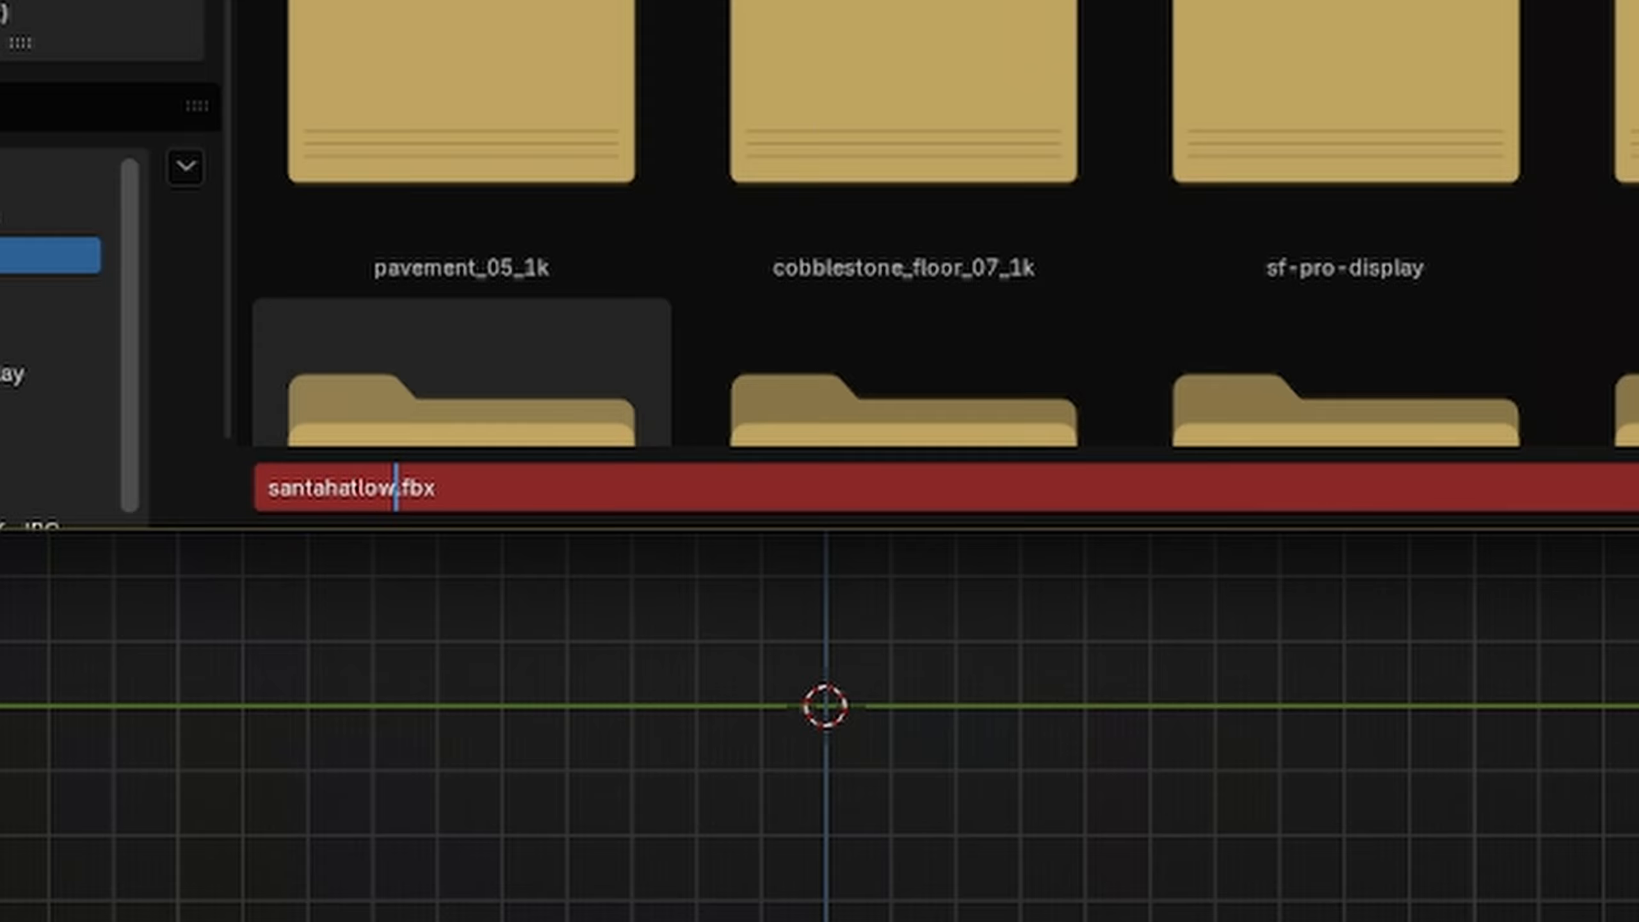
key(Return)
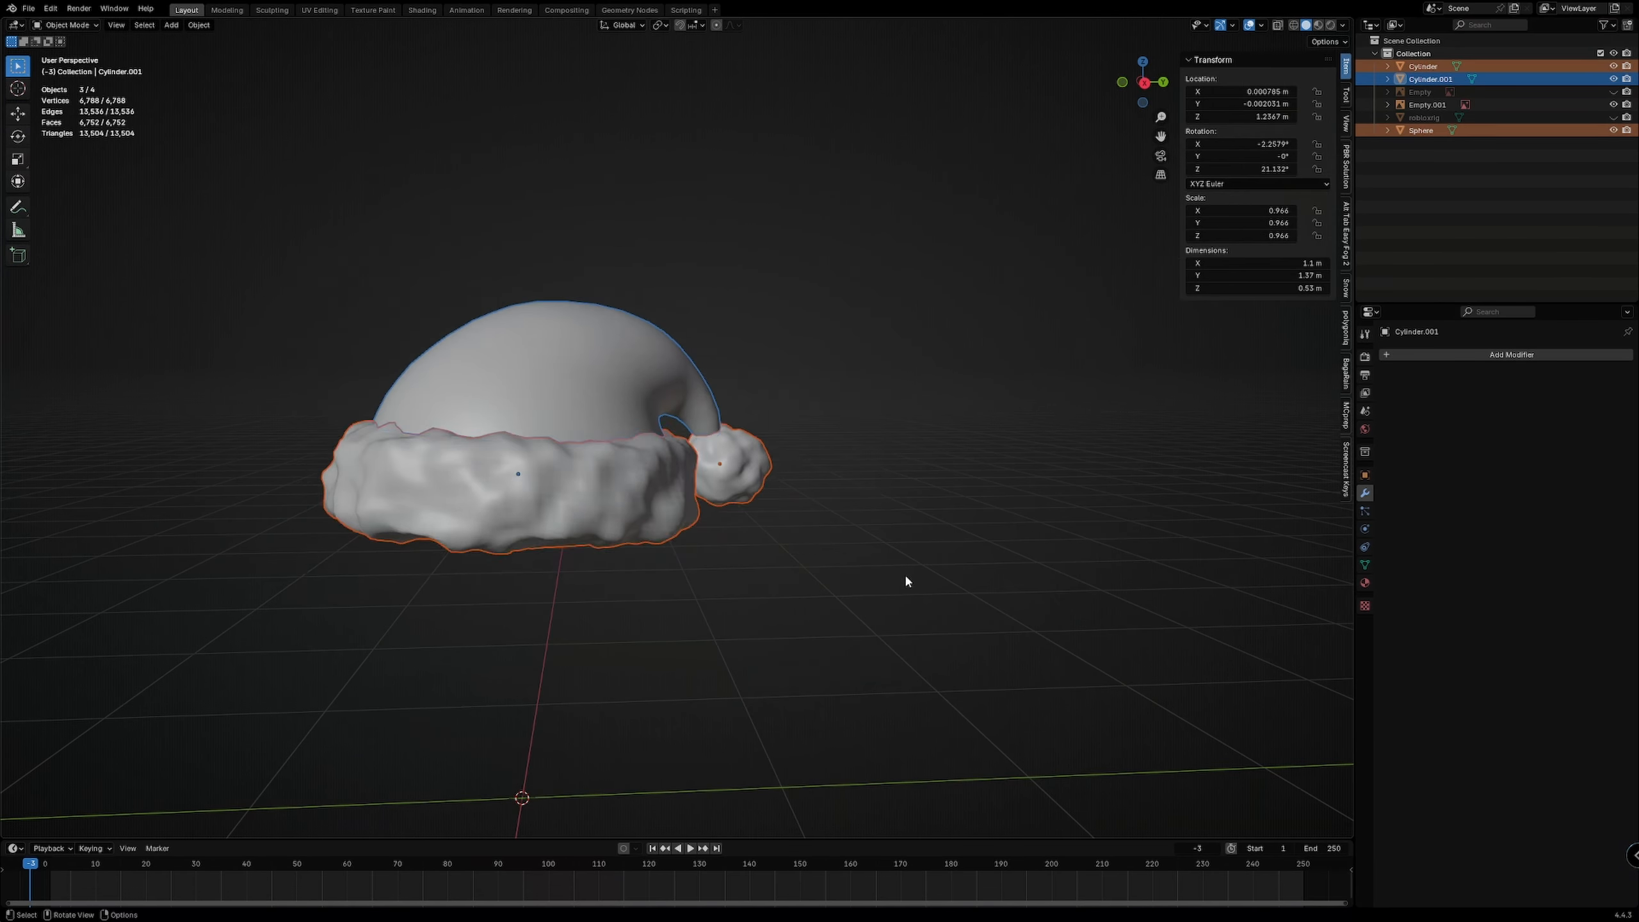
Step: Select the high-poly hat body, brim and pom-pom together and export them as santahathigh.fbx
key(KP_3)
drag(263, 190, 926, 578)
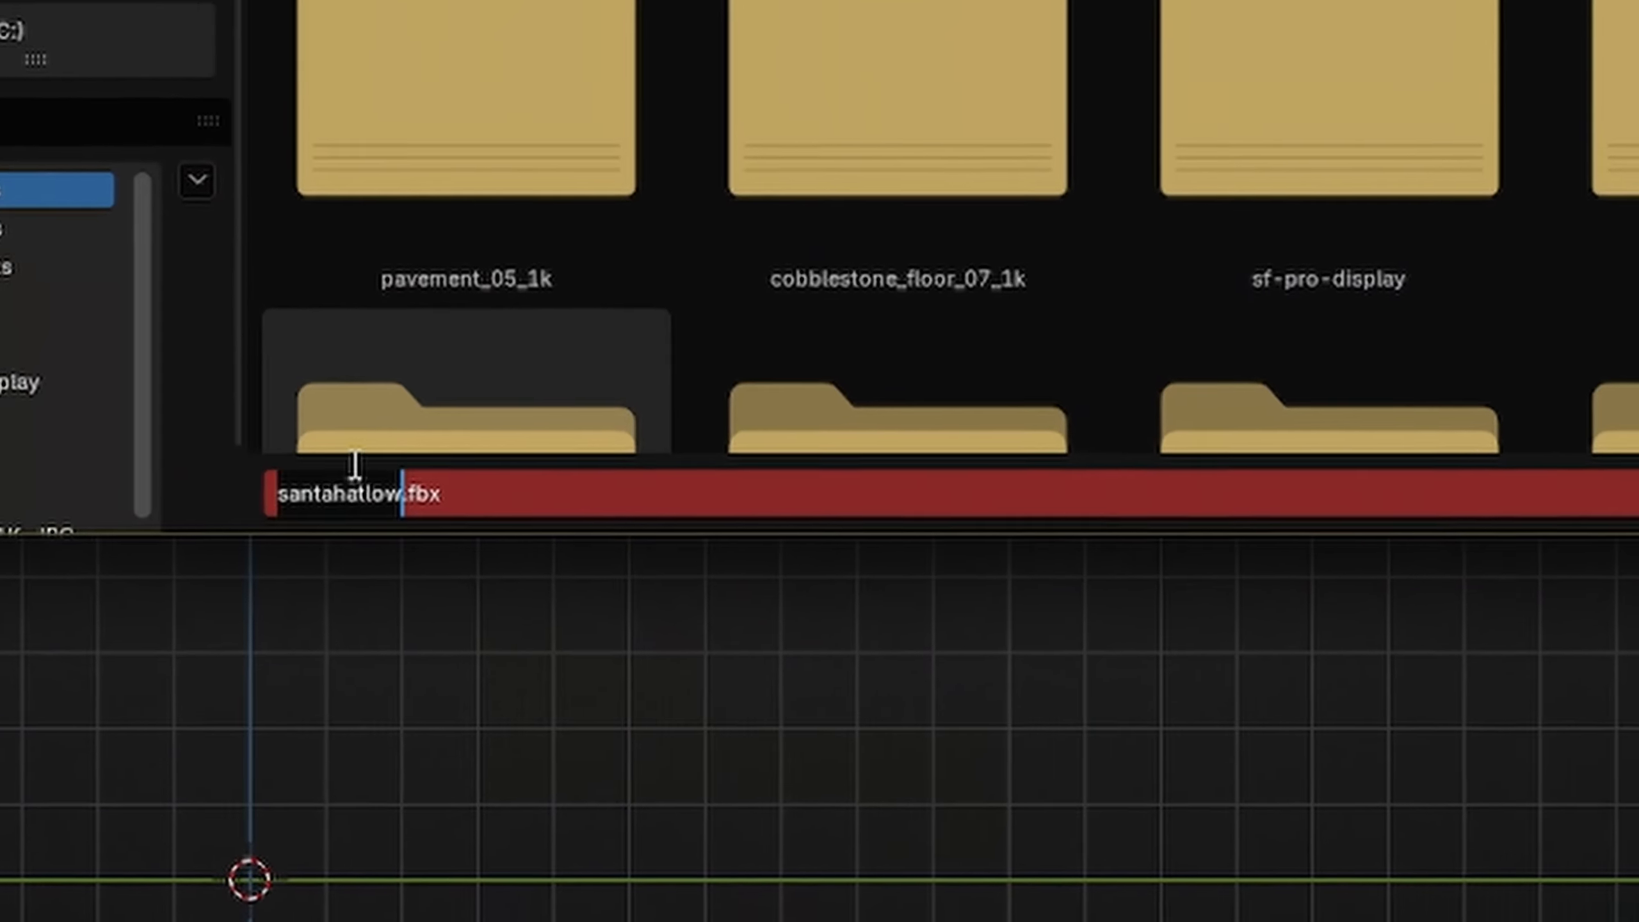
click(347, 460)
key(BackSpace)
key(BackSpace)
key(BackSpace)
key(BackSpace)
key(BackSpace)
key(BackSpace)
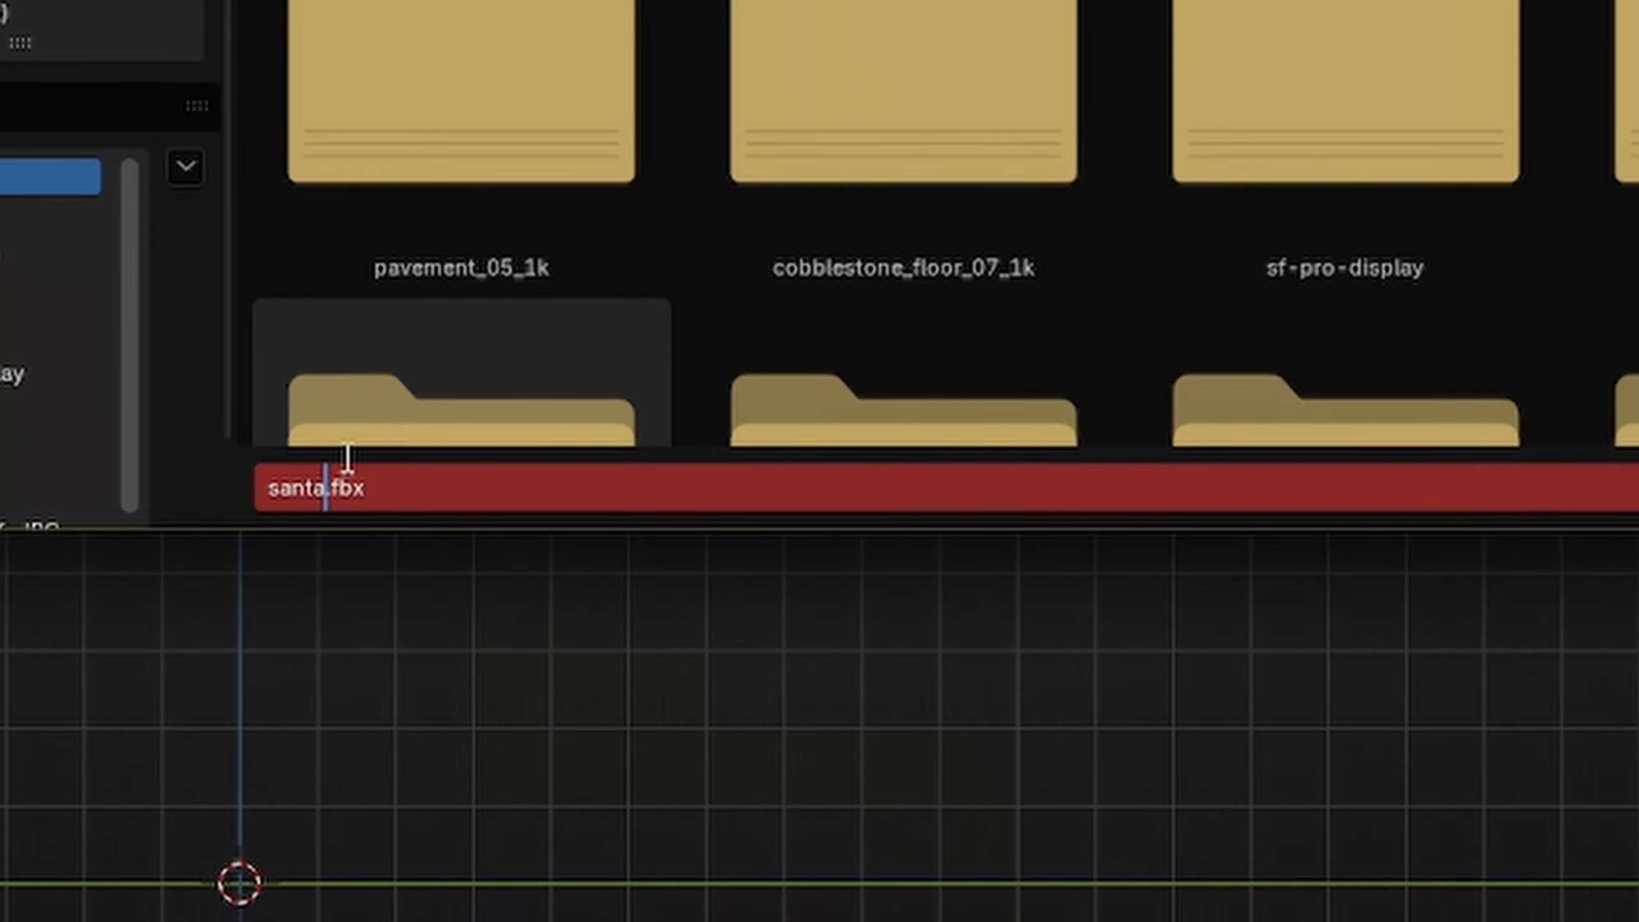
key(Return)
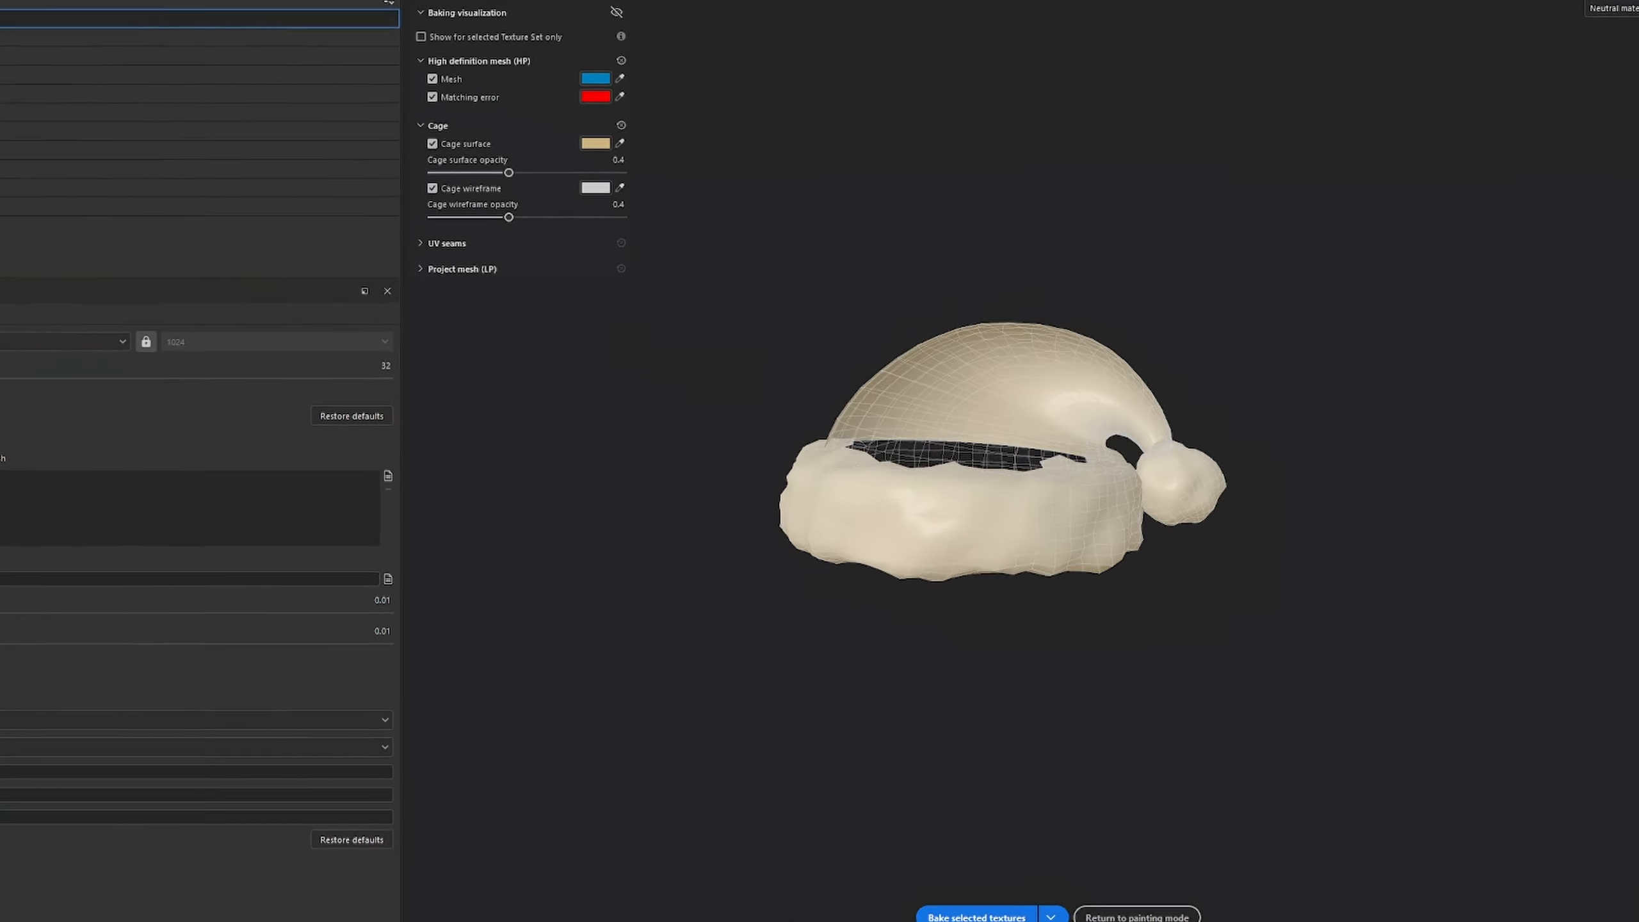
Step: Switch to Substance 3D Painter and create a new Roblox (SurfaceAppearance) project from santahatlow.fbx with Auto-unwrap turned off
key(ctrl+n)
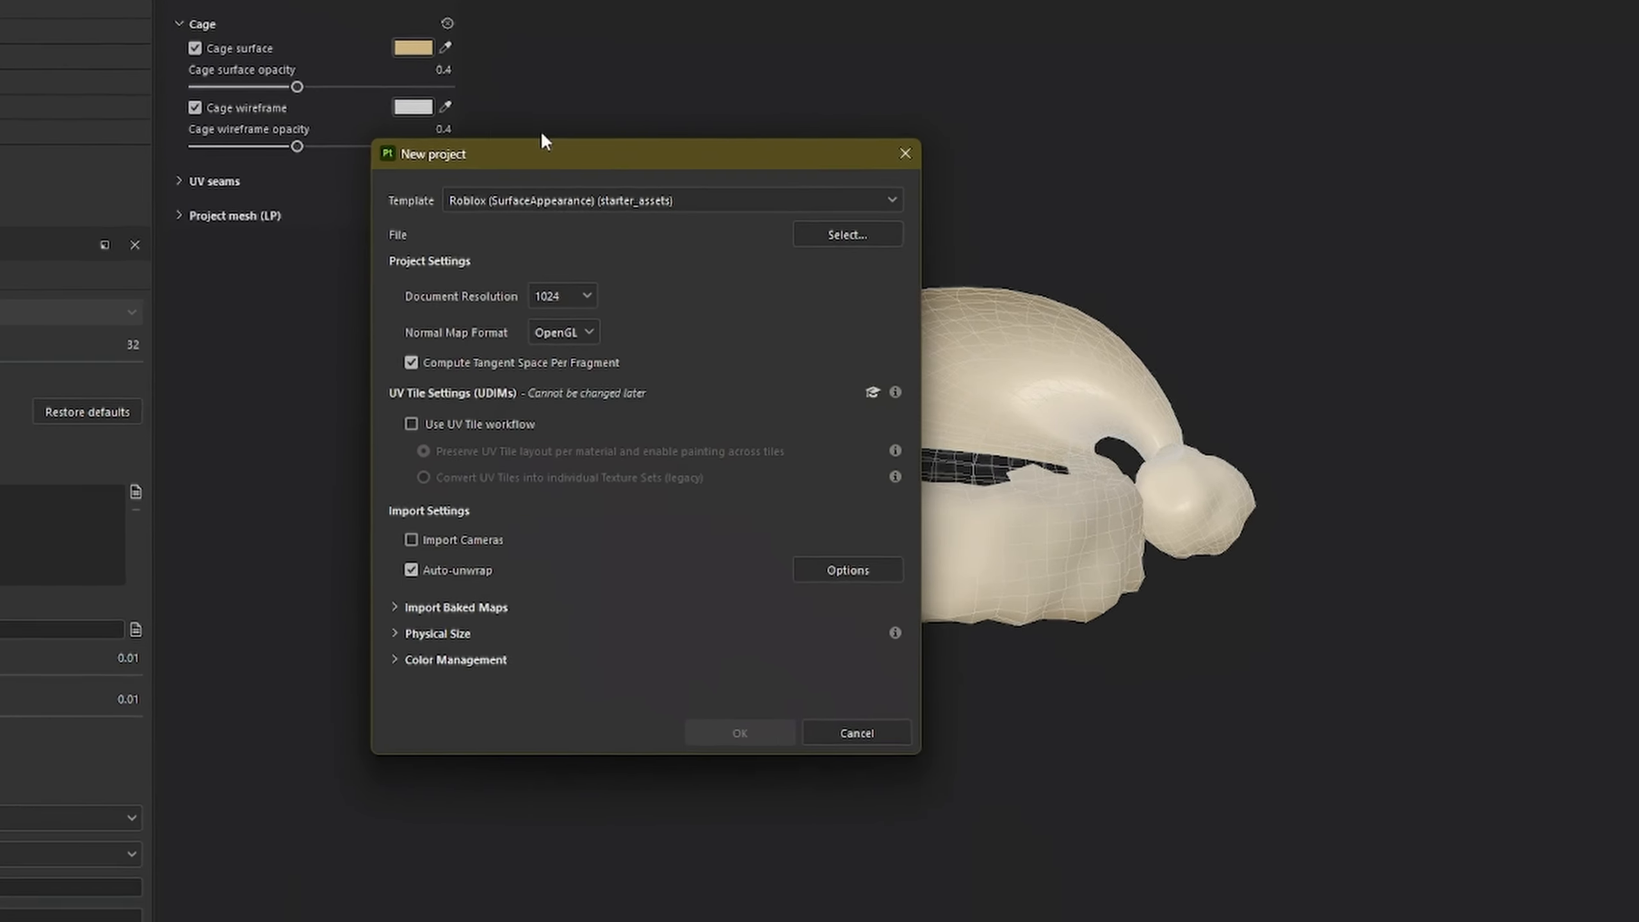
drag(686, 92, 1015, 81)
click(1070, 178)
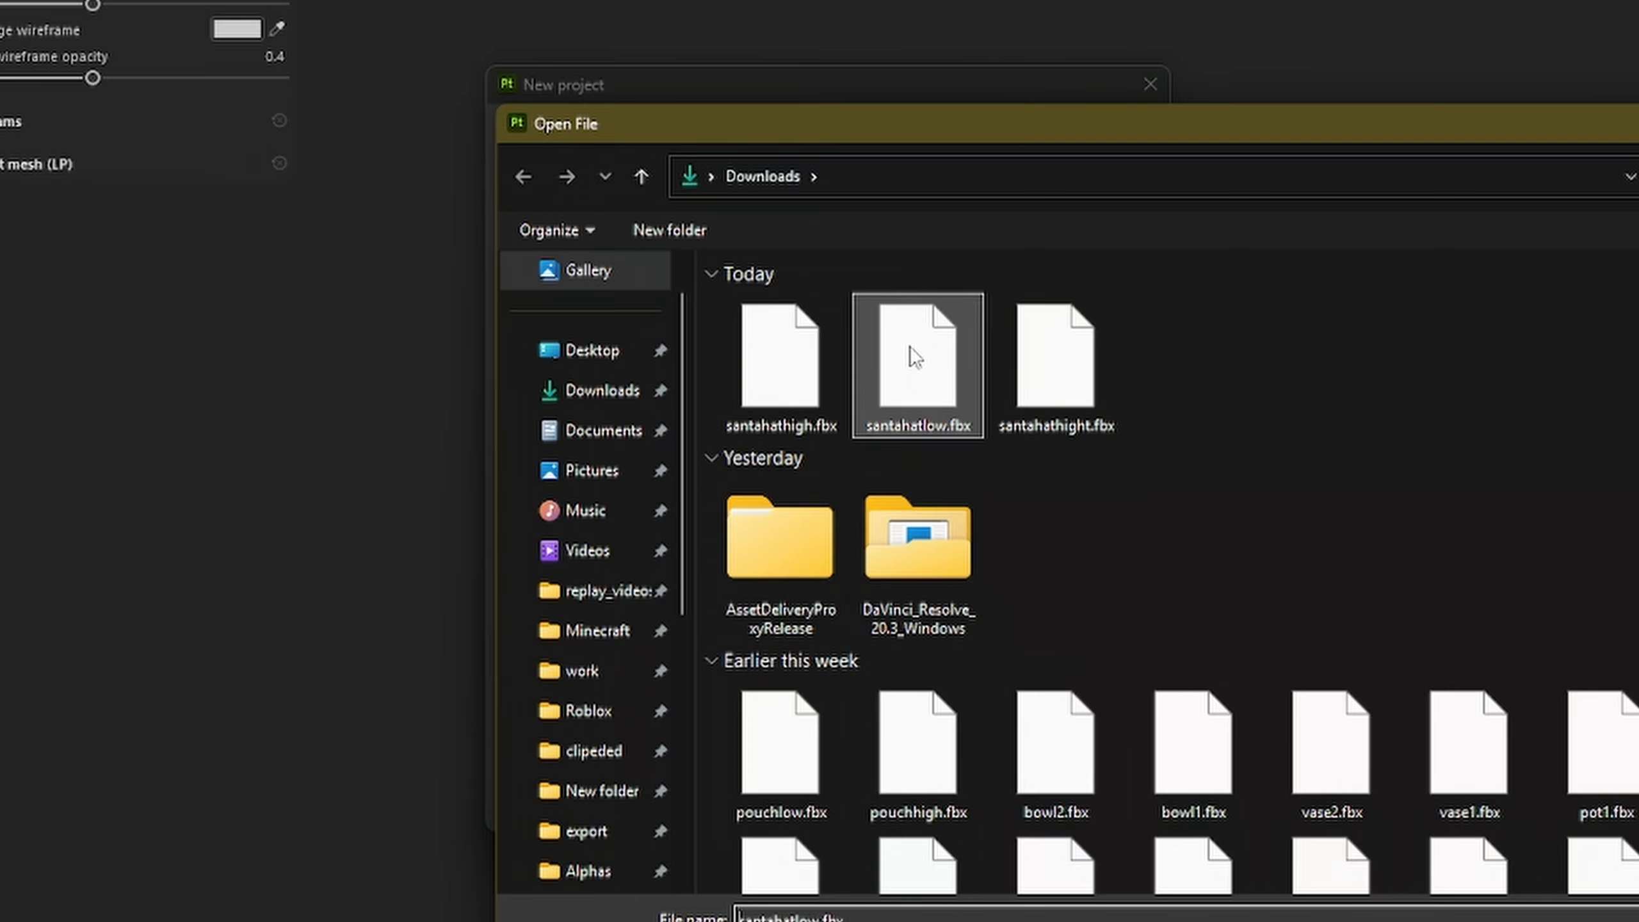
double_click(908, 352)
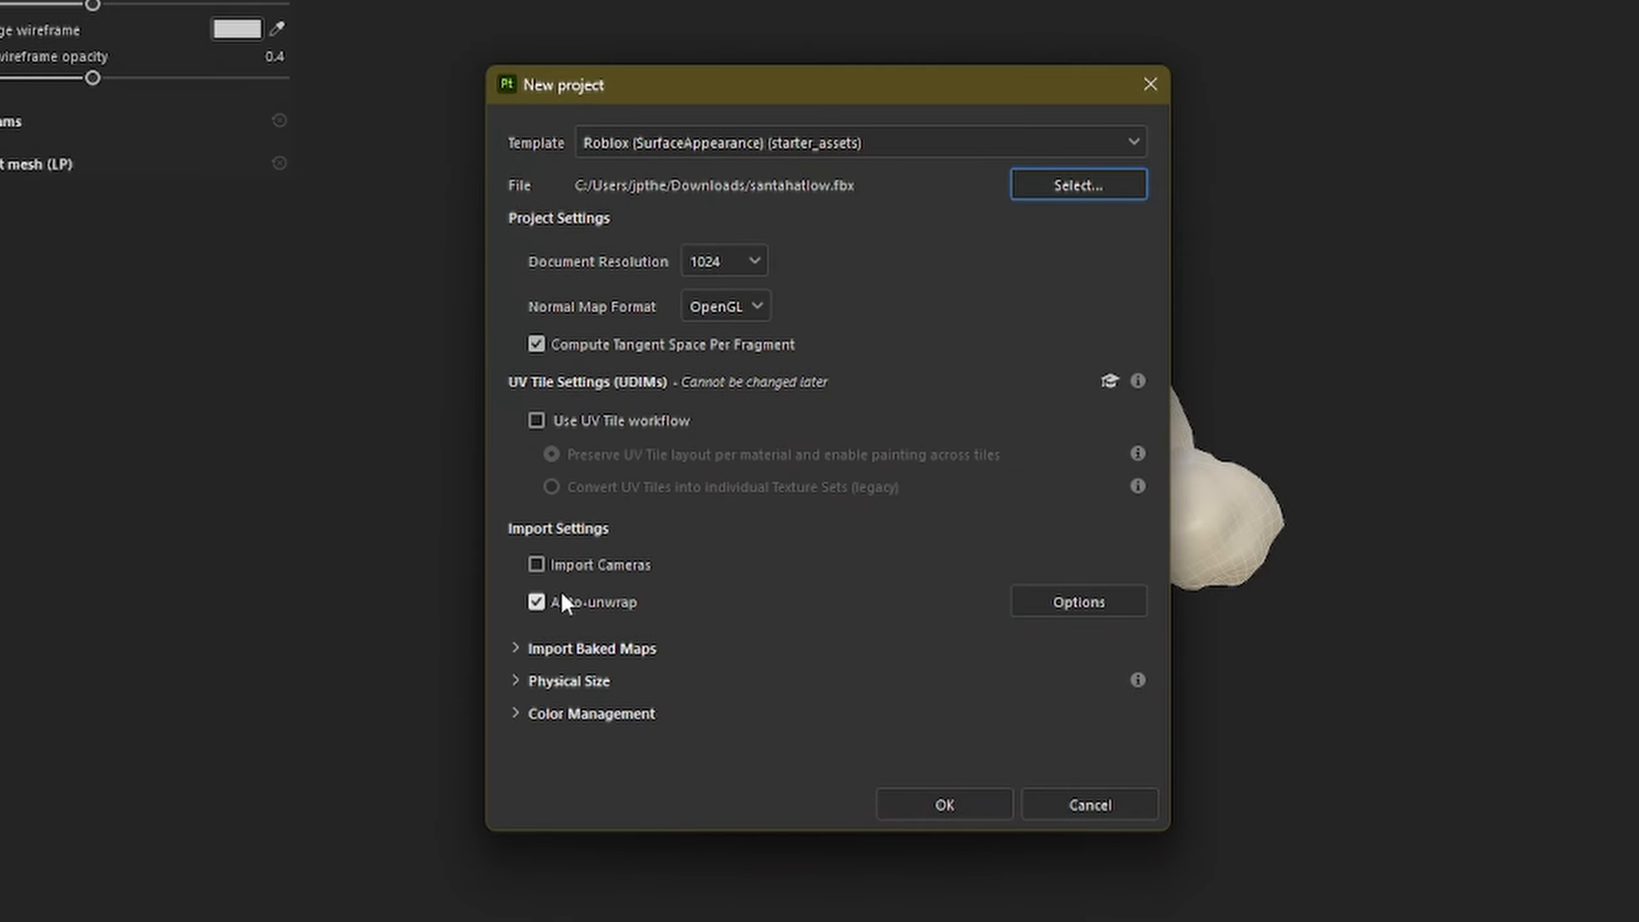
click(537, 602)
click(945, 804)
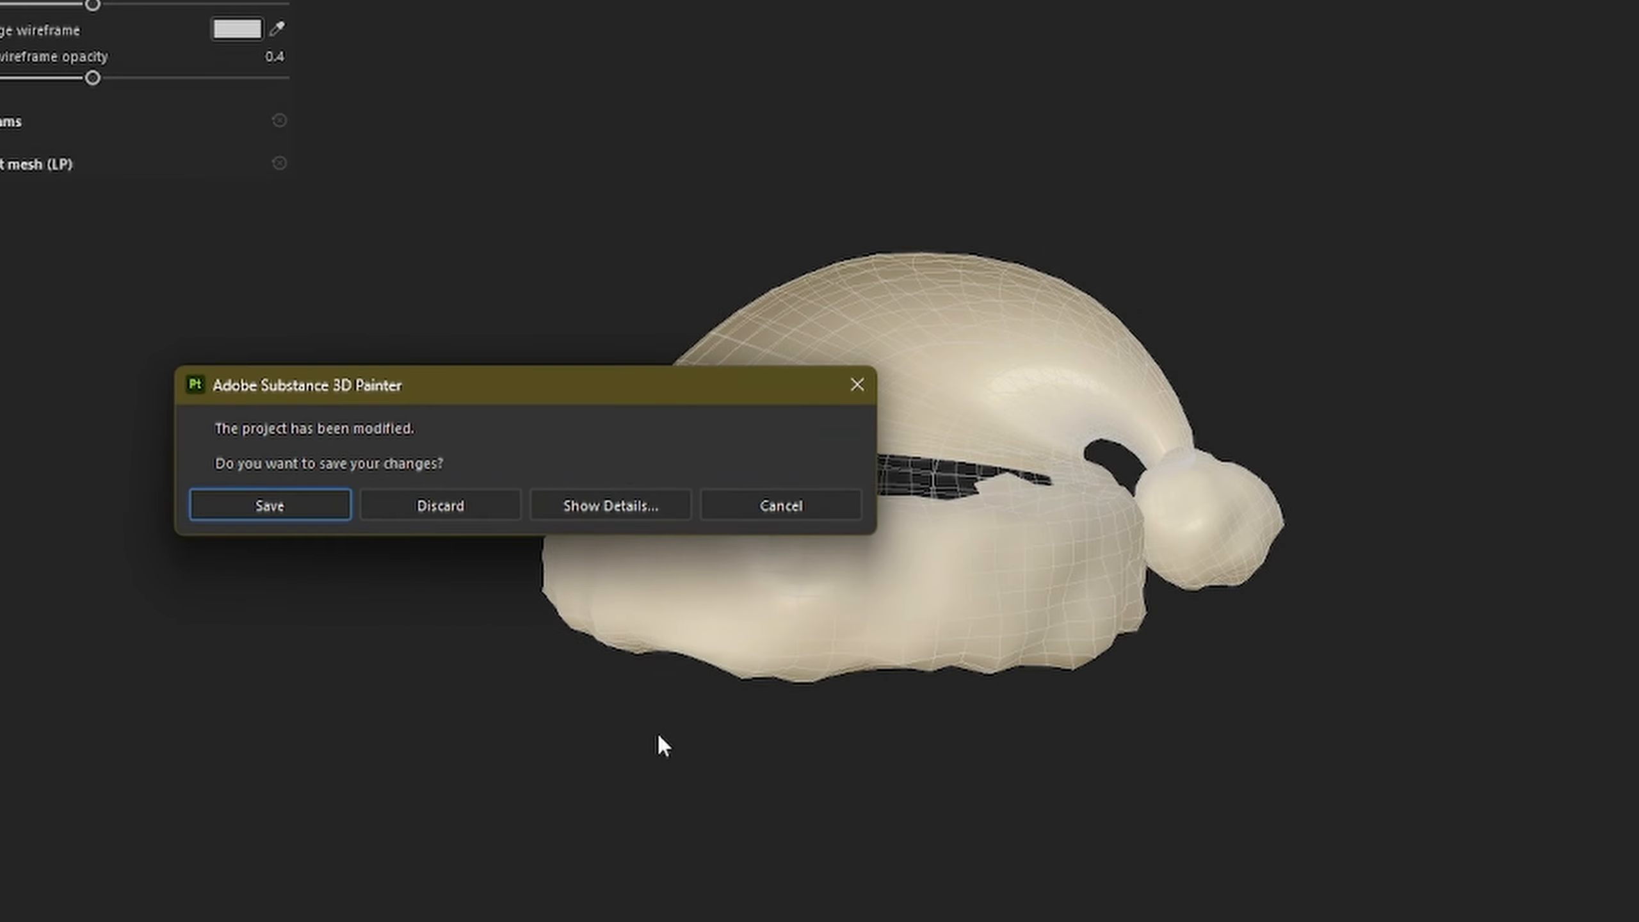
click(331, 510)
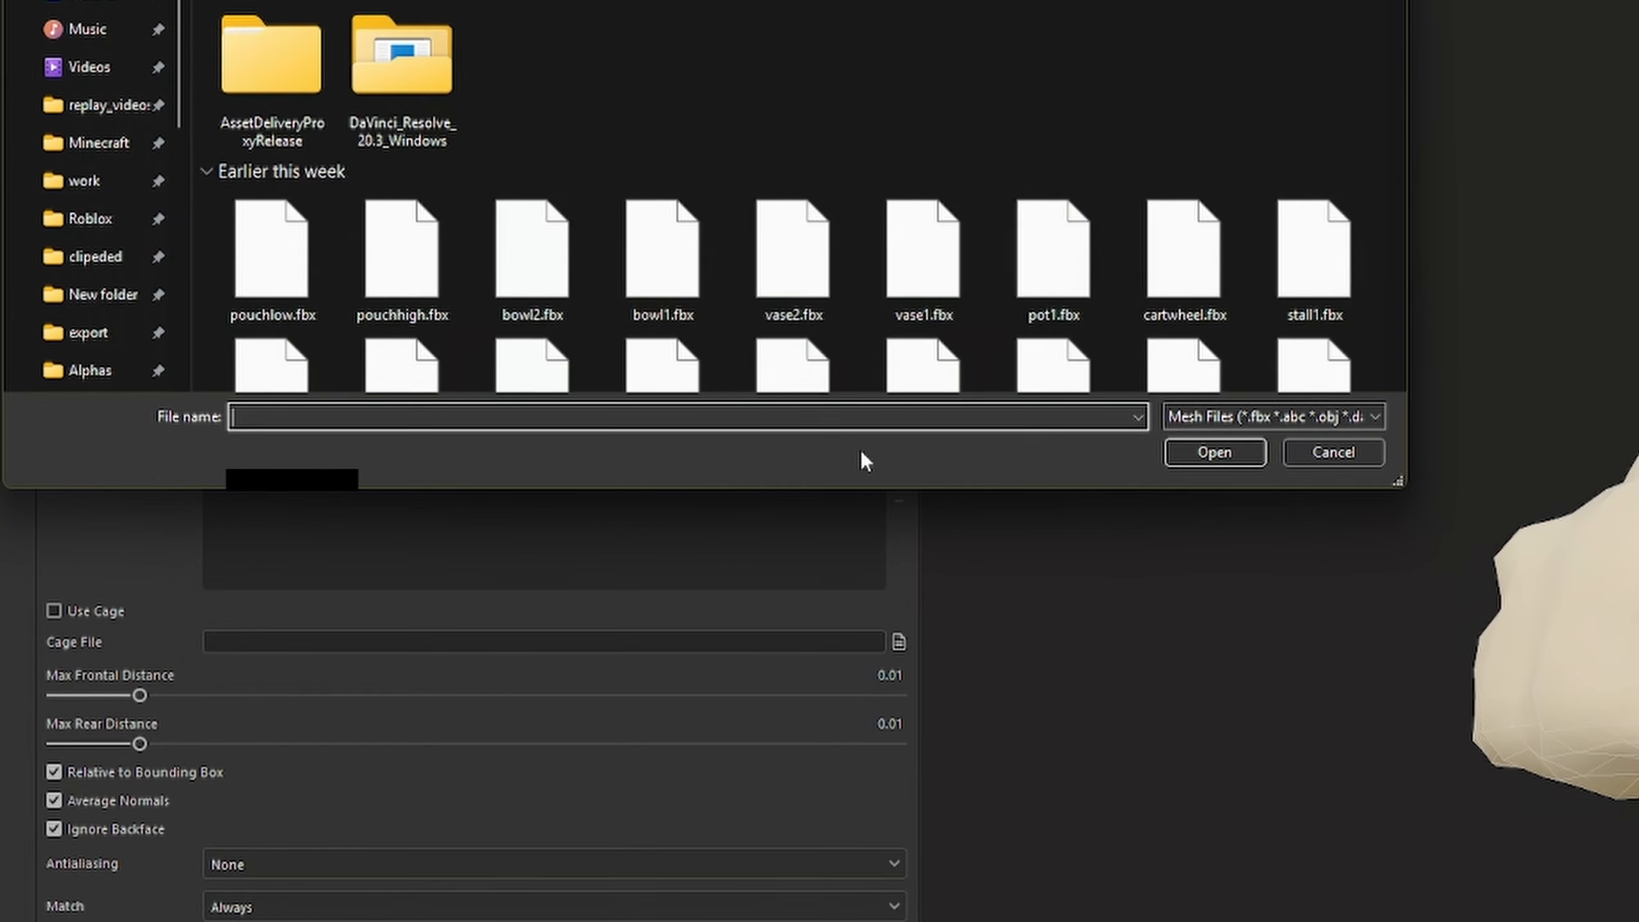
Step: Bake the mesh maps from santahathigh.fbx with a Max Rear Distance of about 0.022 and return to painting mode
click(811, 526)
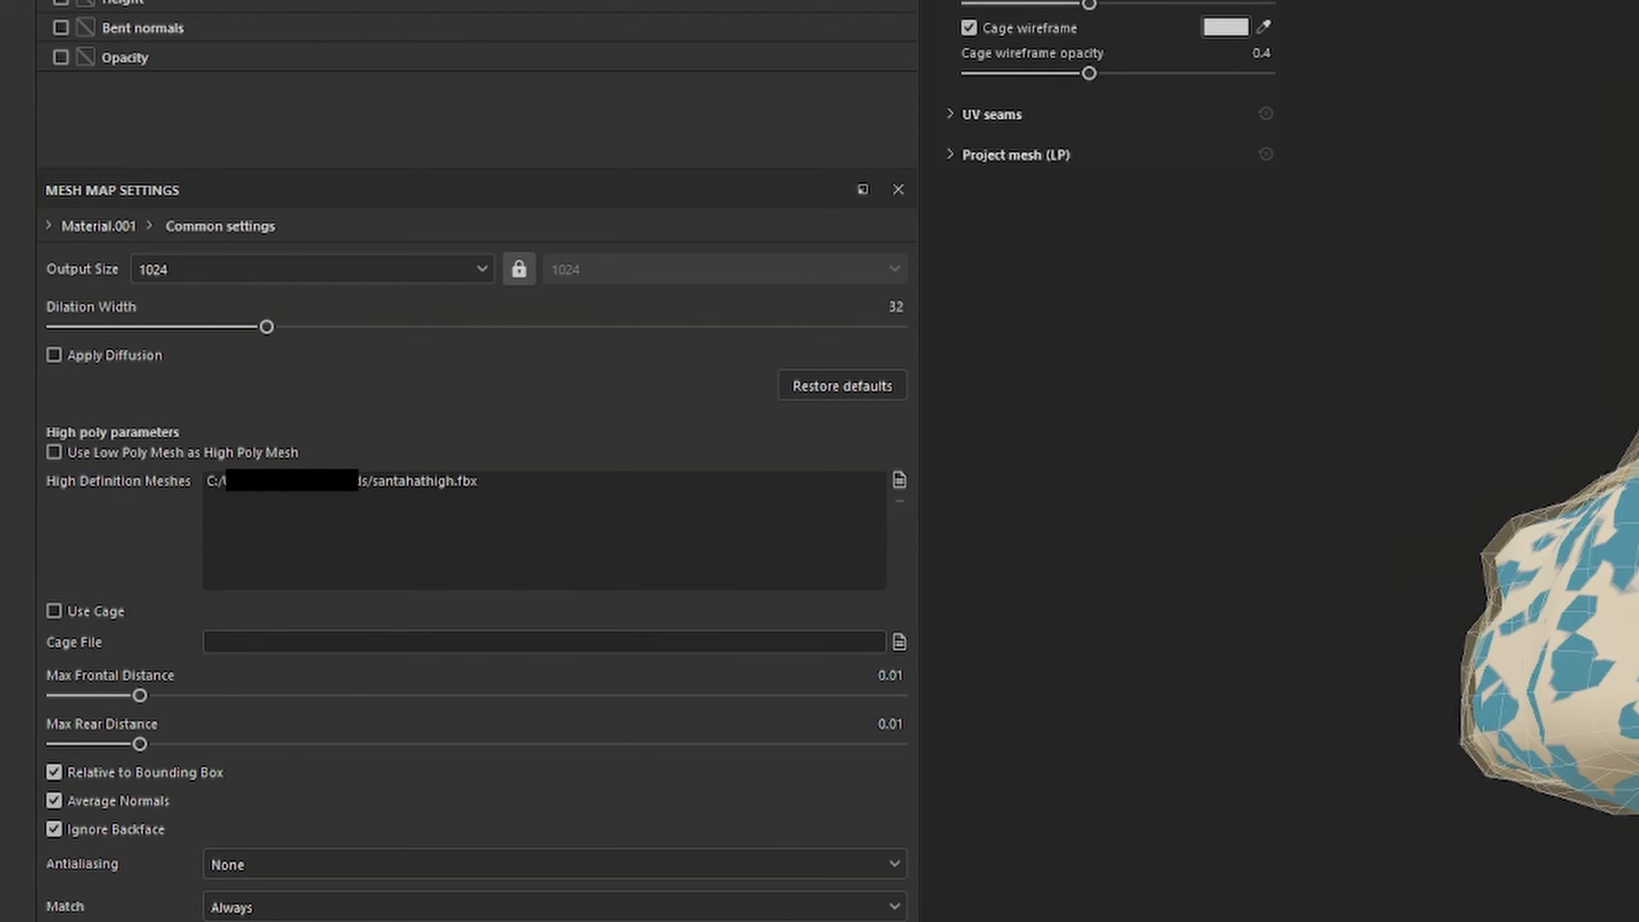
drag(140, 744, 154, 746)
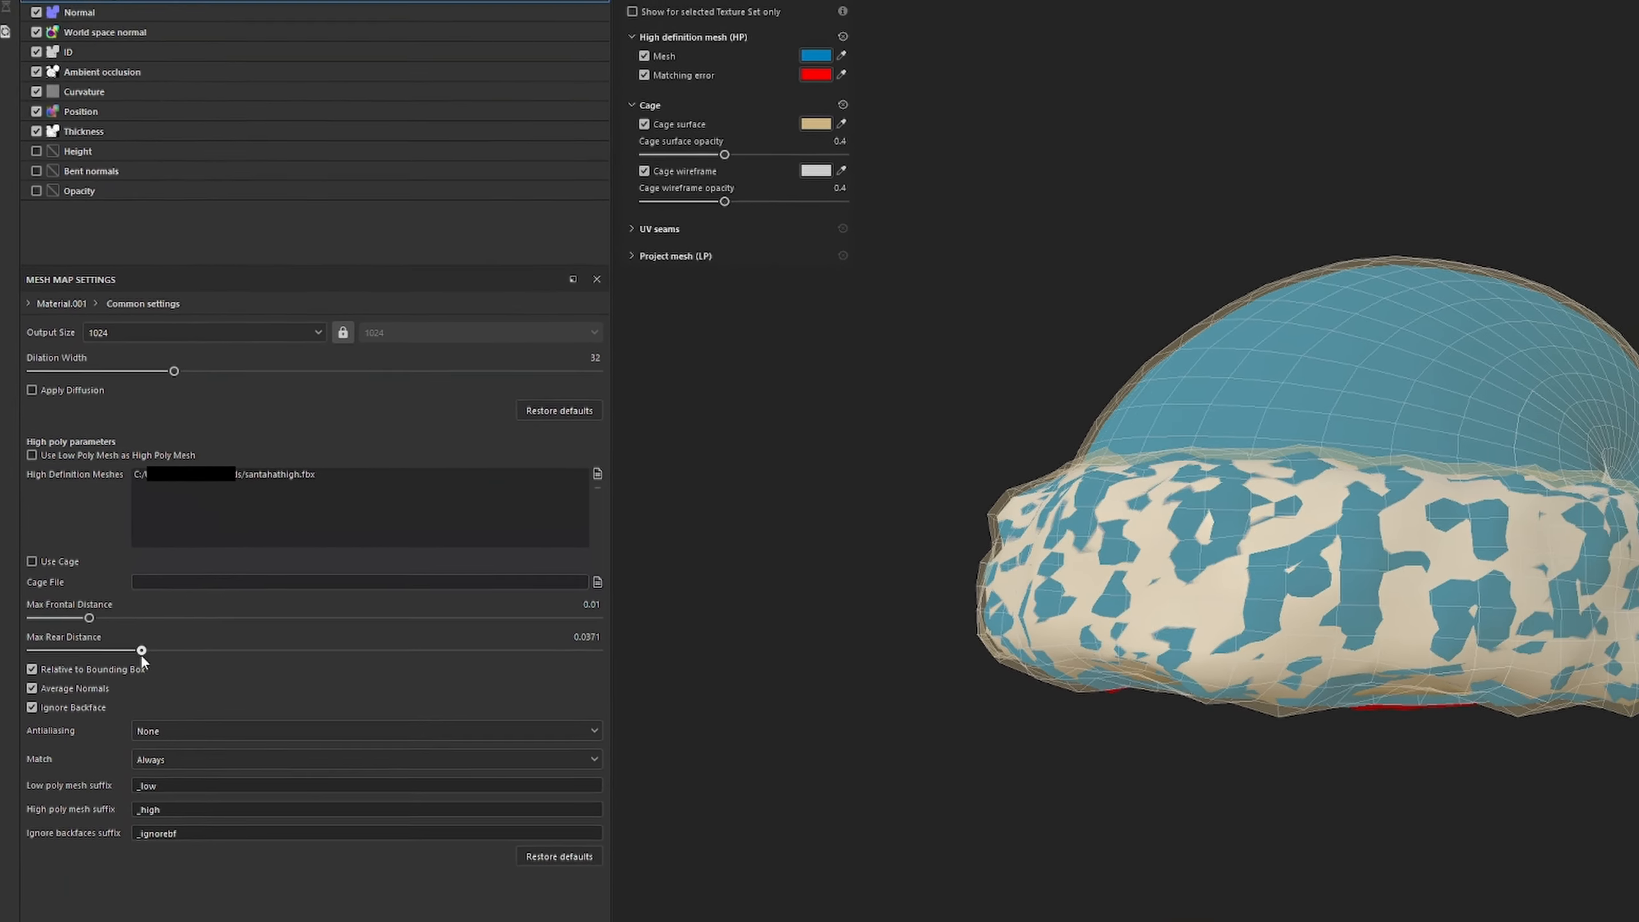
alt+drag(817, 535, 1258, 561)
click(1018, 862)
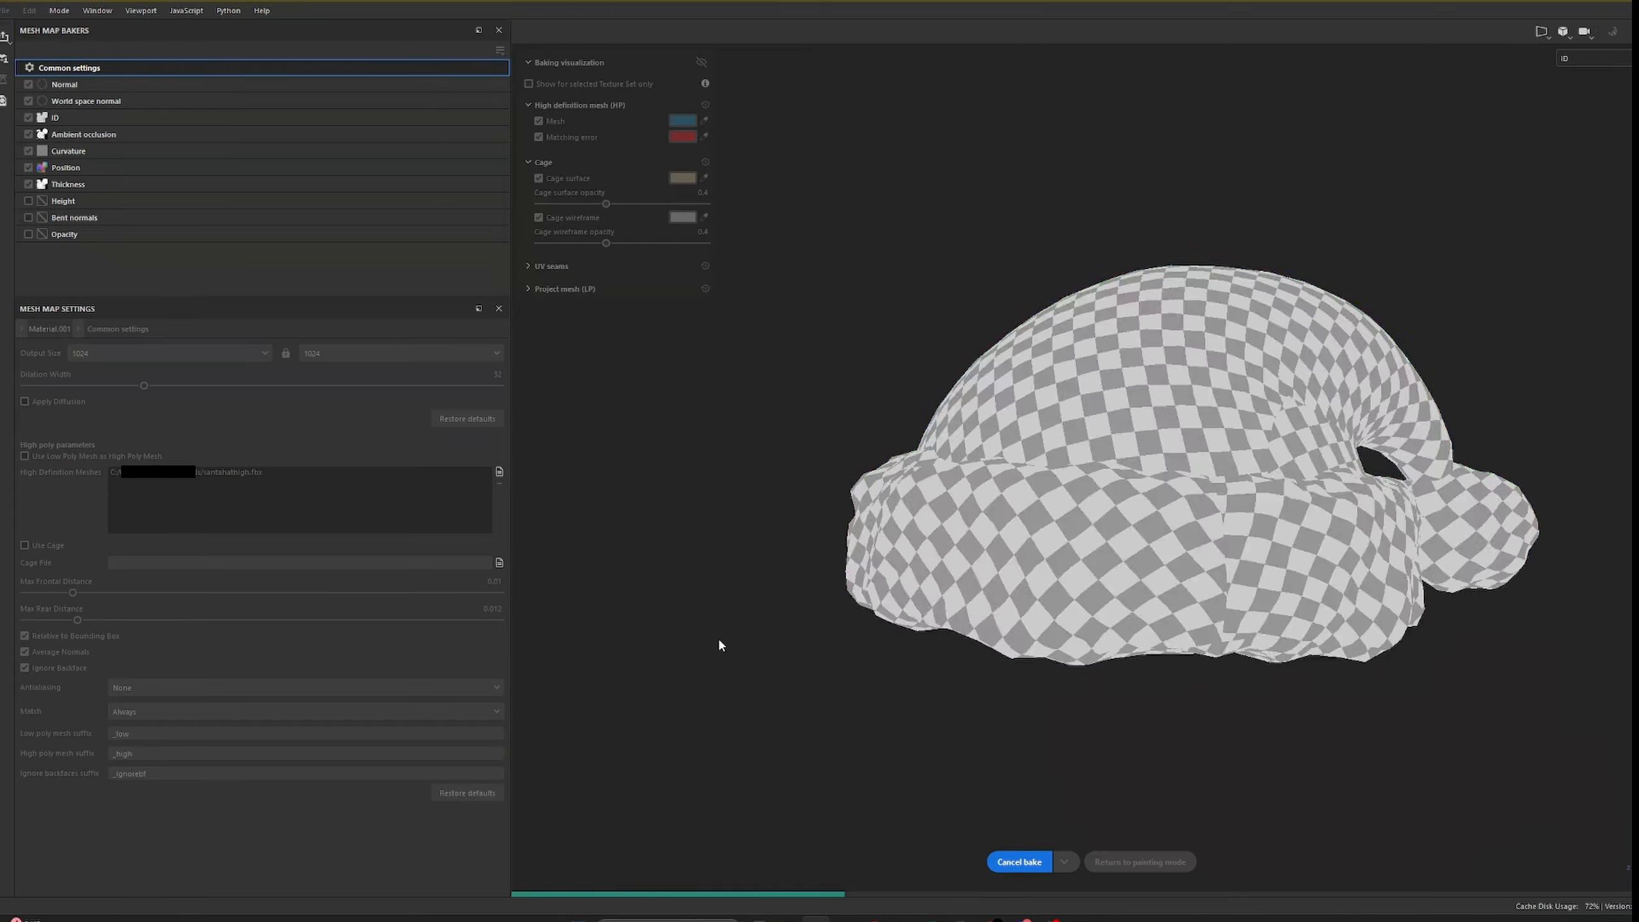
click(1161, 861)
Step: Search the library for fabric, apply the Fabric Burlap smart material to the hat and colour its base layer red
mouse_move(1090, 710)
alt+mouse_down()
mouse_move(1072, 505)
mouse_move(623, 659)
mouse_move(1071, 610)
alt+mouse_up()
text(fabric)
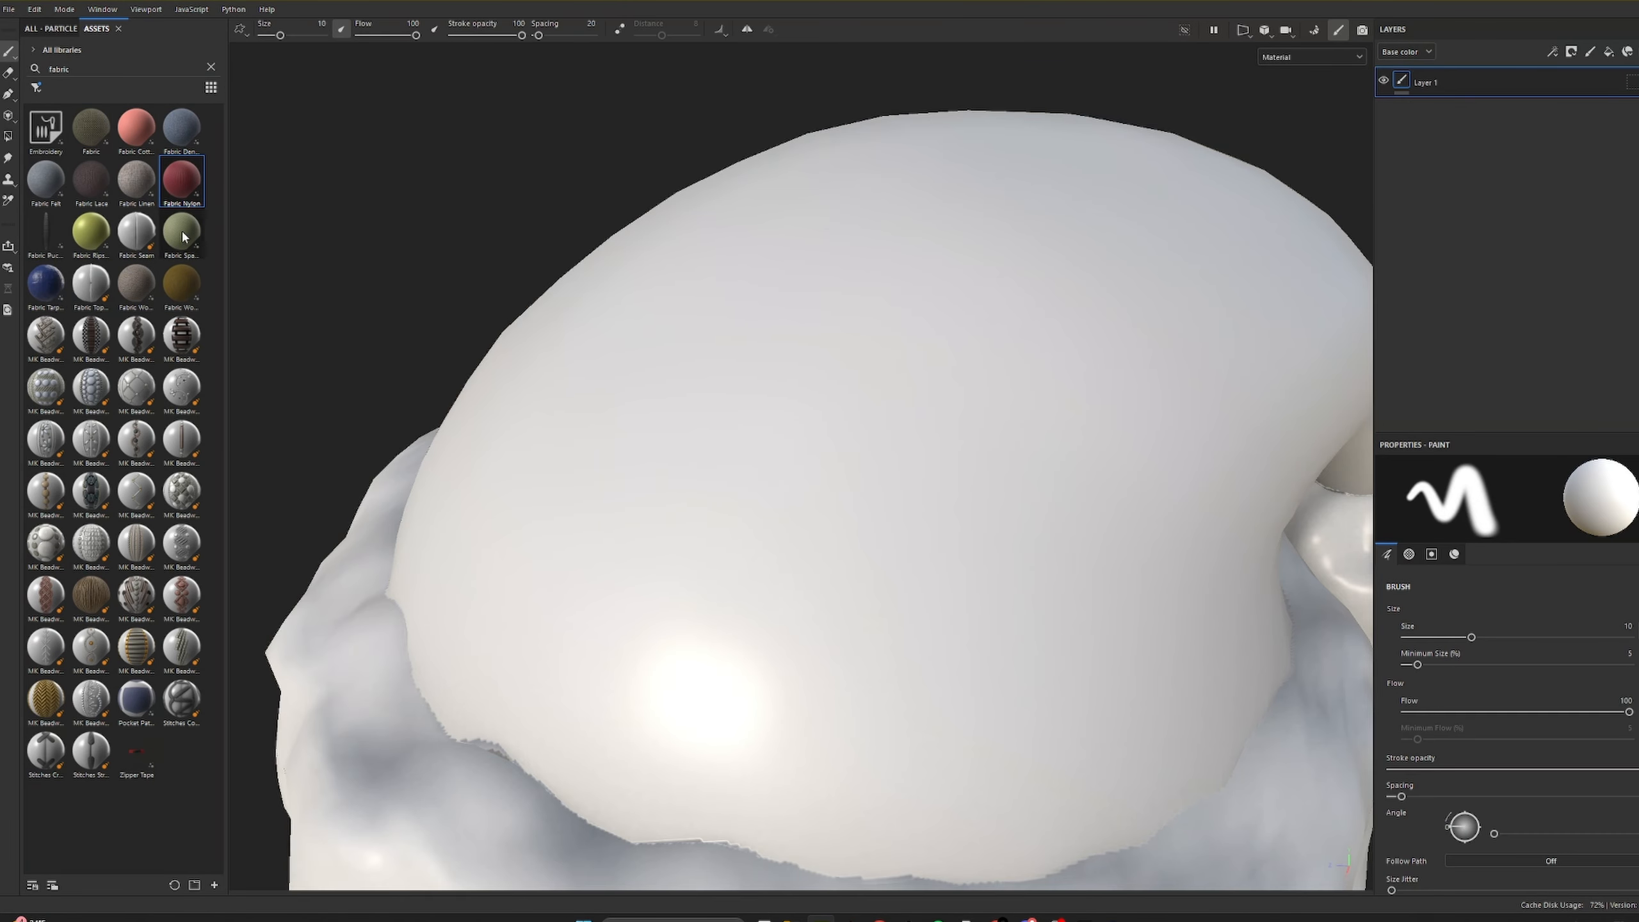
drag(181, 233, 332, 256)
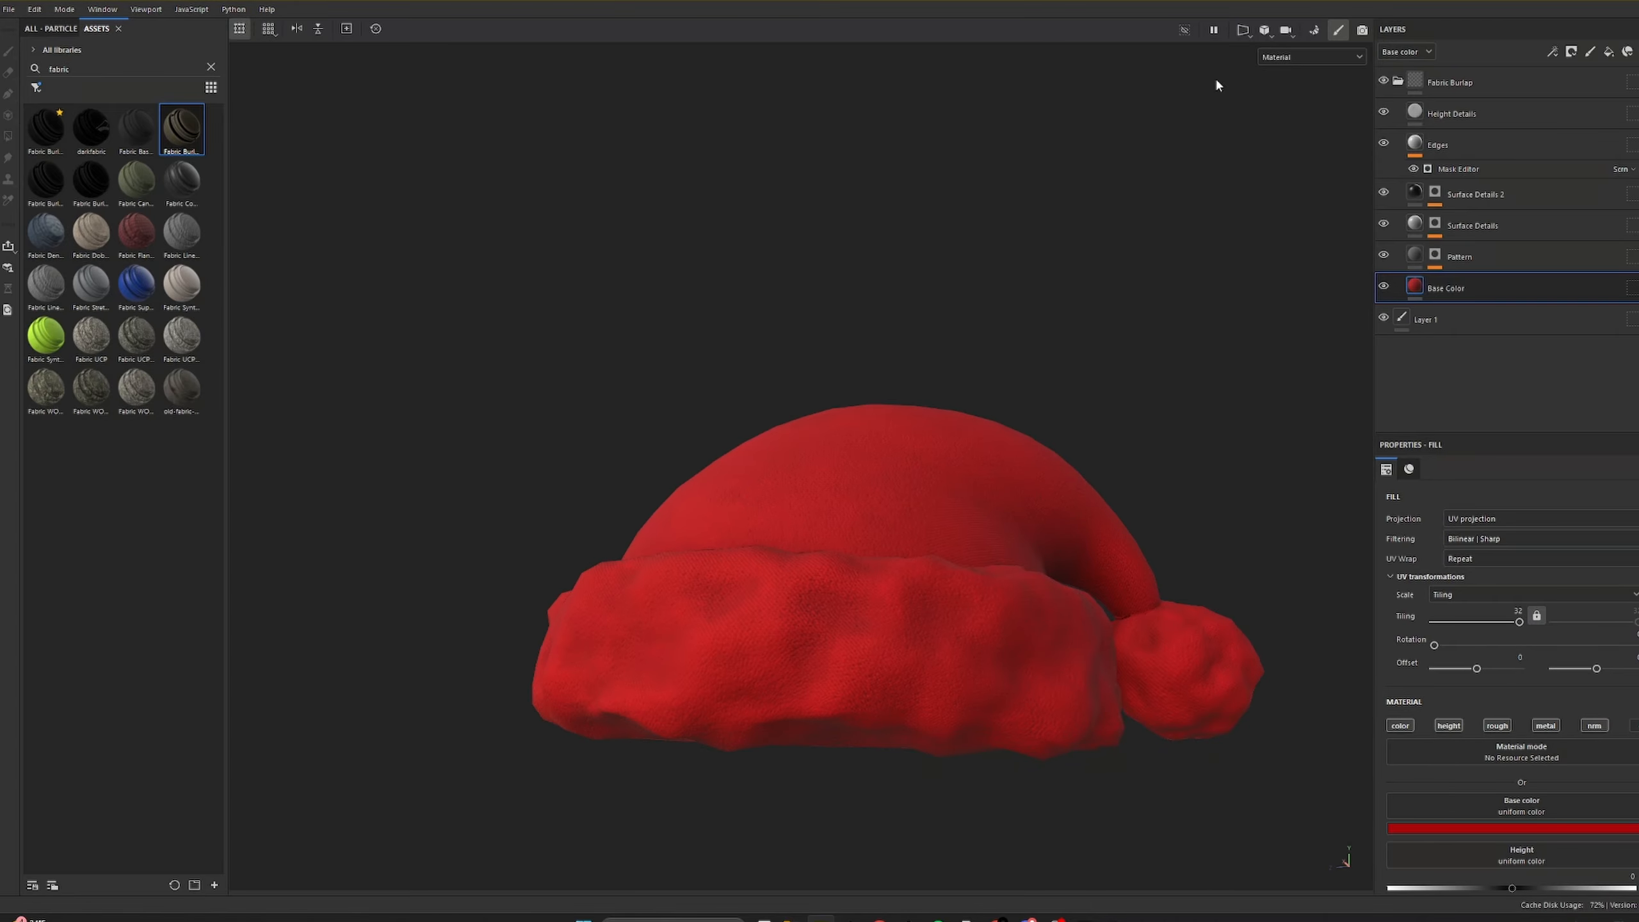
Step: Display only the base colour and add a Baked Lighting Environment filter to the Fabric Burlap folder
key(c)
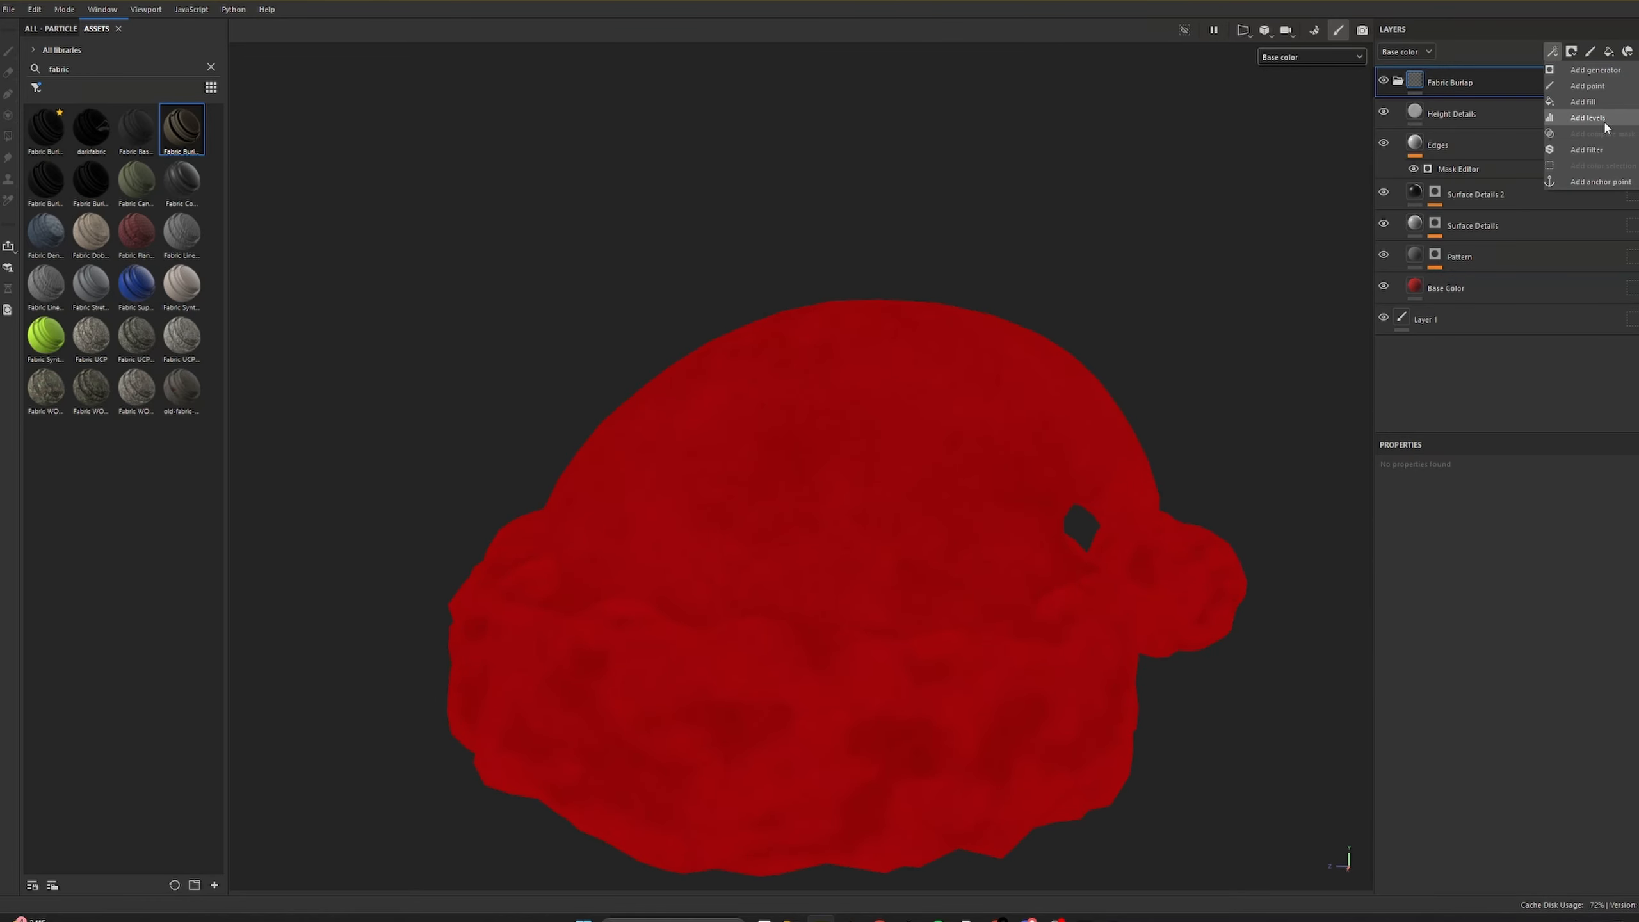
click(1538, 532)
click(1533, 569)
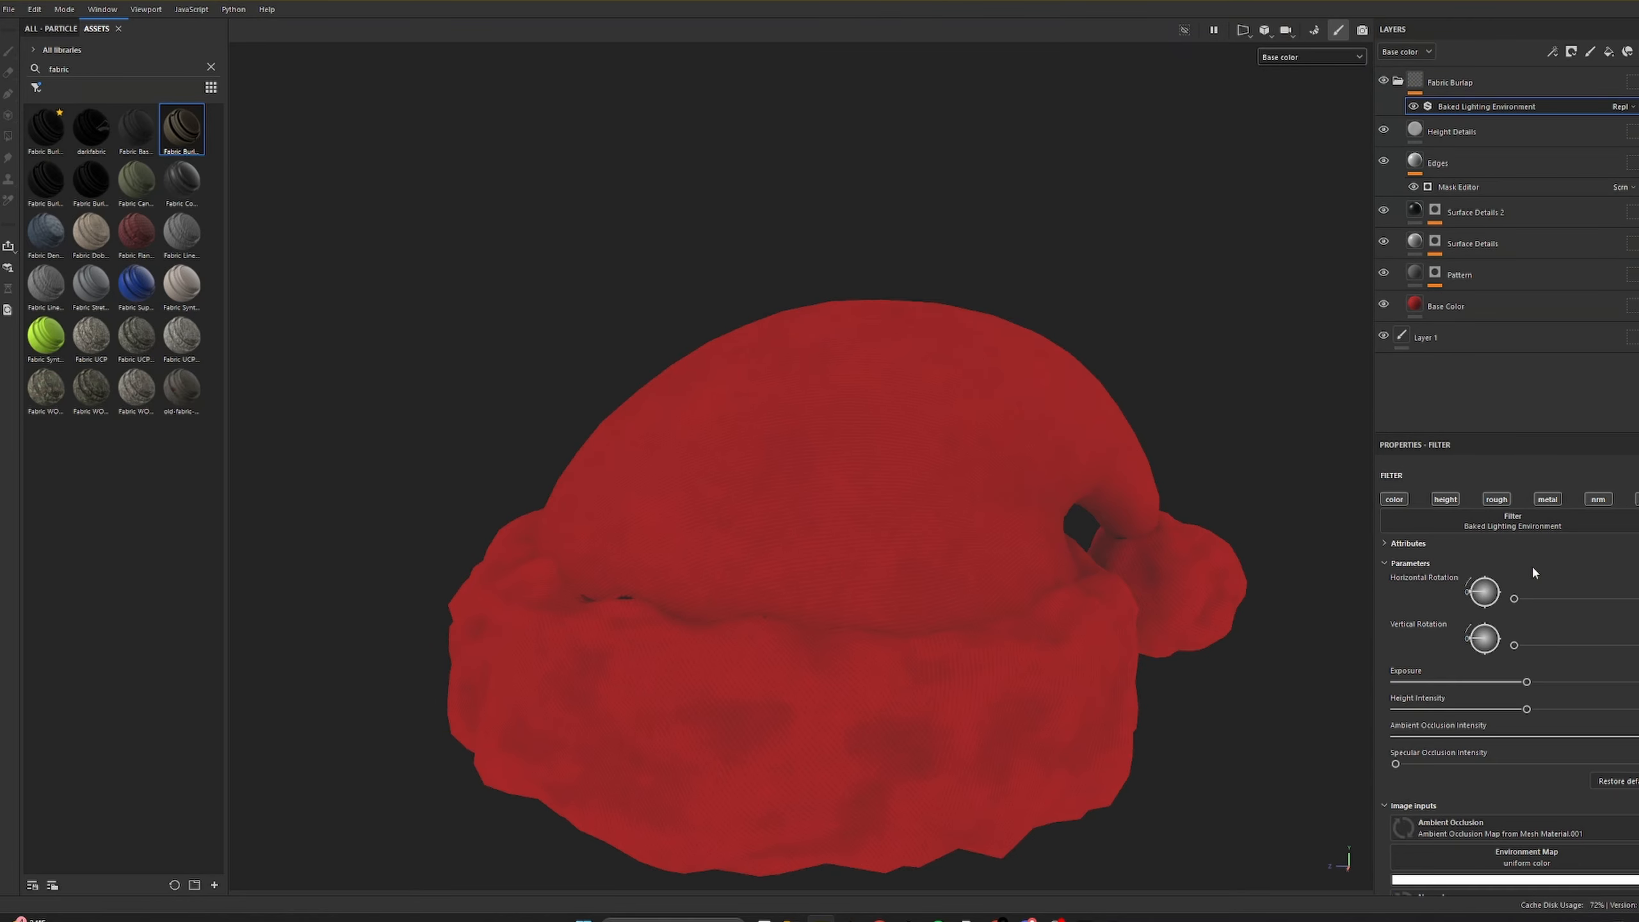
Step: Assign the Studio Automotive Neutral environment as the environment map of the Baked Lighting Environment filter
click(68, 215)
click(122, 541)
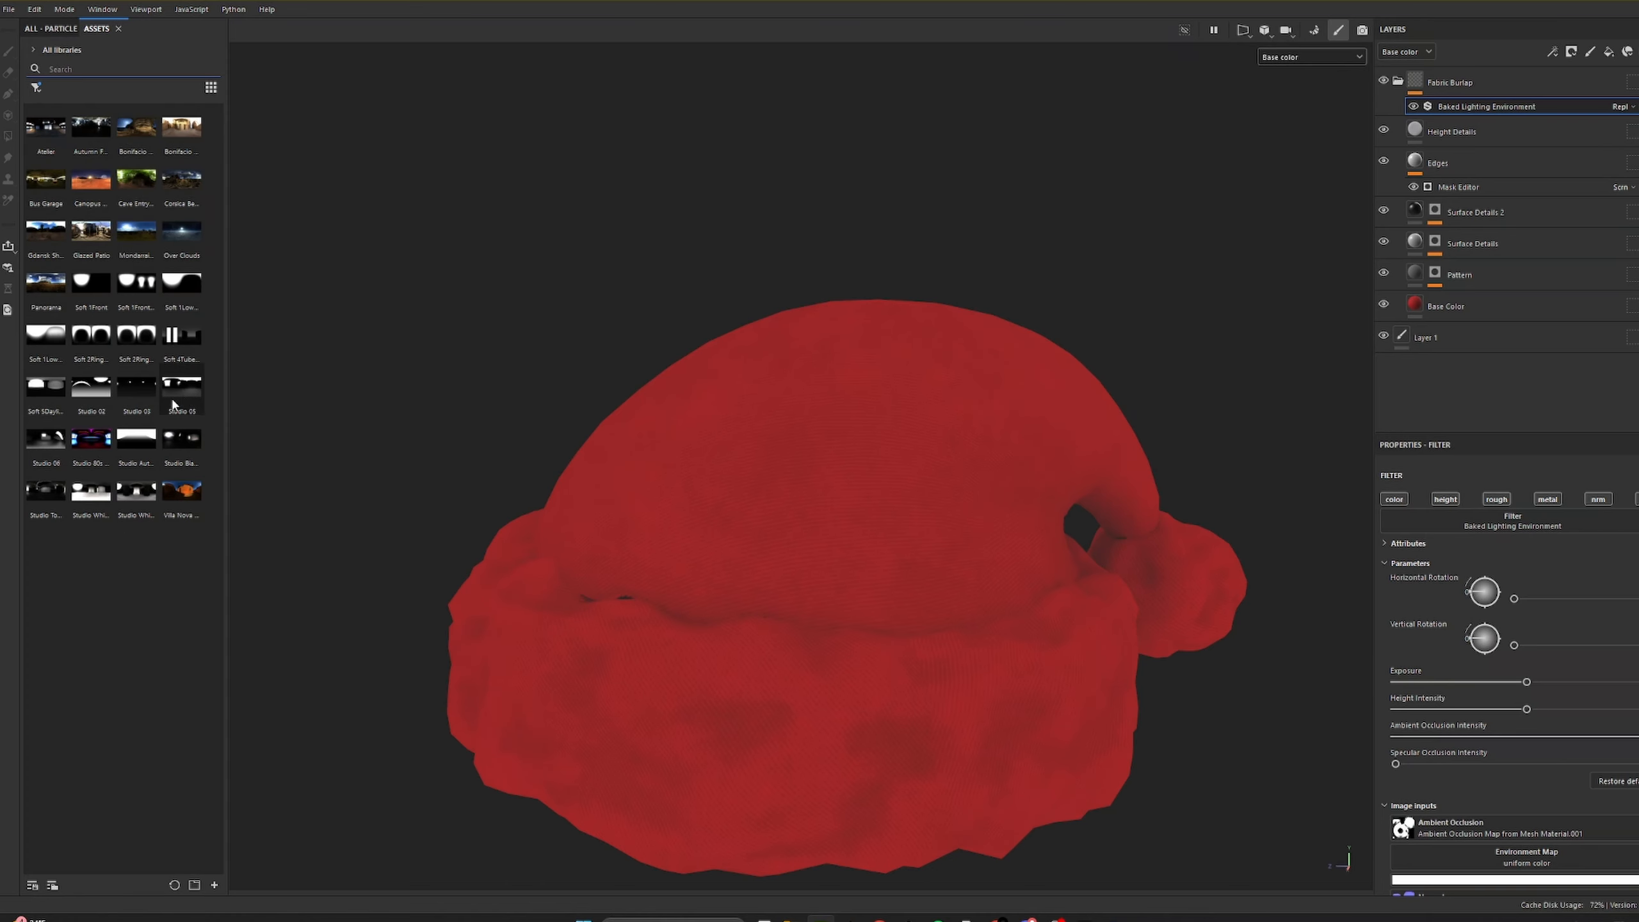
drag(1530, 857, 1532, 858)
scroll(1061, 666, down, 4)
mouse_move(1061, 667)
alt+mouse_down()
mouse_move(1127, 450)
mouse_move(907, 497)
mouse_move(1063, 678)
alt+mouse_up()
scroll(907, 497, up, 4)
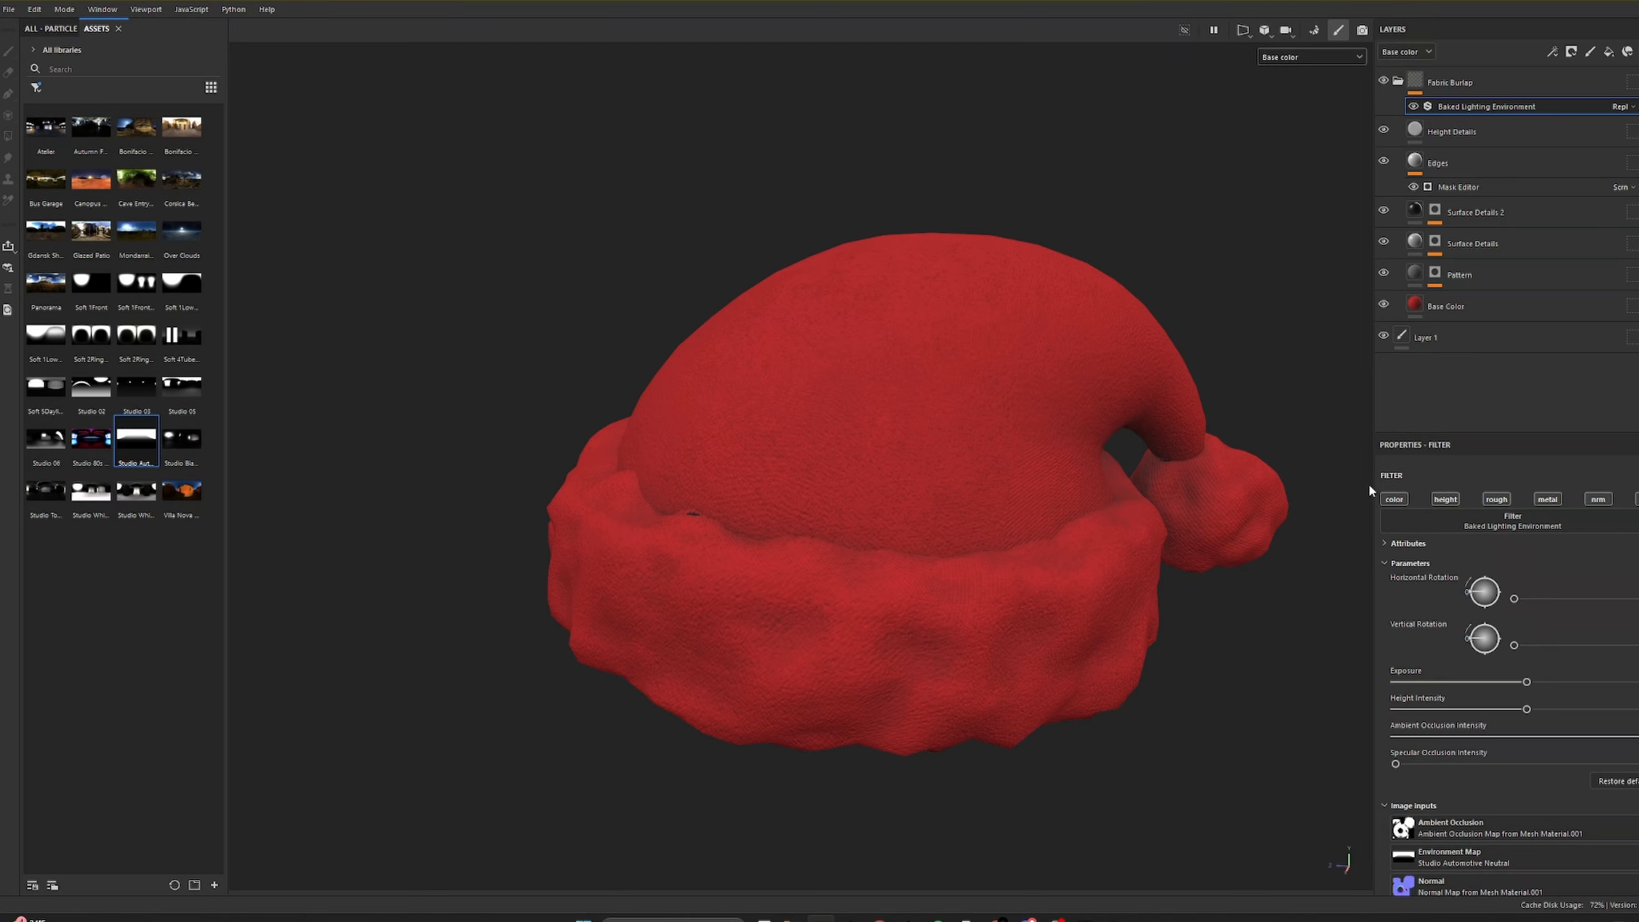
Step: Set the colour of the Base Color layer to the darker red A00004
alt+drag(1006, 507, 981, 439)
click(1418, 311)
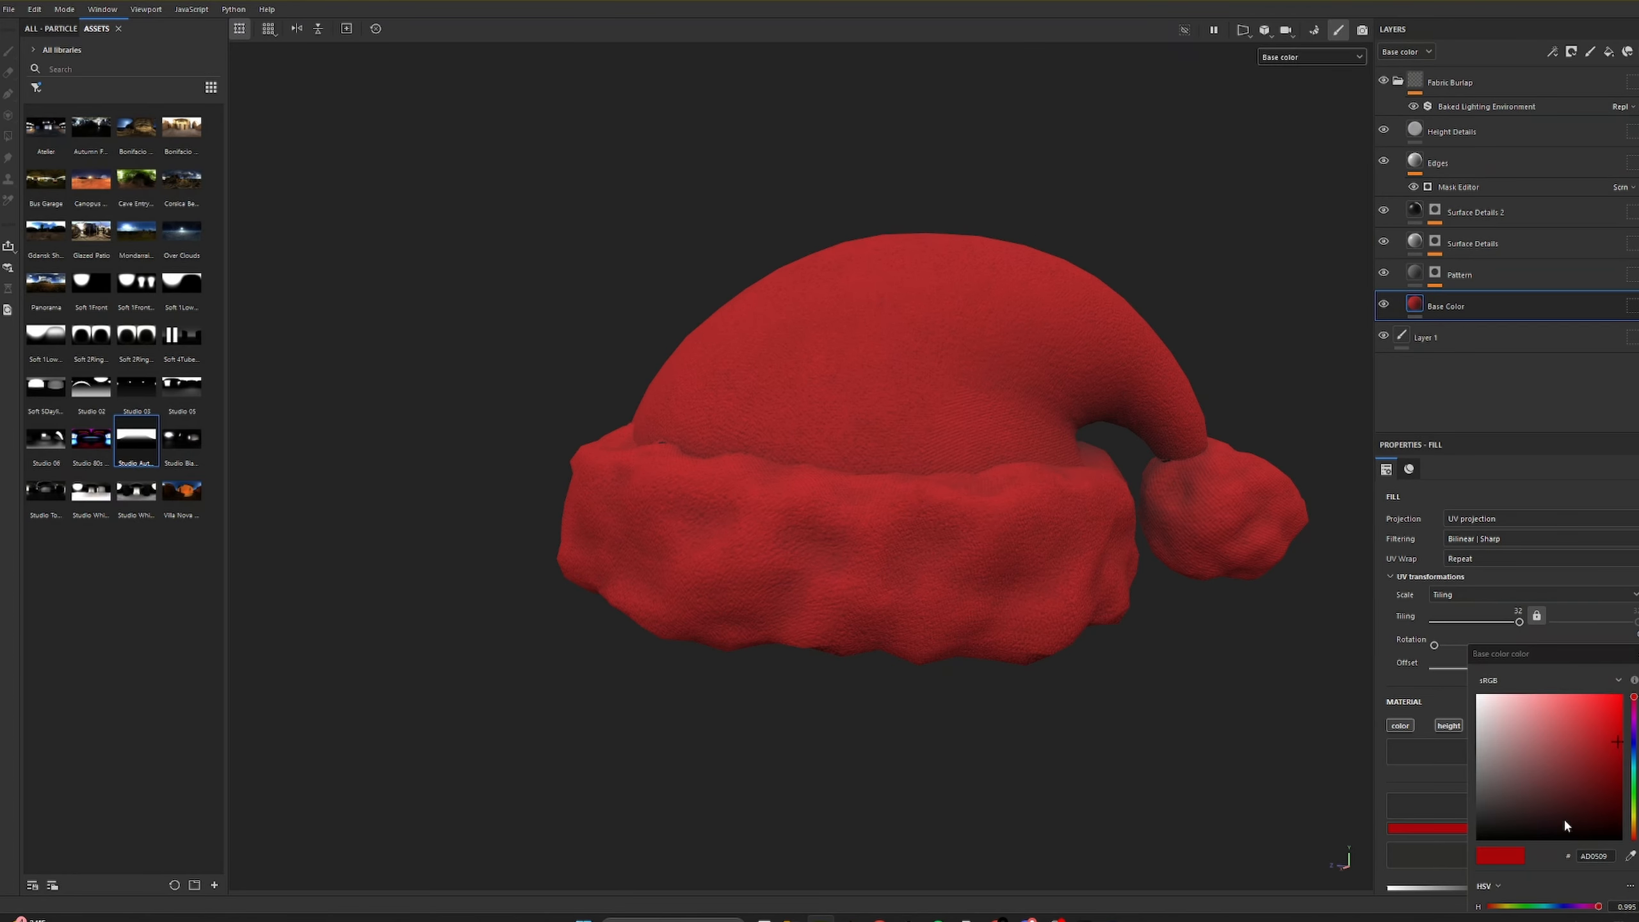
scroll(1277, 377, down, 5)
scroll(1127, 502, up, 6)
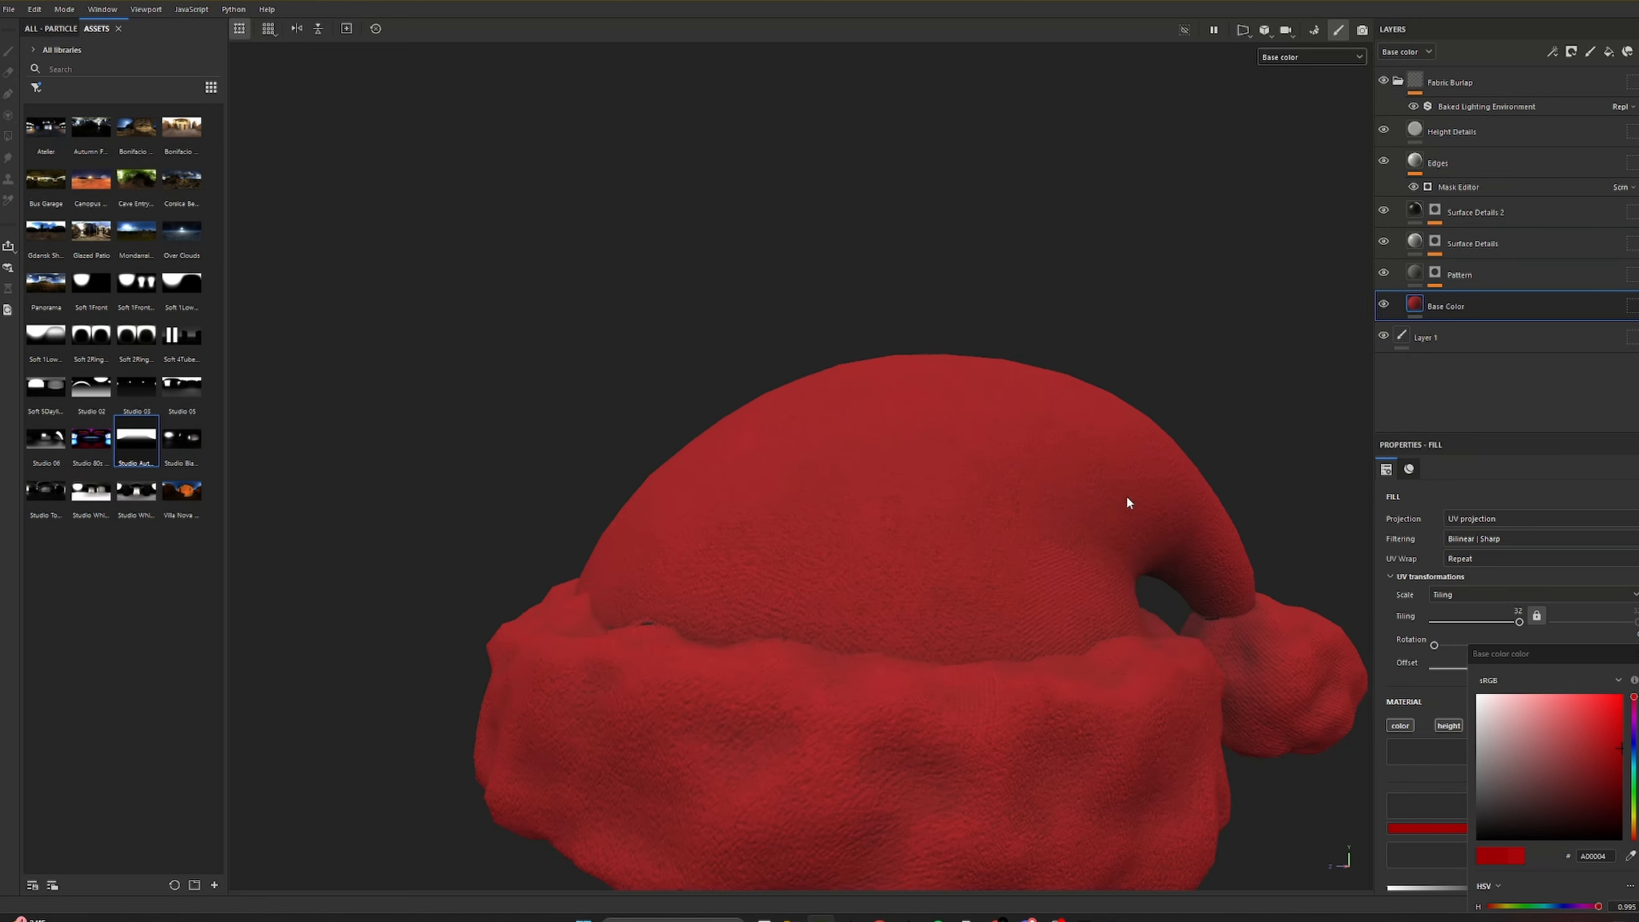
scroll(1207, 461, down, 5)
Step: Duplicate the Base Color layer in white (FFFFFF) and restrict the copy to the brim and pom-pom with a black mask
click(1558, 838)
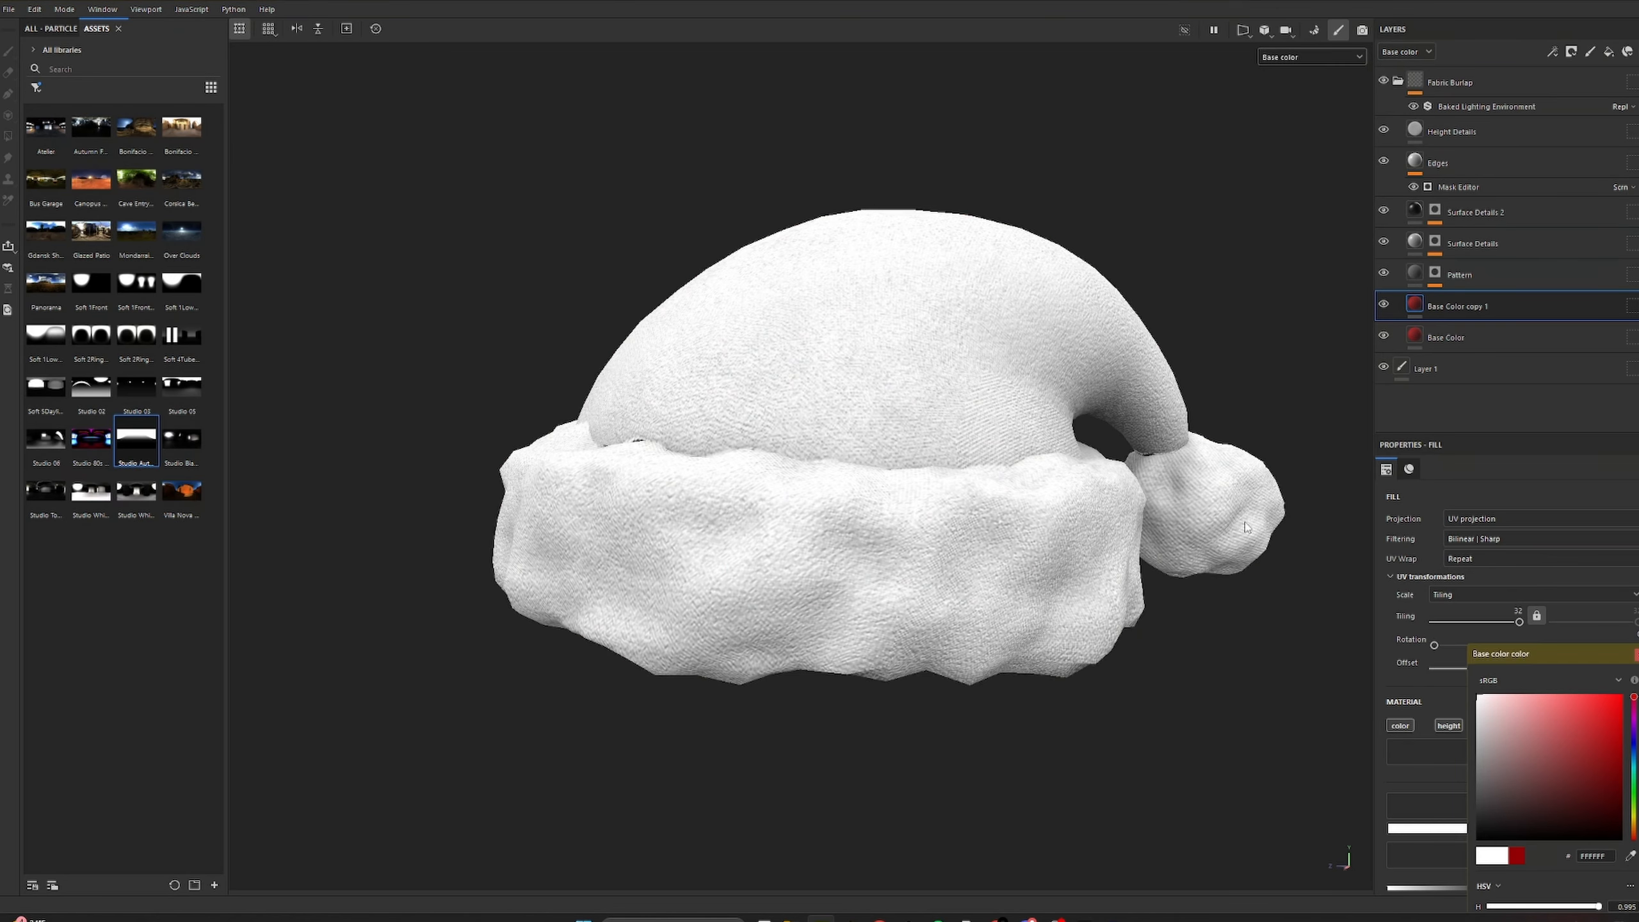
click(1244, 522)
click(1571, 52)
click(1568, 83)
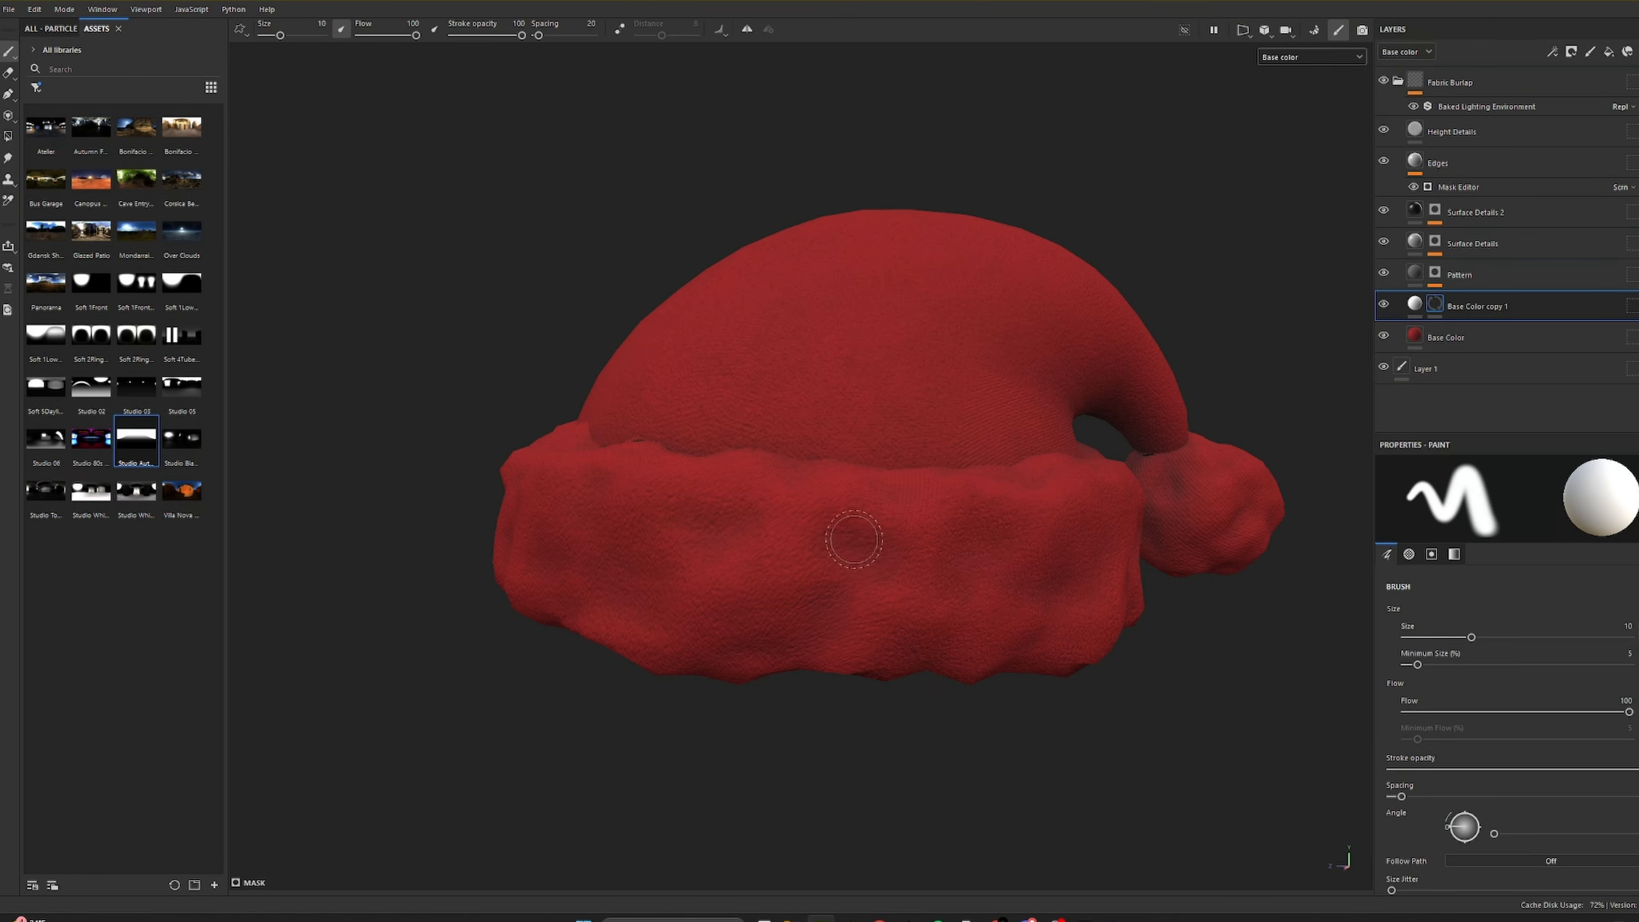
click(8, 136)
drag(593, 508, 840, 838)
click(1259, 505)
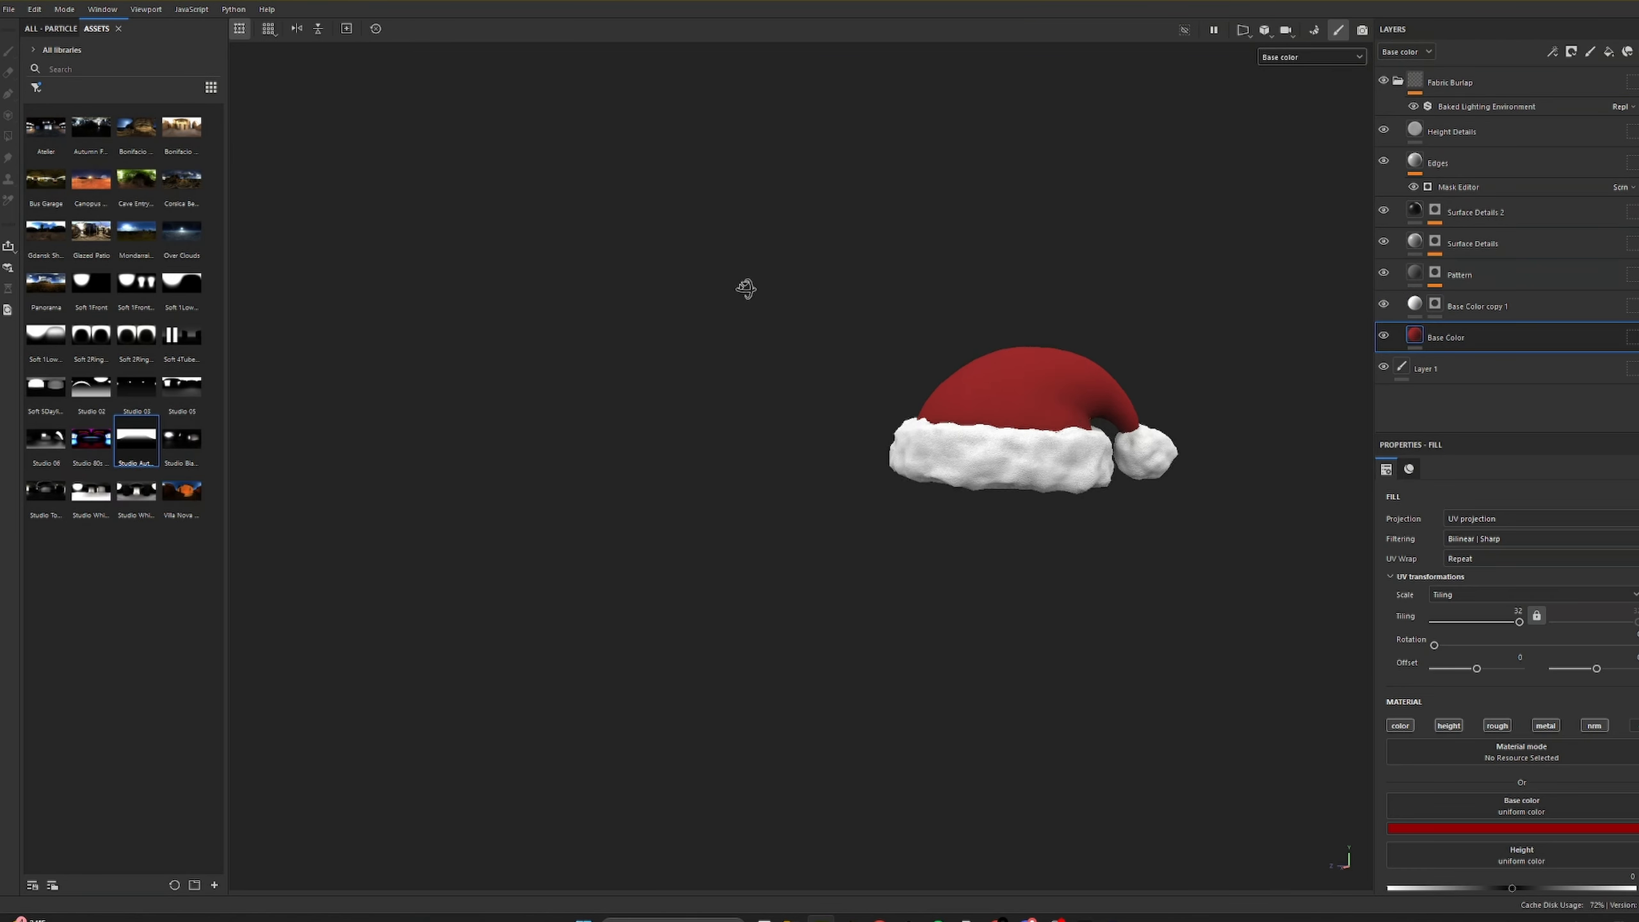
Step: Brighten the red of the original Base Color layer on the hat's body
scroll(1067, 317, up, 3)
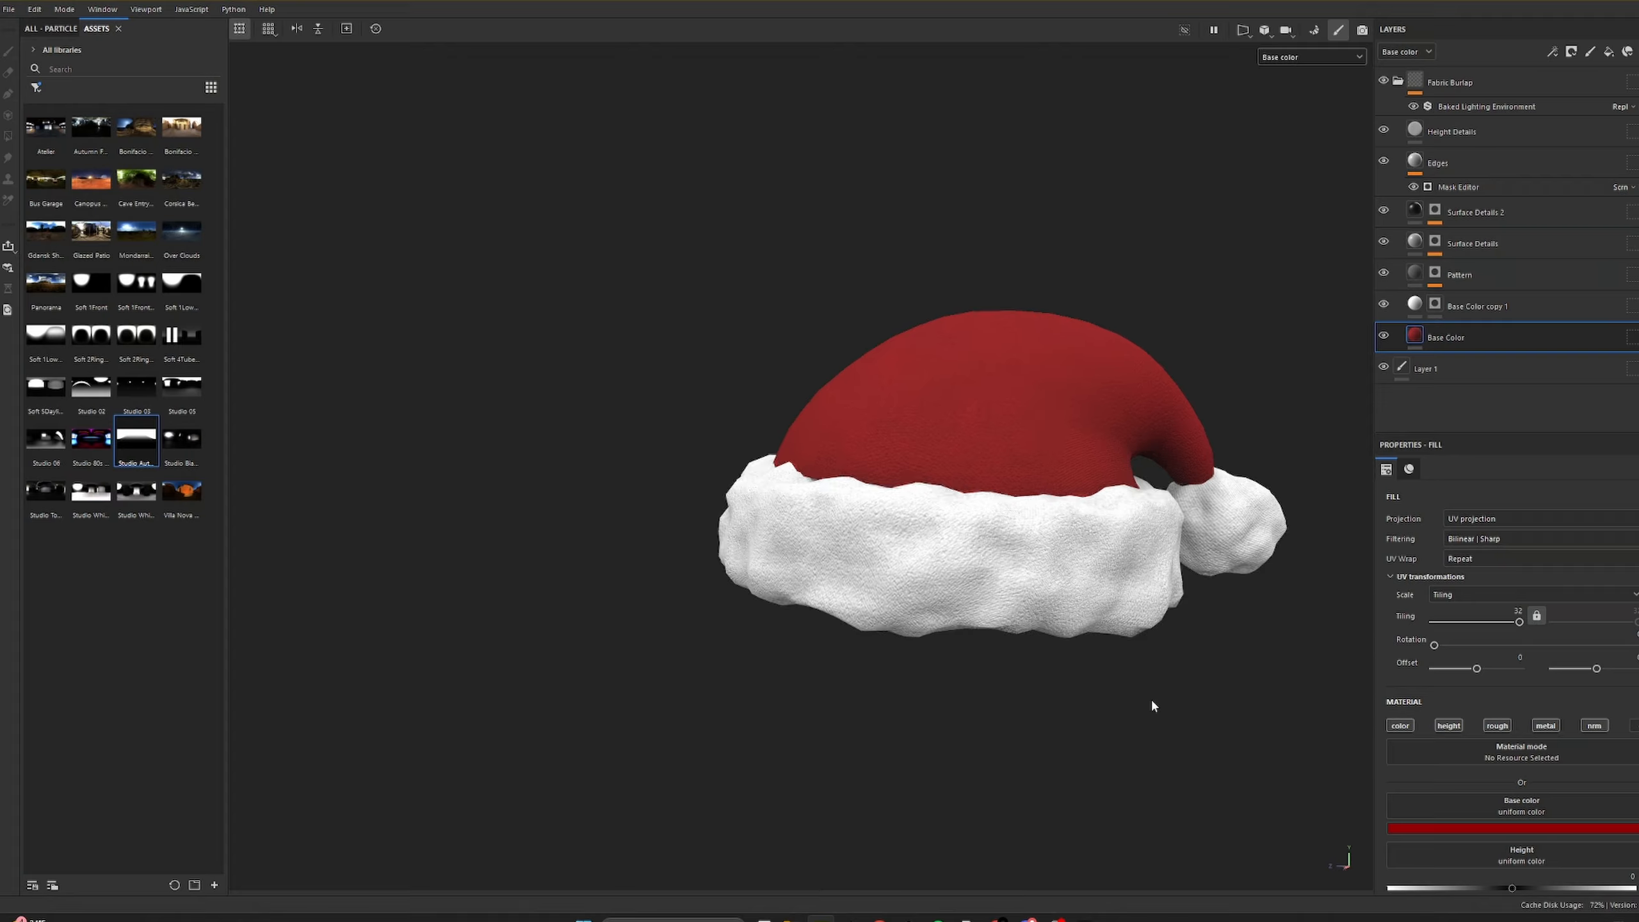
click(1601, 836)
scroll(998, 497, up, 5)
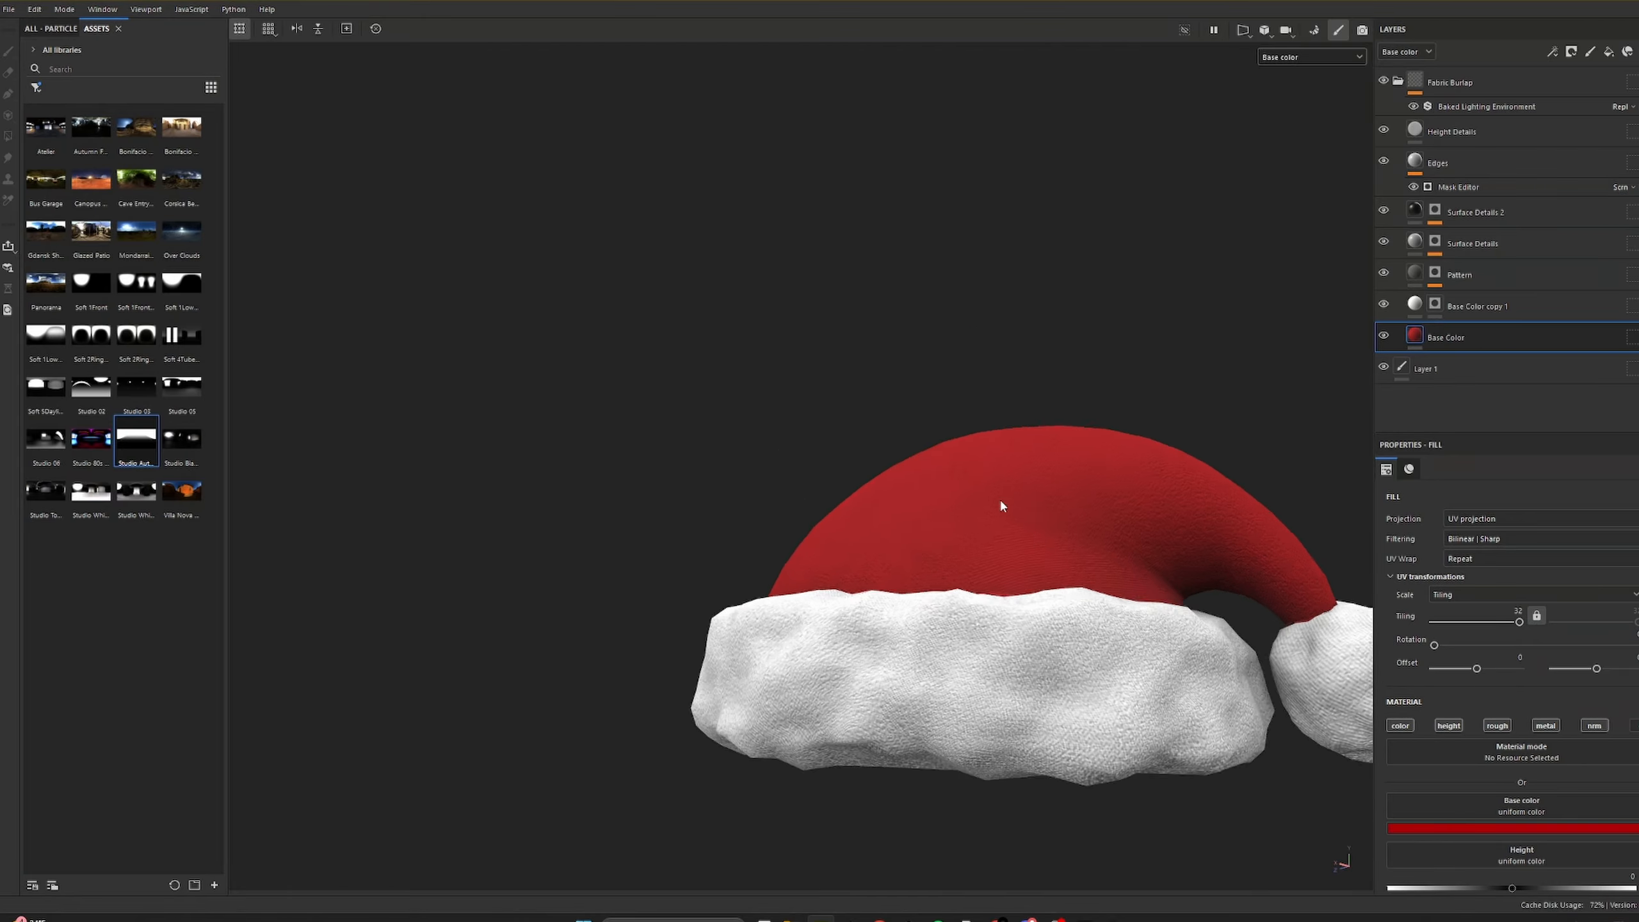
Step: Hide the Pattern, Surface Details 2 and Height Details layers while toggling Surface Details to compare its effect
click(1383, 274)
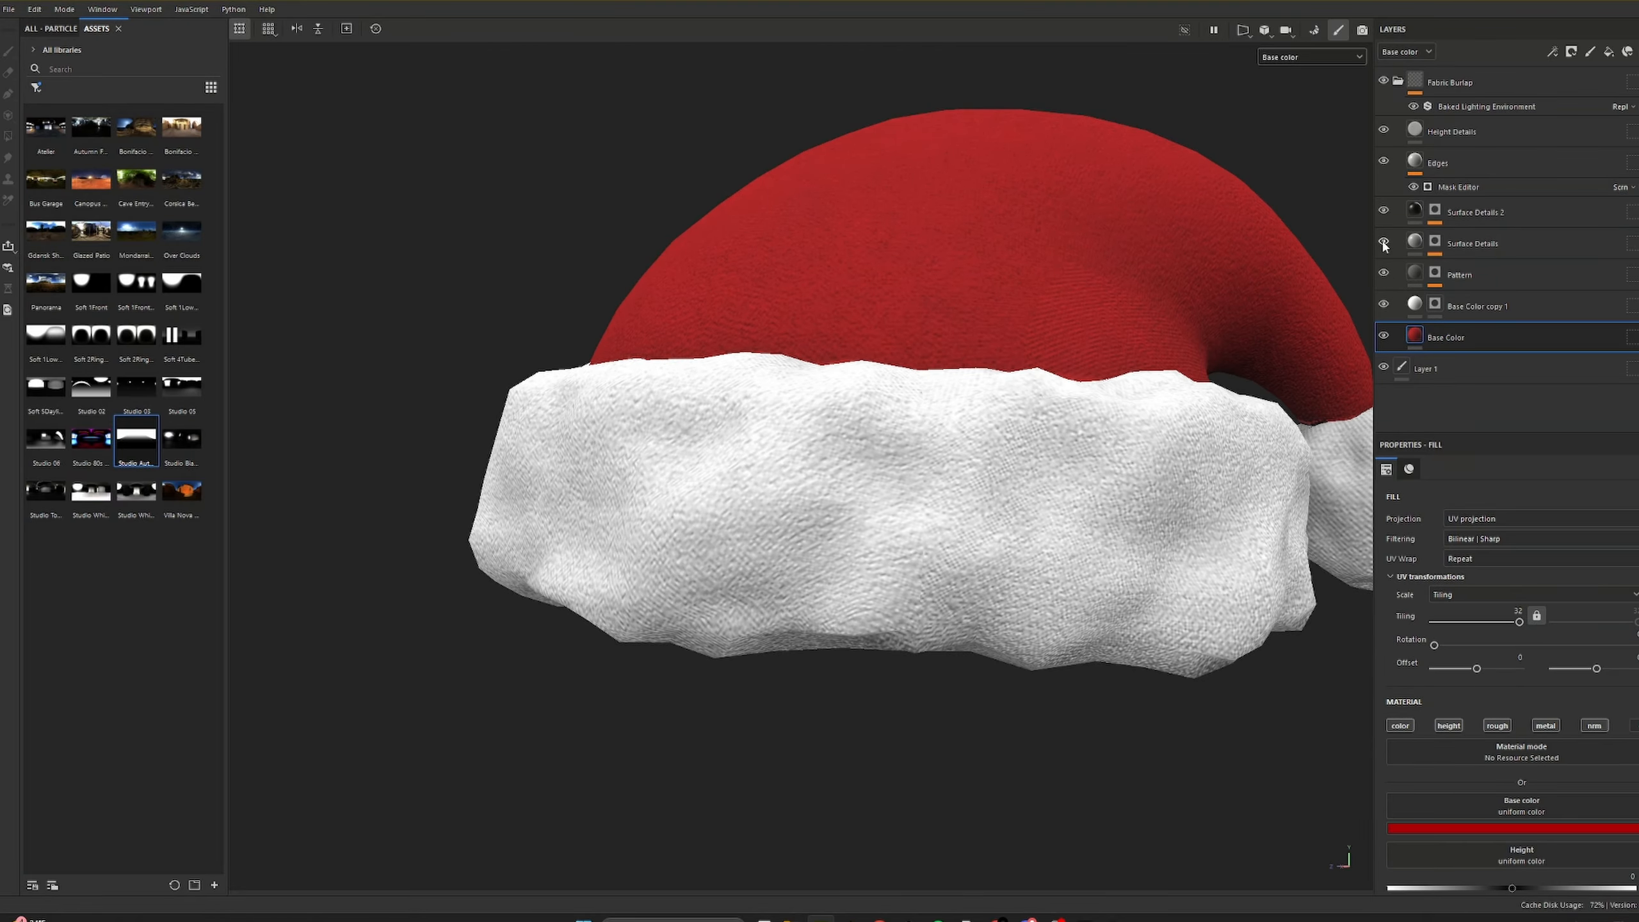
click(1383, 211)
click(1383, 211)
click(1383, 242)
click(1384, 273)
click(1383, 242)
click(1383, 242)
click(1383, 130)
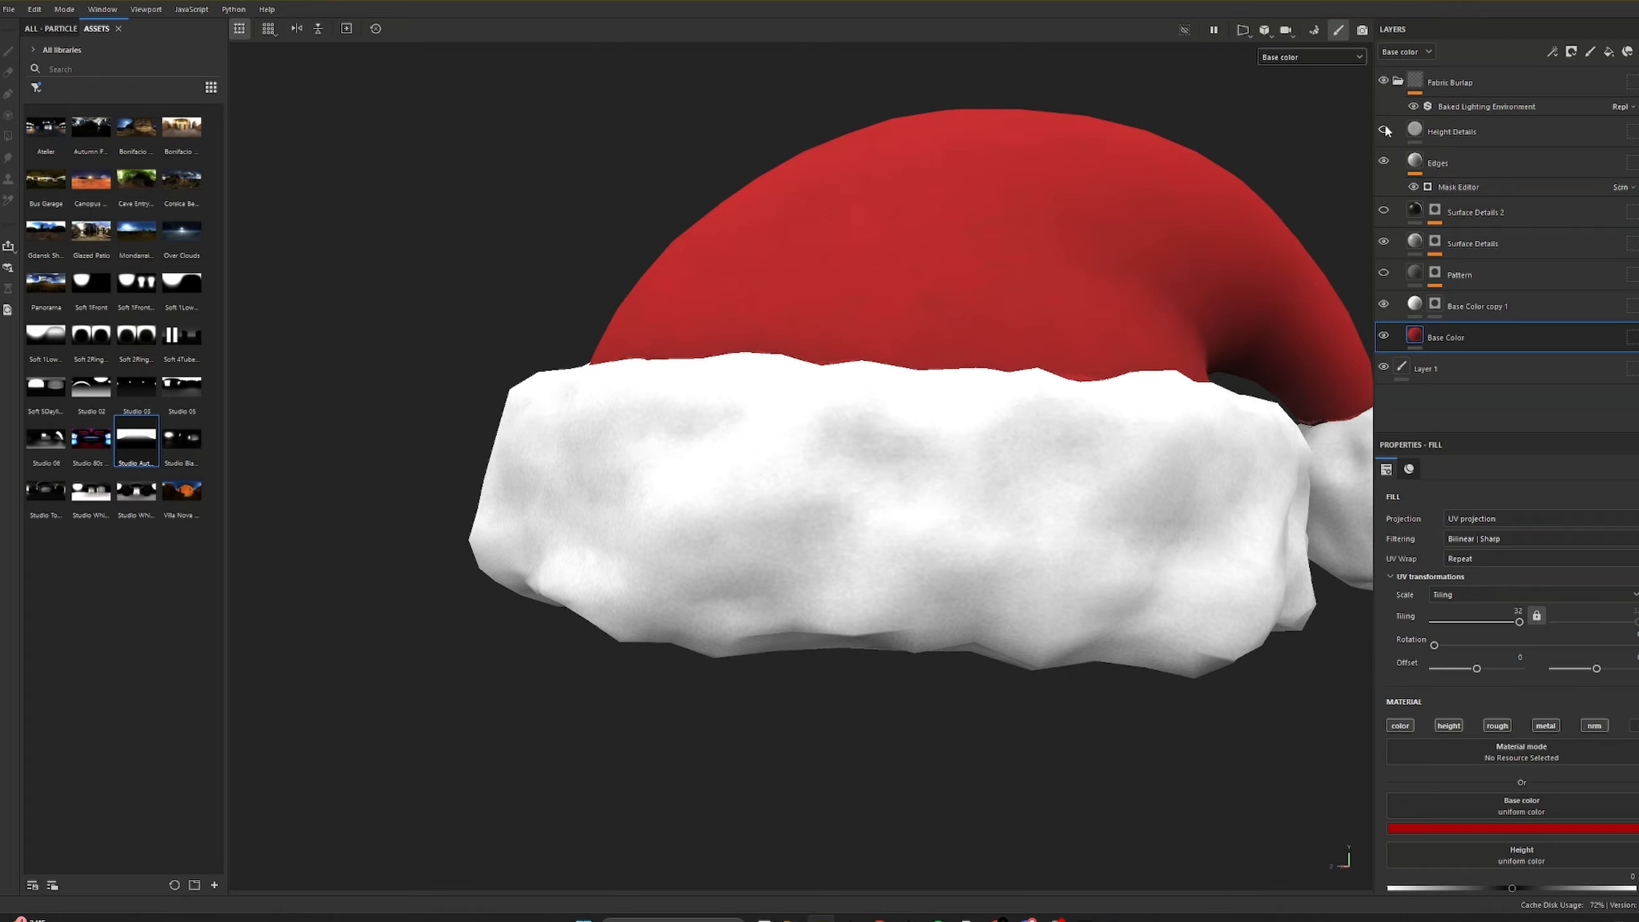
Step: Show the Pattern layer again and hide the white Base Color copy 1 layer
alt+drag(1113, 376, 1083, 406)
click(1383, 273)
click(1384, 305)
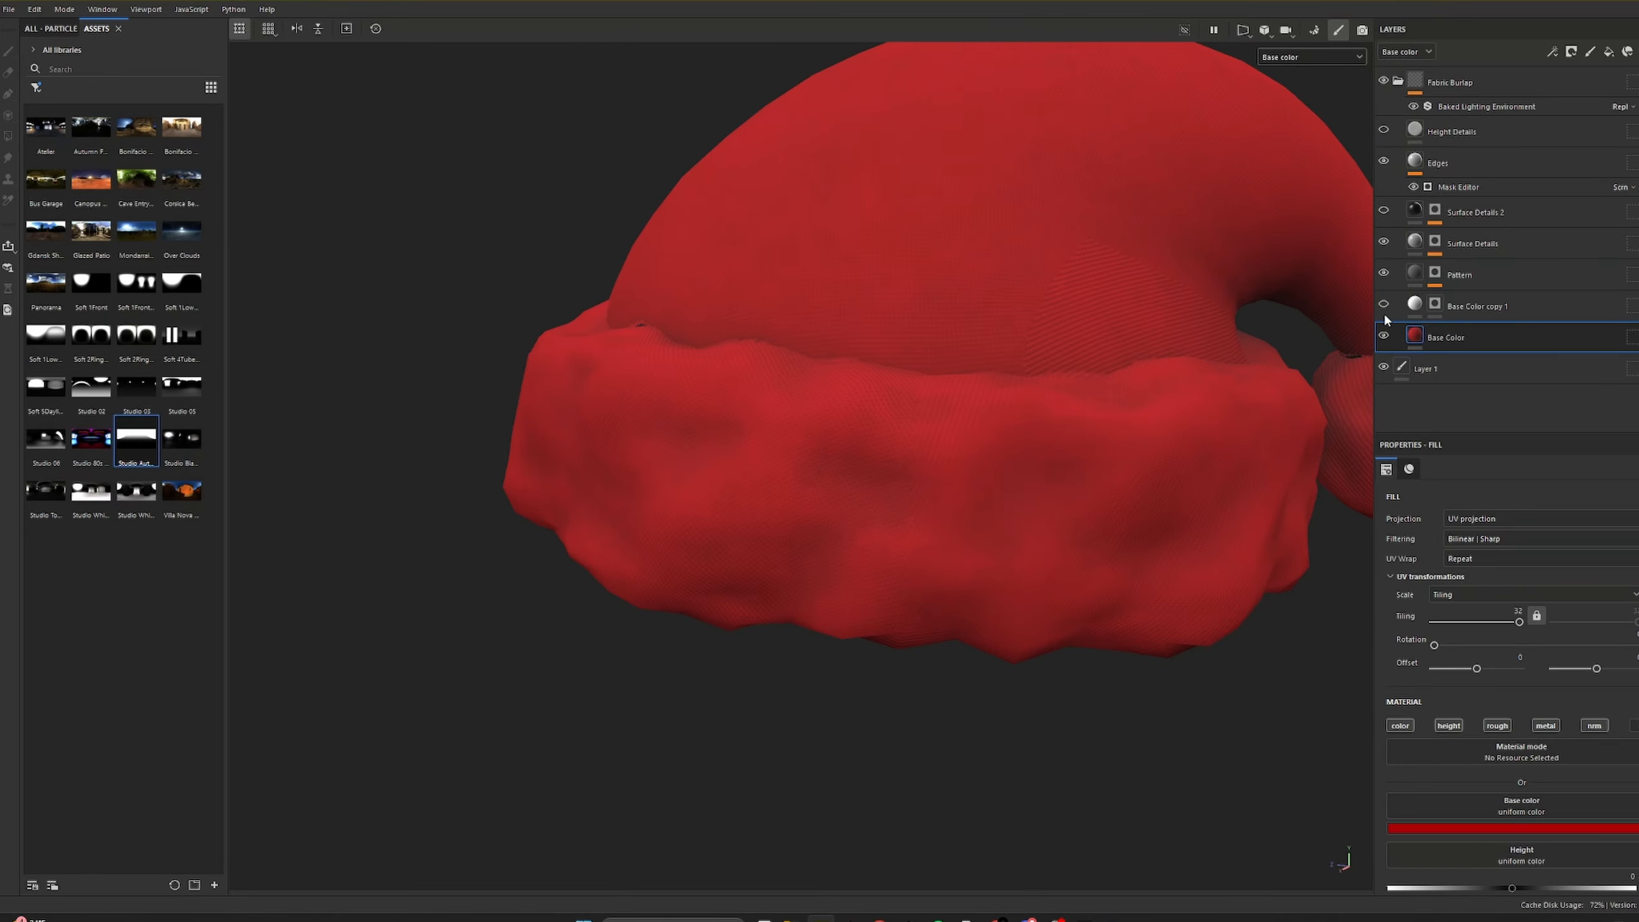
Step: Show the white Base Color copy 1 and Surface Details 2 layers again and hide the Pattern layer
click(1384, 305)
click(1383, 274)
click(1385, 211)
click(1384, 211)
key(f)
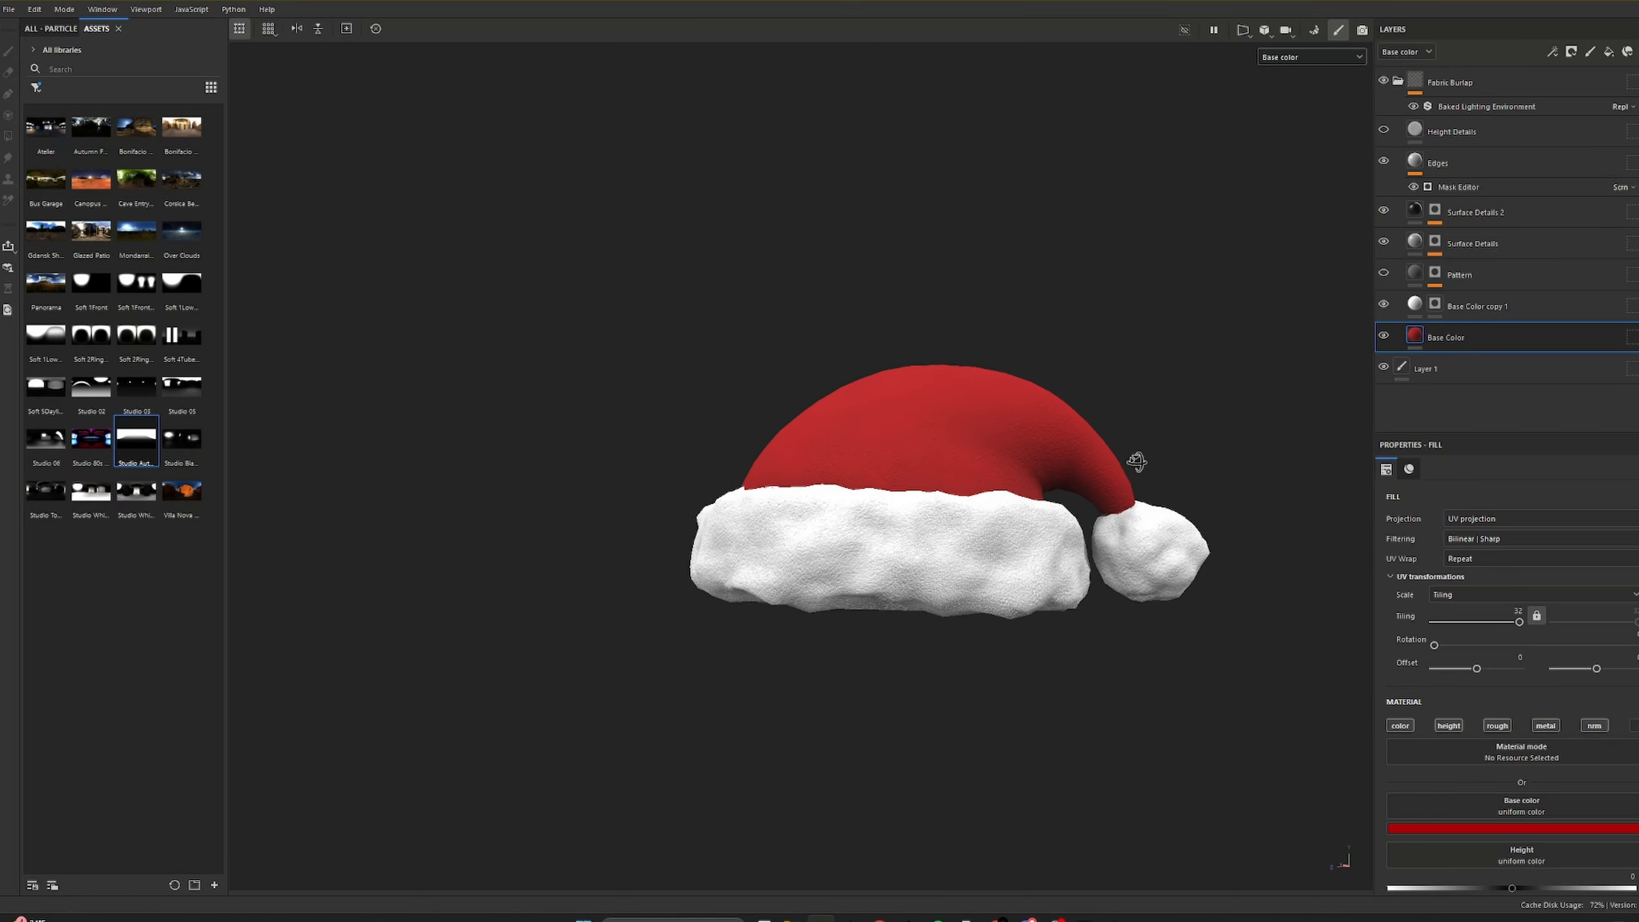
scroll(1136, 462, up, 5)
Step: Switch to the Substance 3D Community Assets site and browse its smart material categories for a fabric
click(1546, 236)
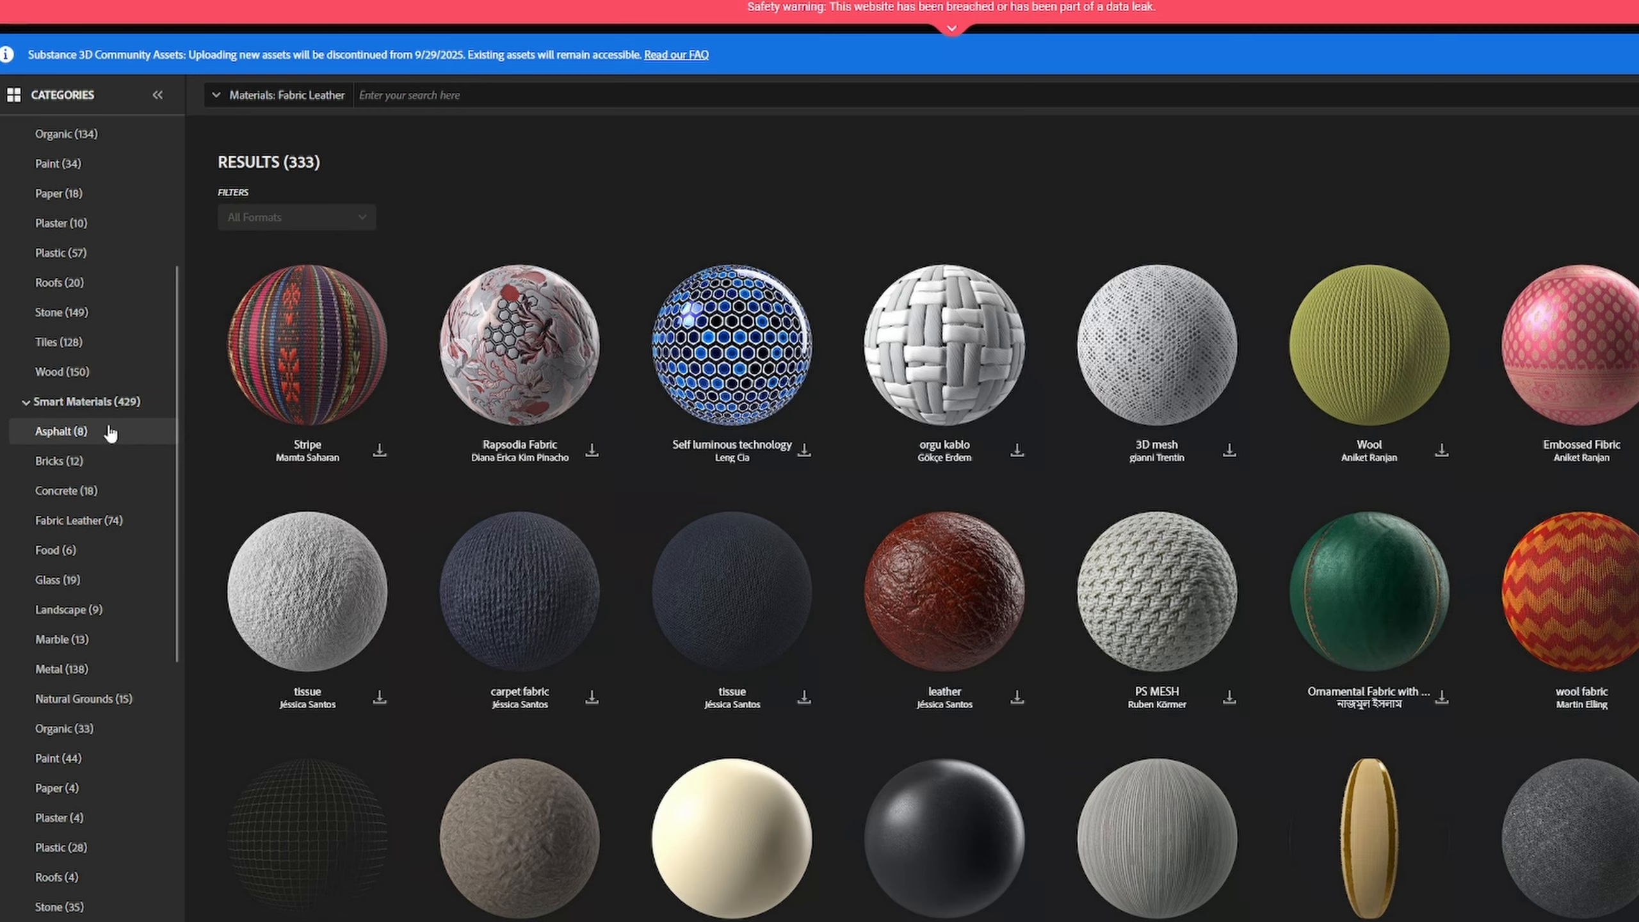
click(113, 429)
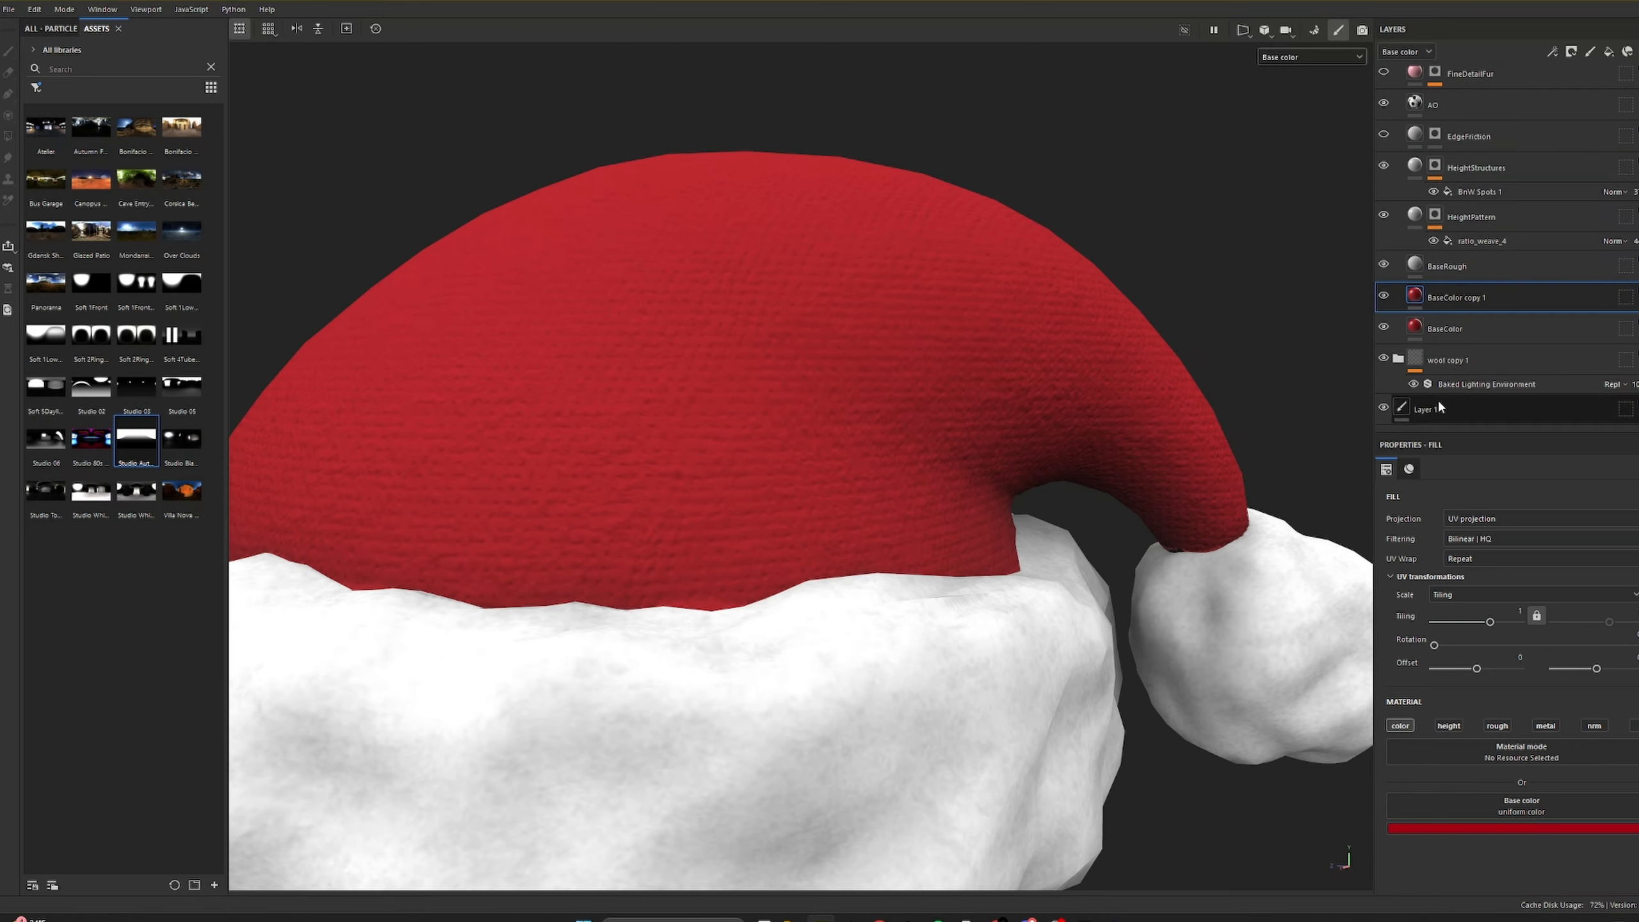
Step: Darken the red of the BaseColor copy 1 layer and apply the Dirt smart mask to it
click(1523, 829)
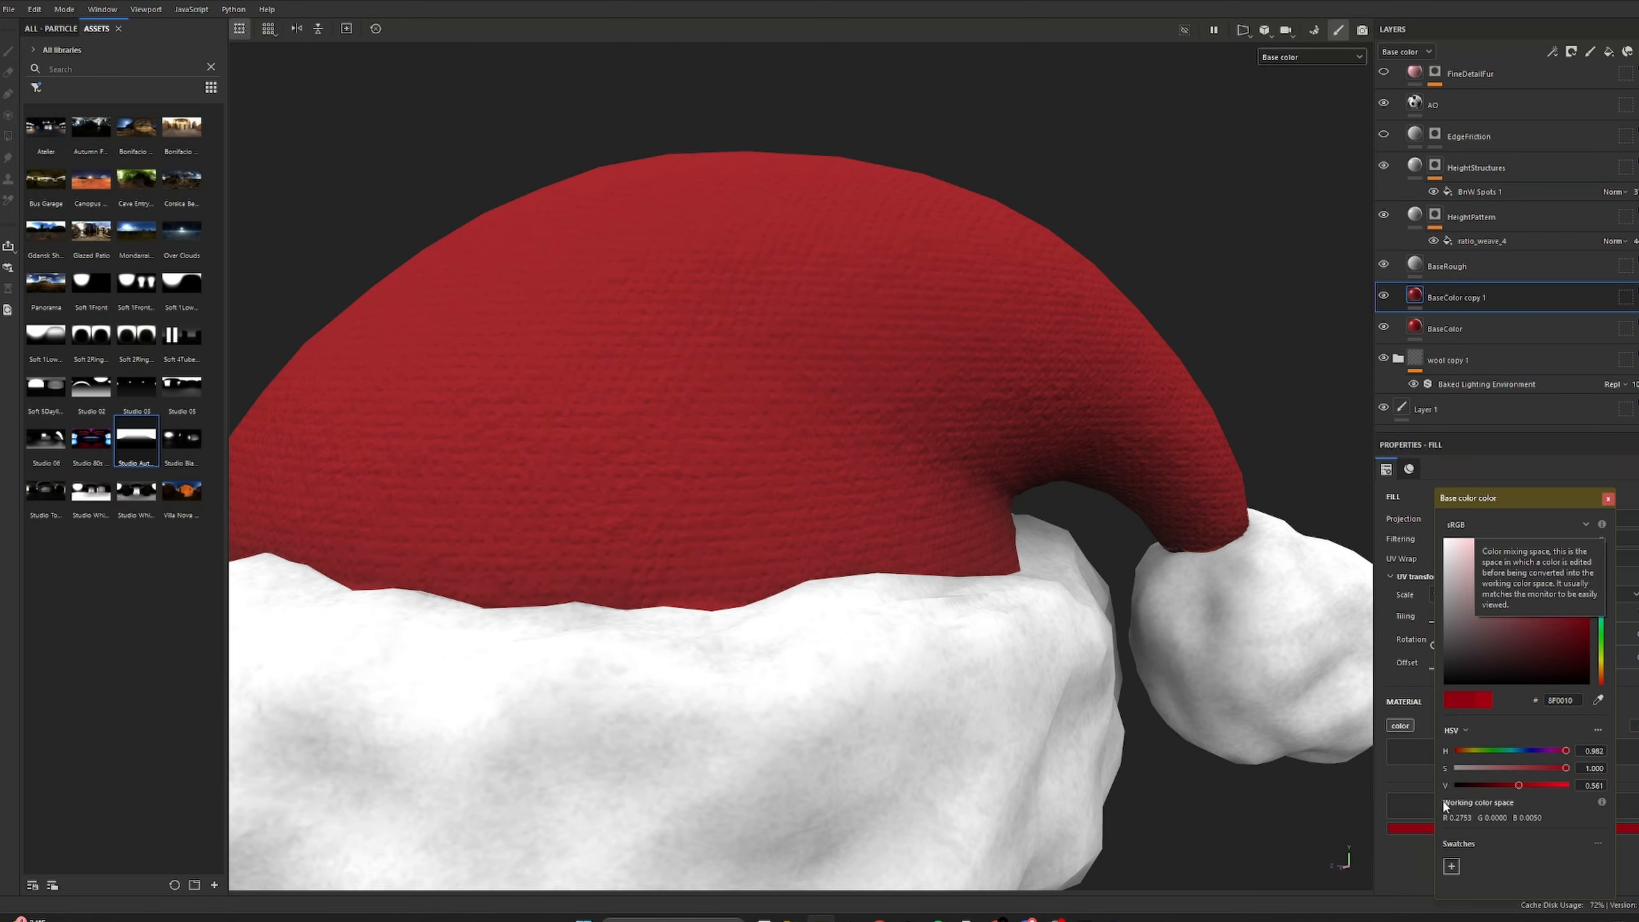
click(1608, 500)
click(81, 107)
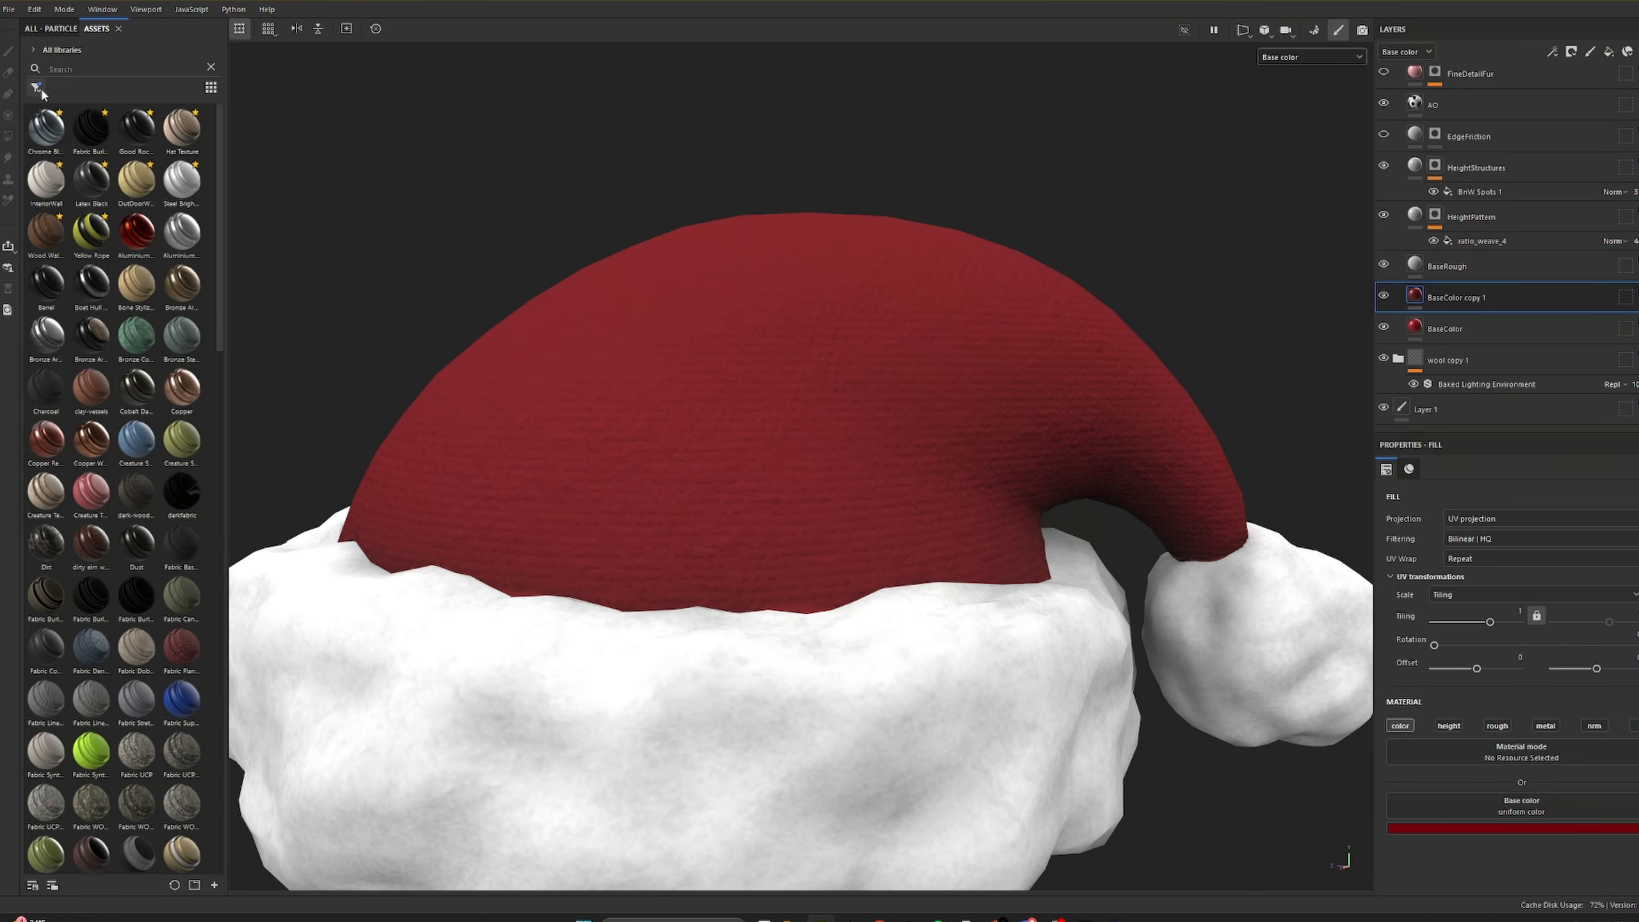
click(65, 136)
text(dirt)
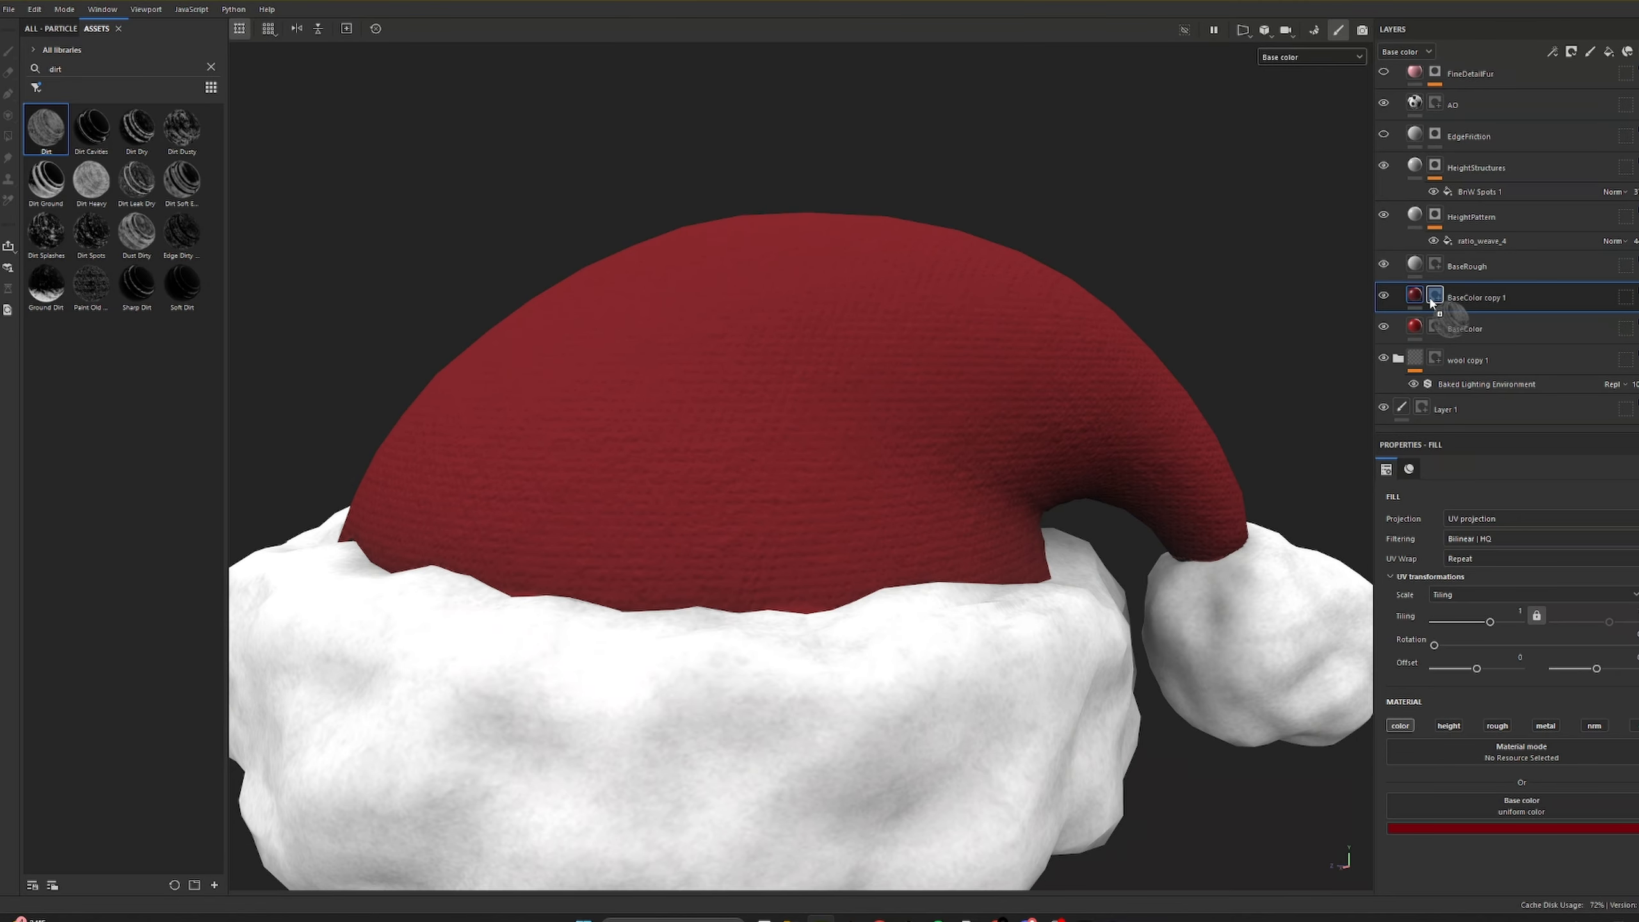
drag(1431, 304, 1471, 288)
scroll(1331, 305, up, 3)
Step: Duplicate the BaseColor layer above BaseColor copy 1 and brighten the duplicate to a vivid red
right_click(1434, 348)
click(1503, 285)
click(1497, 829)
drag(1535, 783, 1551, 782)
click(1607, 499)
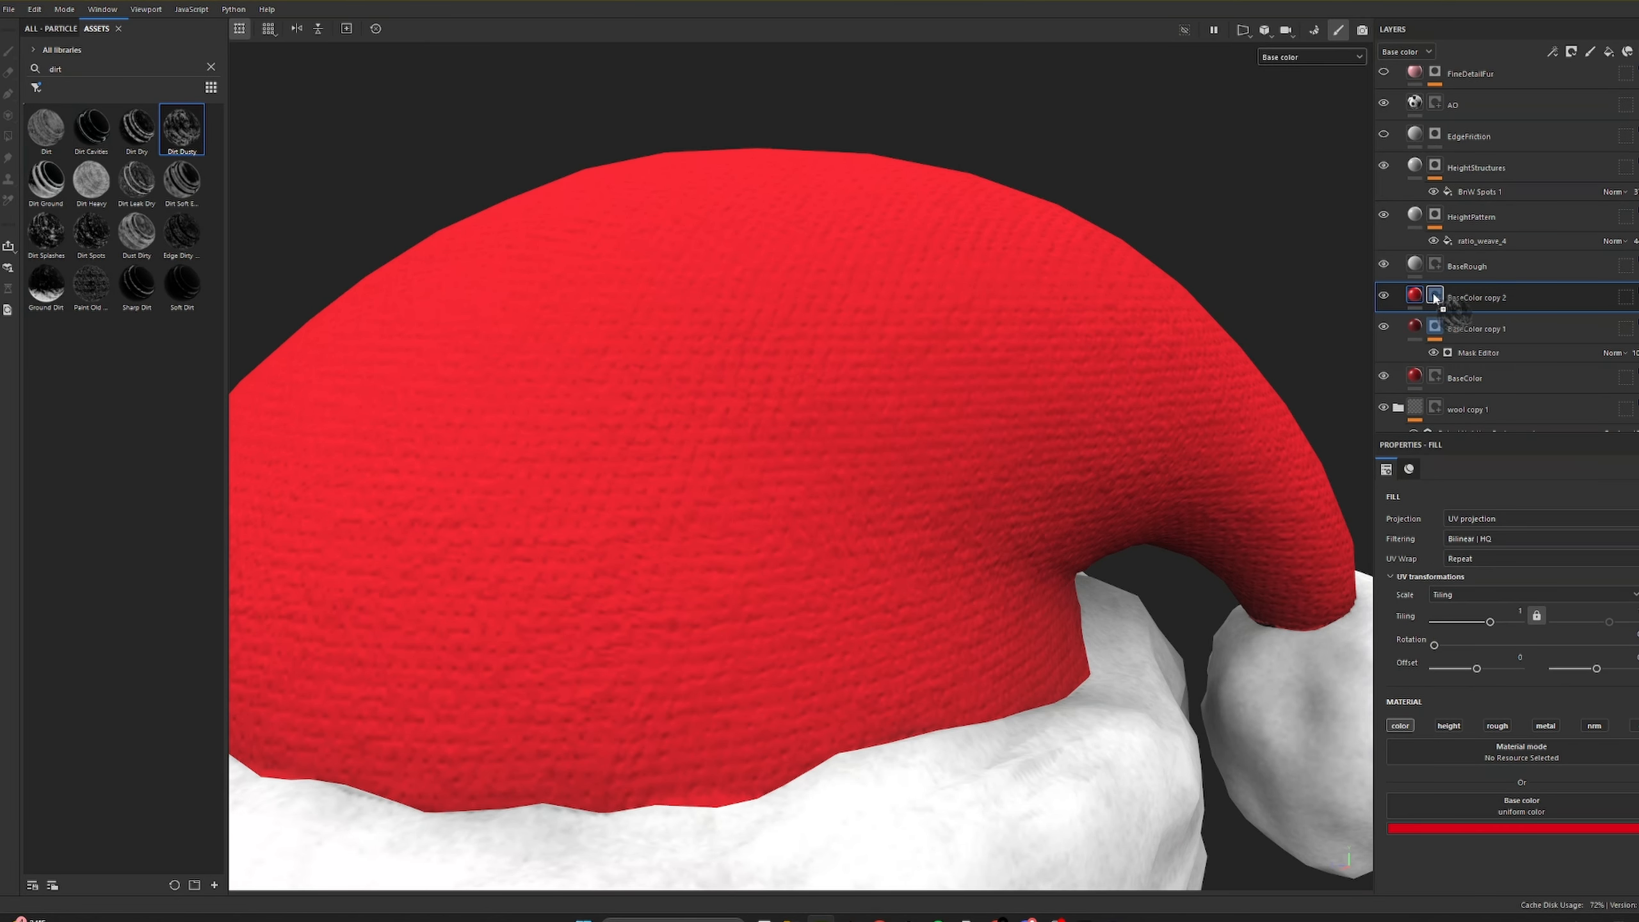
Step: Apply the Dirt Dusty smart mask to BaseColor copy 2 and tone its red down to B10013
drag(1433, 296, 1435, 296)
scroll(839, 353, down, 5)
scroll(839, 352, up, 5)
click(1414, 296)
click(1551, 828)
drag(1550, 785, 1533, 784)
scroll(1174, 395, up, 1)
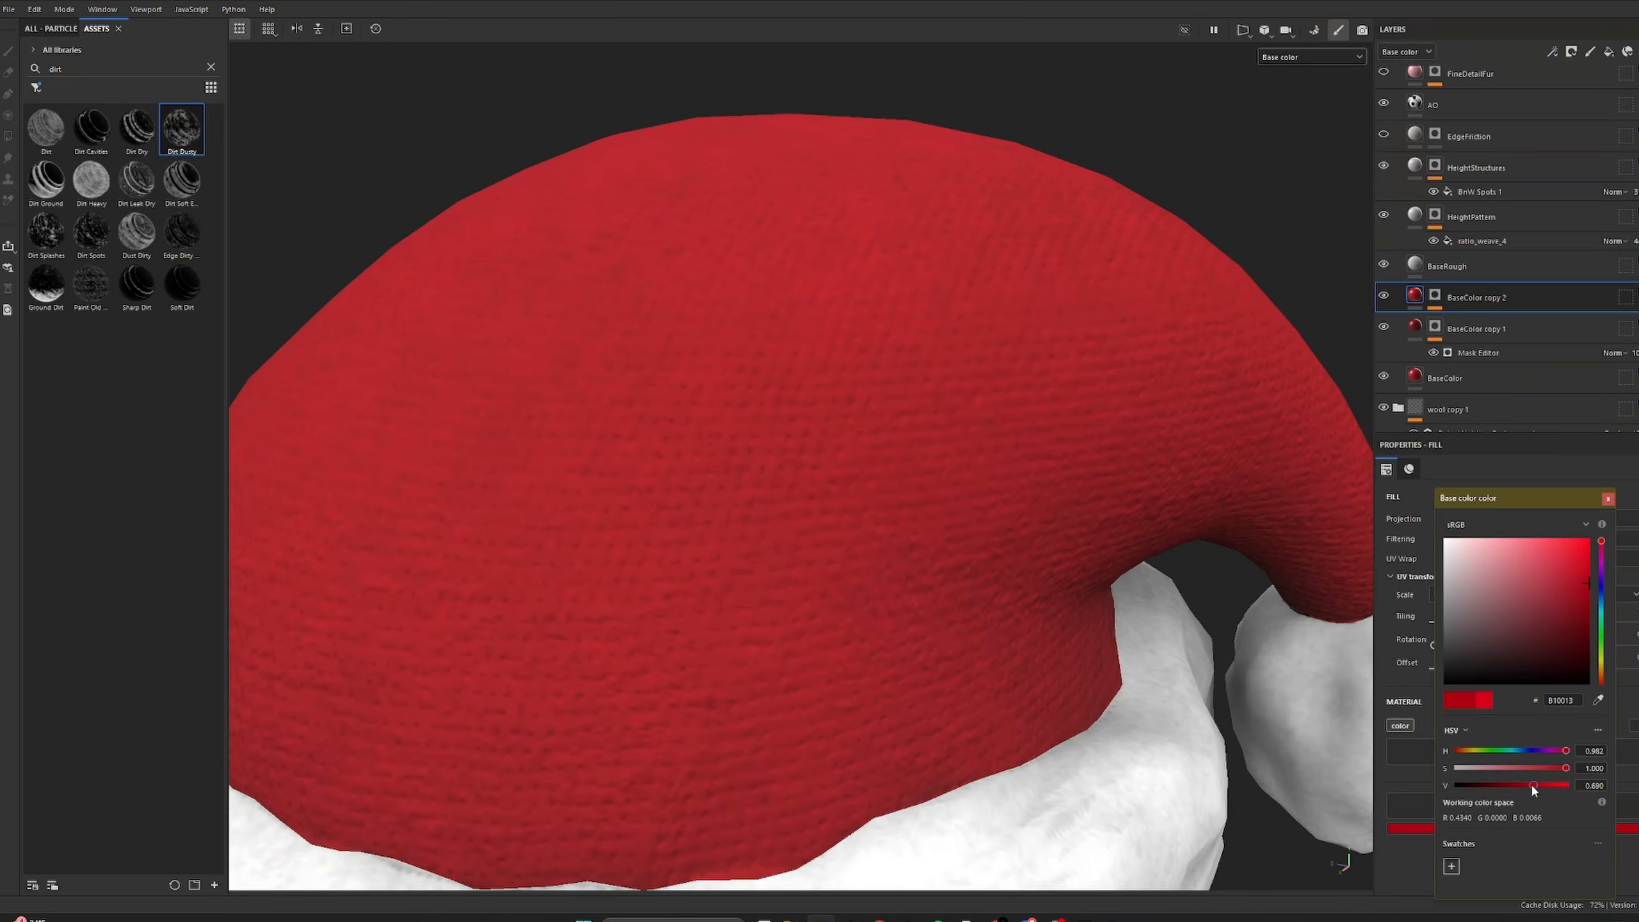
Step: Set the red of the BaseColor copy 1 layer to 8F0010
click(1414, 327)
click(1528, 833)
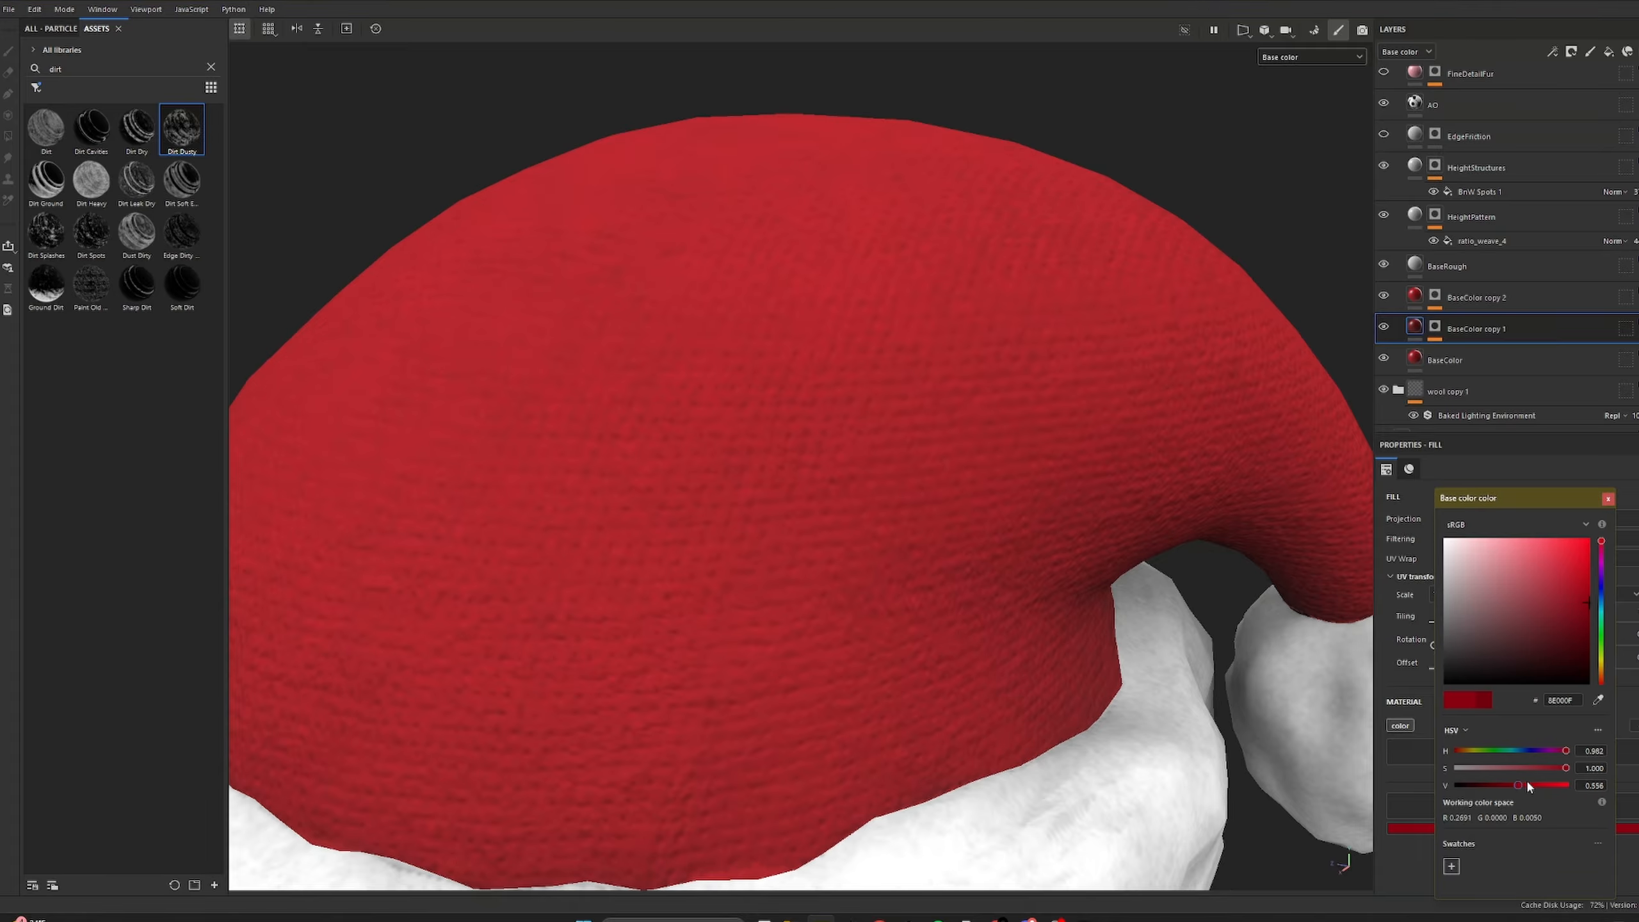
scroll(1164, 621, down, 4)
scroll(1006, 475, up, 5)
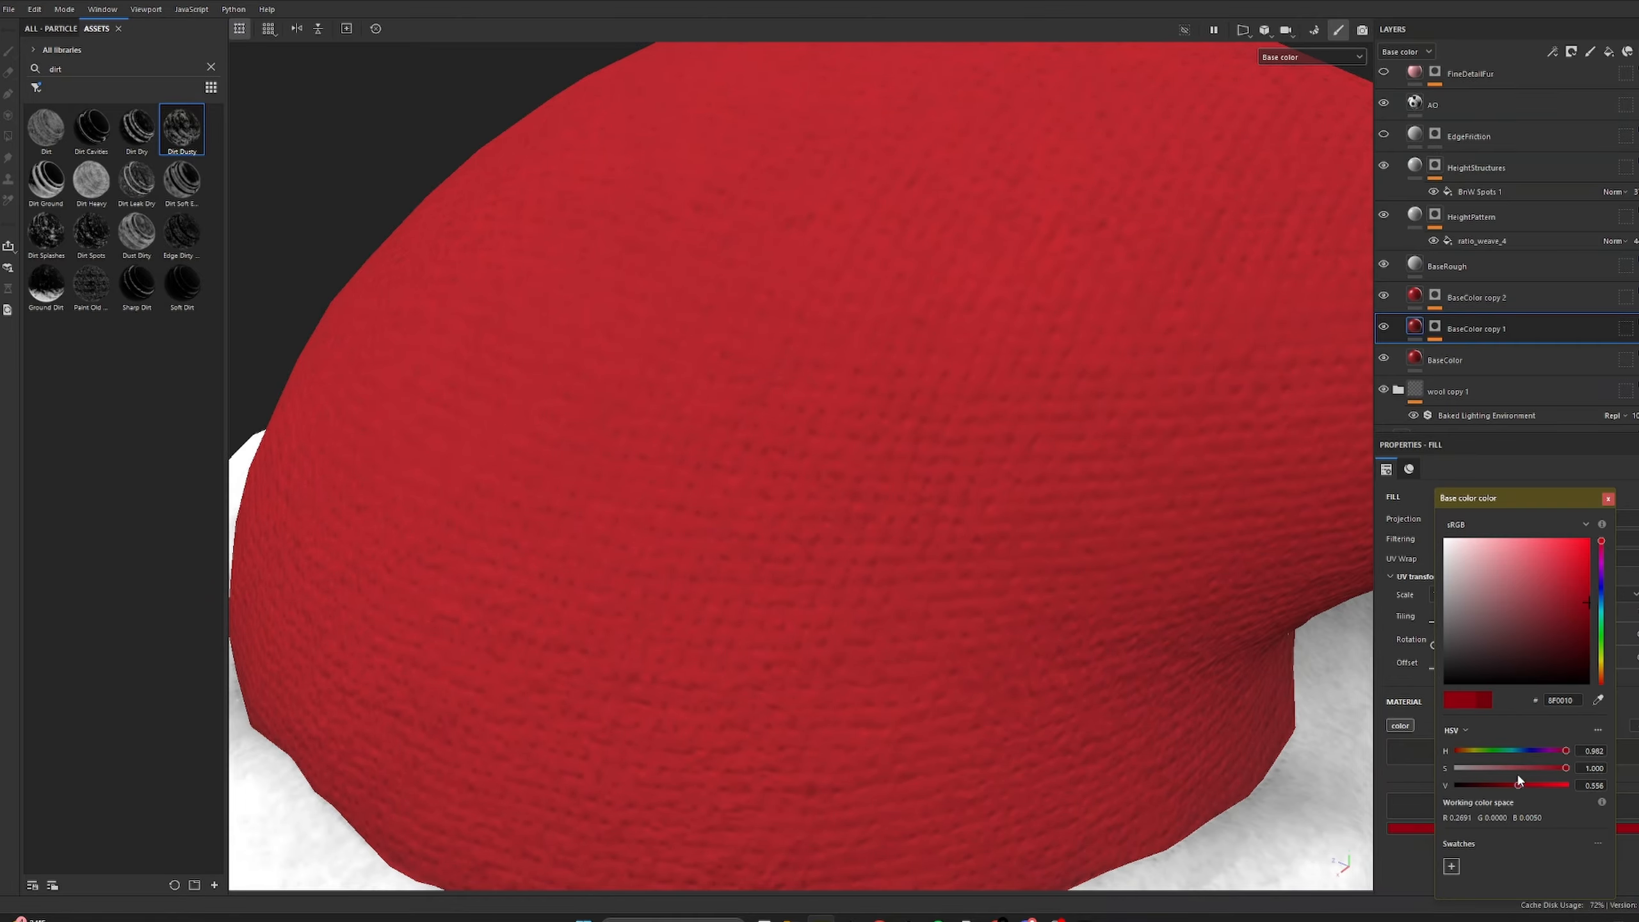
Step: Adjust the red of the BaseColor copy 2 layer to AD0013
click(1394, 297)
drag(1519, 785, 1547, 786)
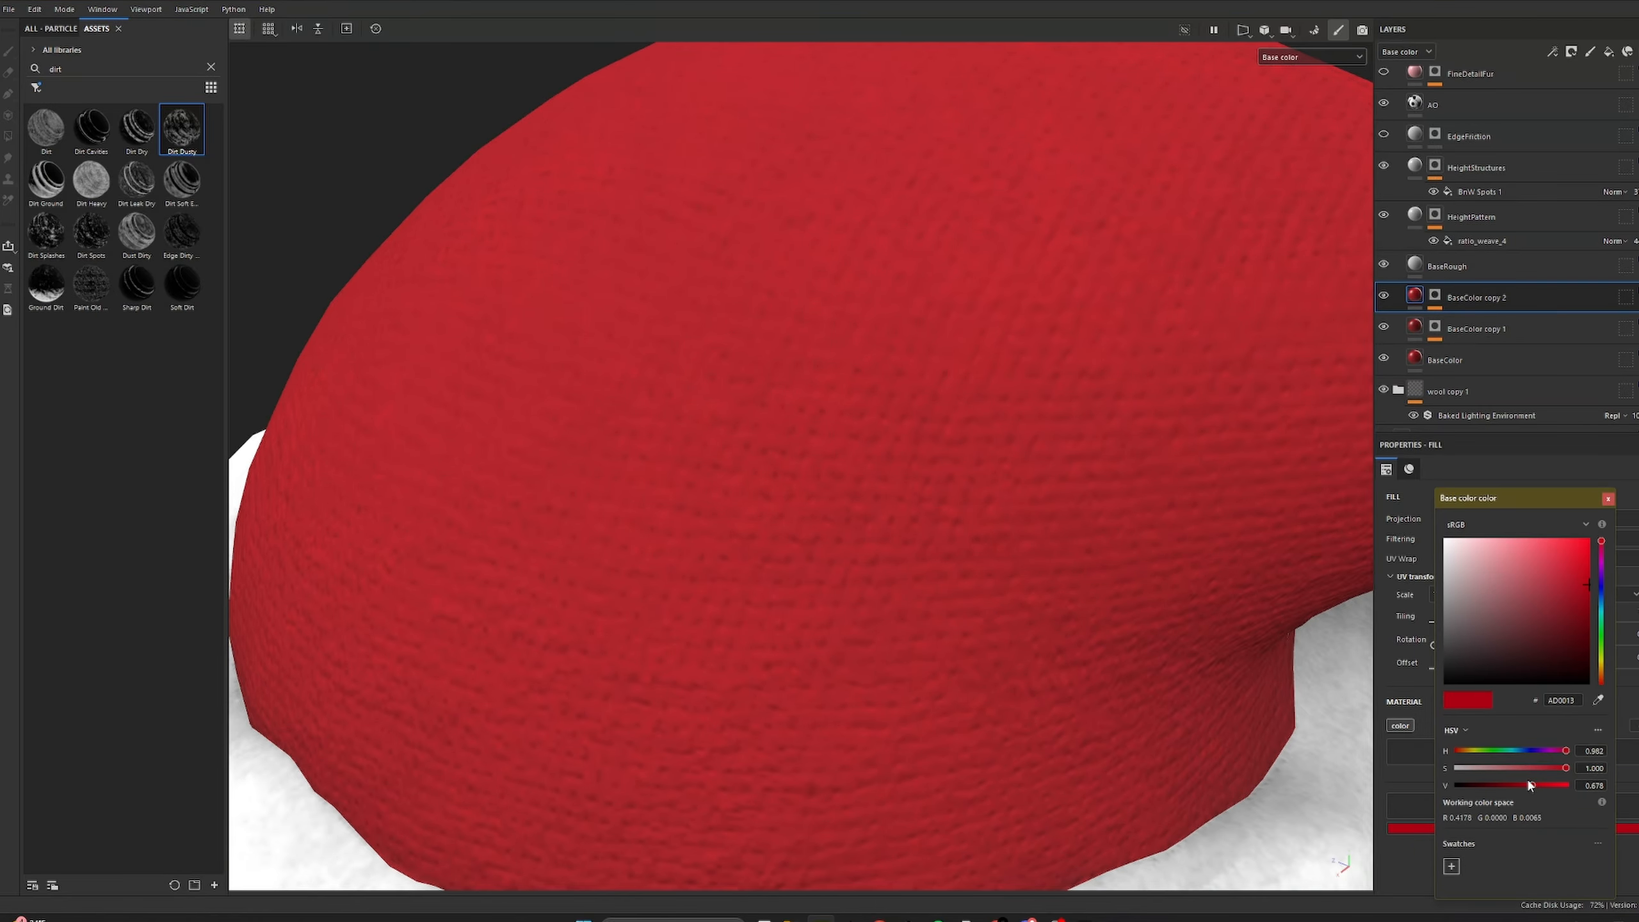
scroll(951, 439, down, 5)
scroll(849, 666, up, 3)
Step: Search the smart masks for "fabr" and apply a fabric smart mask to the fill layer at the top of the wool group
alt+drag(849, 666, 26, 439)
scroll(1456, 260, up, 5)
click(1398, 80)
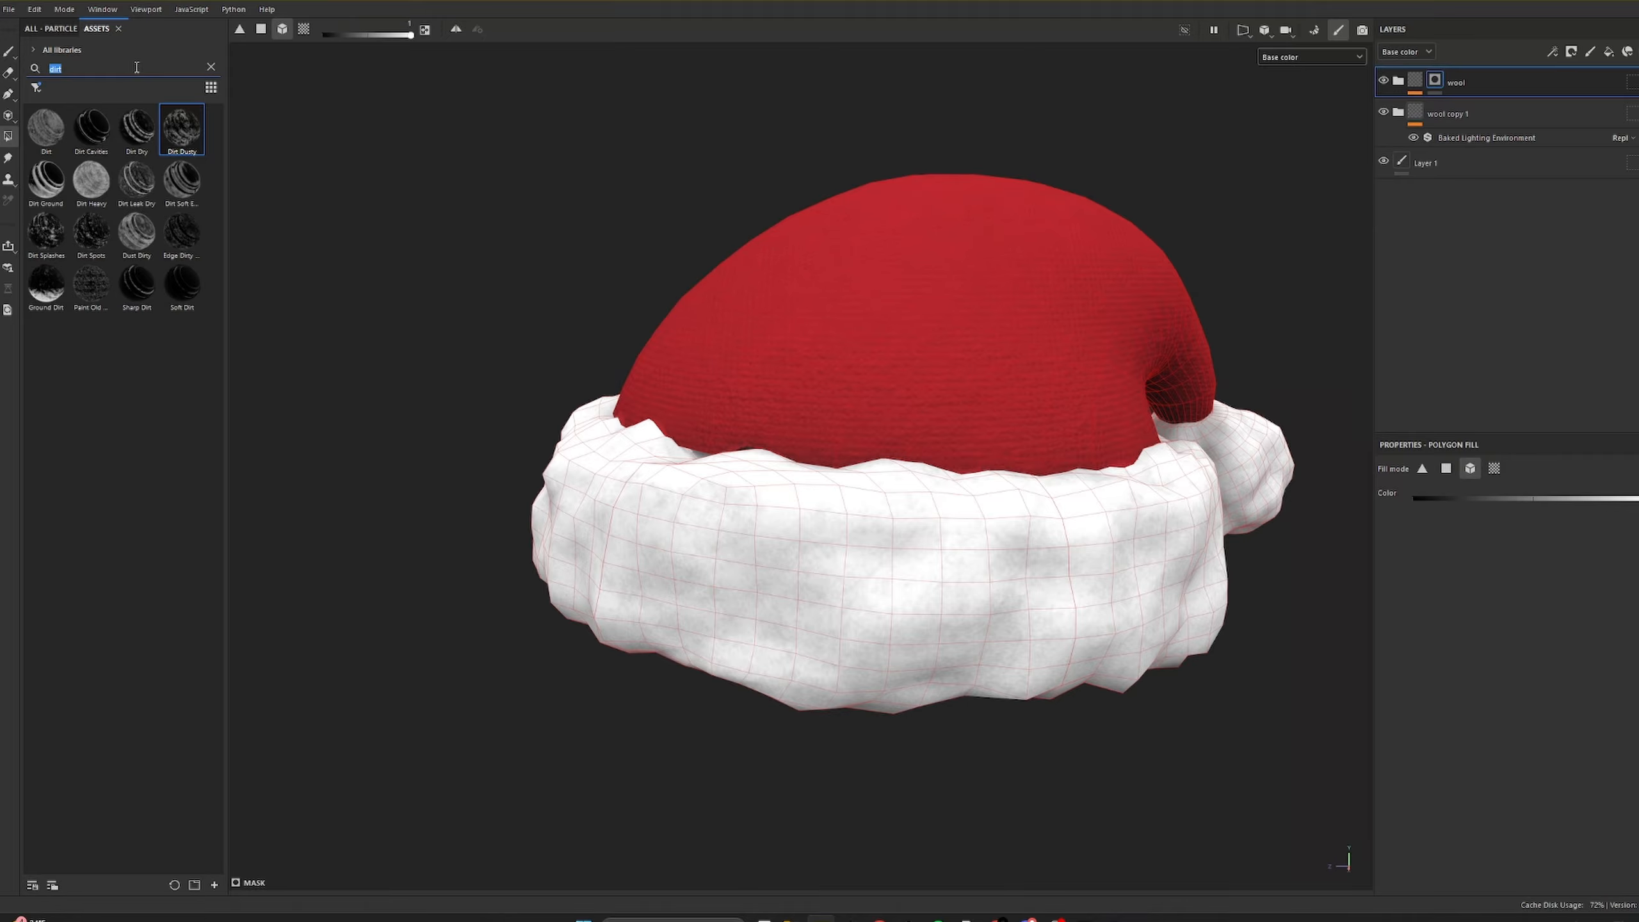
drag(46, 128, 1422, 88)
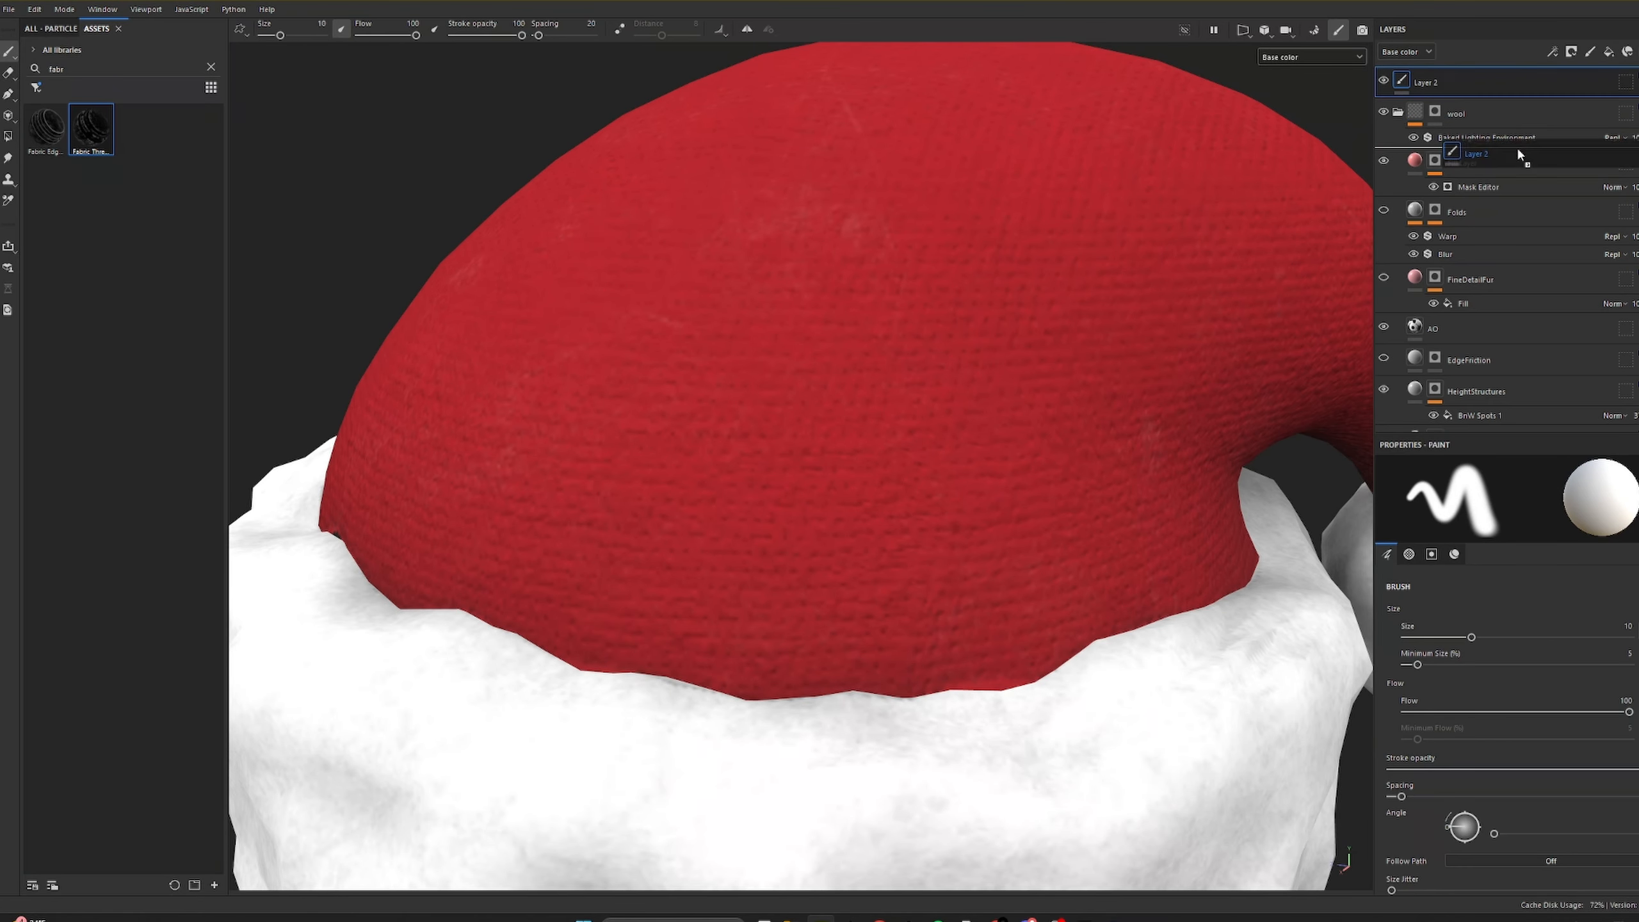
Step: Move Layer 2 into the wool group above the fill layer and paint along a path following the brim's upper edge
drag(1518, 155, 1517, 152)
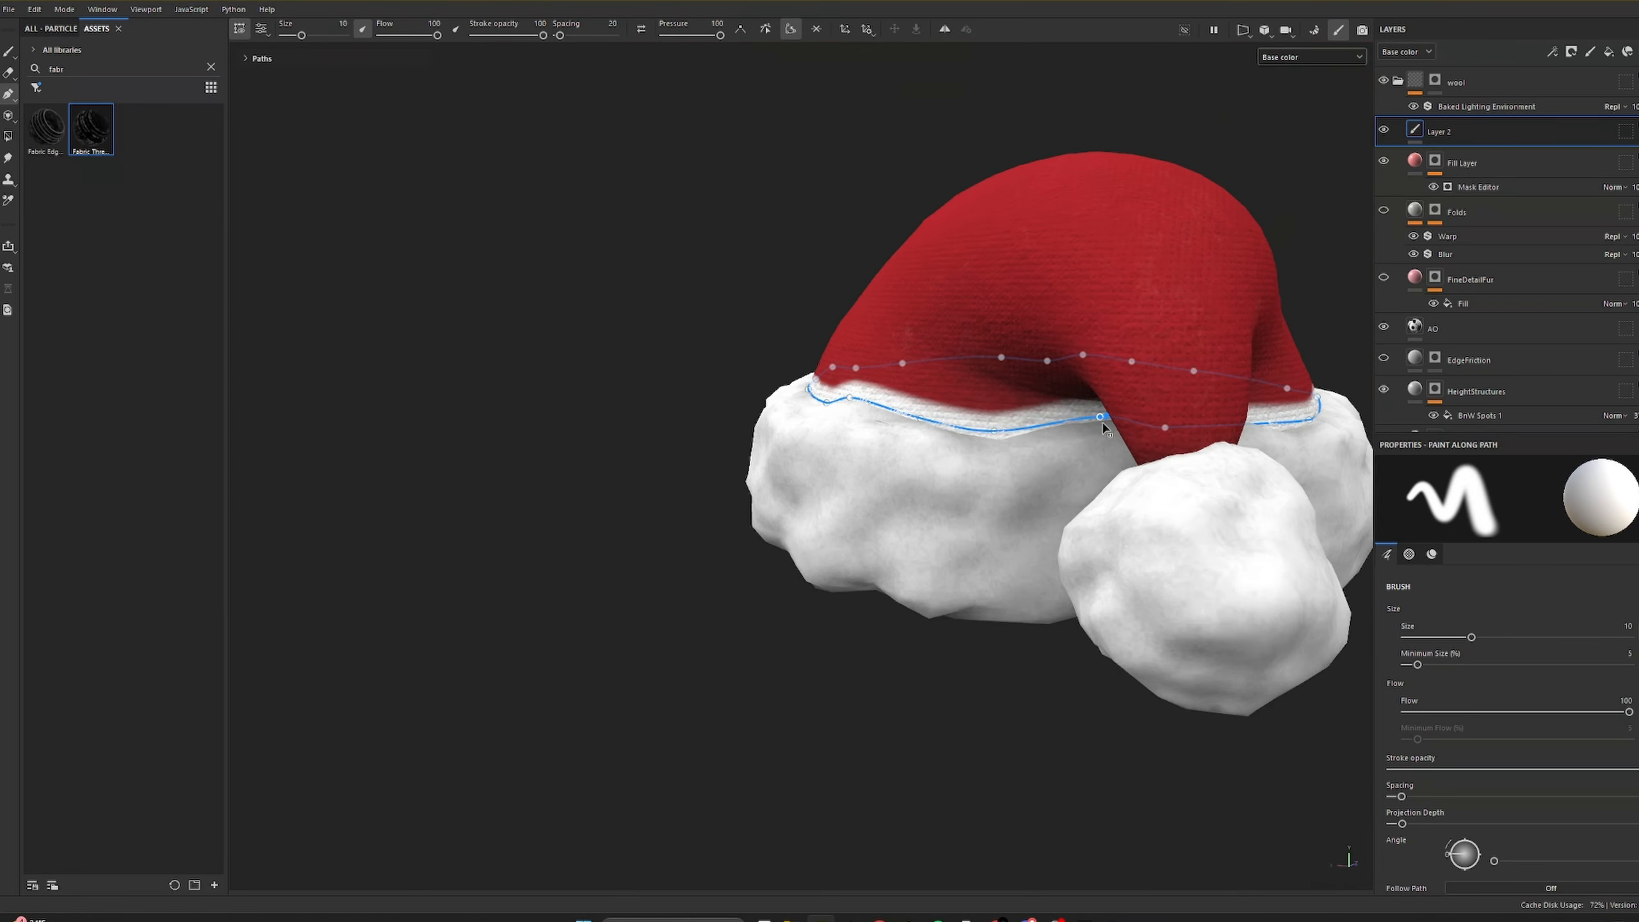
alt+drag(710, 413, 1264, 368)
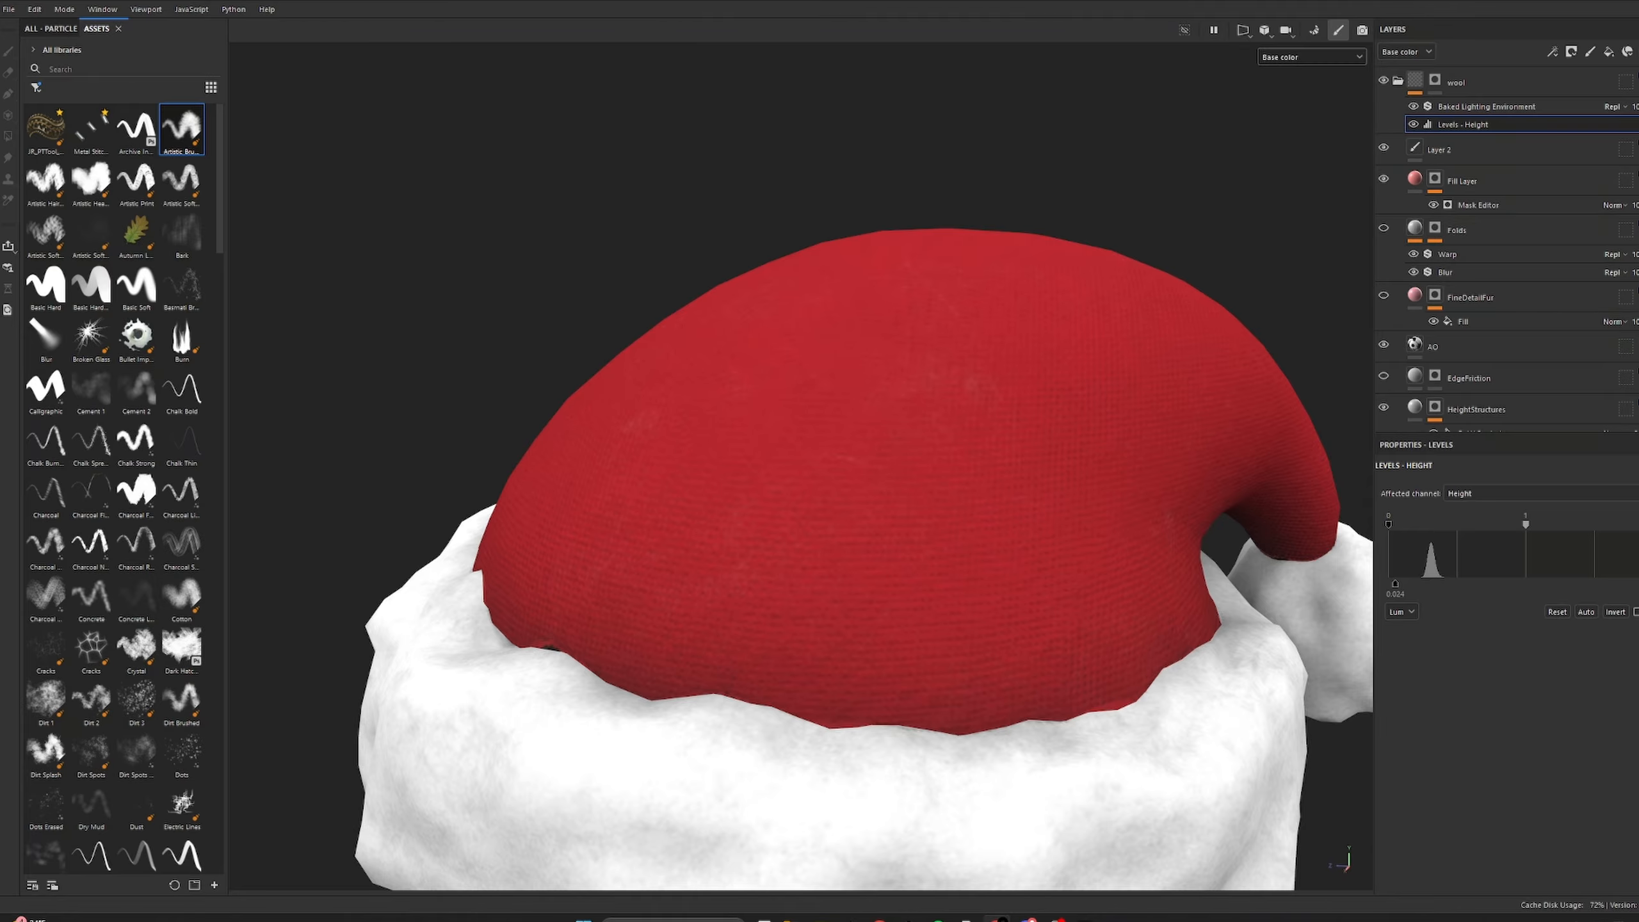
Step: Export the Santa hat's mesh from the texturing project
key(f)
scroll(272, 300, down, 3)
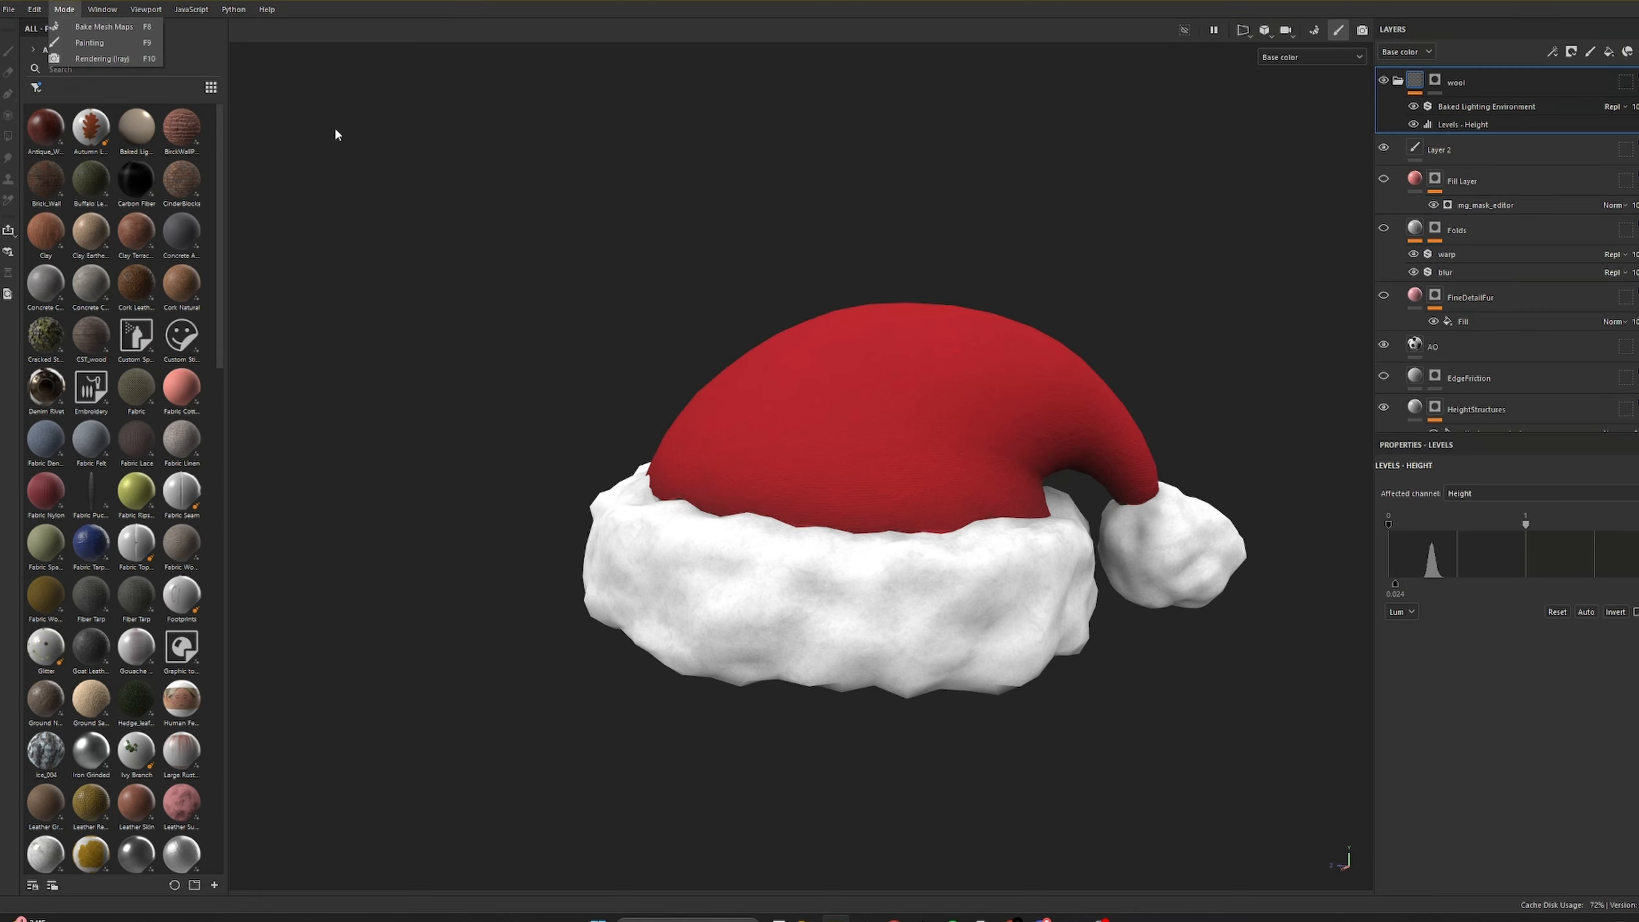
click(9, 9)
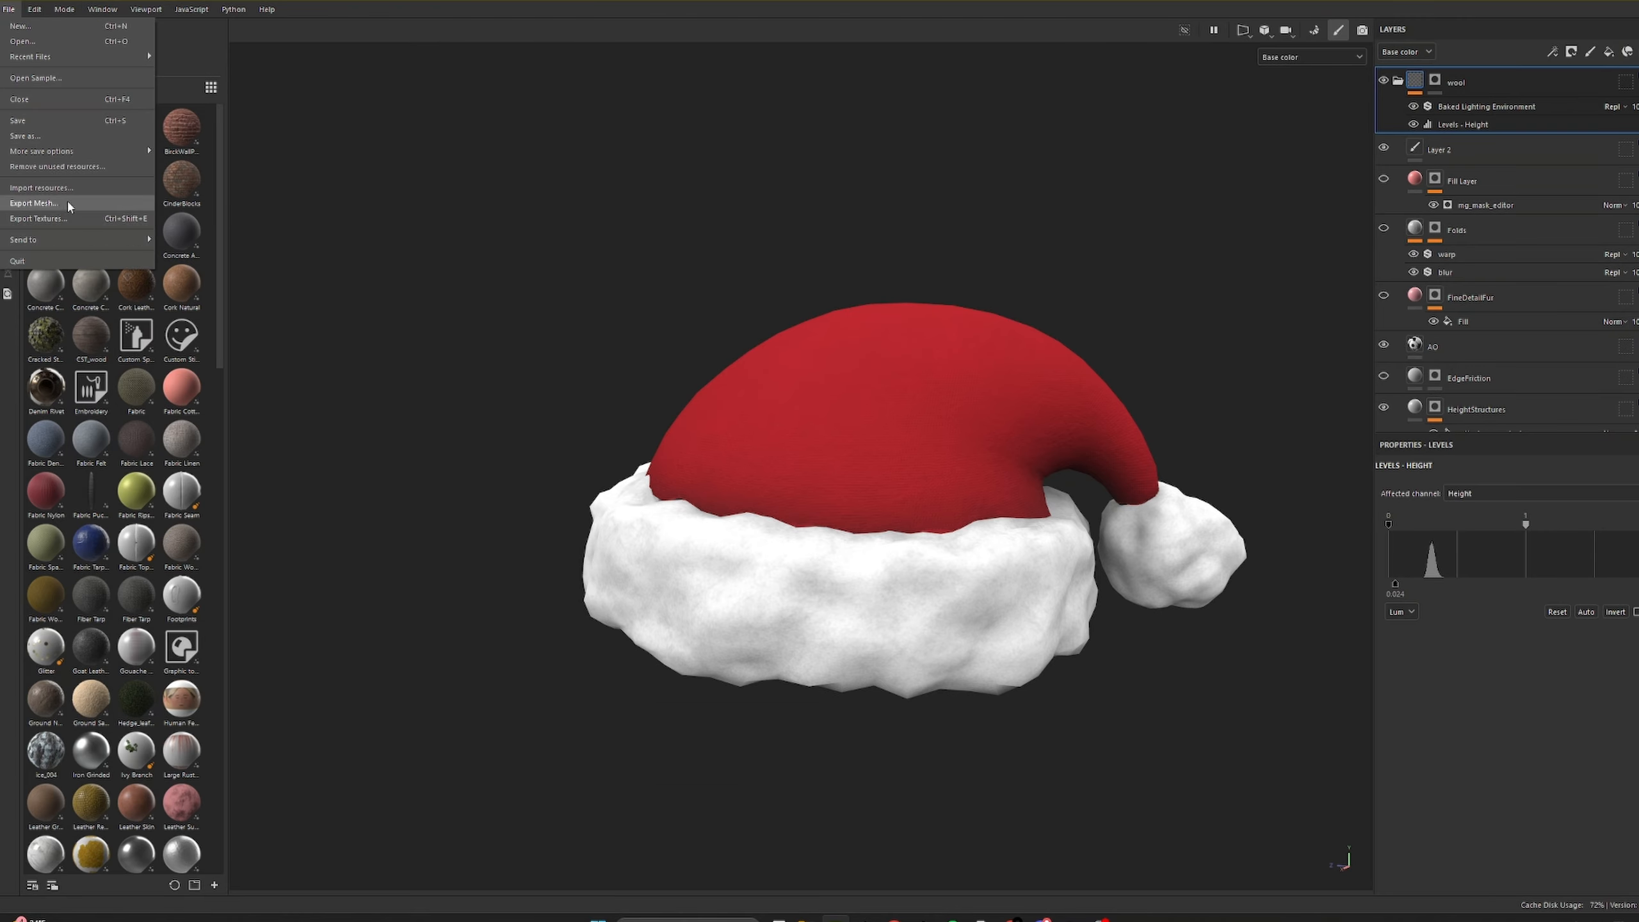
click(33, 203)
click(708, 424)
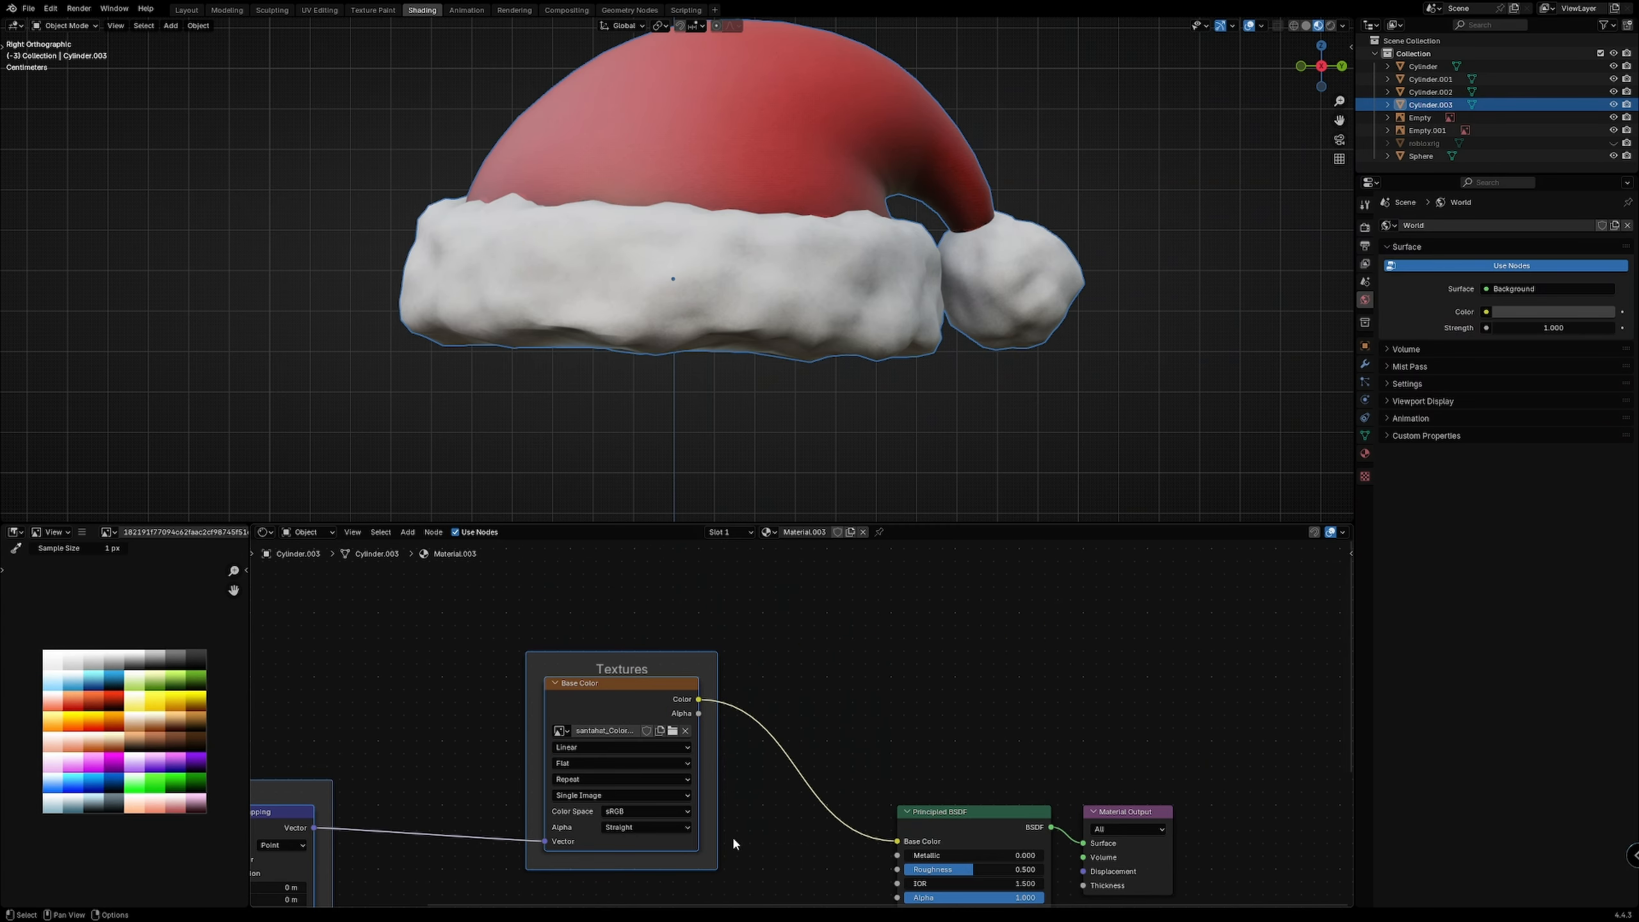
Step: Switch to Blender and raise the Roughness of the hat material's Principled BSDF
middle_drag(807, 274, 733, 262)
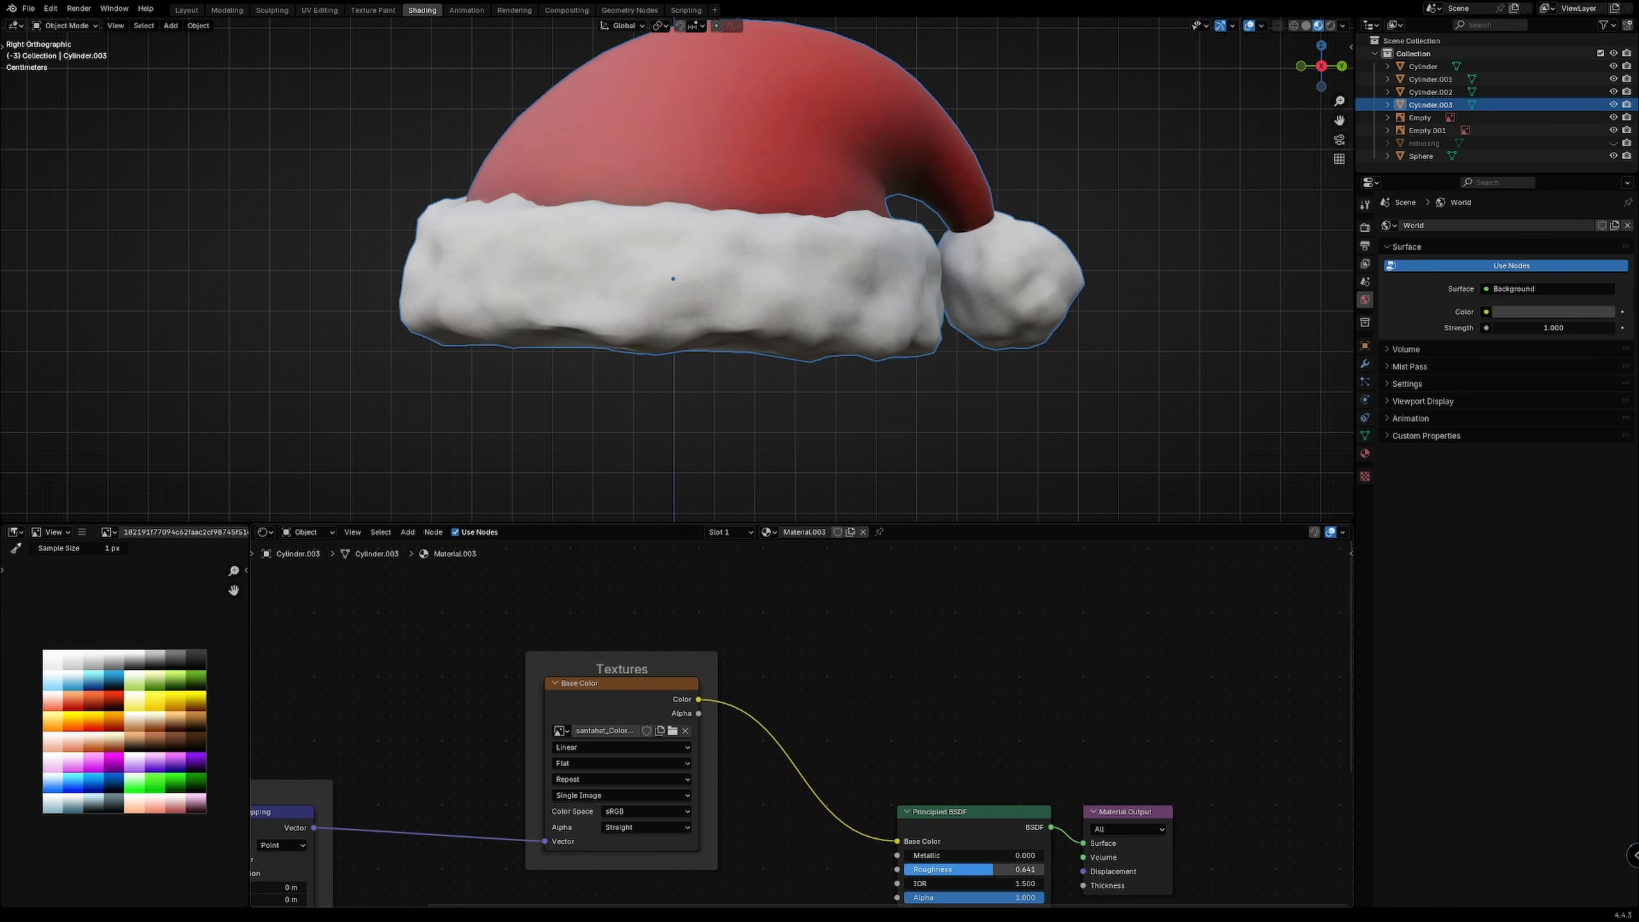
drag(993, 869, 1044, 869)
Step: In the Layout workspace, hide the untextured hat and scale the textured hat by 0.018
click(196, 11)
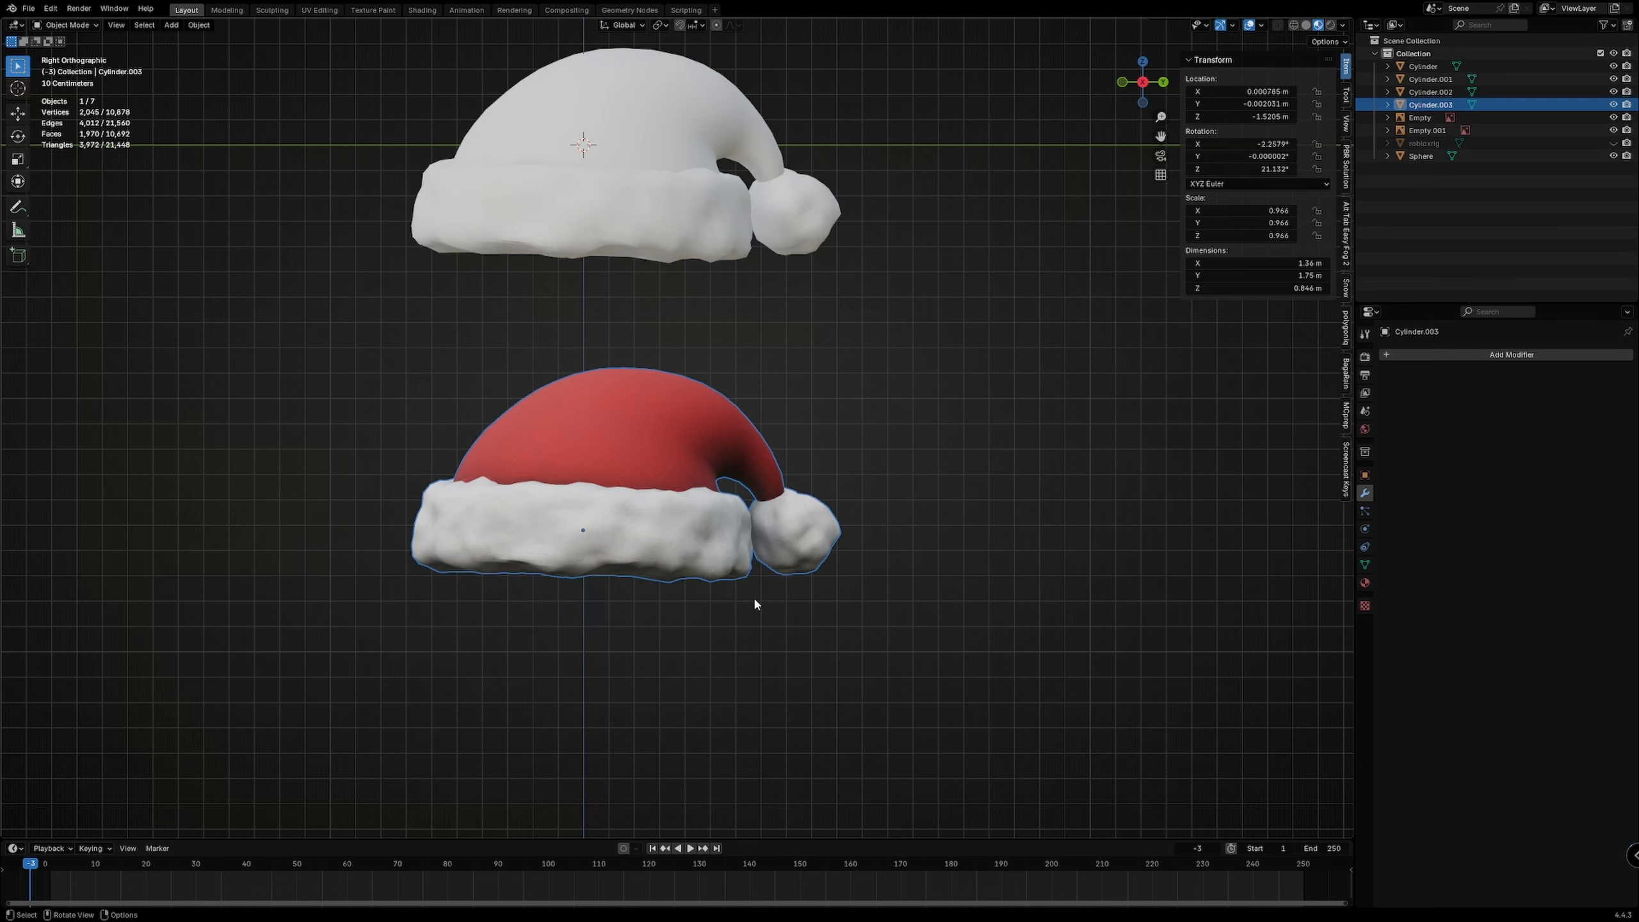
click(753, 571)
key(h)
scroll(838, 452, up, 2)
mouse_move(839, 387)
middle_down()
mouse_move(1029, 365)
mouse_move(833, 393)
middle_up()
click(817, 411)
scroll(1057, 496, down, 7)
key(s)
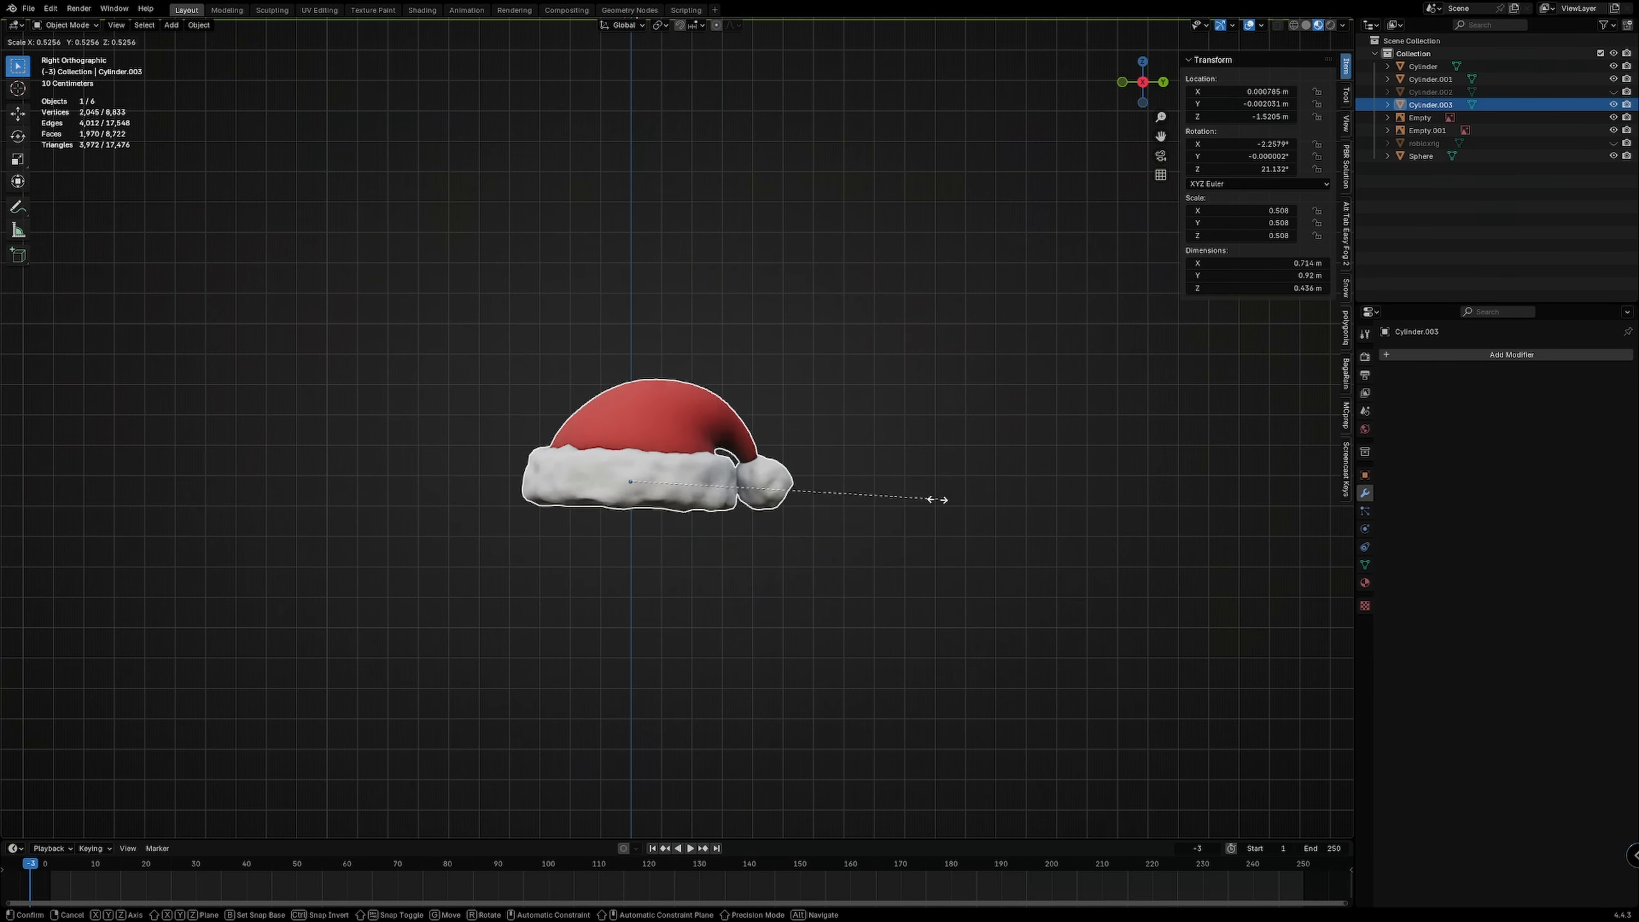
Step: Export the textured hat as santatexture.fbx, switch to Roblox Studio and import the file
click(29, 9)
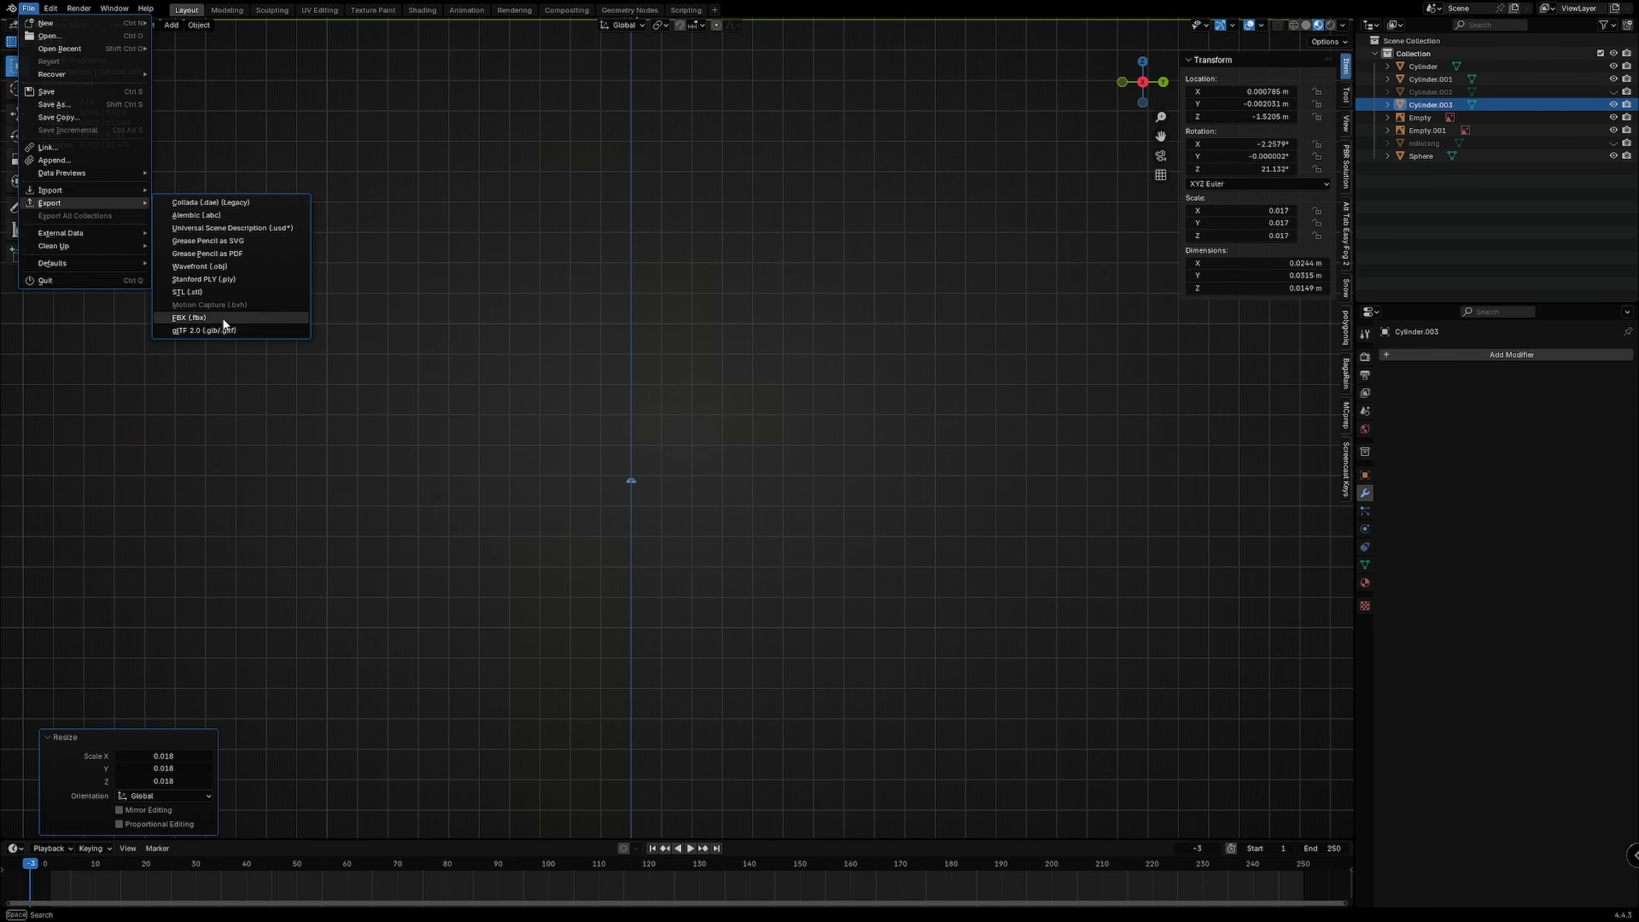
click(224, 319)
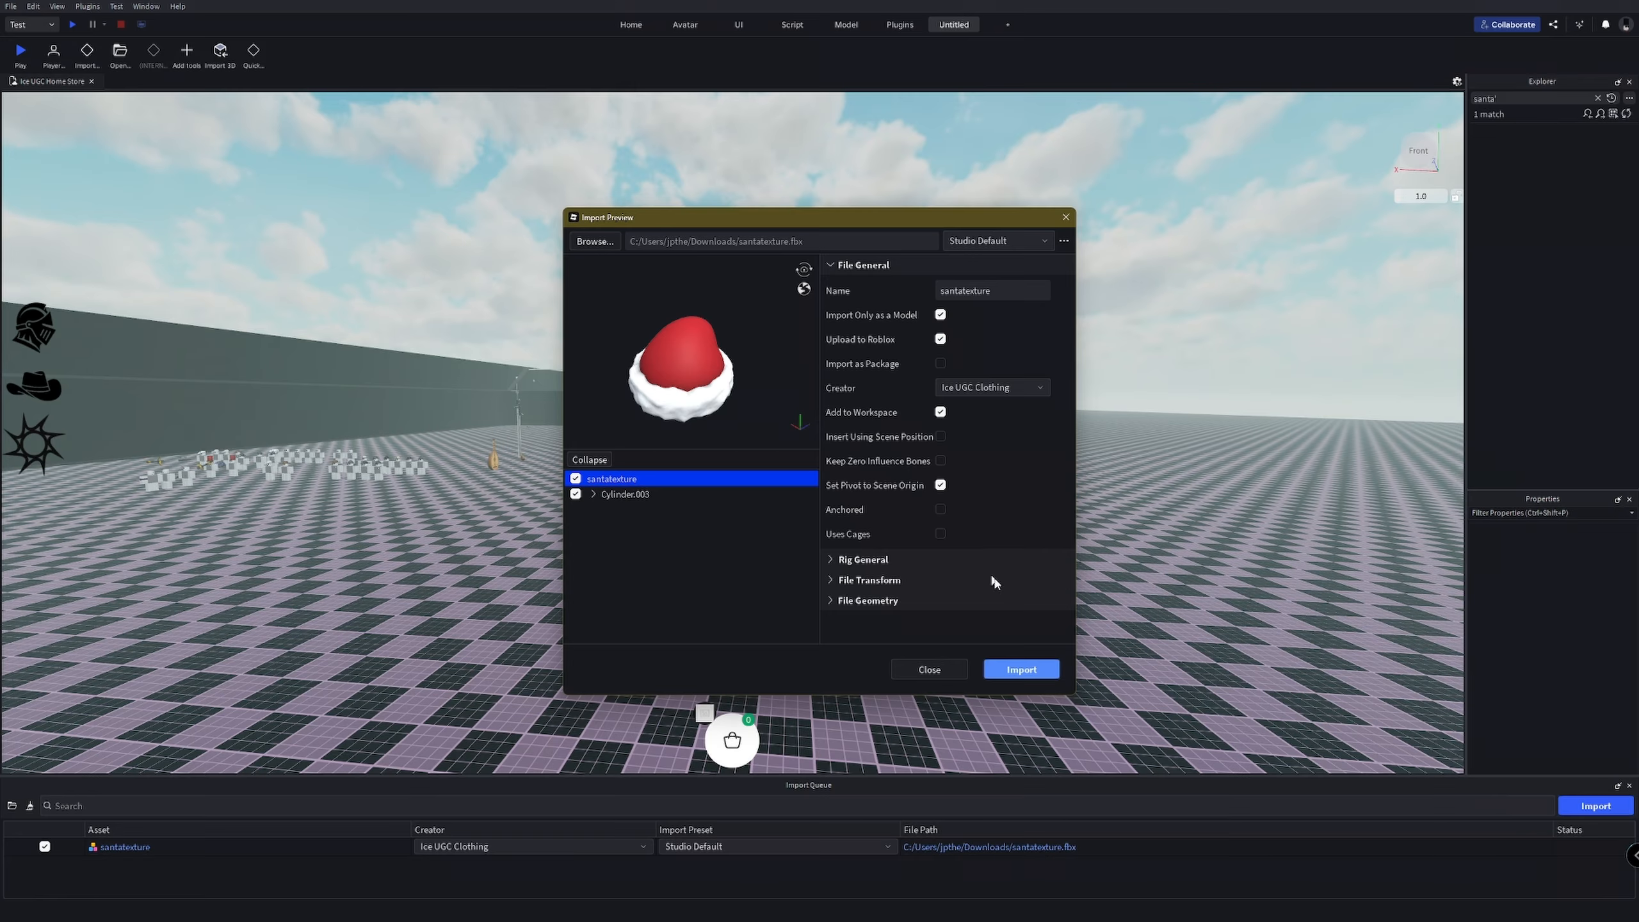
click(1020, 667)
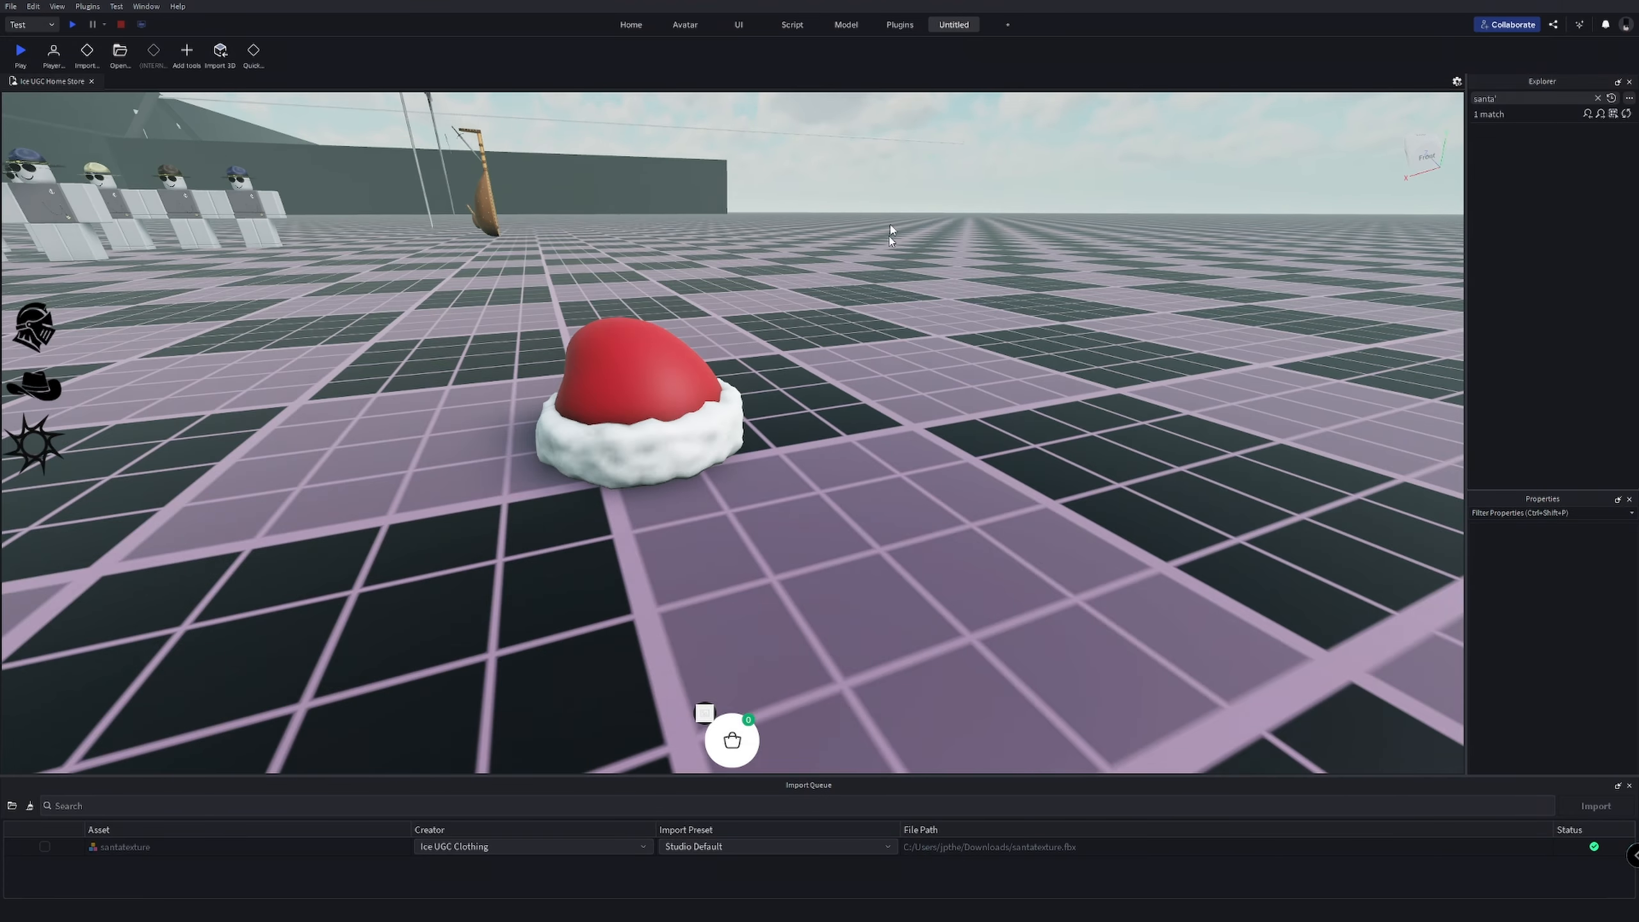
Step: Insert an R15 preset rig beside the hat with the Character Inserter plugin
click(955, 60)
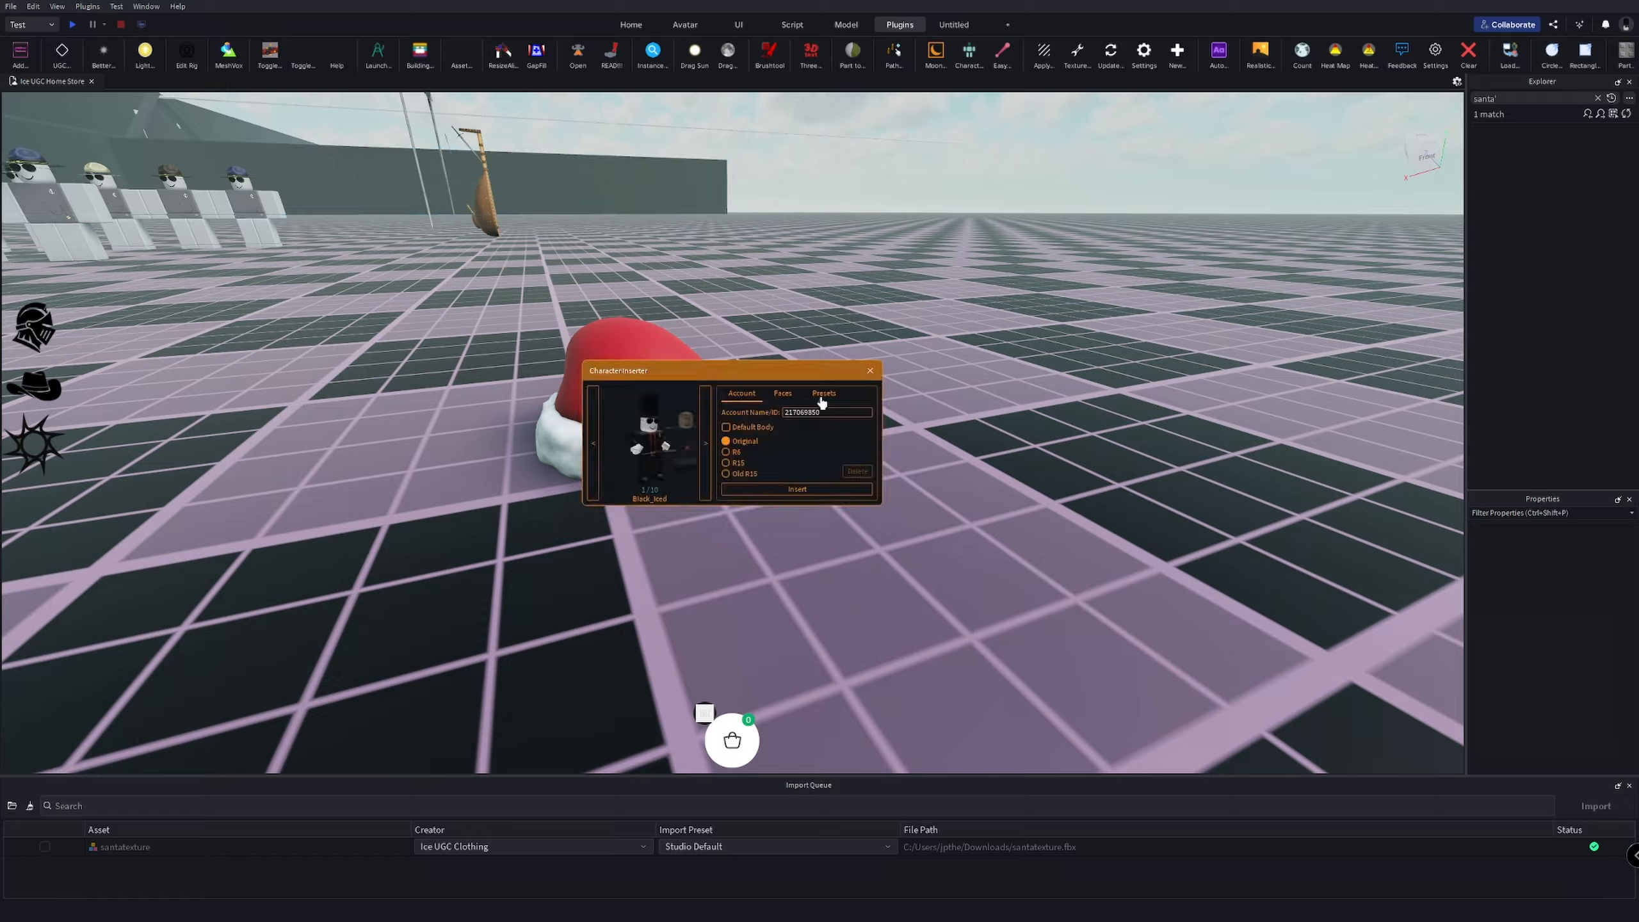
key(Delete)
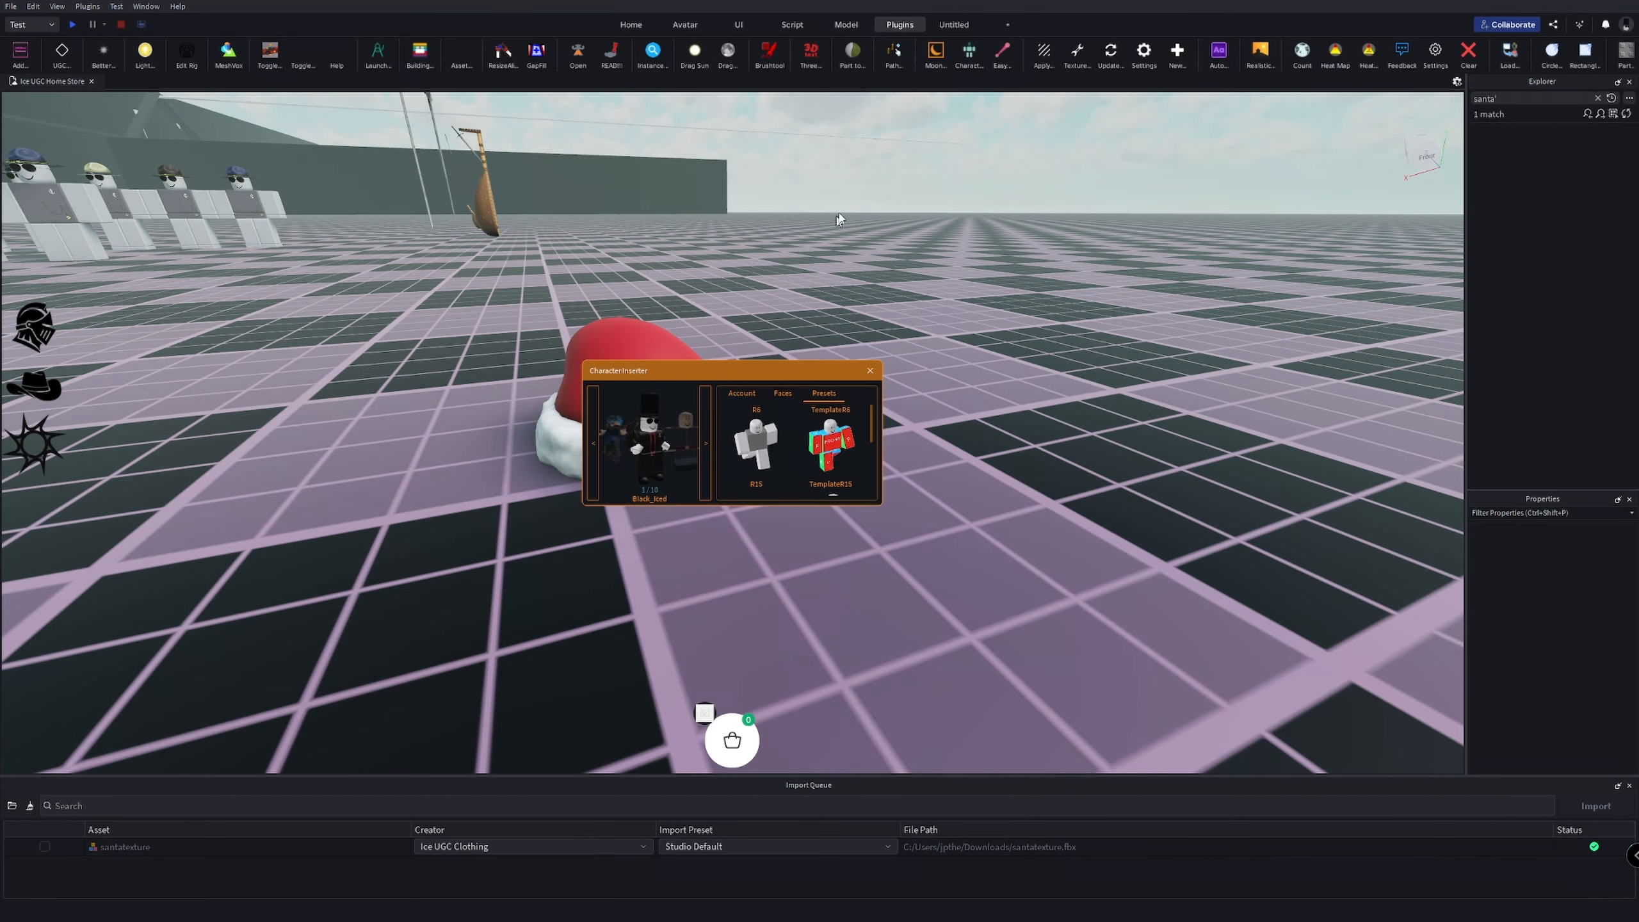
click(784, 465)
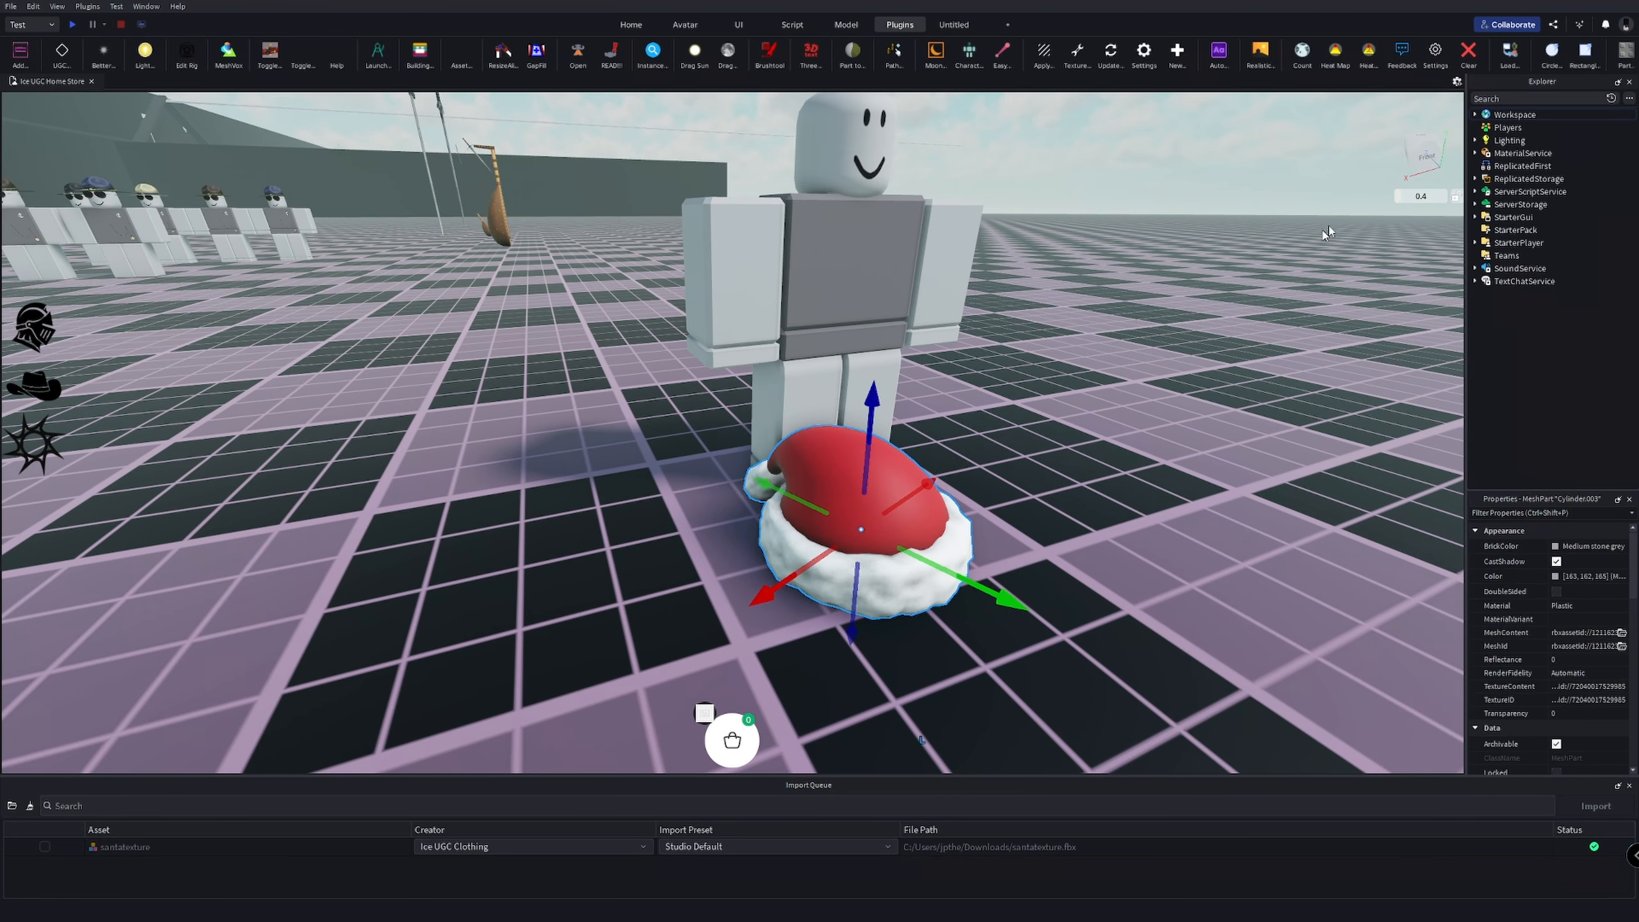
Step: Rename the hat mesh SantaHat and generate an Accessory from it with the Accessory Fitting Tool
click(851, 515)
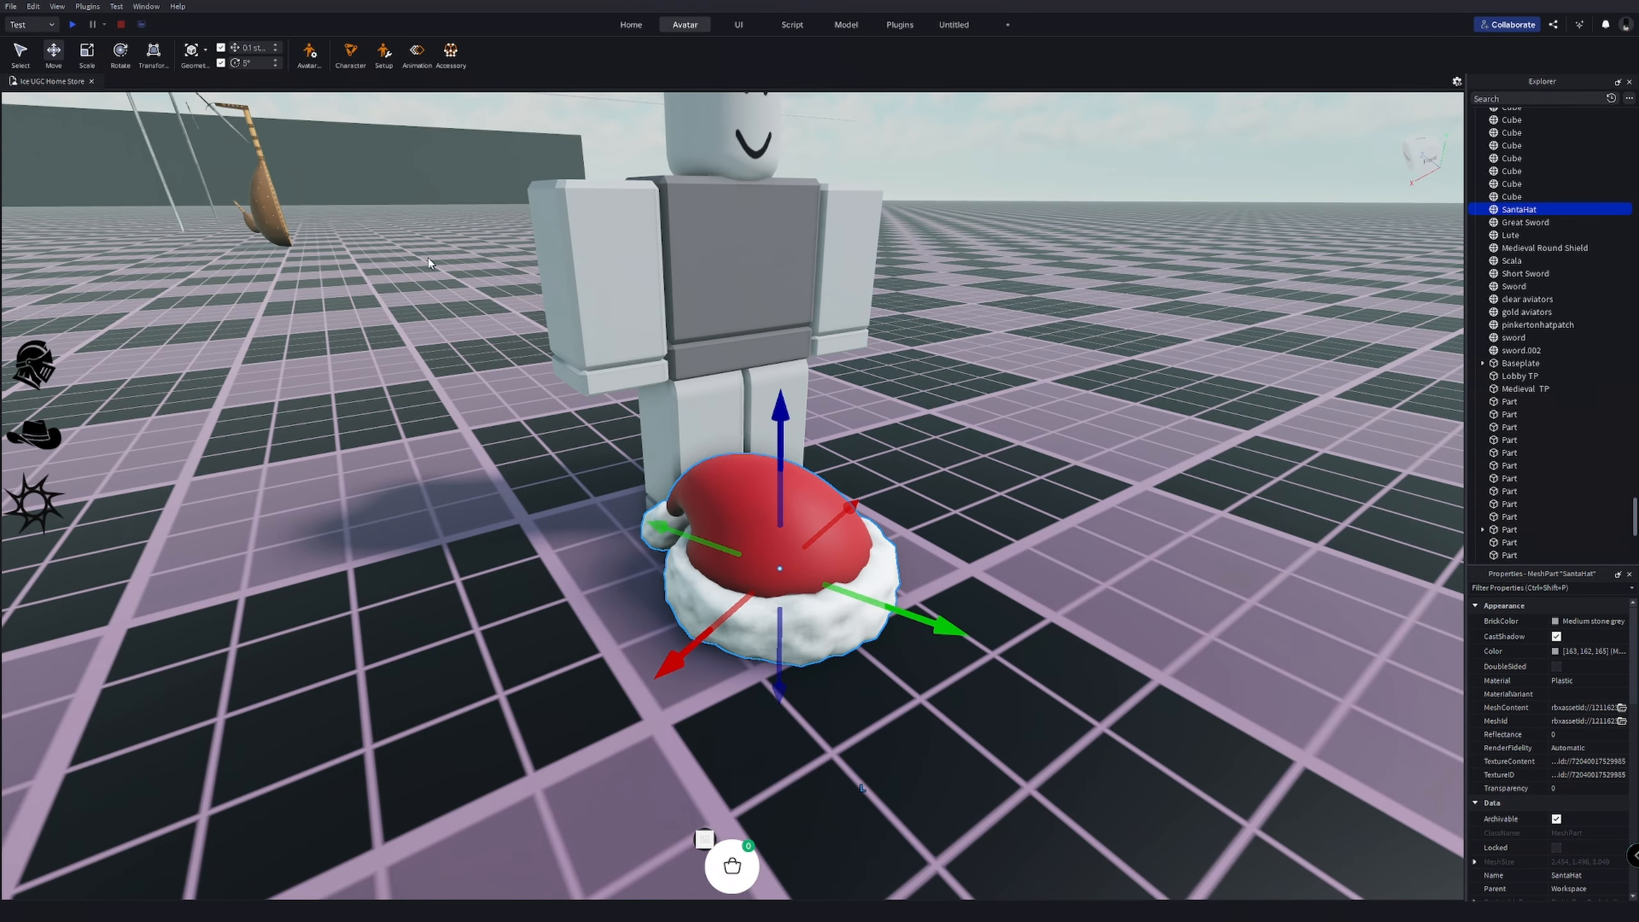
click(450, 52)
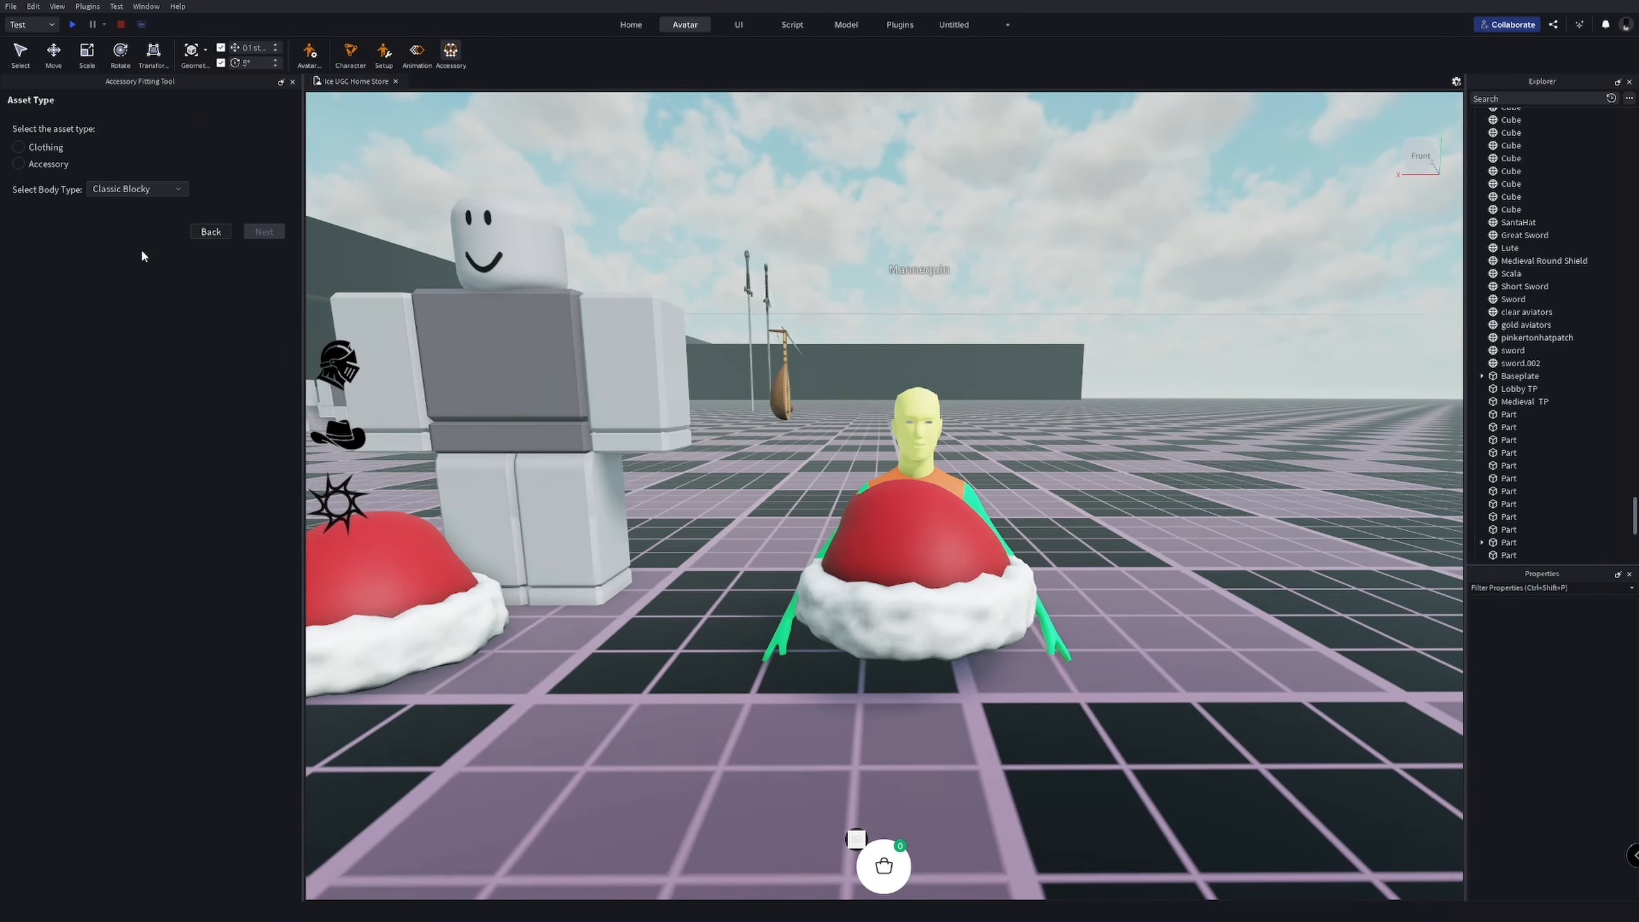
click(127, 167)
click(142, 250)
click(264, 231)
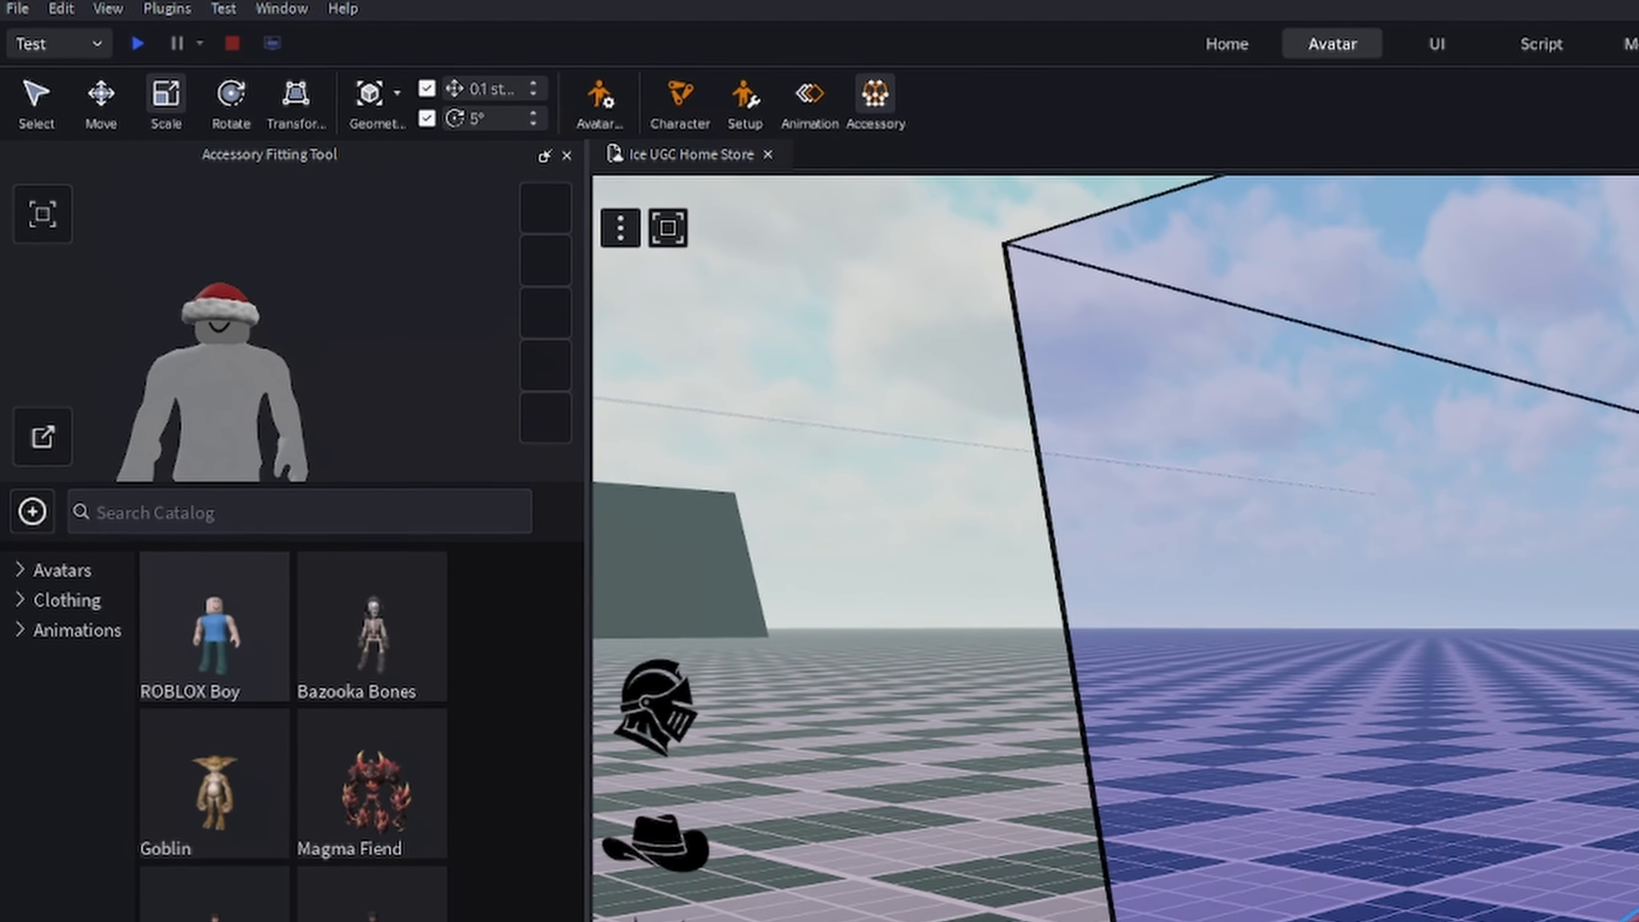
click(237, 889)
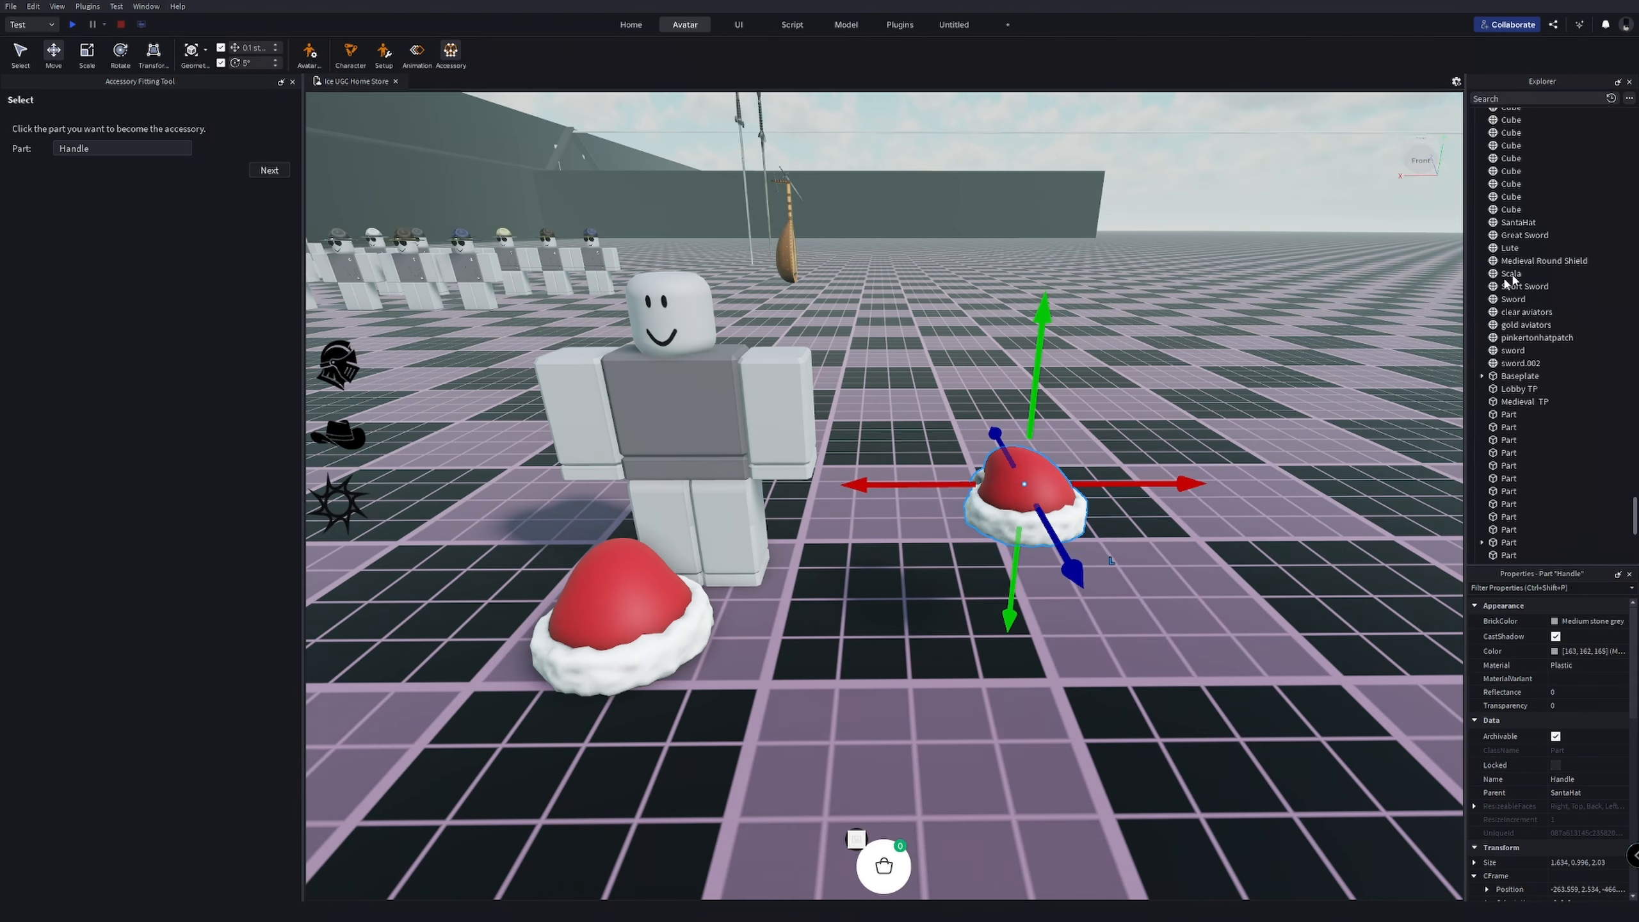
Step: Place the generated SantaHat accessory inside the R15 rig in the workspace hierarchy
scroll(1512, 258, up, 10)
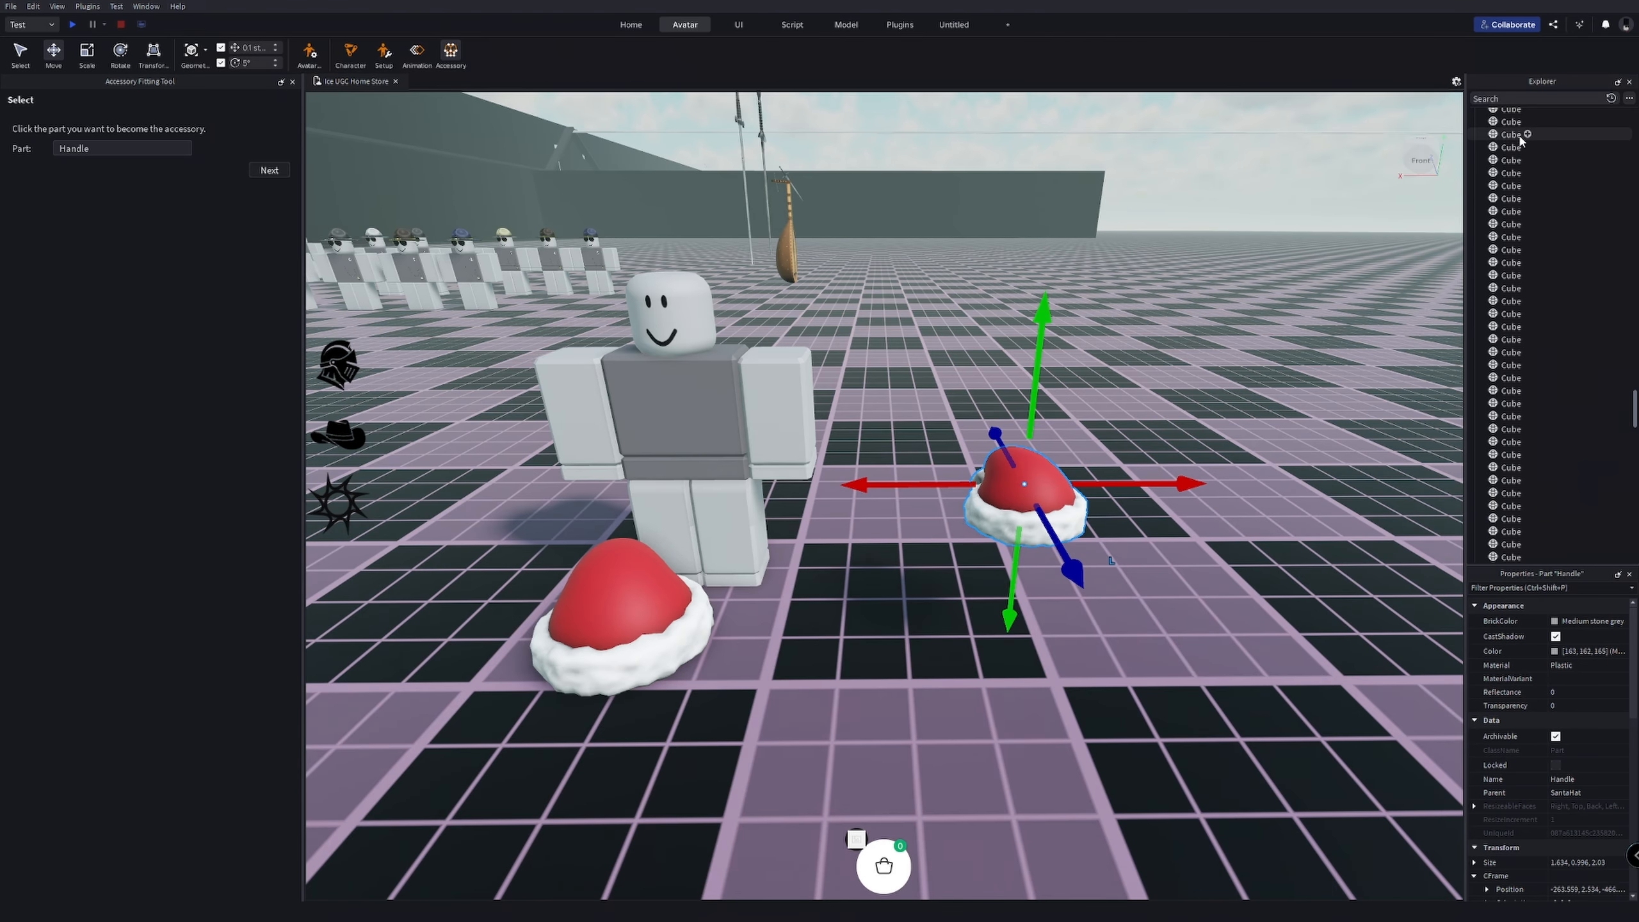
click(1232, 234)
click(1506, 228)
Step: Set the SantaHat's HatAttachment orientation Y to 90 and its position to 0, -0.15, -0.175
click(1526, 253)
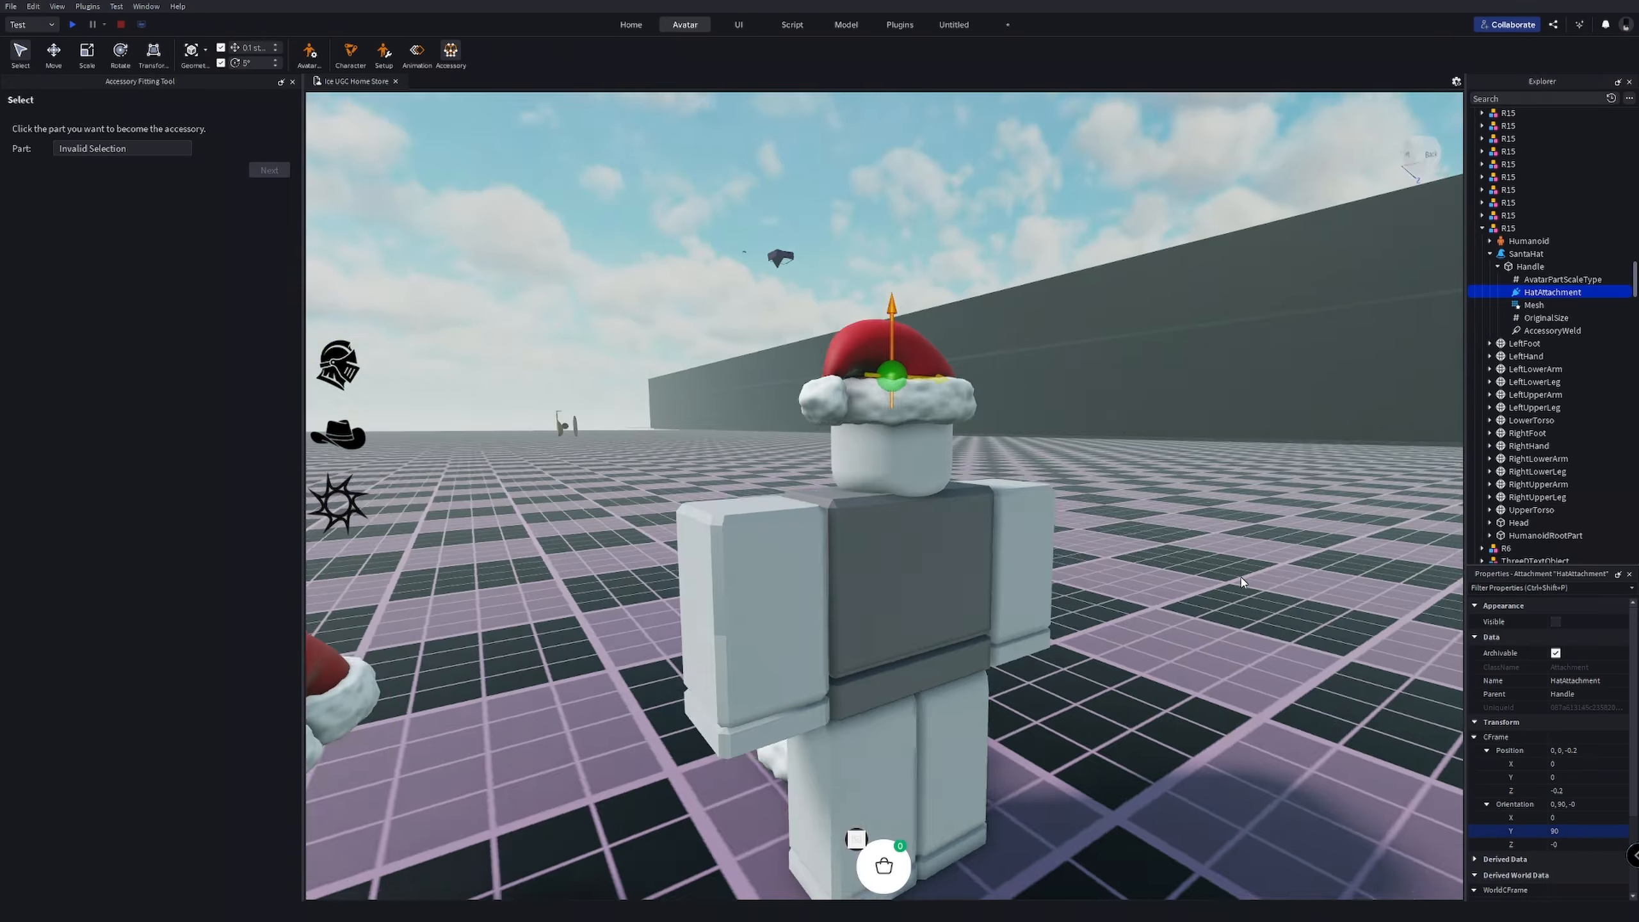
text(80)
key(Return)
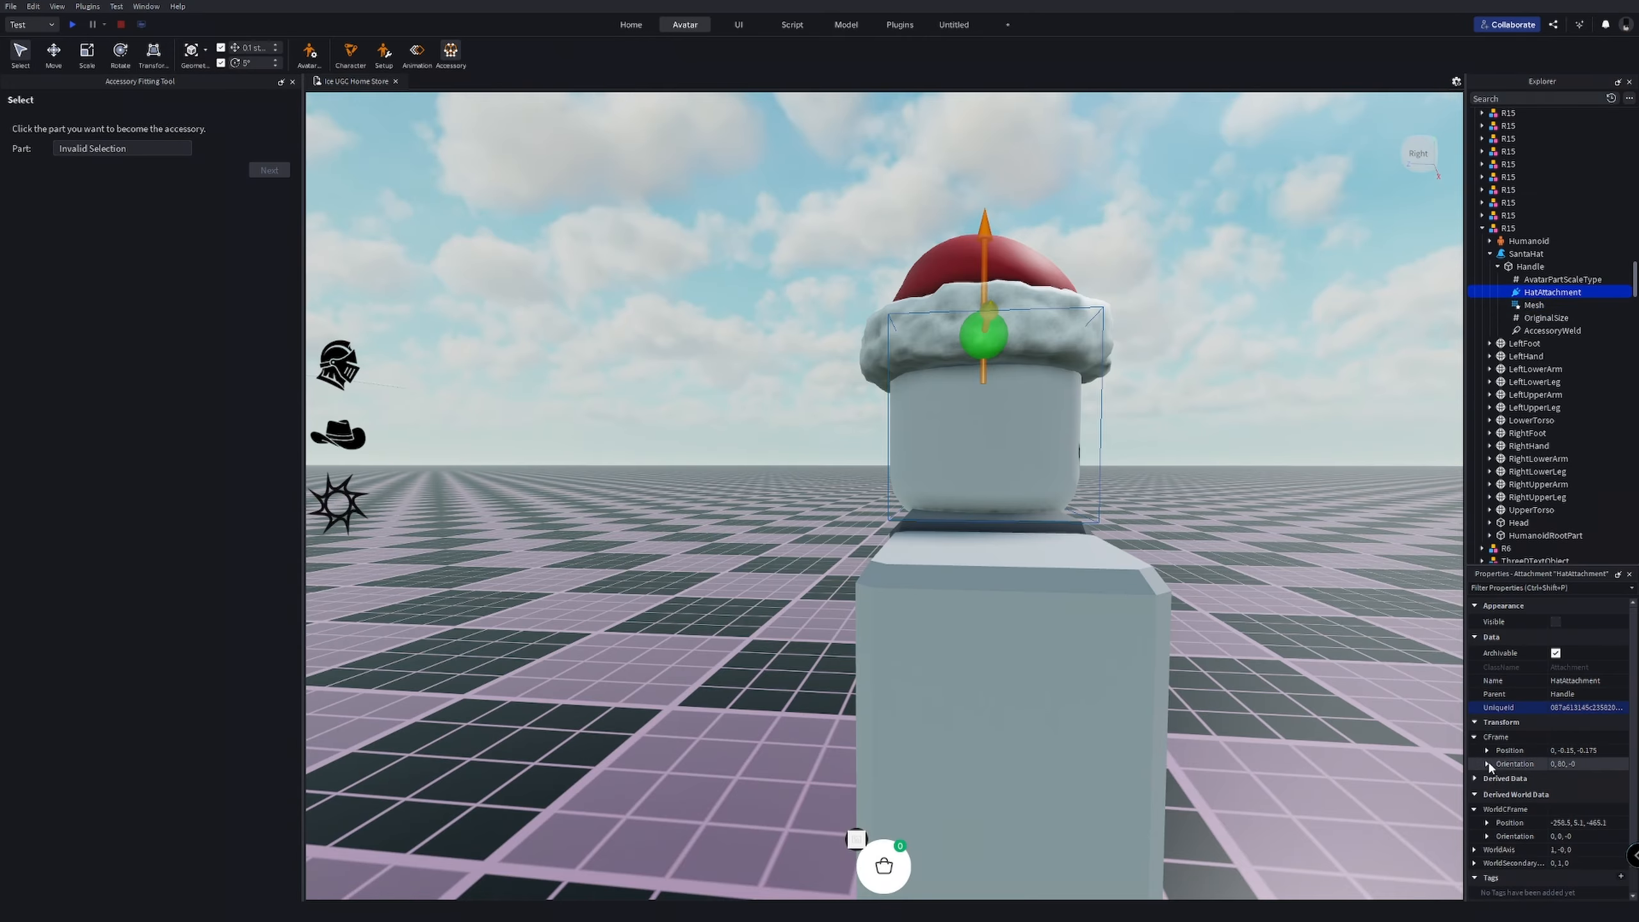
Step: Tilt the hat on the head by setting the HatAttachment's X orientation to -10
key(BackSpace)
text(0)
key(Return)
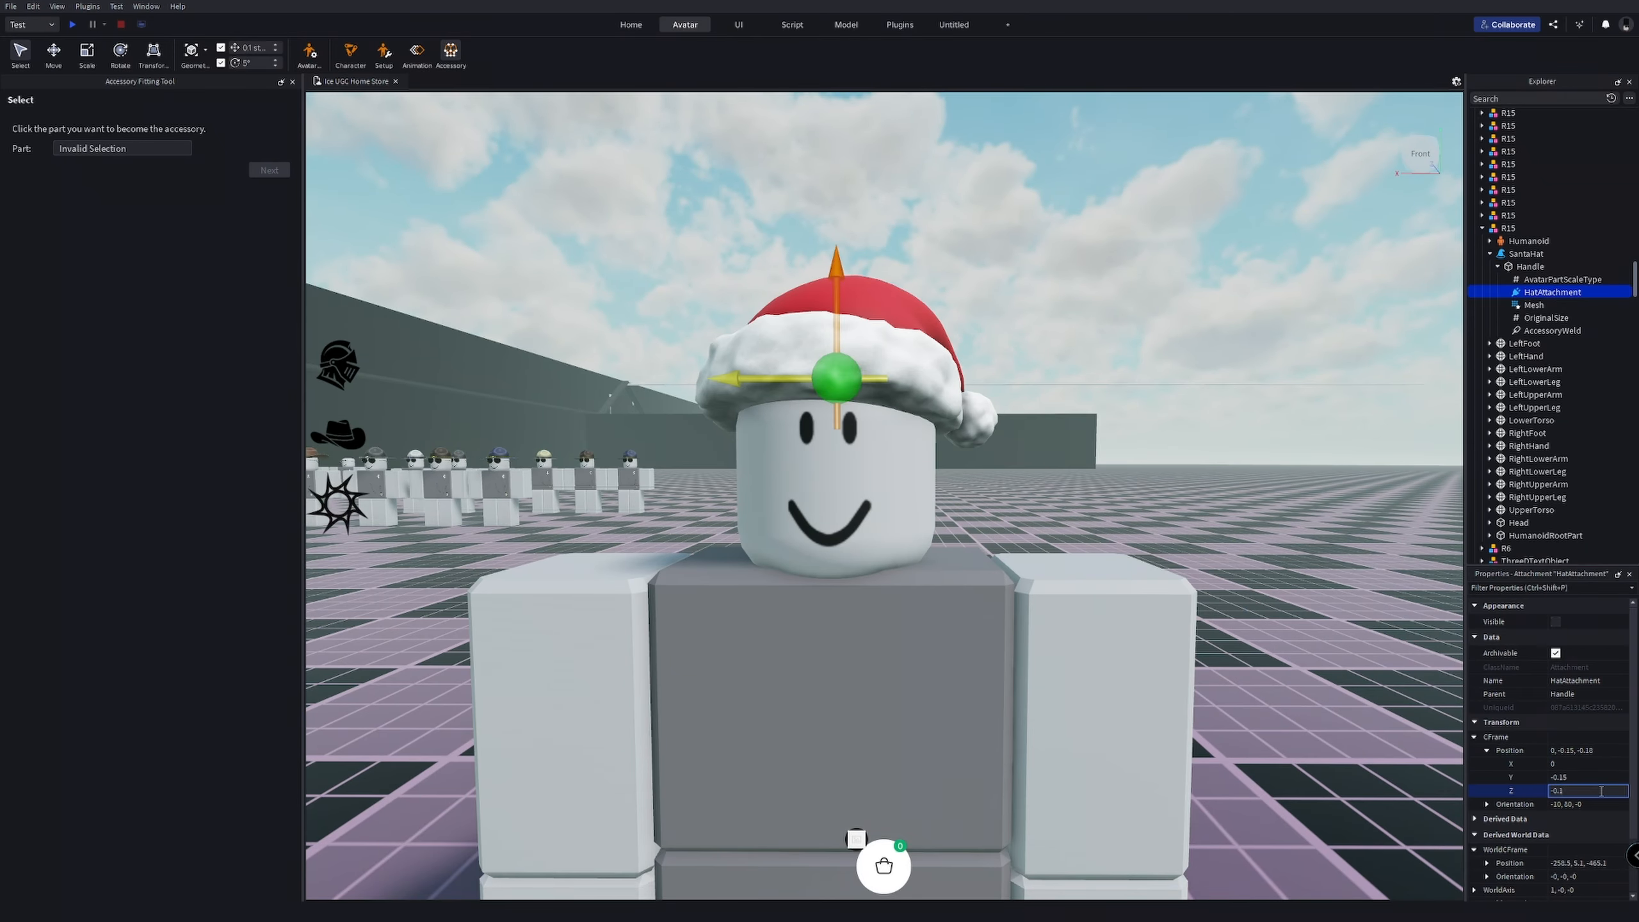
Step: Shift the SantaHat on the head by setting its HatAttachment position Z to -0.2 and X to -0.01
key(Return)
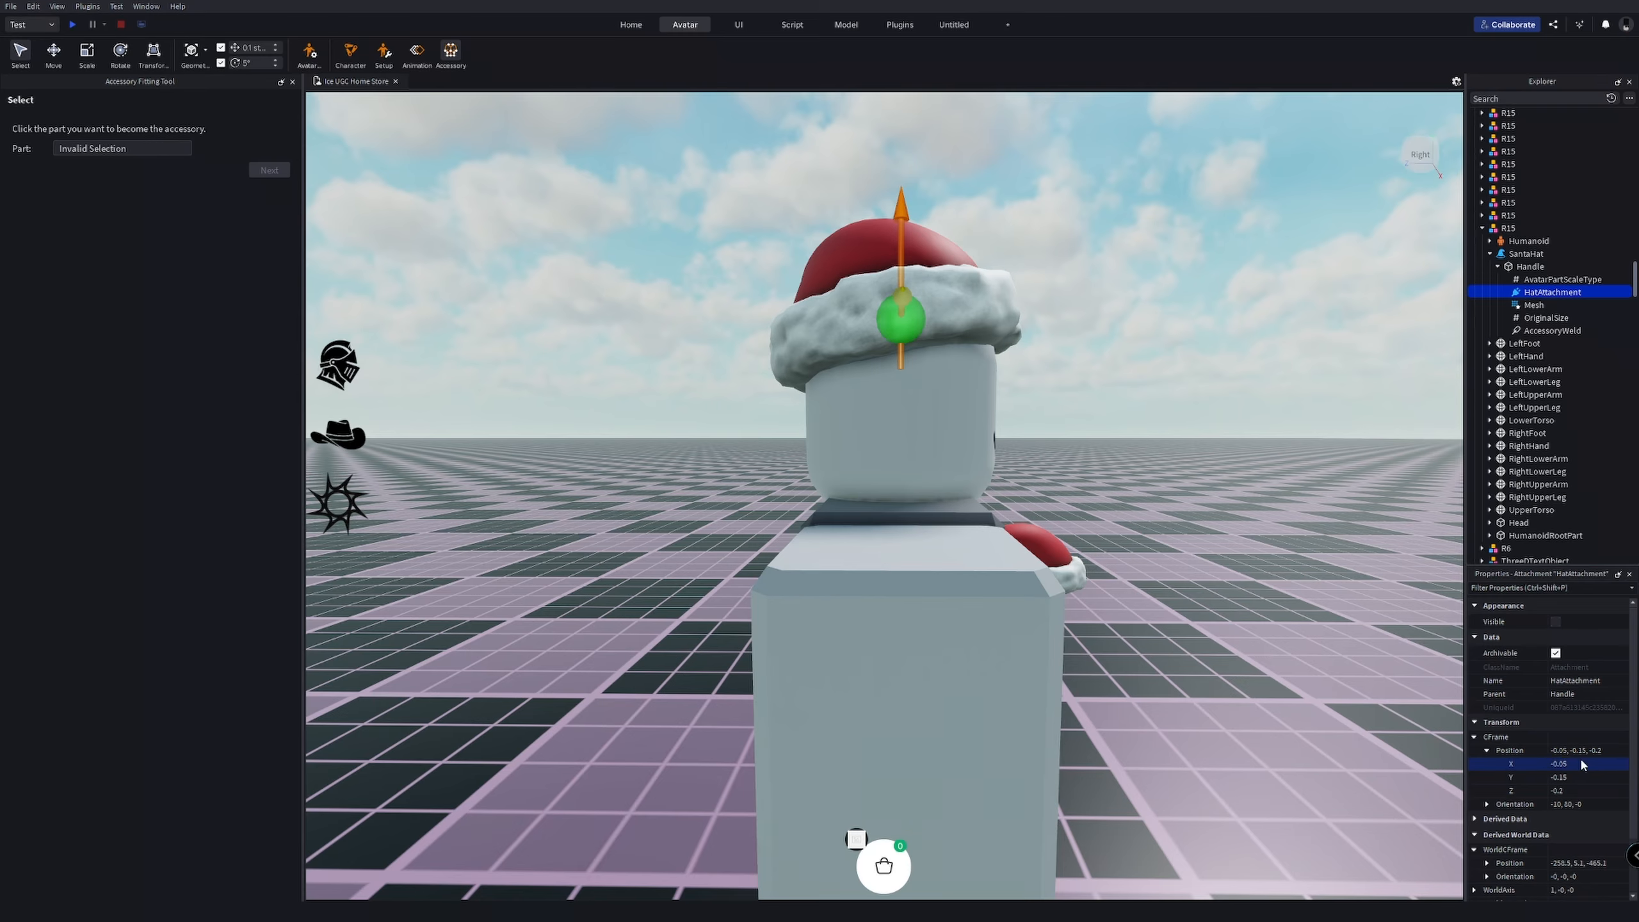
text(25)
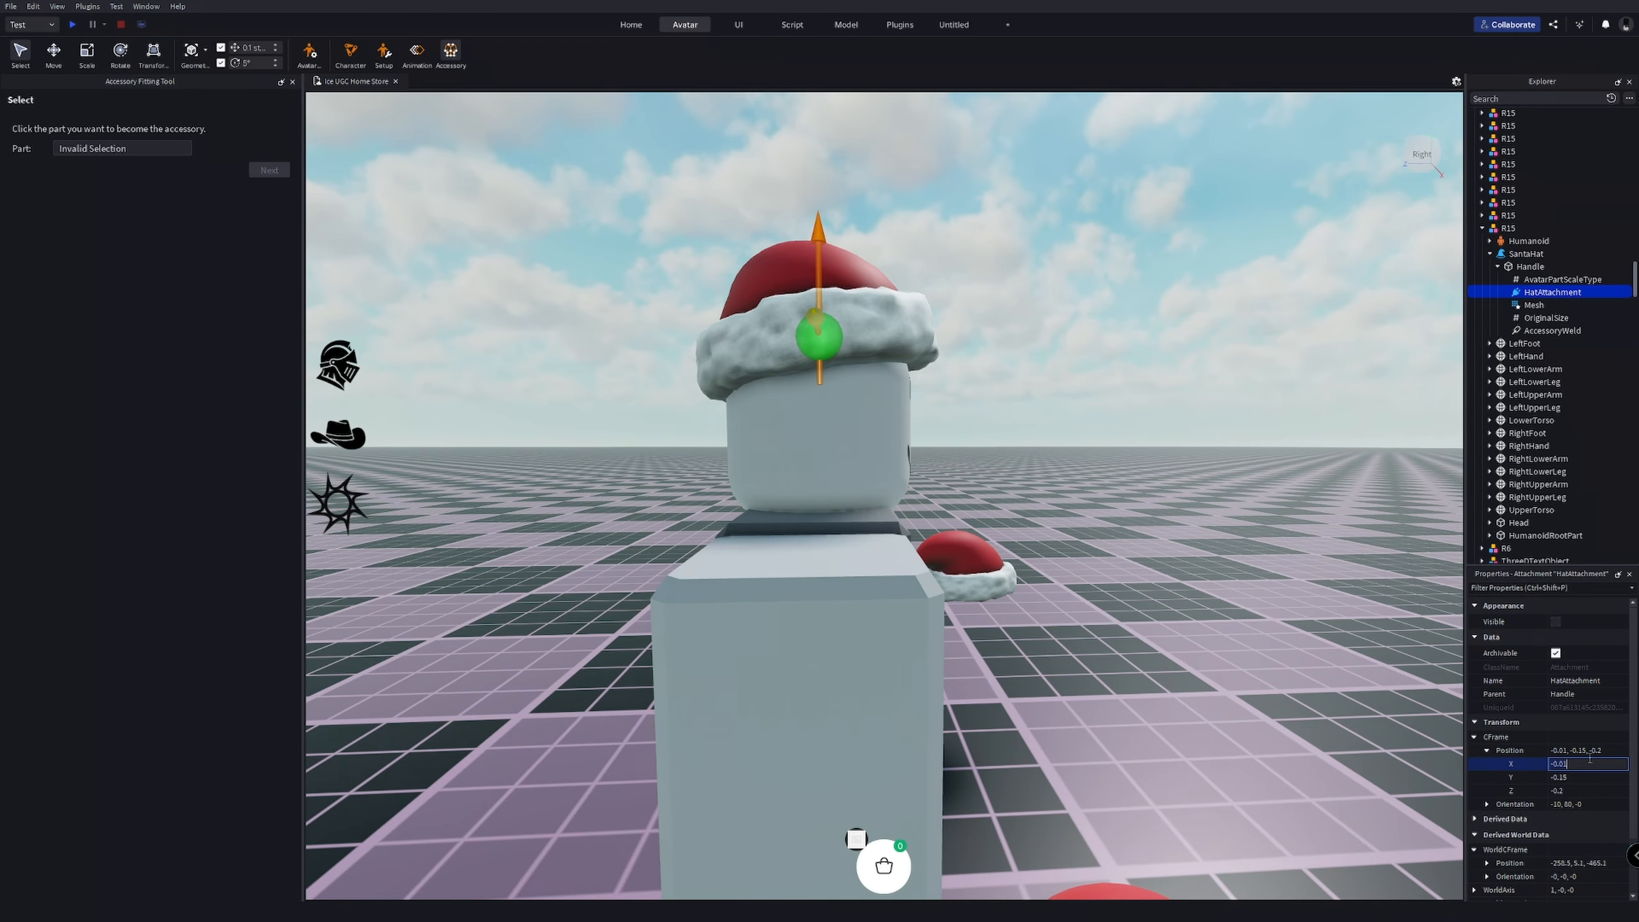
key(Return)
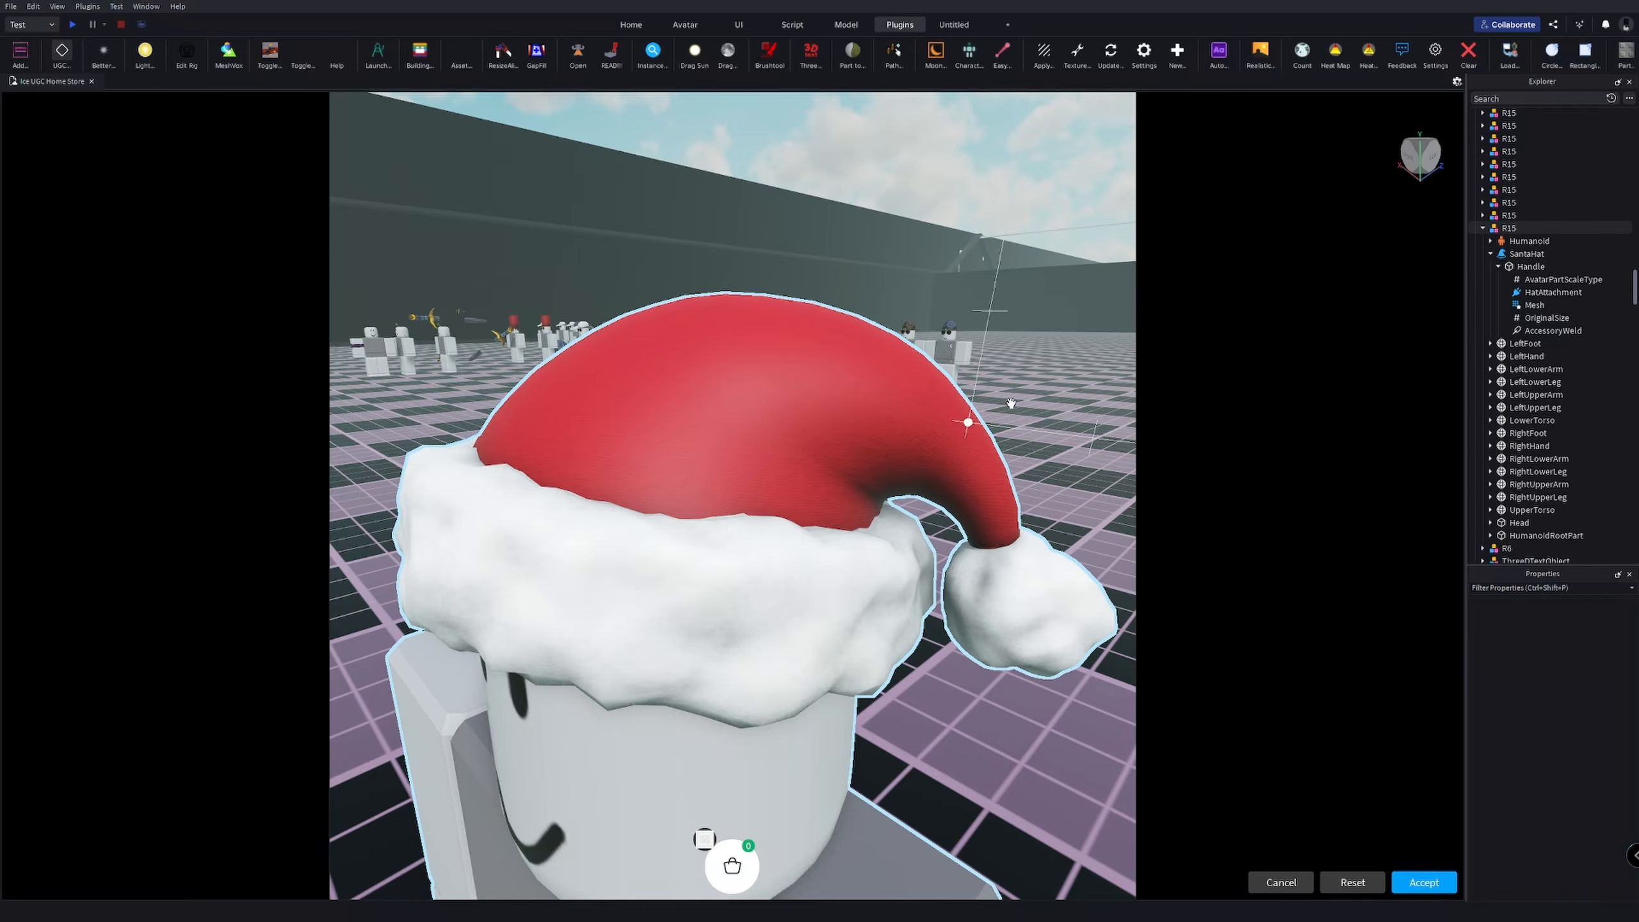
scroll(1061, 374, up, 2)
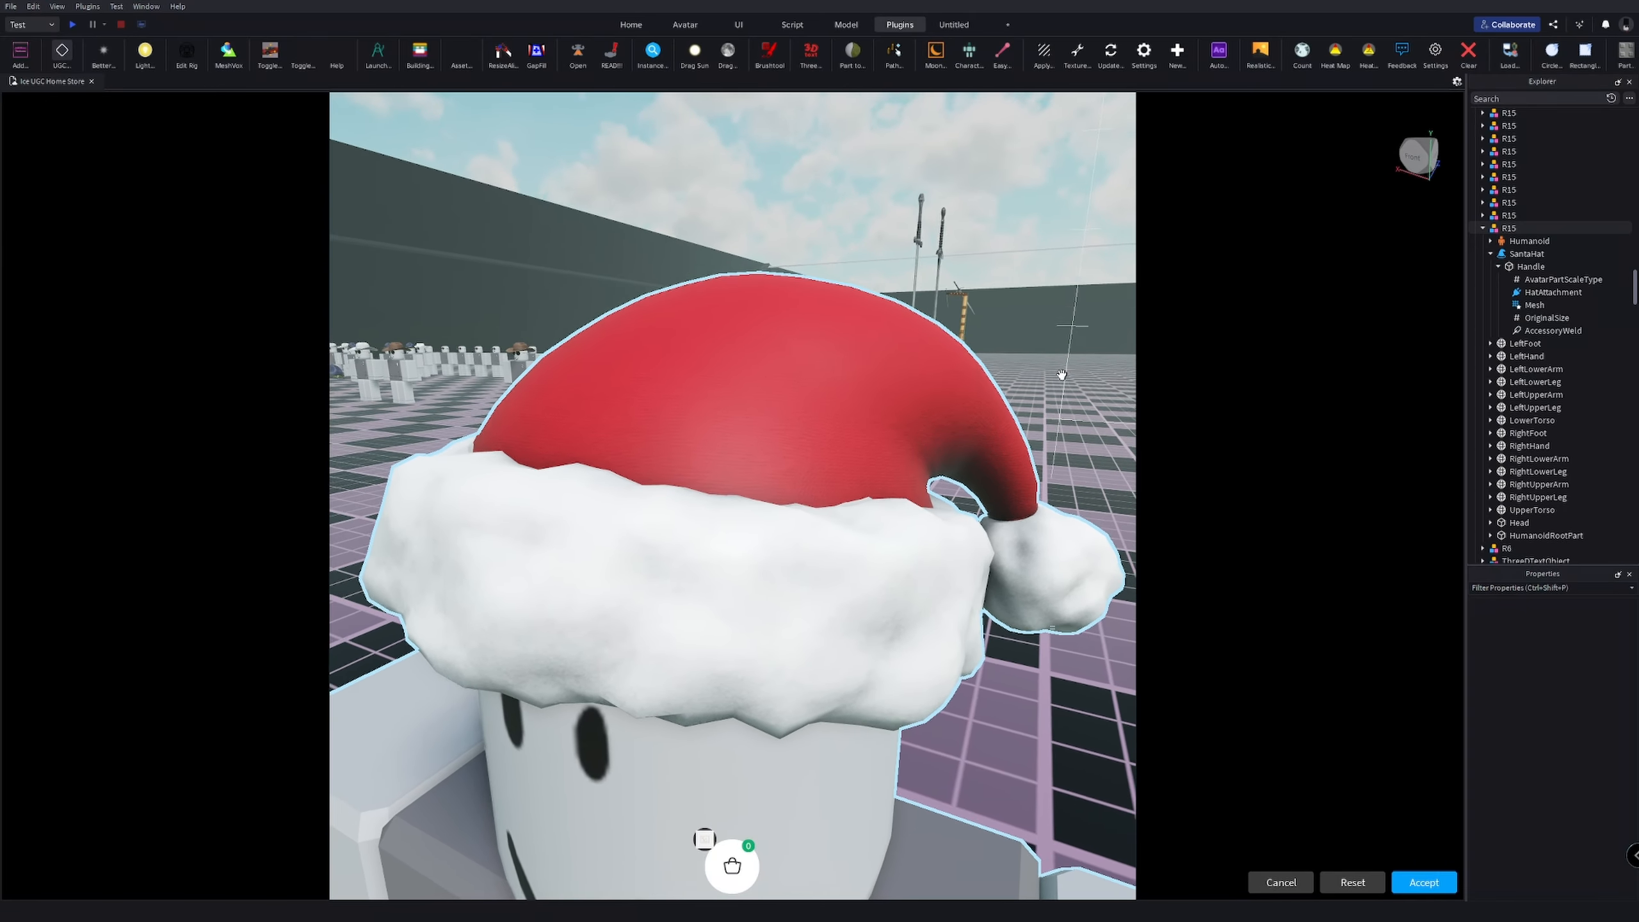
click(1412, 882)
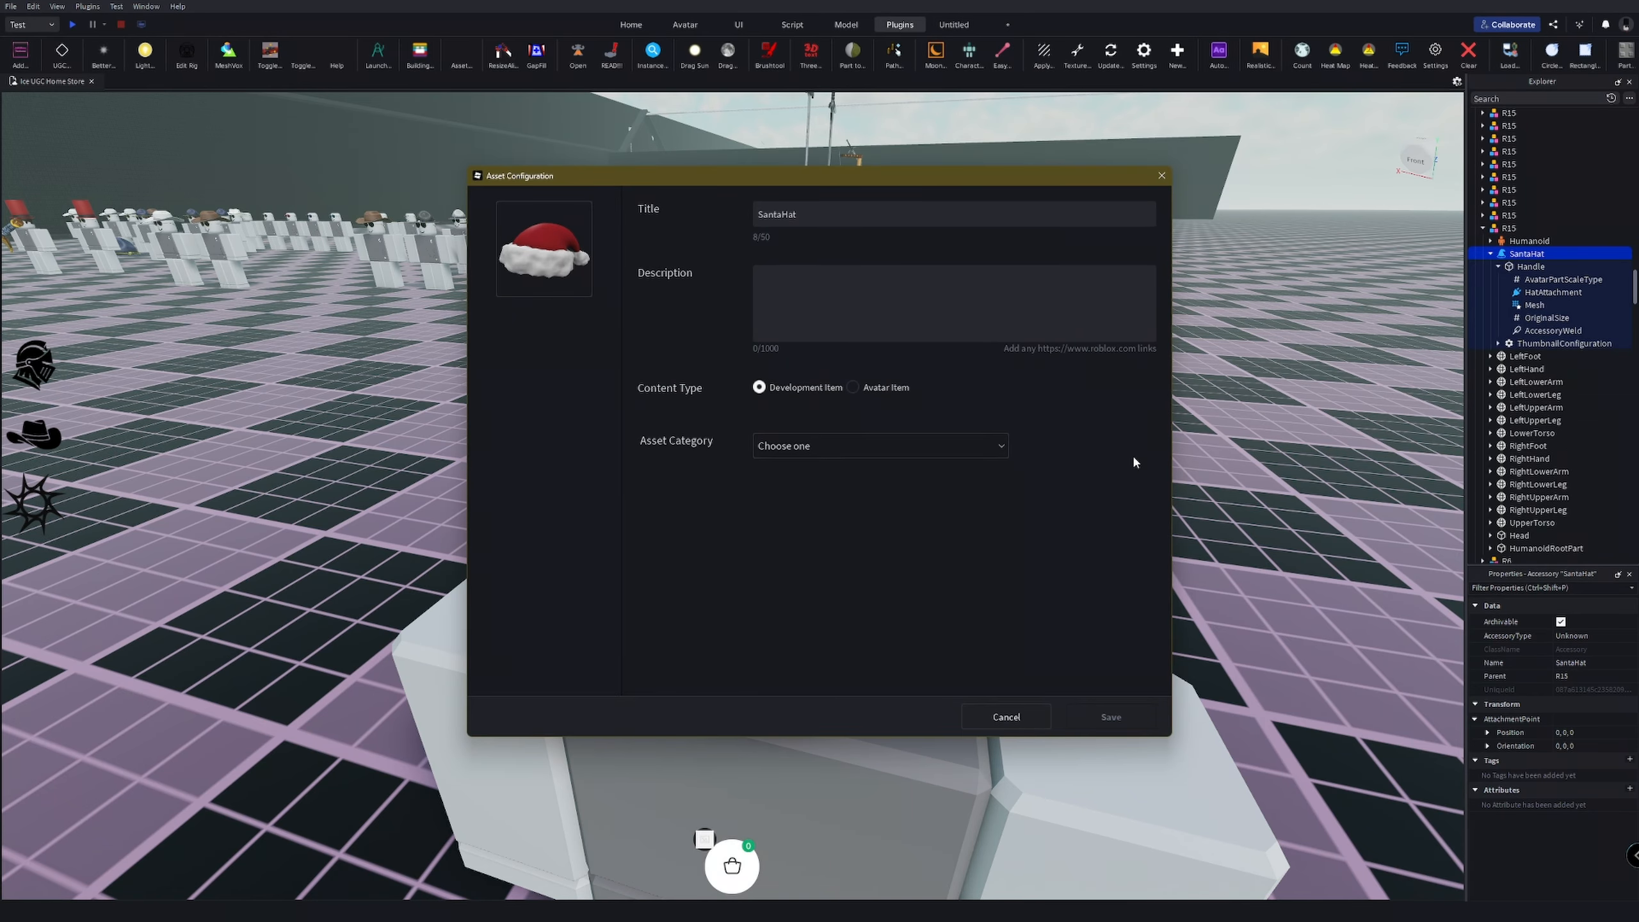
click(1155, 178)
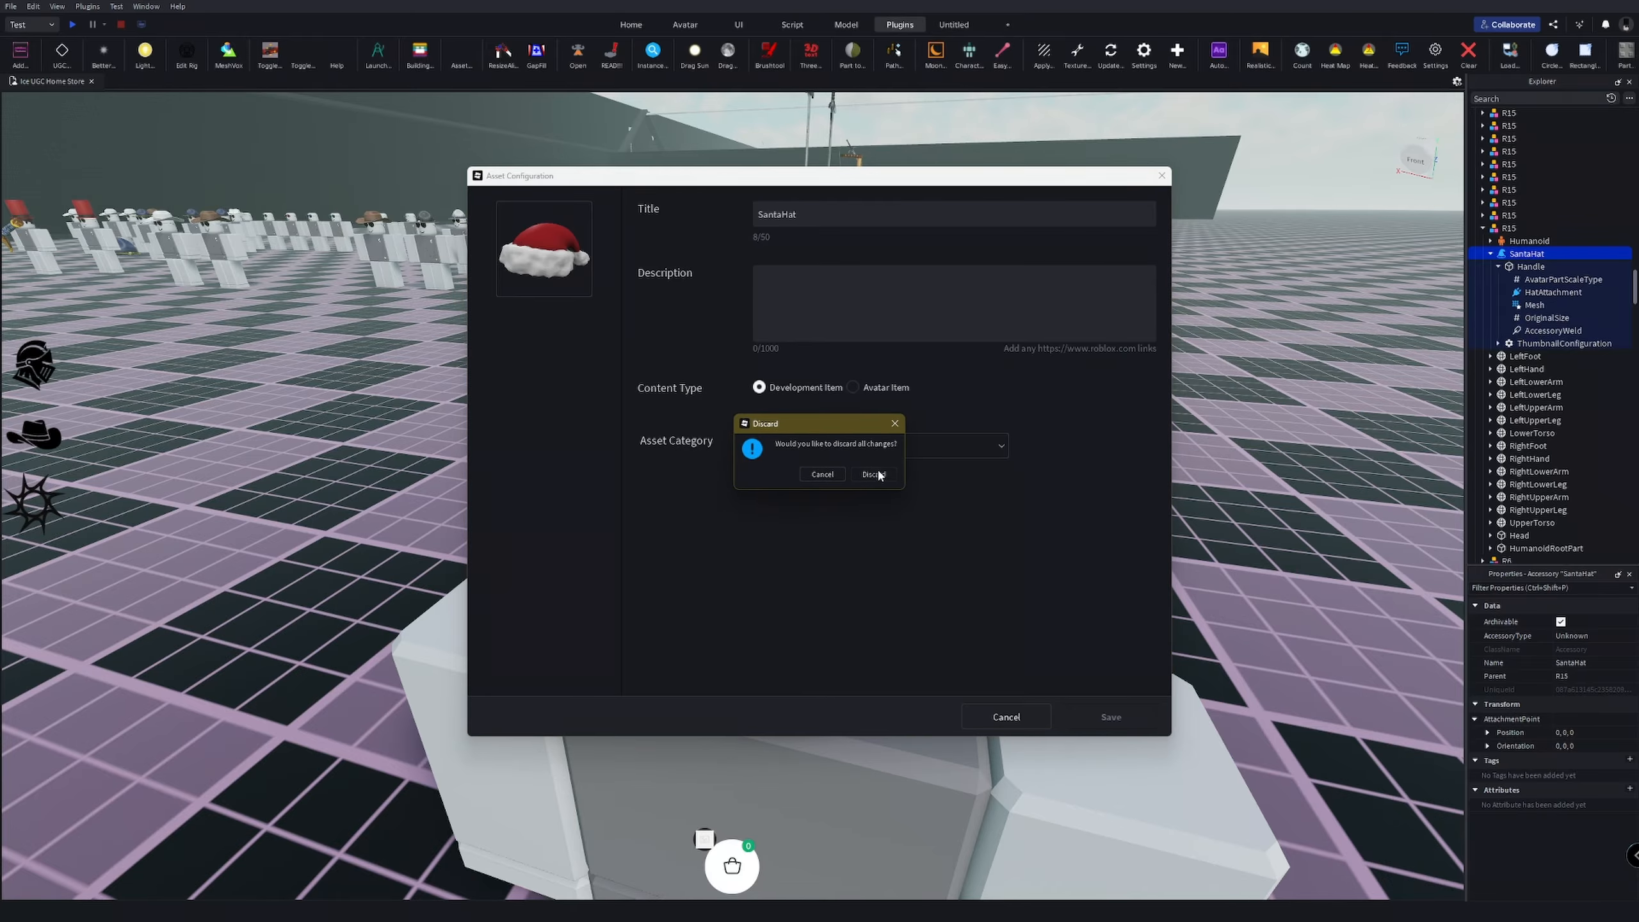
click(876, 473)
Step: Frame the Santa hat on the rig's head for its catalog thumbnail and accept the new view
click(62, 52)
right_drag(841, 290, 842, 290)
click(1423, 882)
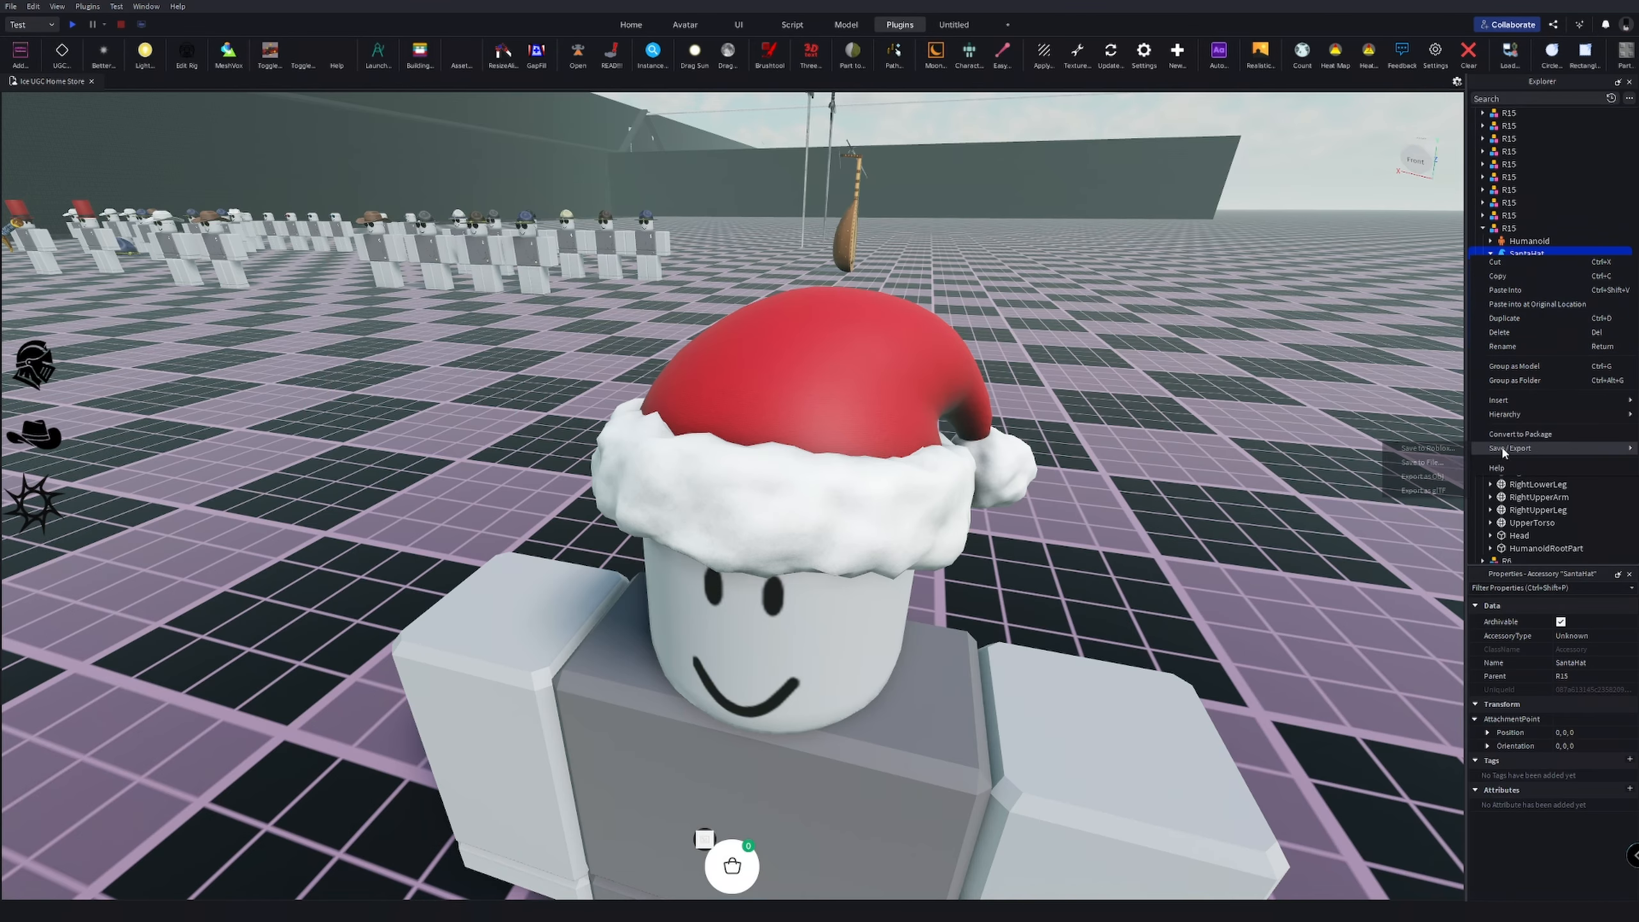
Step: Bring up the SantaHat accessory's Asset Configuration for saving to Roblox and title it Christmas Santa Hat
double_click(832, 213)
text(Christmas Sant)
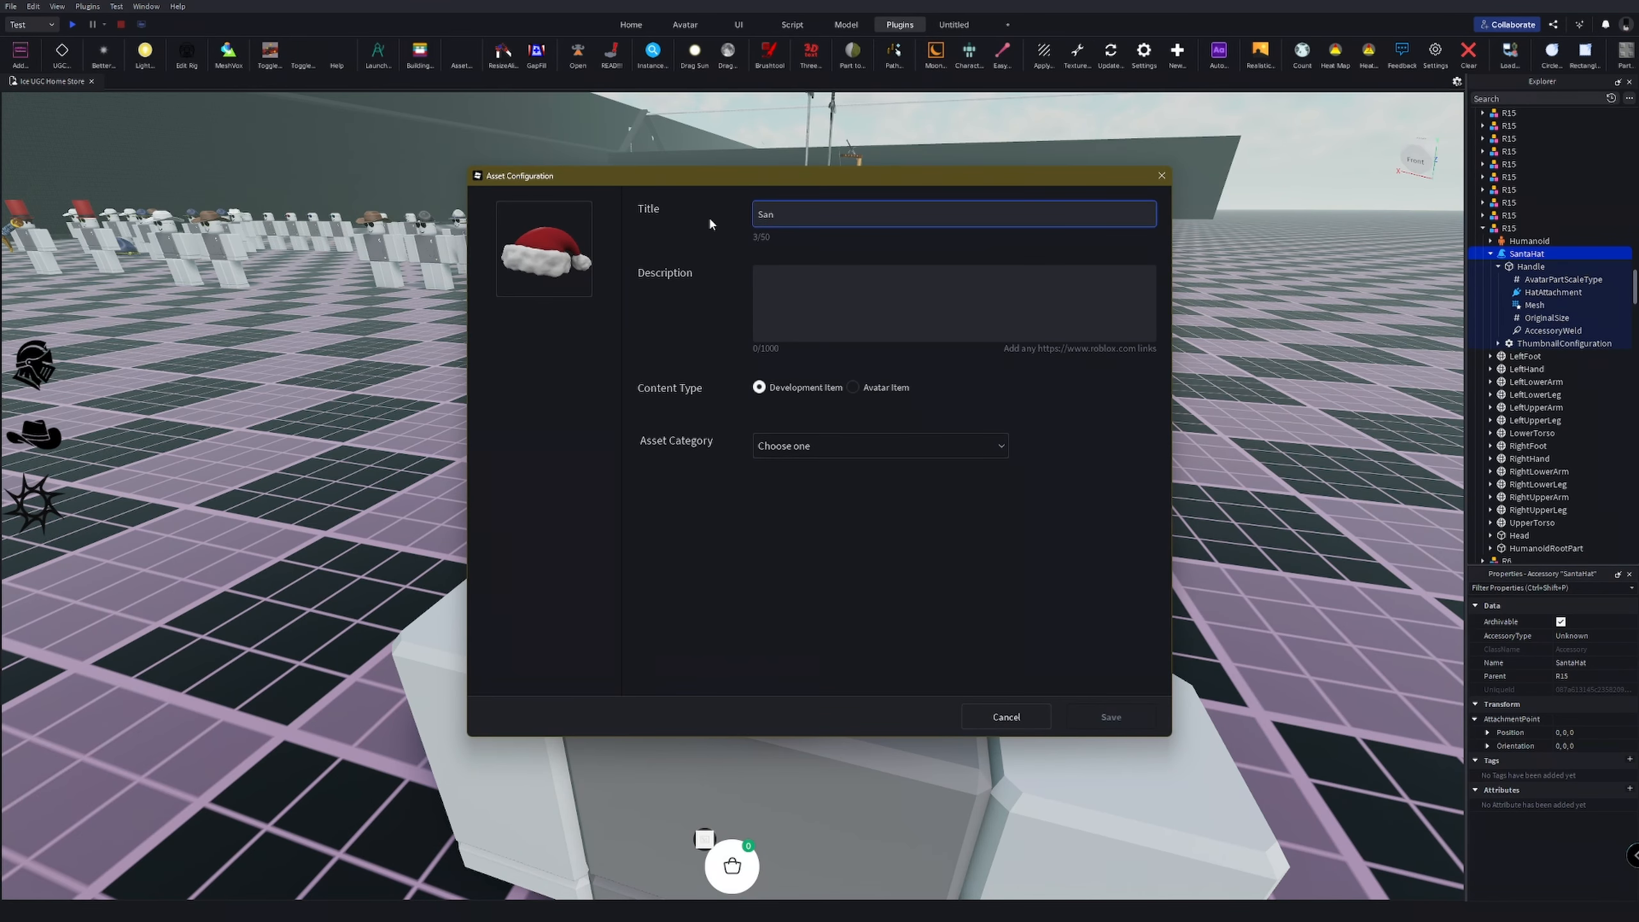
text(a Hat)
key(Tab)
text(More Clothing & Hats https://www.roblox.com/communities/36069224/Ice-UGC-Clothing#!/store)
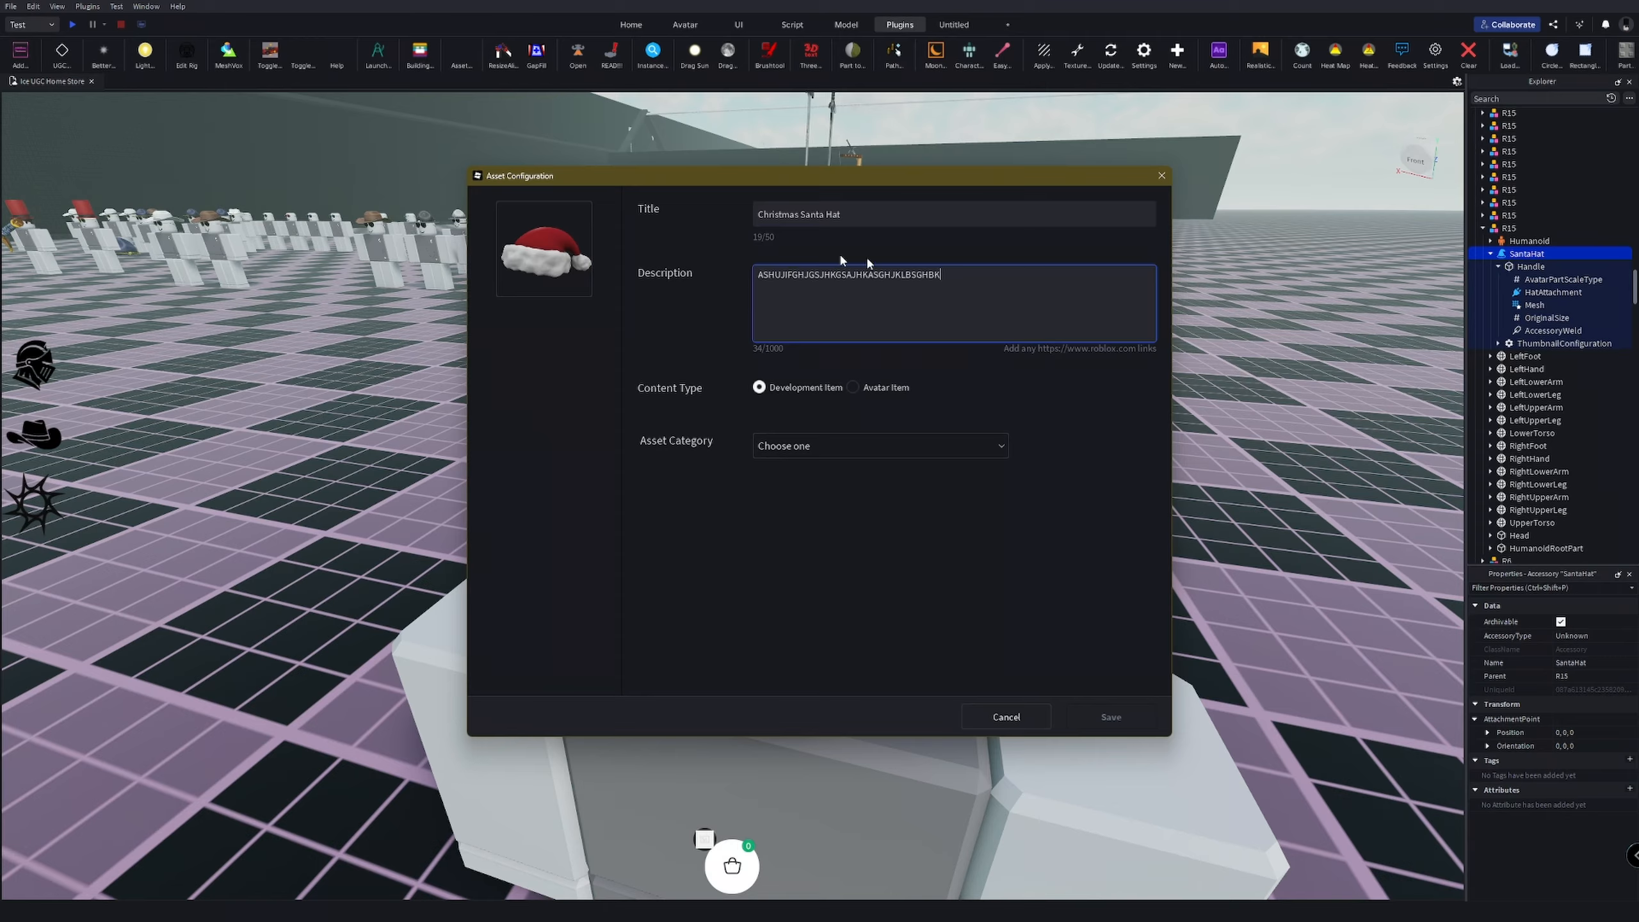
key(Return)
key(Return)
key(Up)
key(Up)
text(Me)
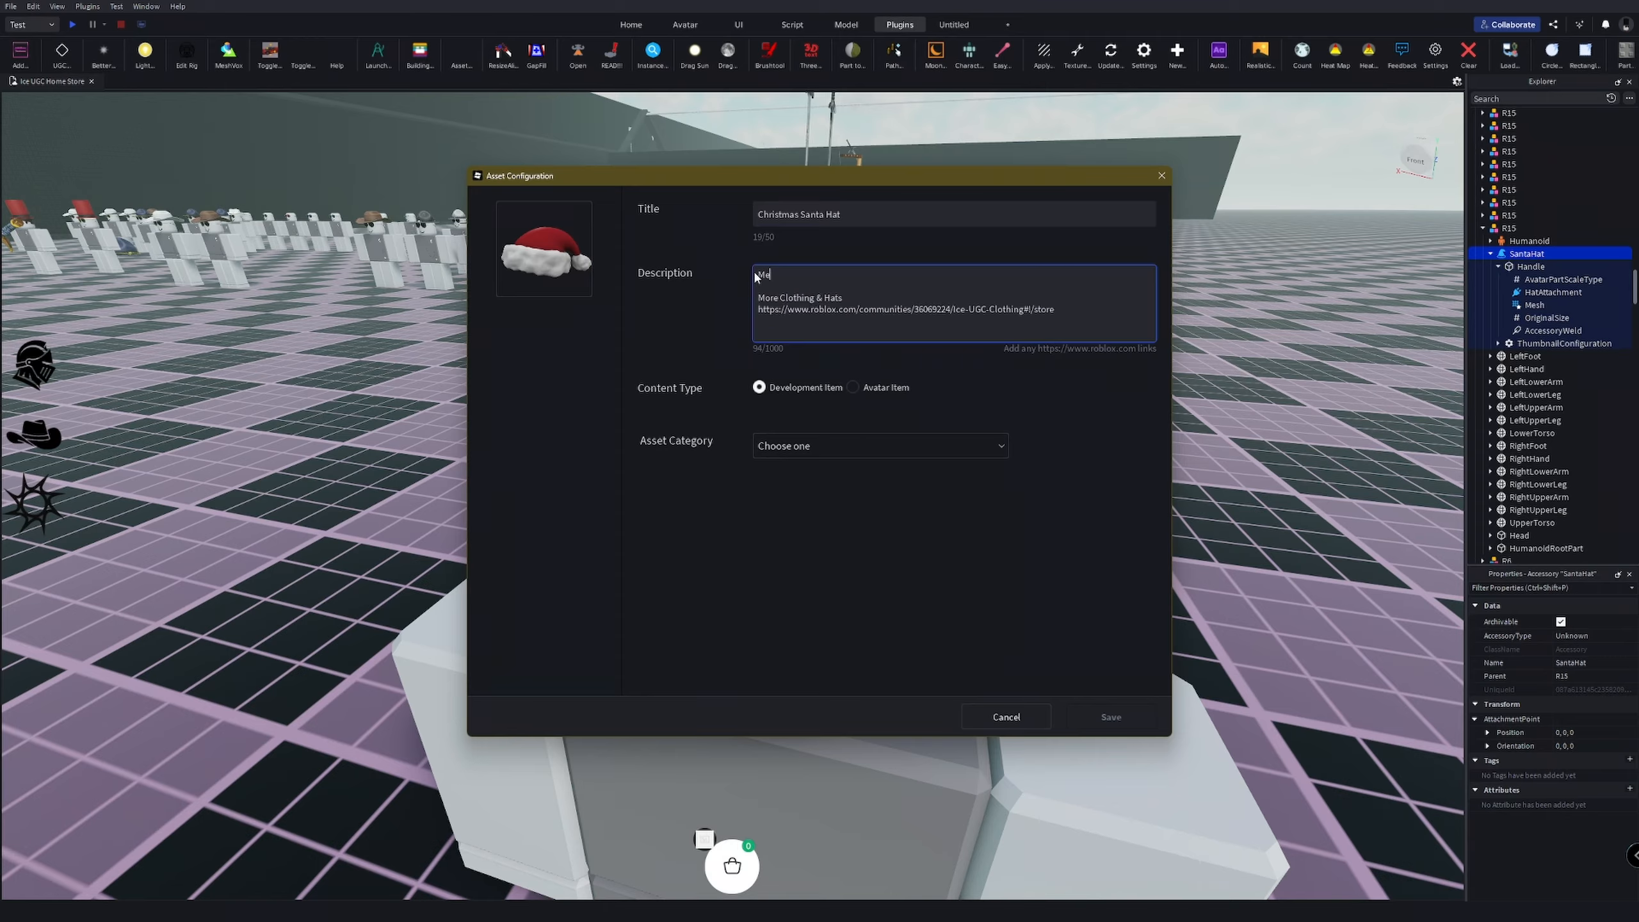
key(BackSpace)
key(BackSpace)
key(BackSpace)
key(BackSpace)
key(BackSpace)
key(BackSpace)
key(BackSpace)
key(BackSpace)
Step: Set the content type to Avatar Item, the category to Hat and the creator to Ice UGC Clothing, and submit the asset
click(852, 387)
click(878, 445)
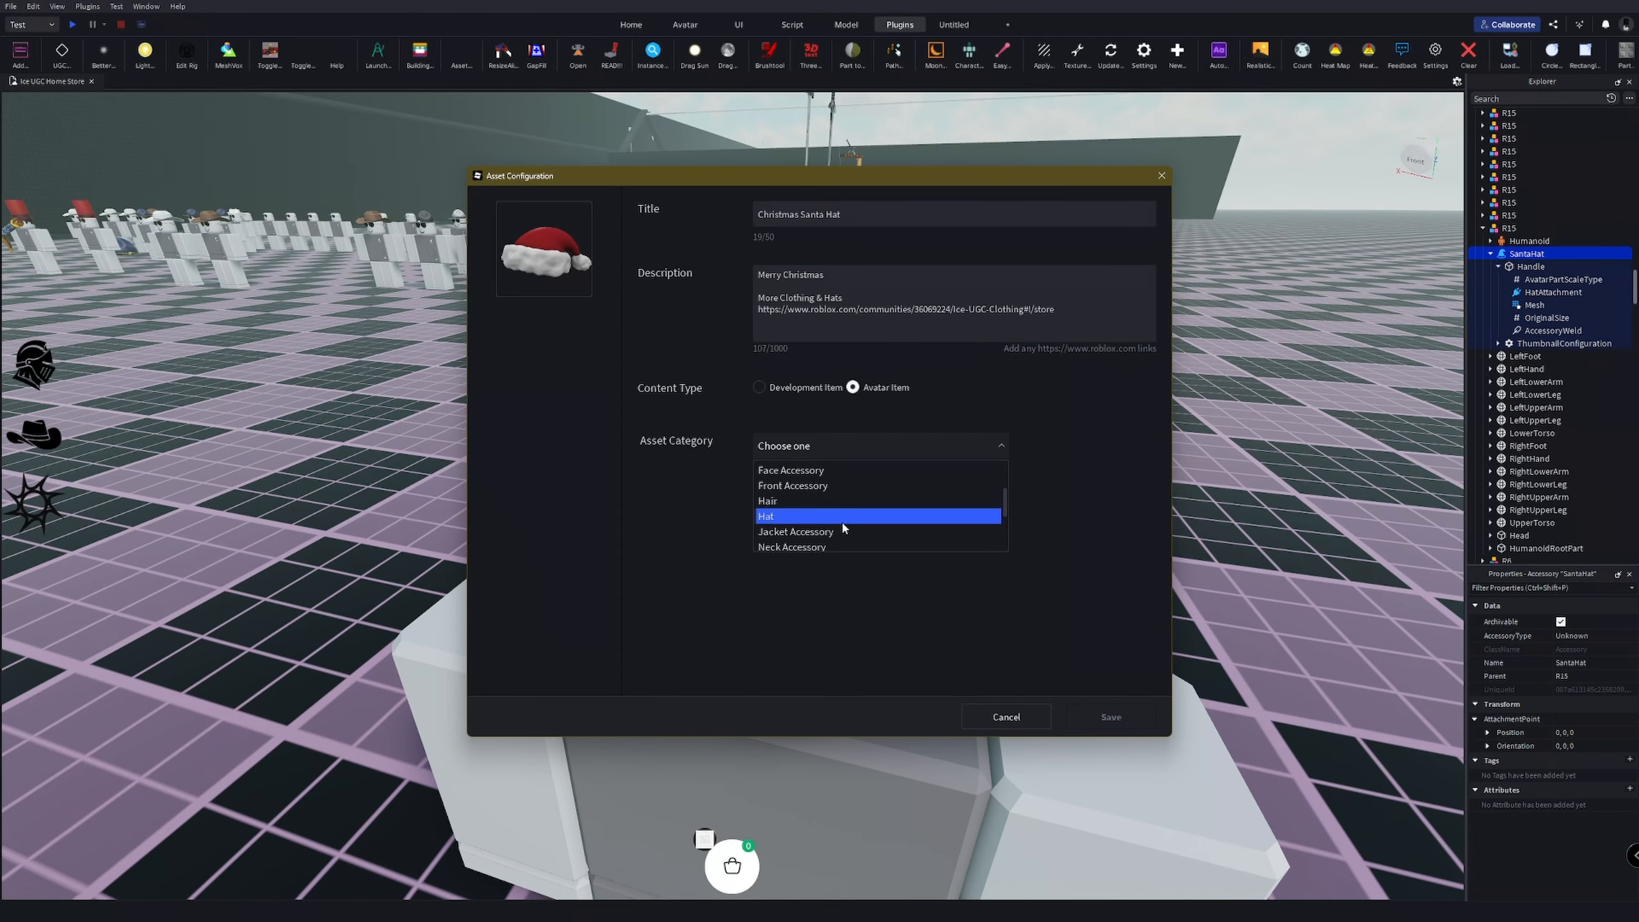
click(841, 519)
click(832, 492)
click(869, 542)
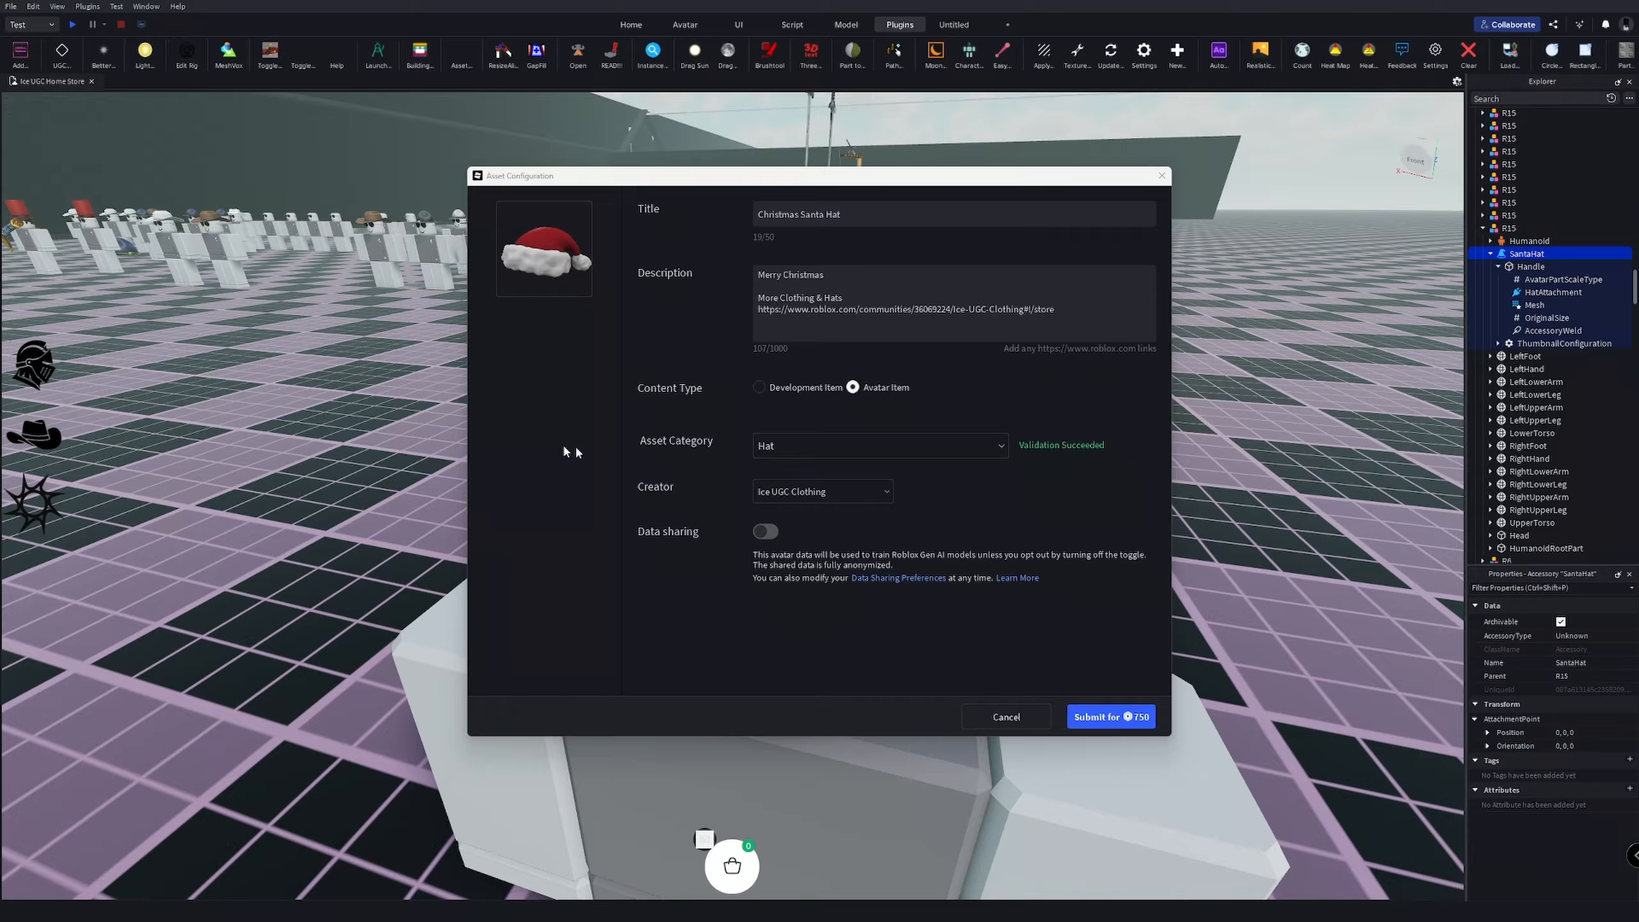
click(1110, 716)
click(908, 488)
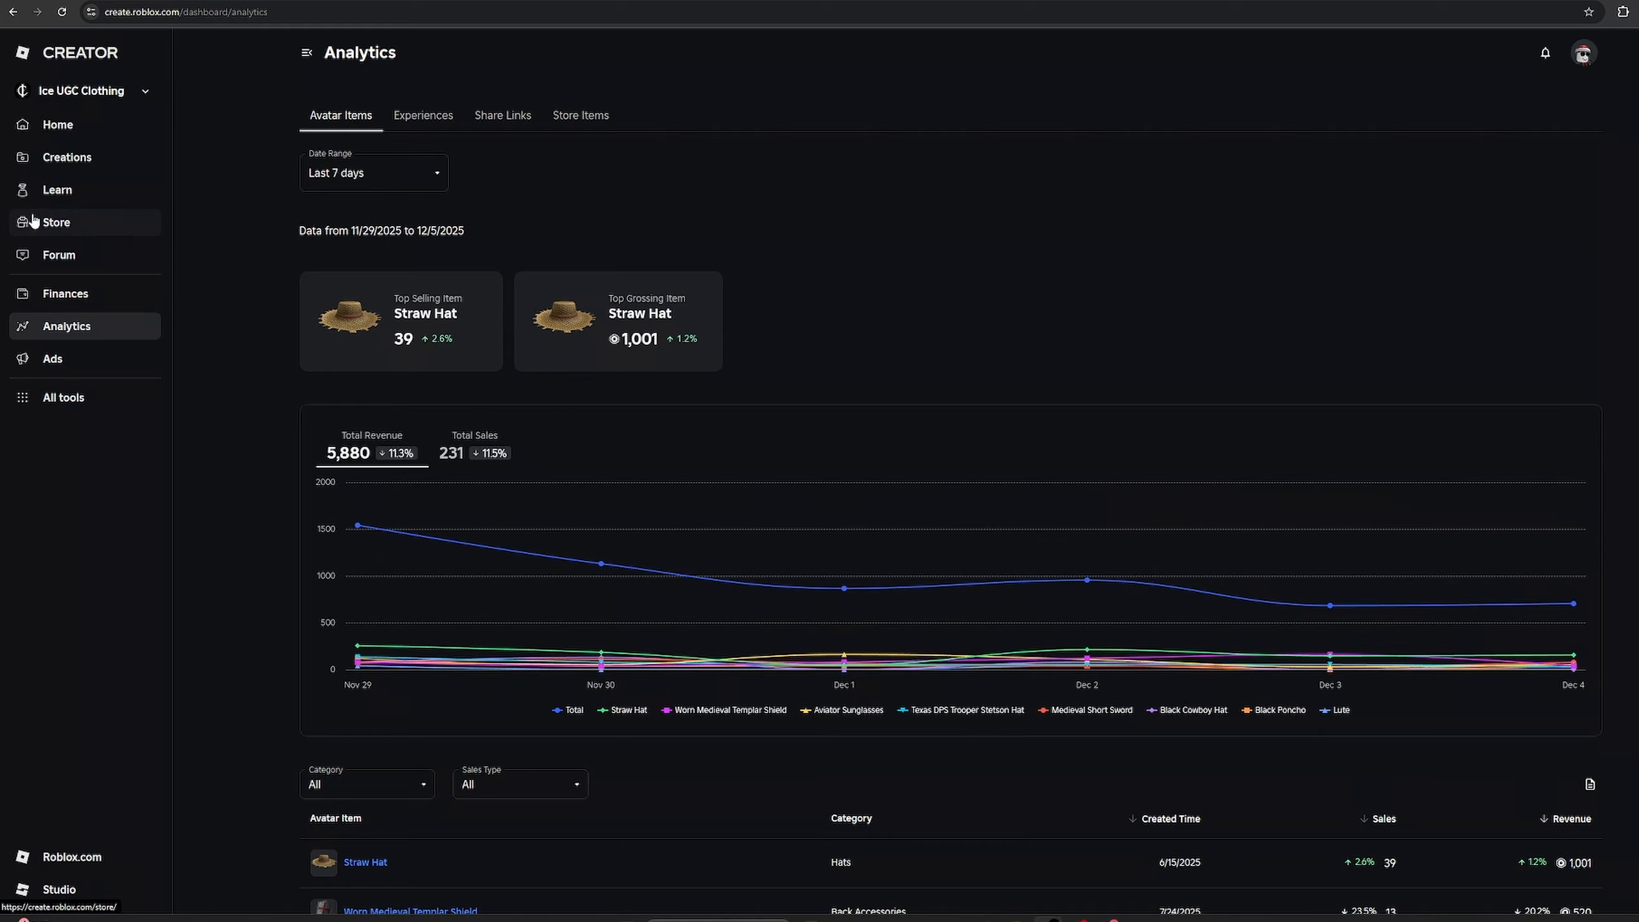
Step: Switch to the Roblox Creator Dashboard and open the Christmas Santa Hat from the group's avatar accessories
click(100, 158)
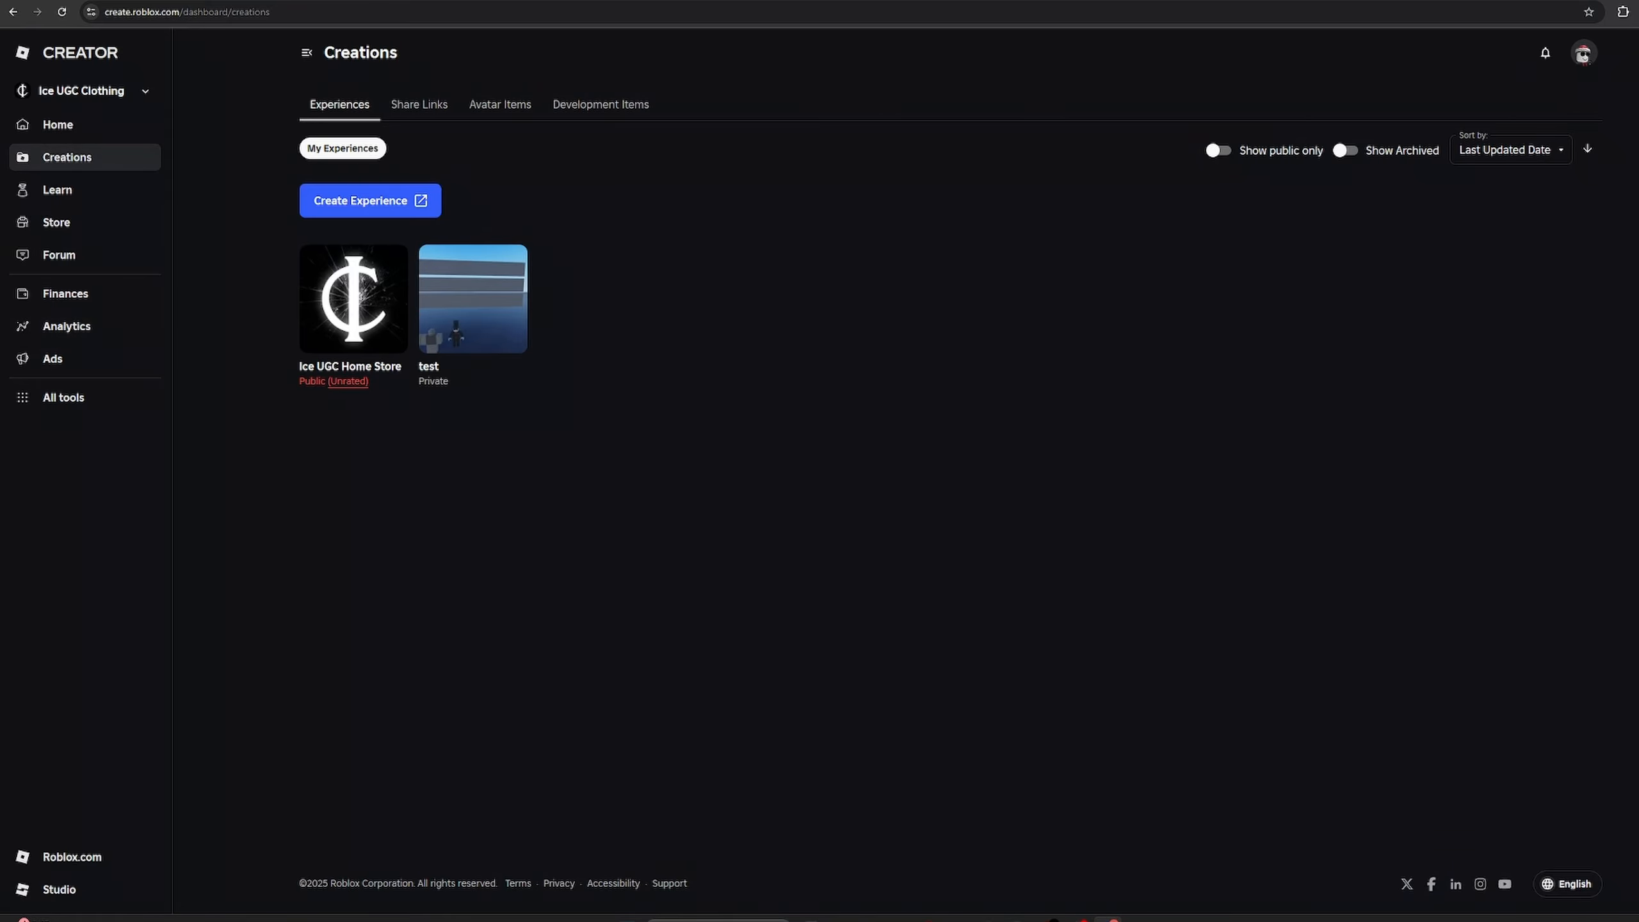
click(501, 103)
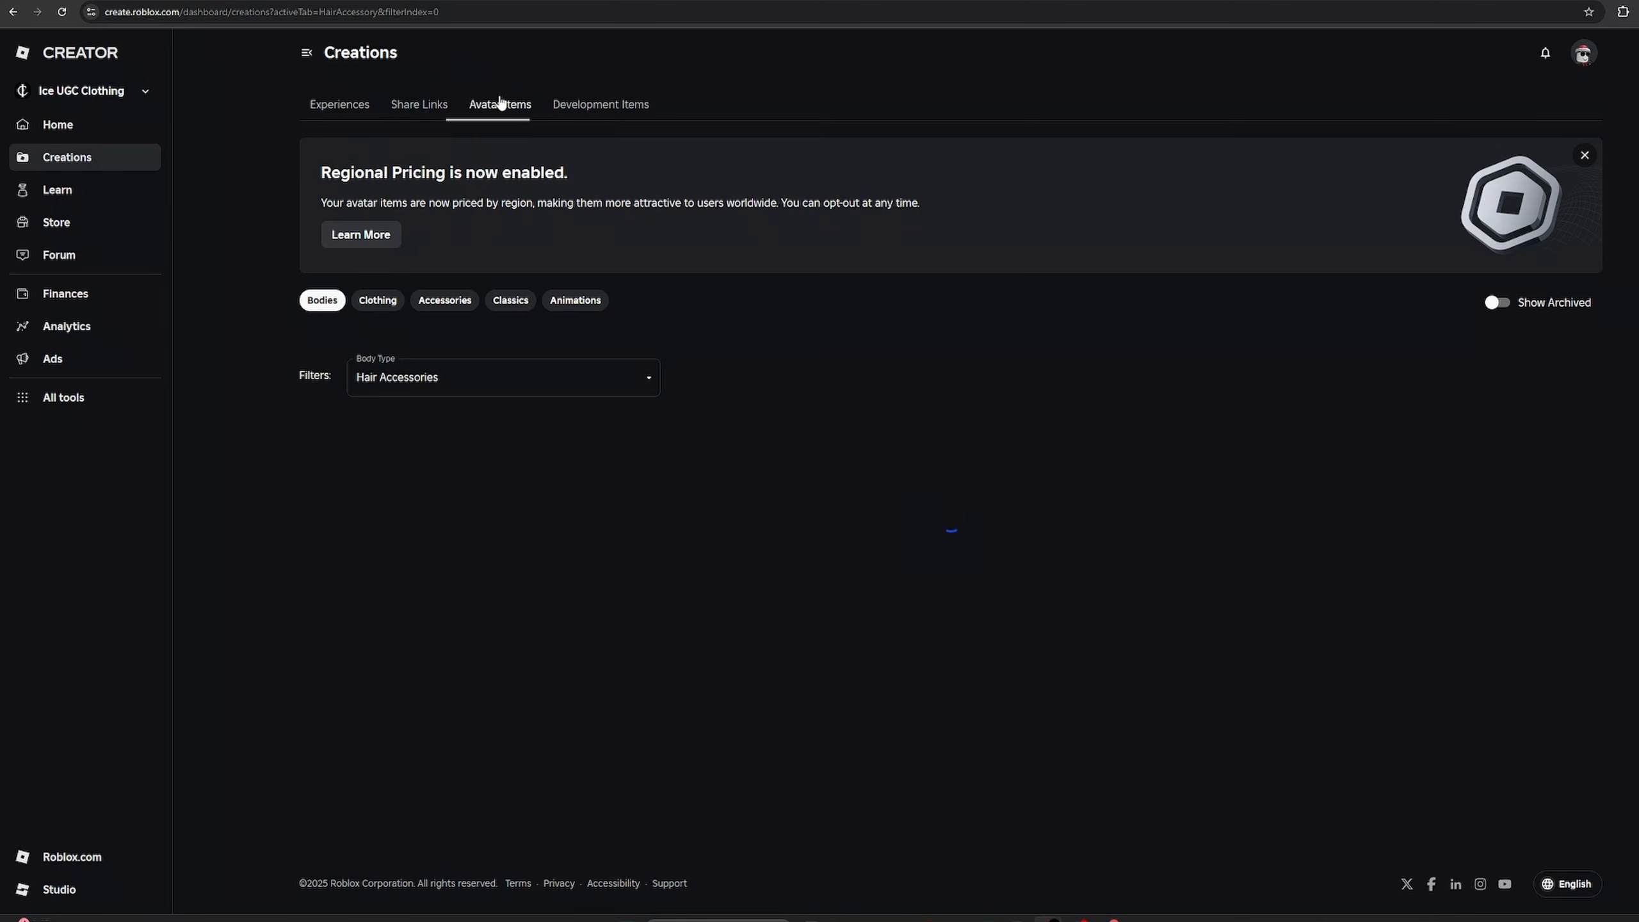
click(444, 300)
click(354, 495)
Step: Add the tags Christmas and Hat to the Christmas Santa Hat item
click(785, 365)
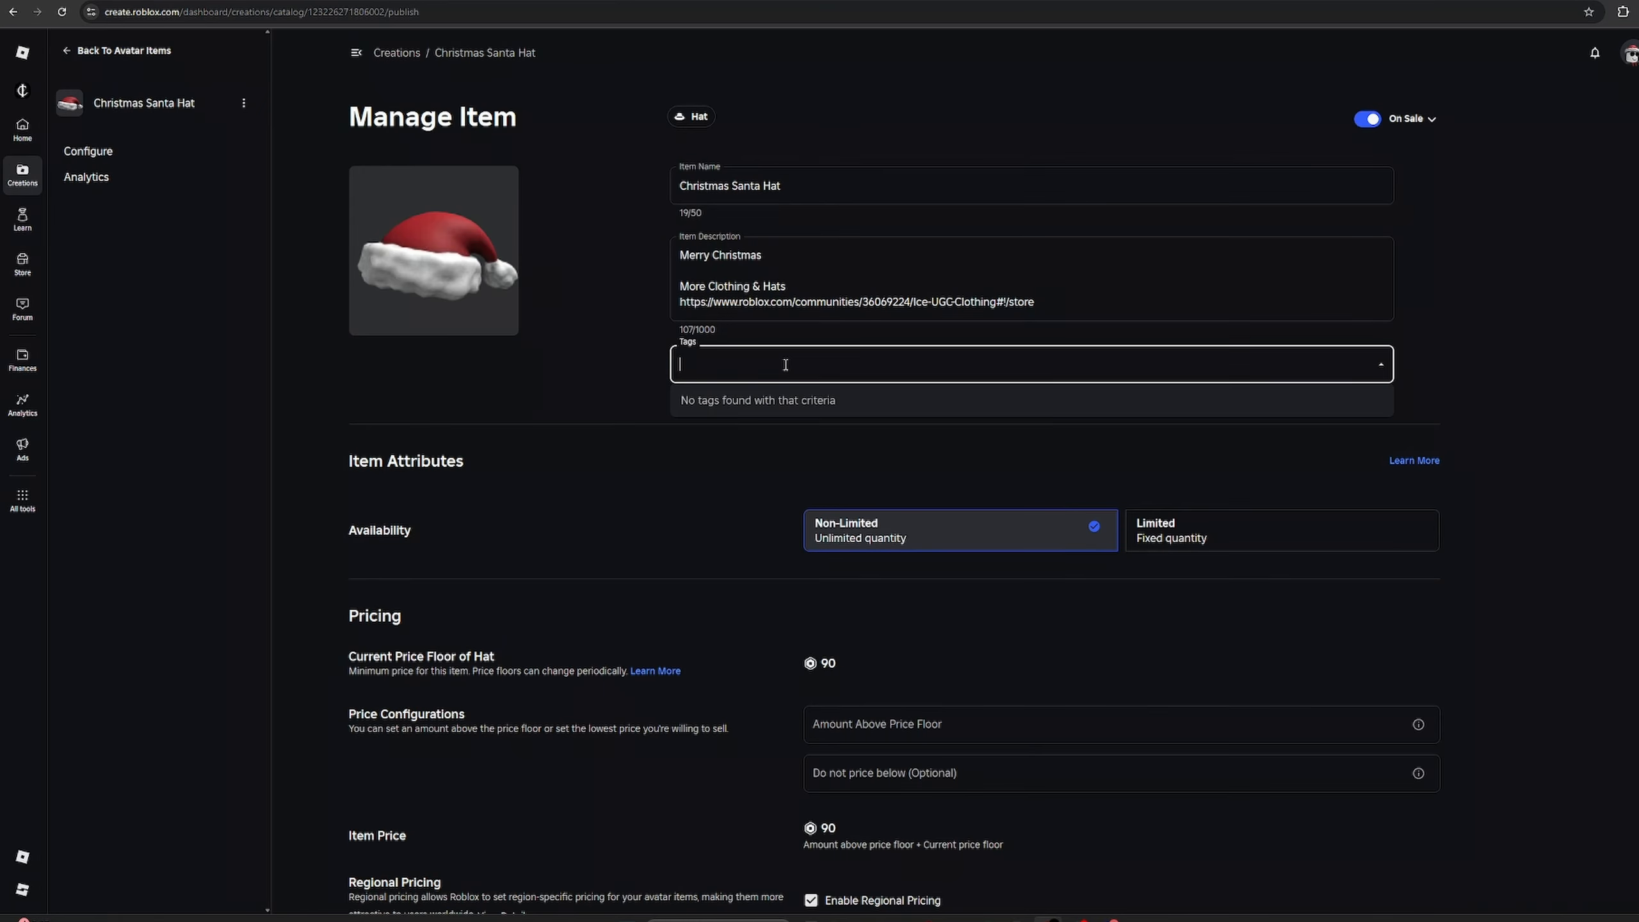
text(chri)
click(779, 405)
text(hag)
key(BackSpace)
text(t)
click(783, 408)
Step: Add the tags Hair, Santa and Festive to the item
text(ha)
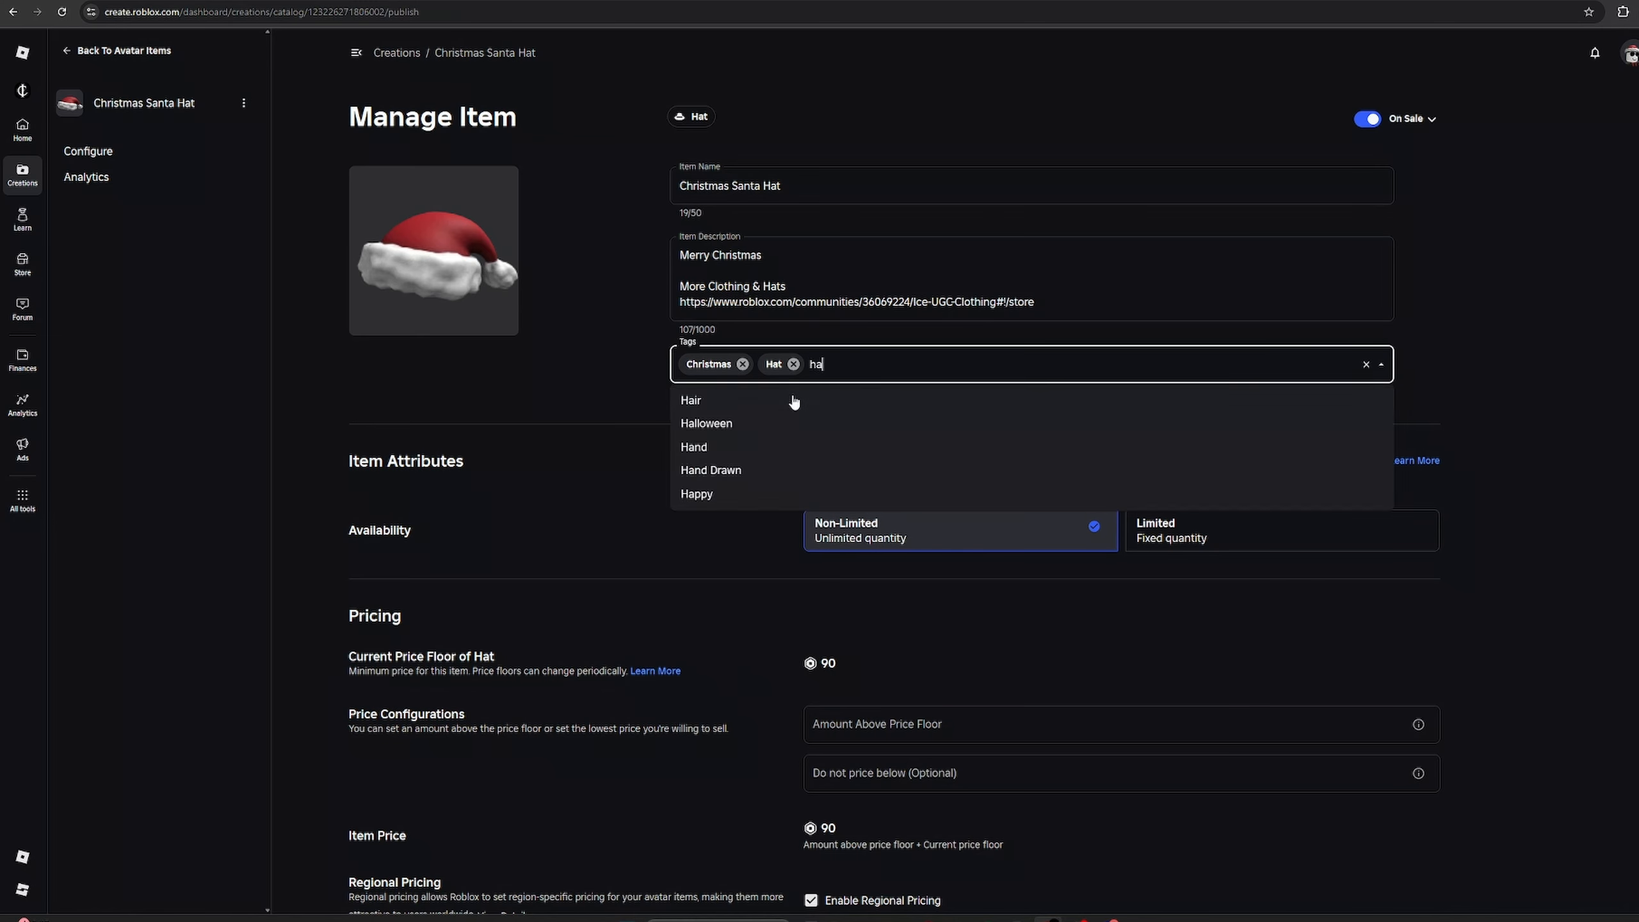
click(795, 401)
text(san)
click(871, 442)
text(h)
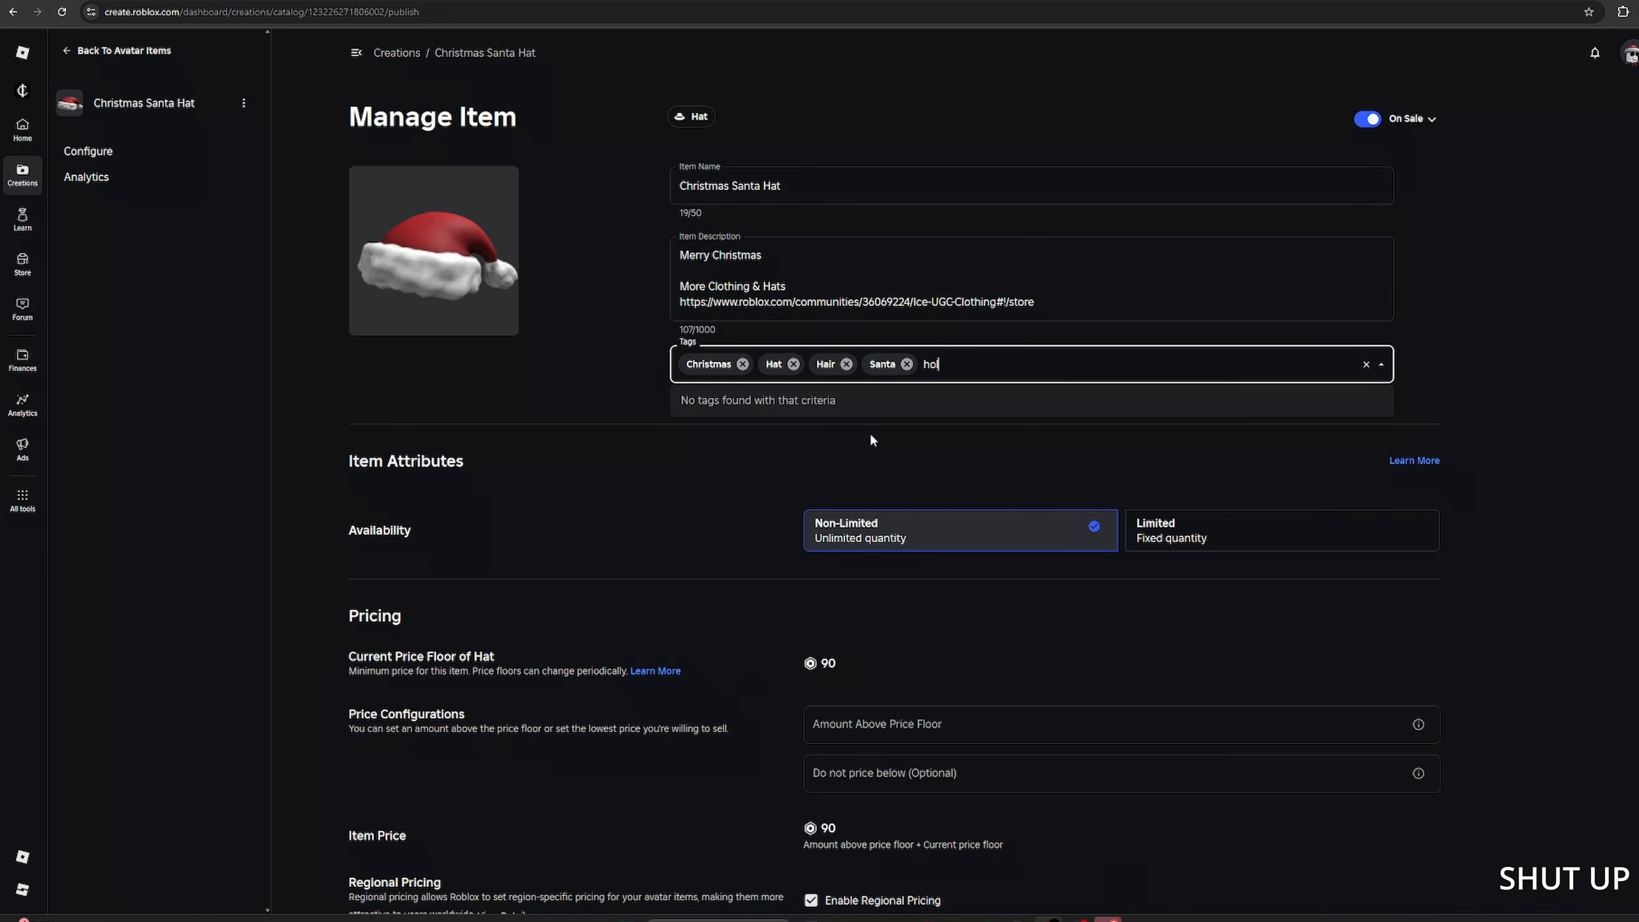
key(BackSpace)
text(fe)
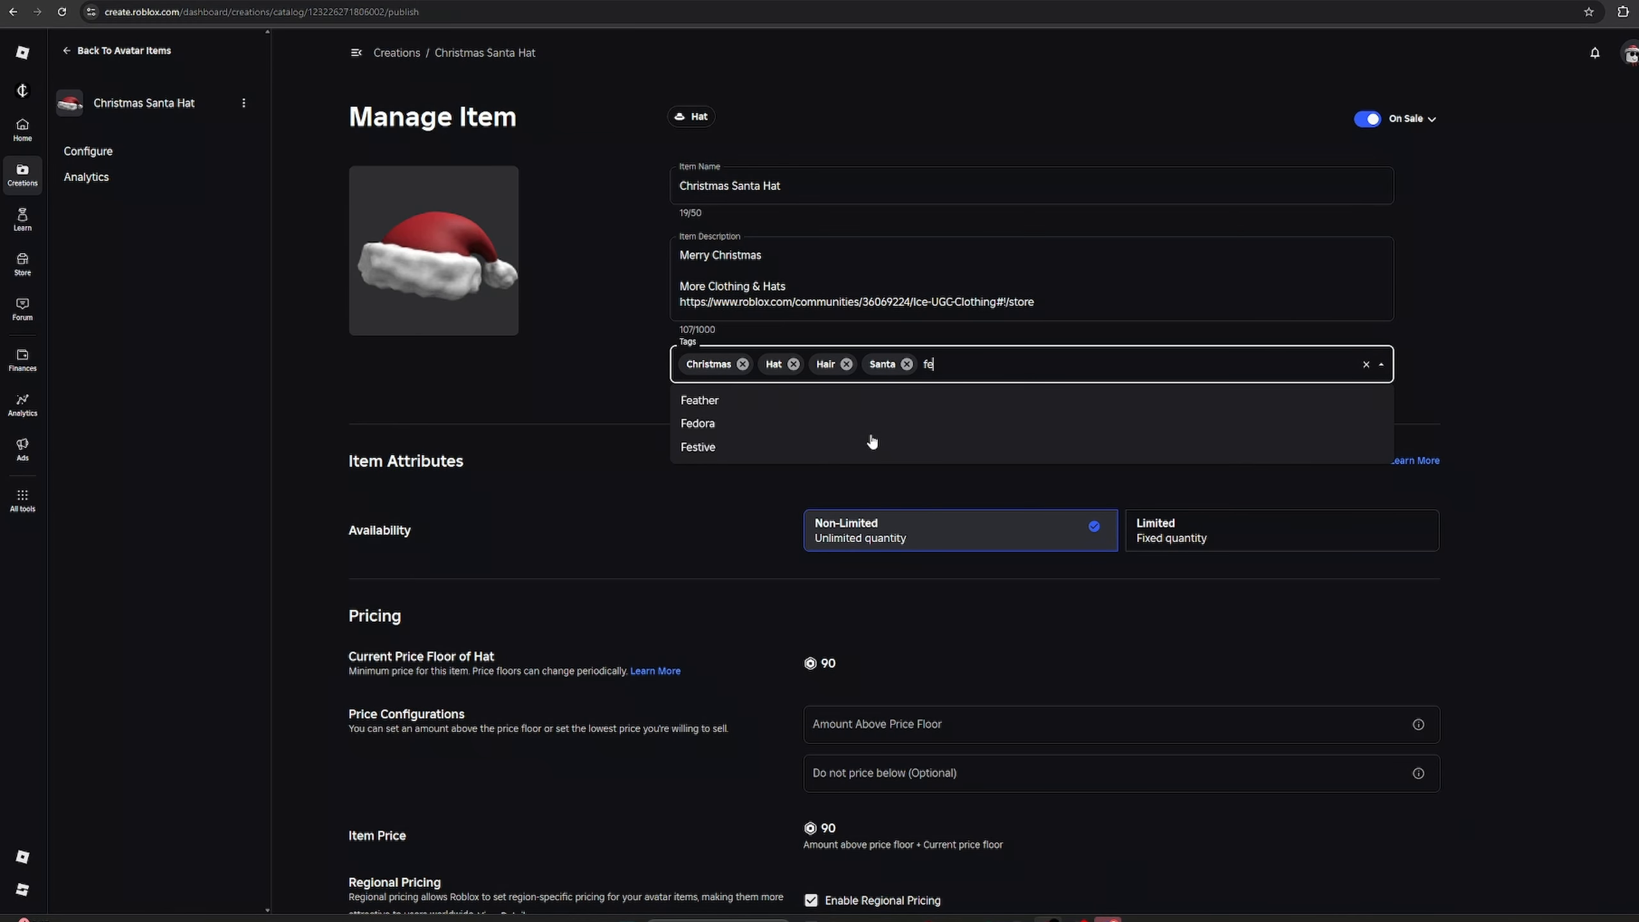
click(871, 445)
Step: Review the pricing and sale location settings and publish the Christmas Santa Hat item
scroll(511, 618, down, 2)
scroll(511, 617, down, 2)
scroll(691, 524, down, 3)
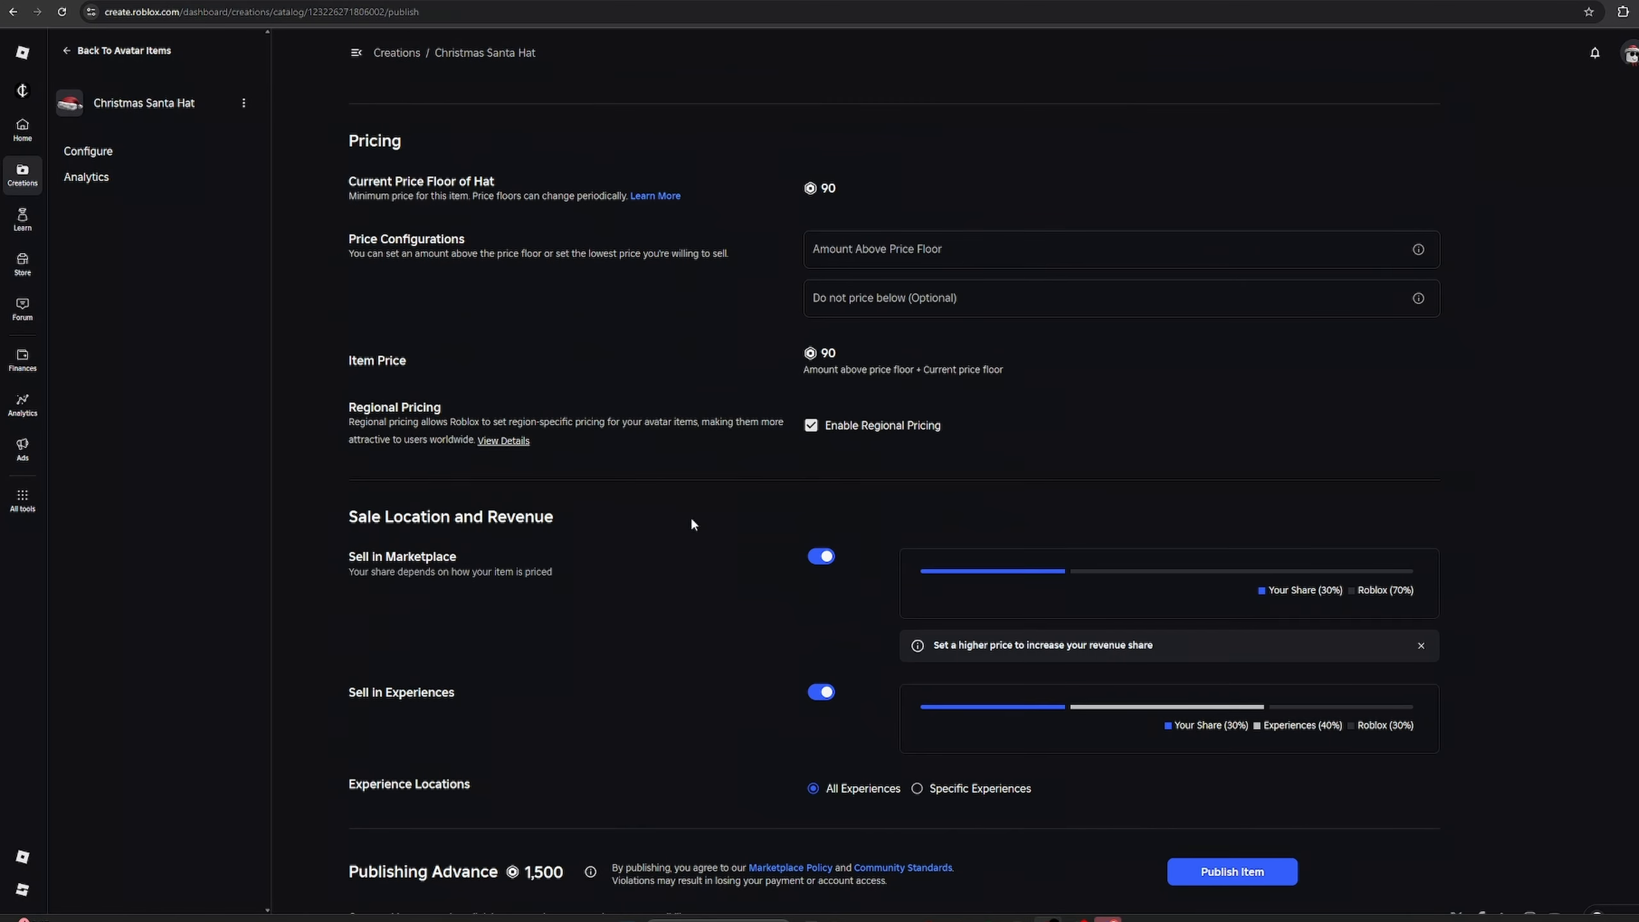
scroll(897, 729, up, 7)
scroll(1233, 835, down, 7)
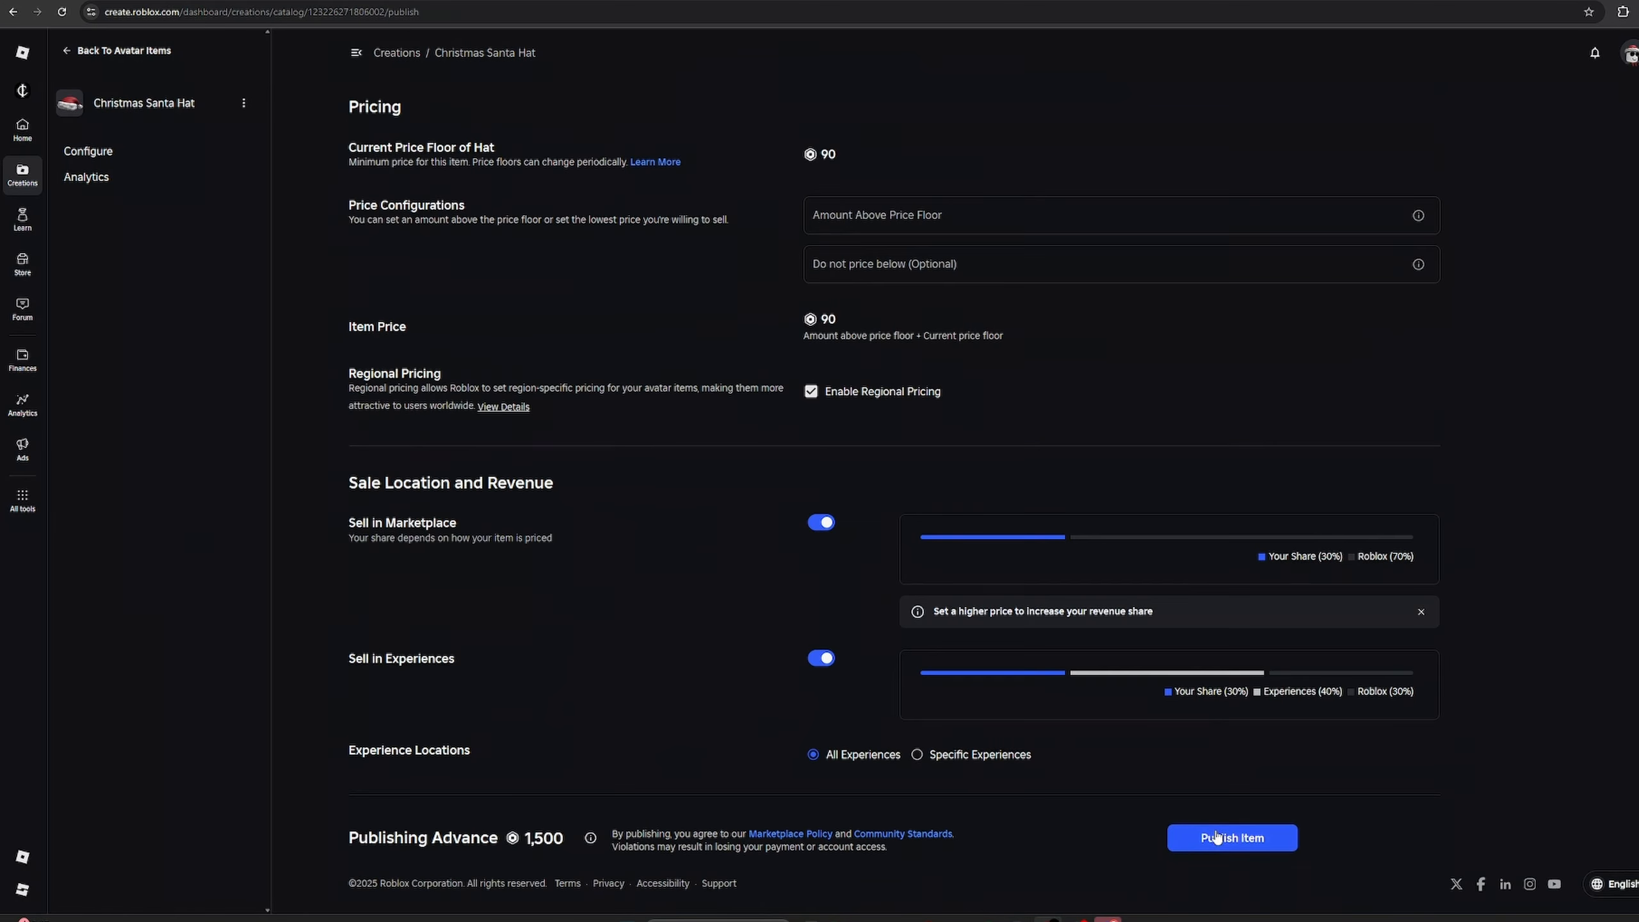
click(1233, 835)
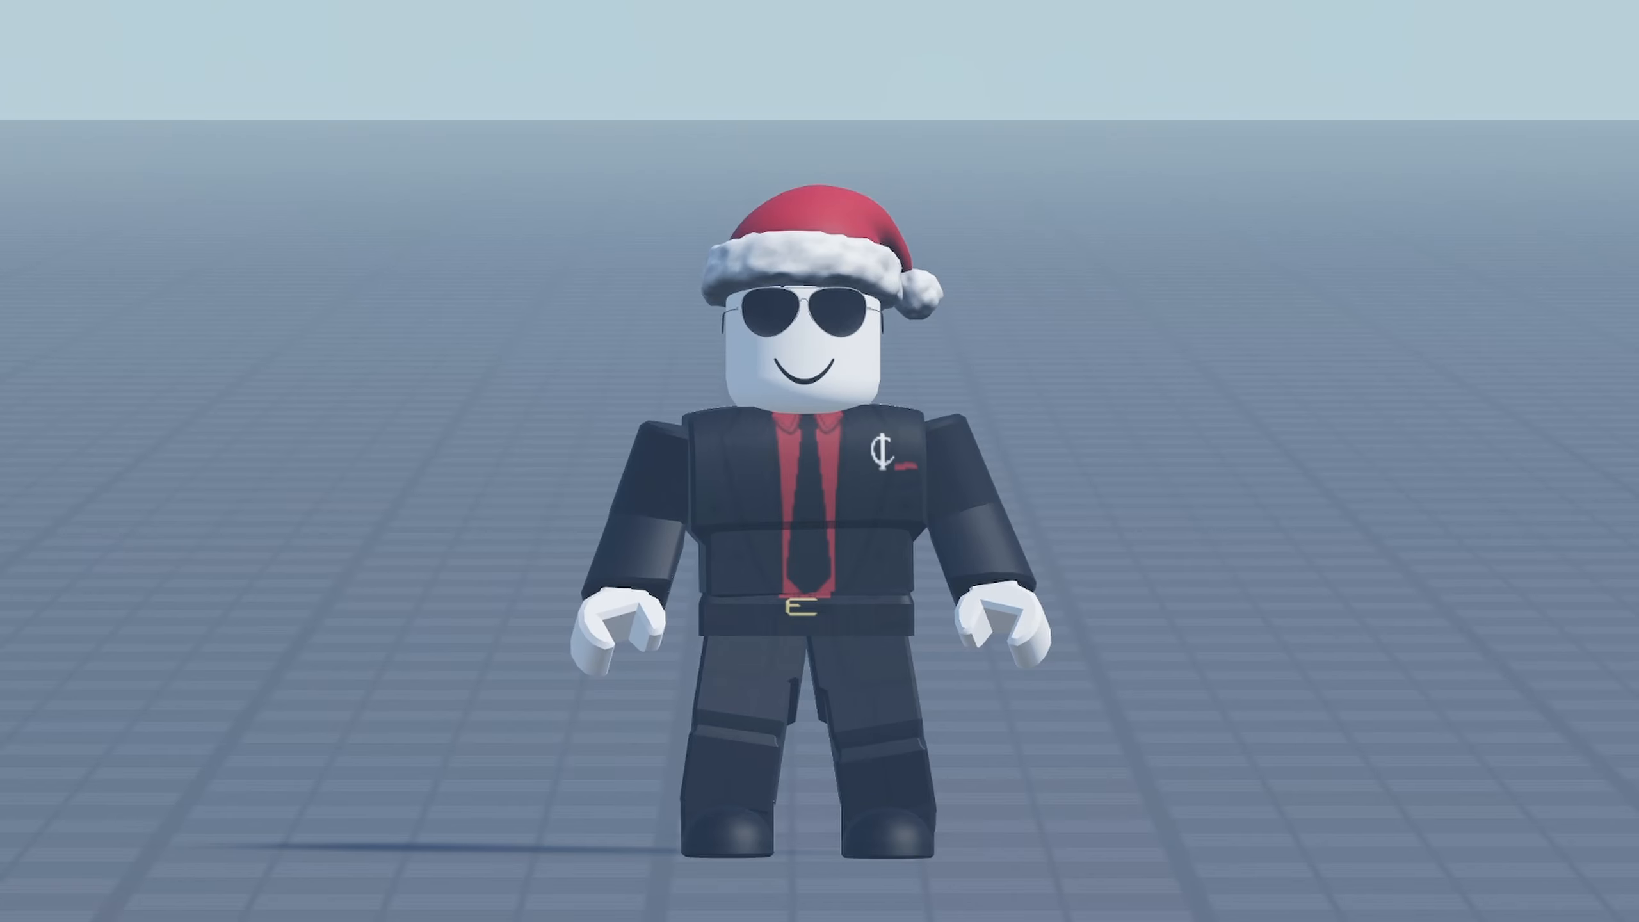